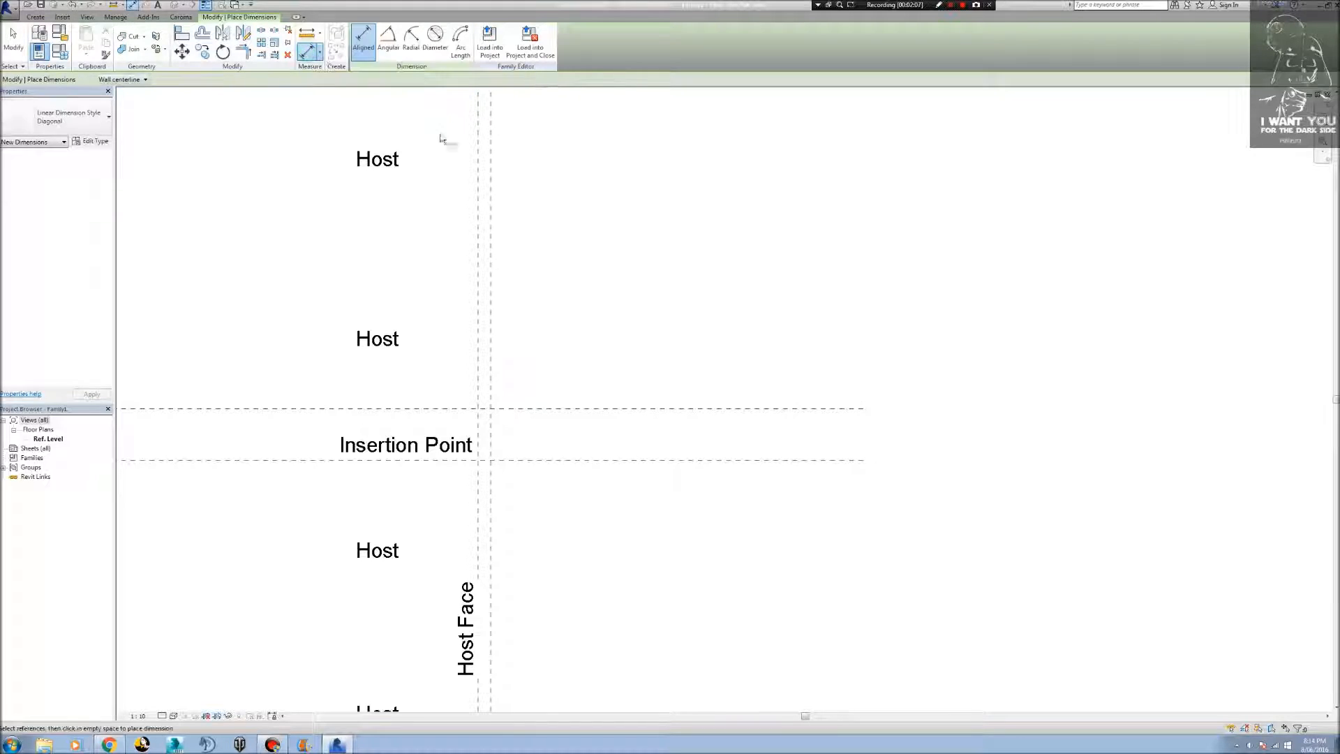
Add an aligned dimension between the two vertical reference planes, placed above the insertion point.
click(478, 250)
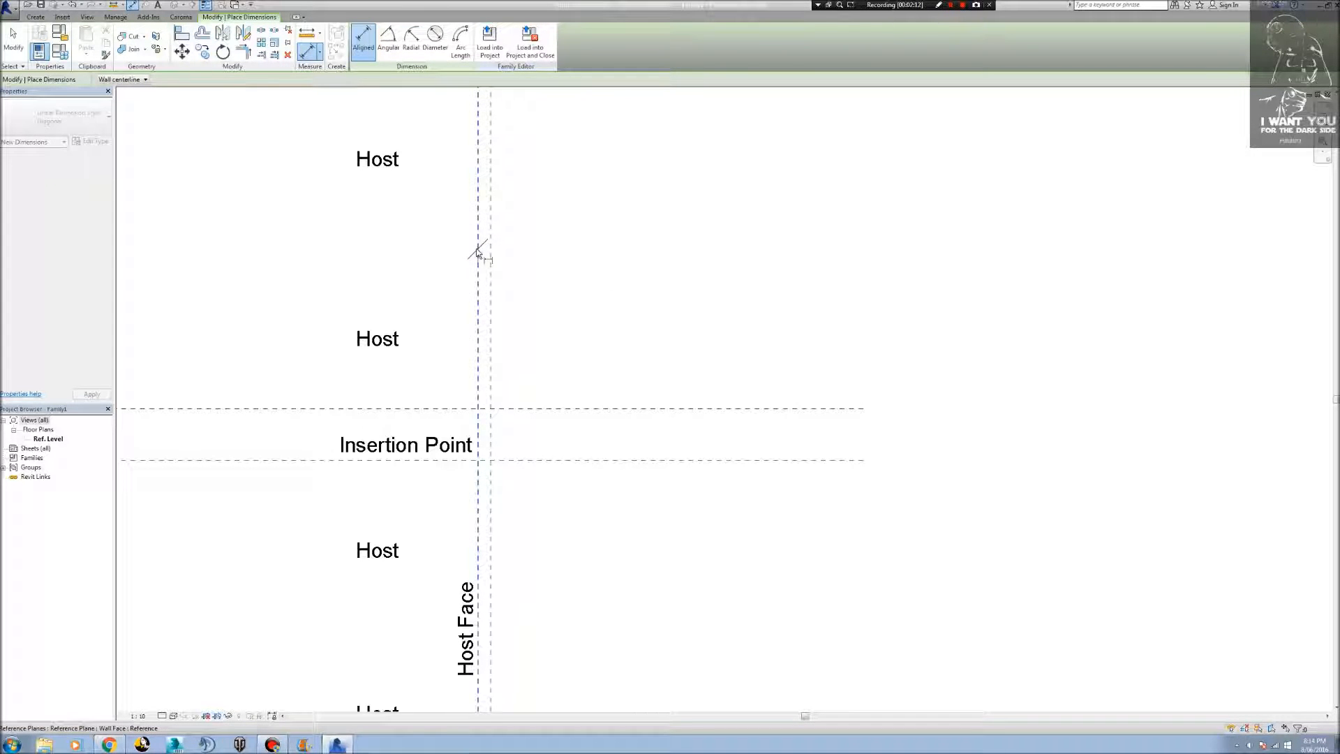
click(491, 254)
click(524, 261)
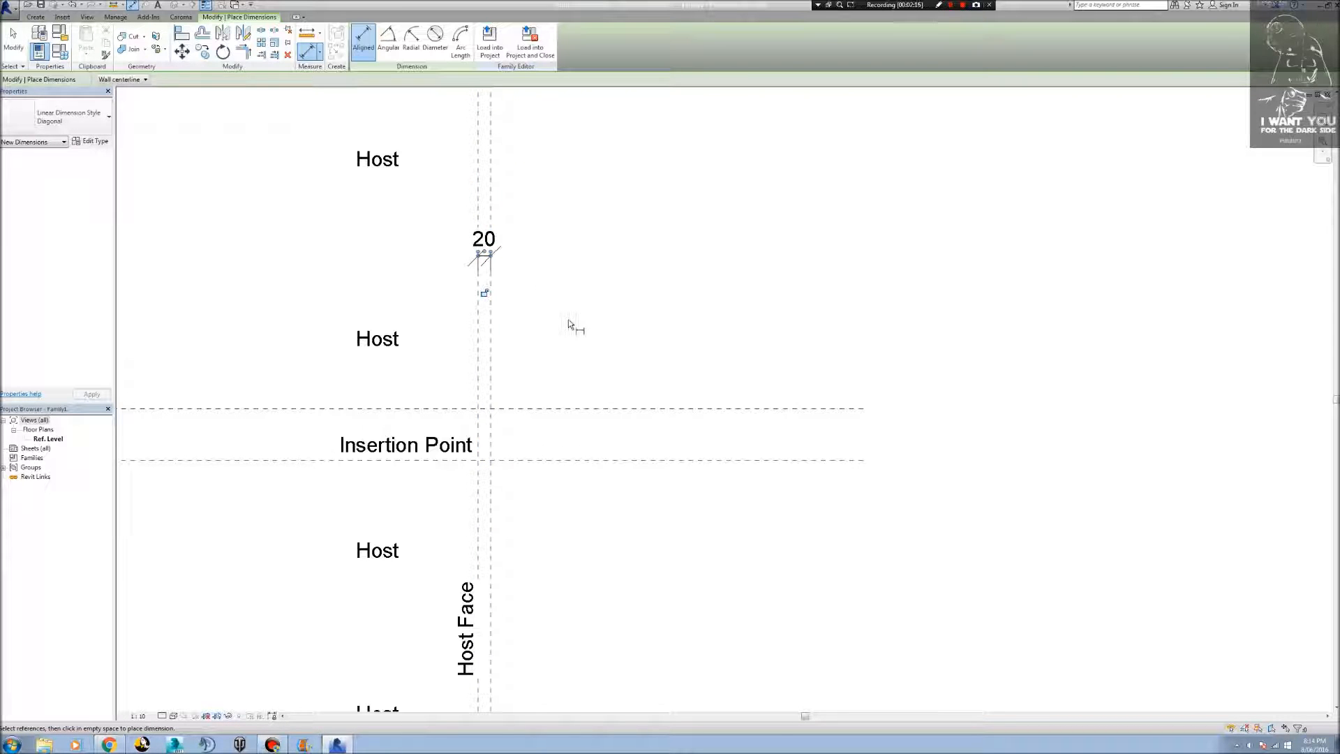
Add an aligned dimension between the two horizontal reference planes and finish dimensioning.
click(649, 460)
click(640, 408)
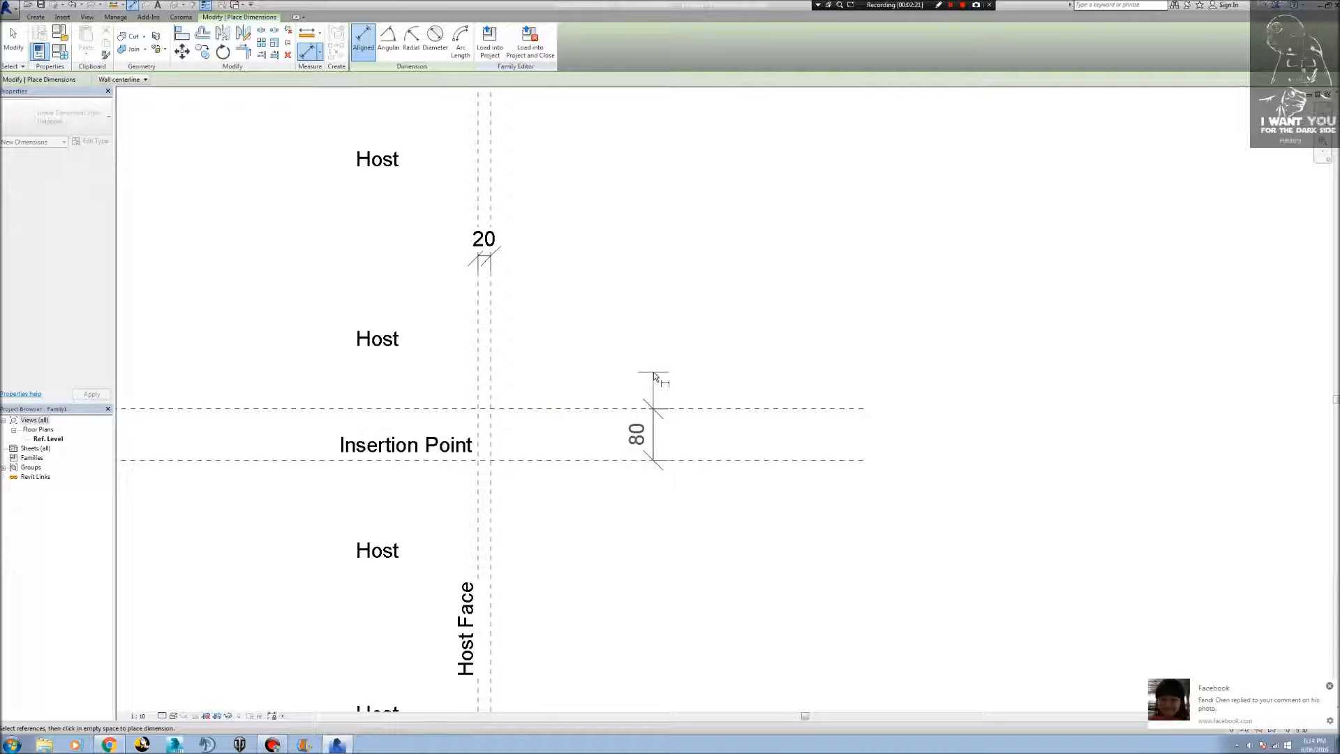
click(654, 377)
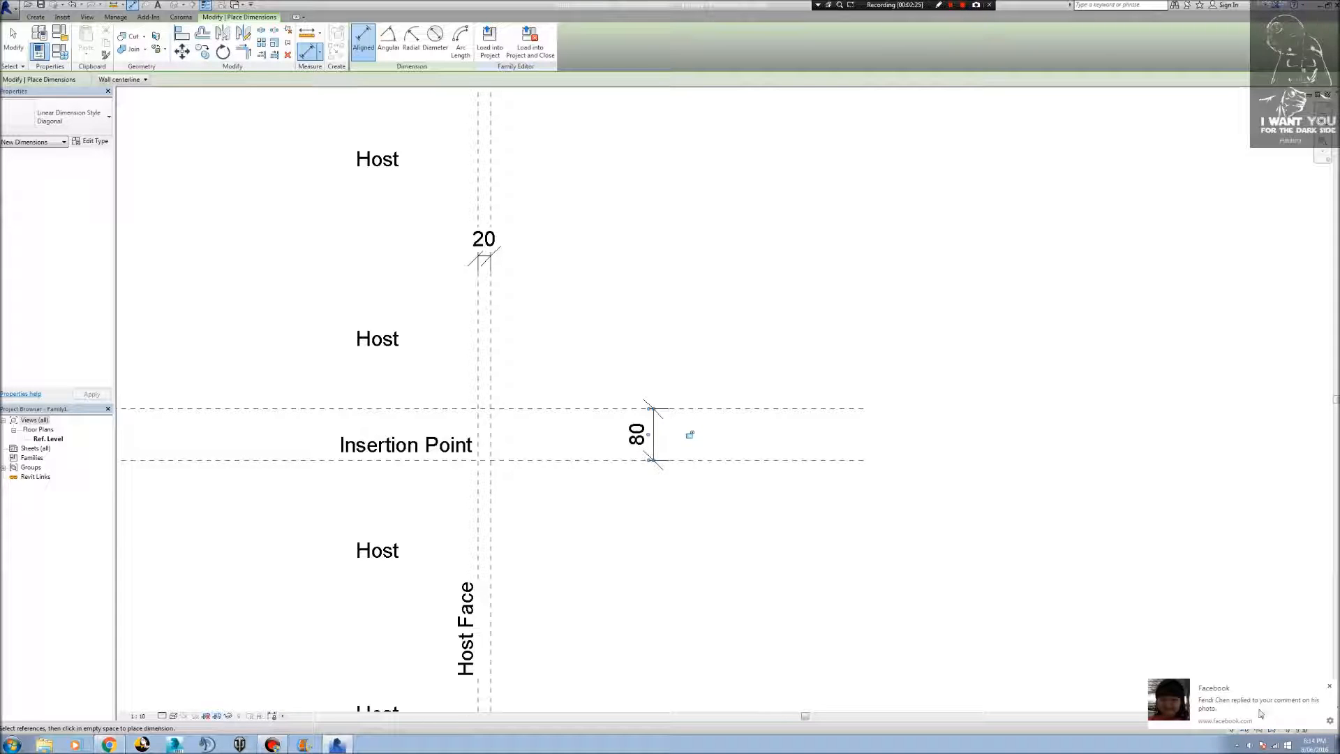
click(1330, 686)
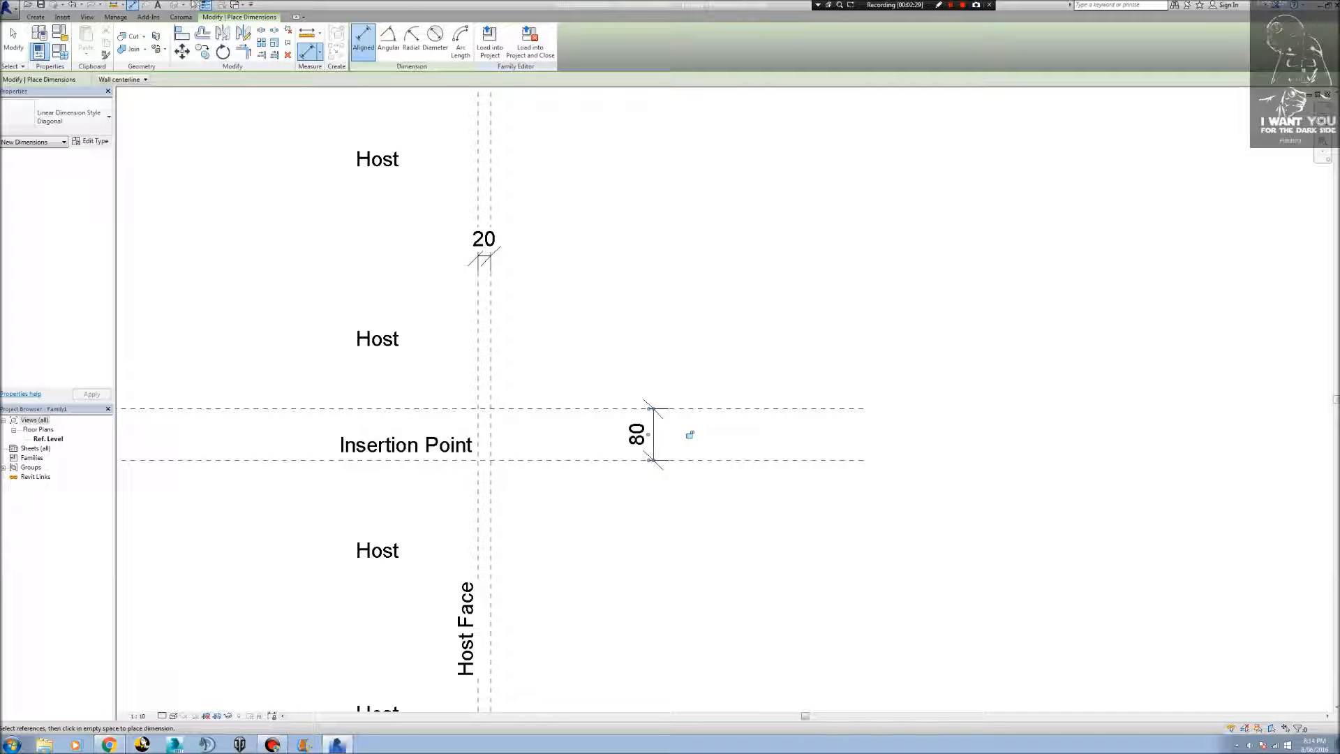
key(Escape)
key(Escape)
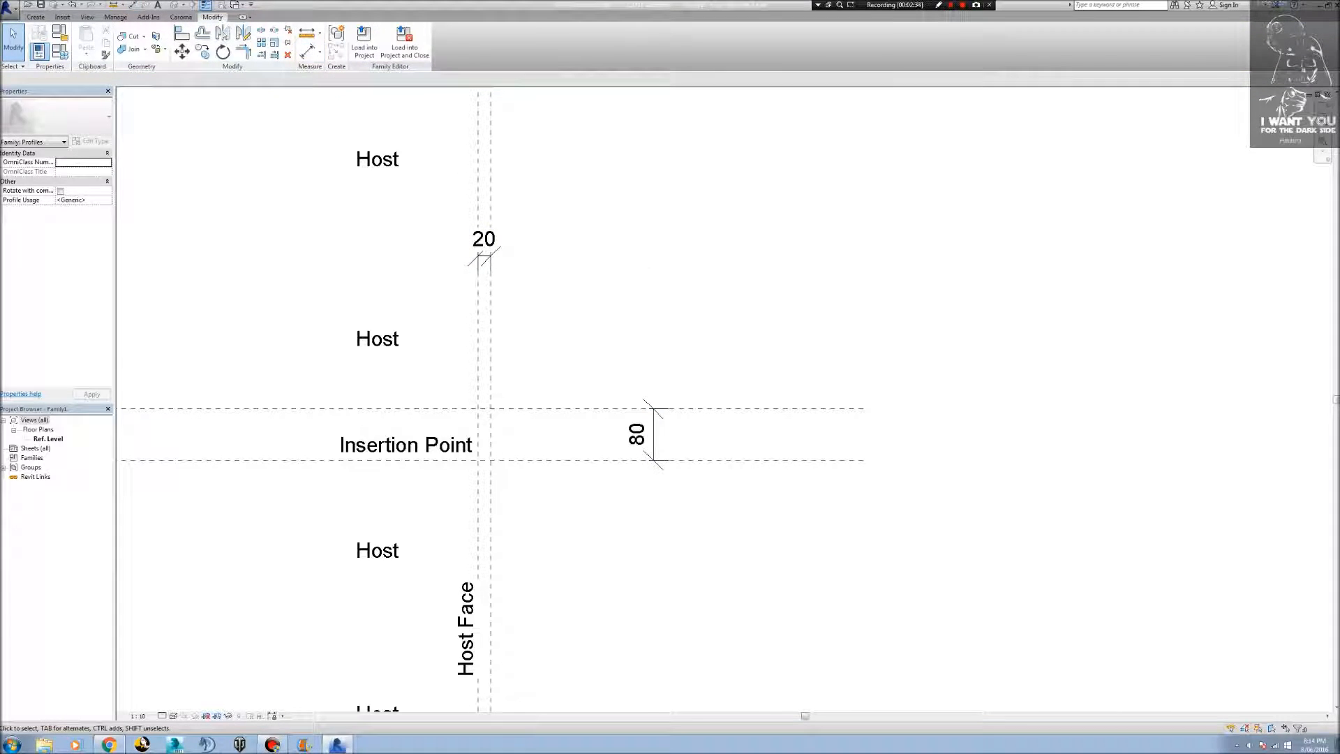
Label the dimension between the vertical reference planes with a new family type parameter named Thinkness.
click(484, 259)
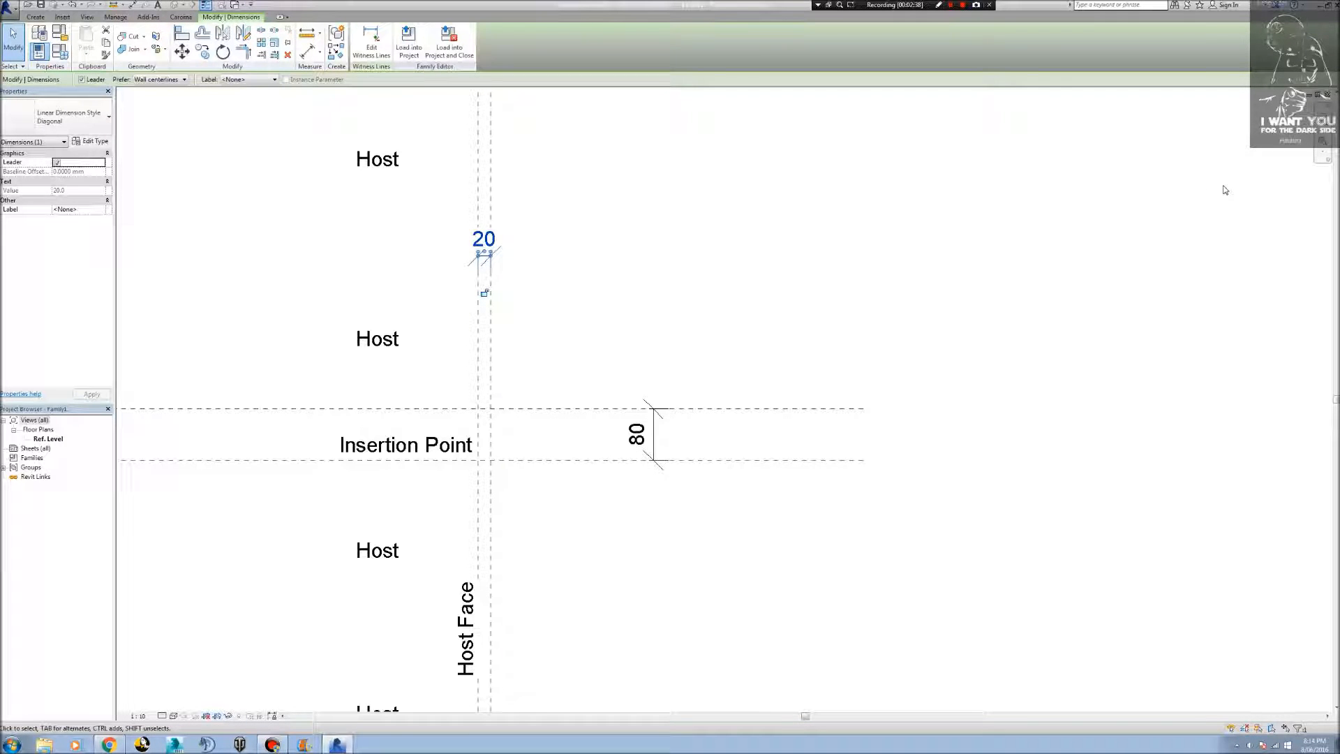
click(274, 80)
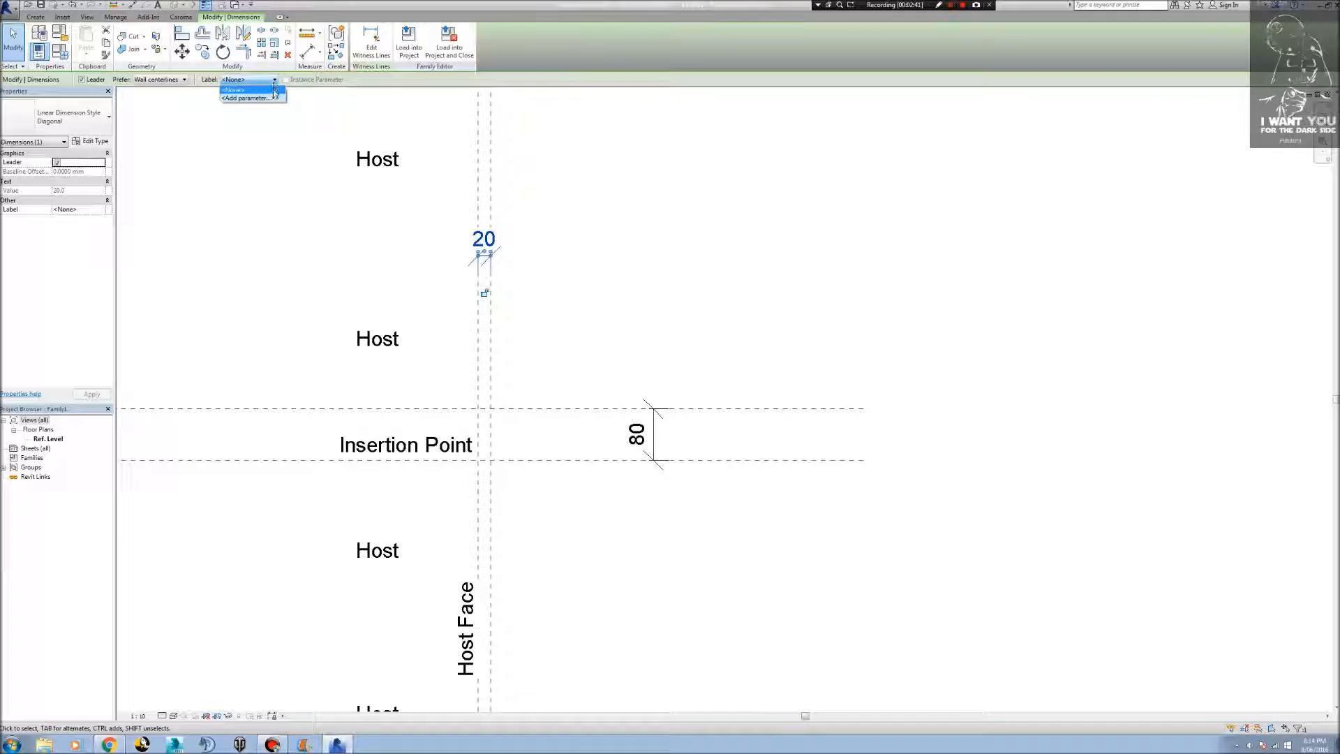
click(274, 99)
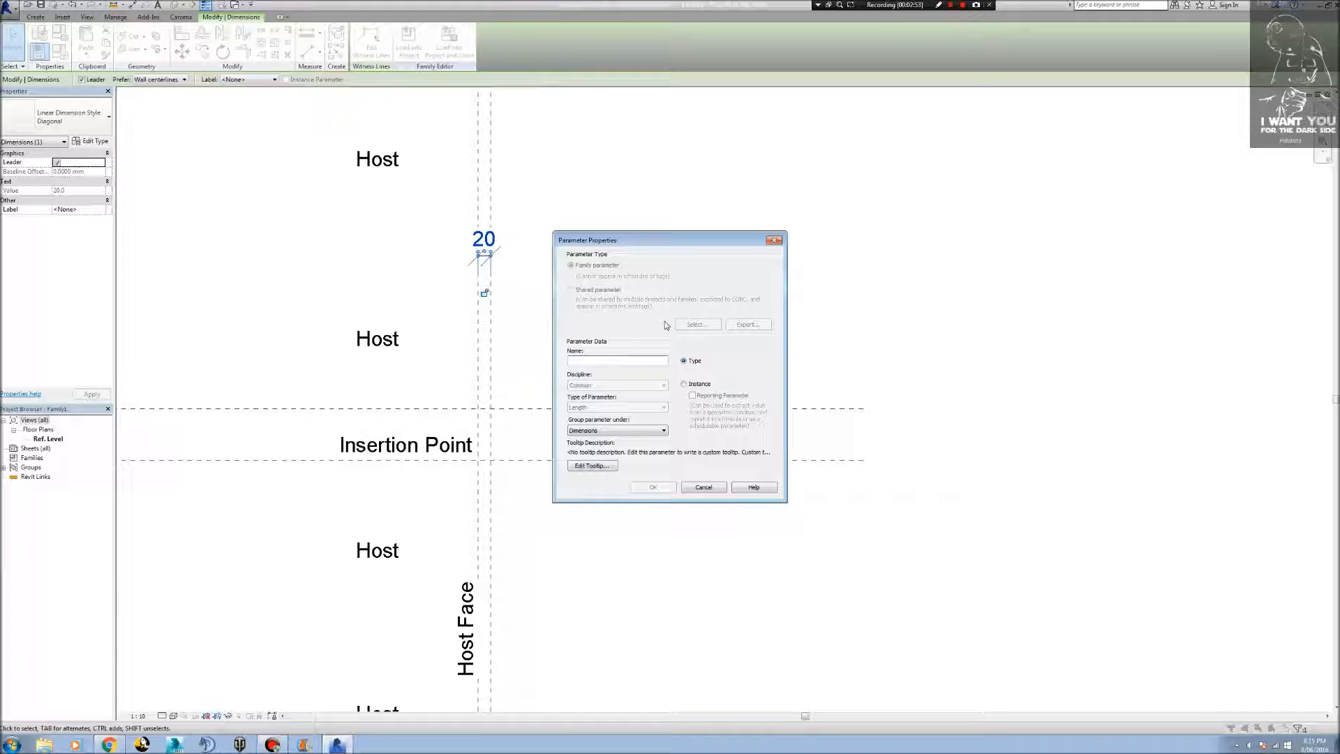
text(inkeness)
click(653, 486)
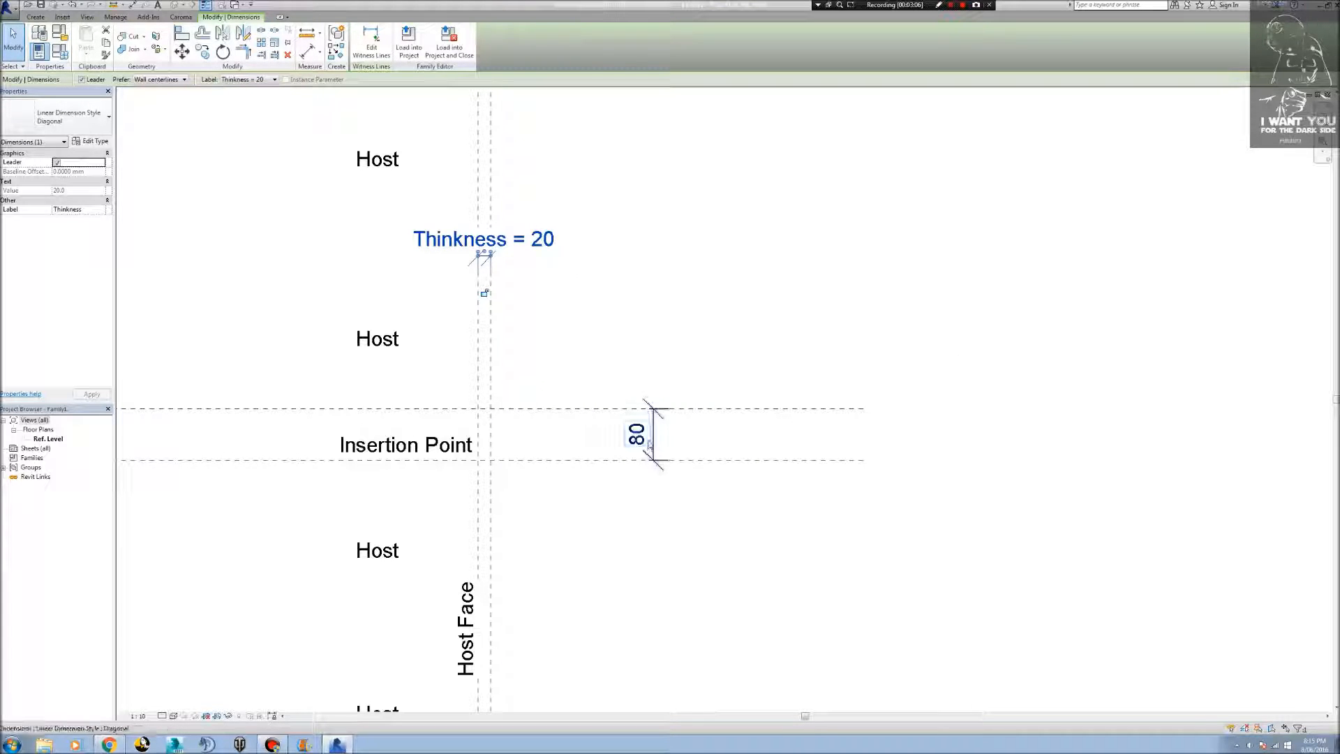
Label the dimension between the horizontal reference planes with a new family type parameter named Height.
click(653, 446)
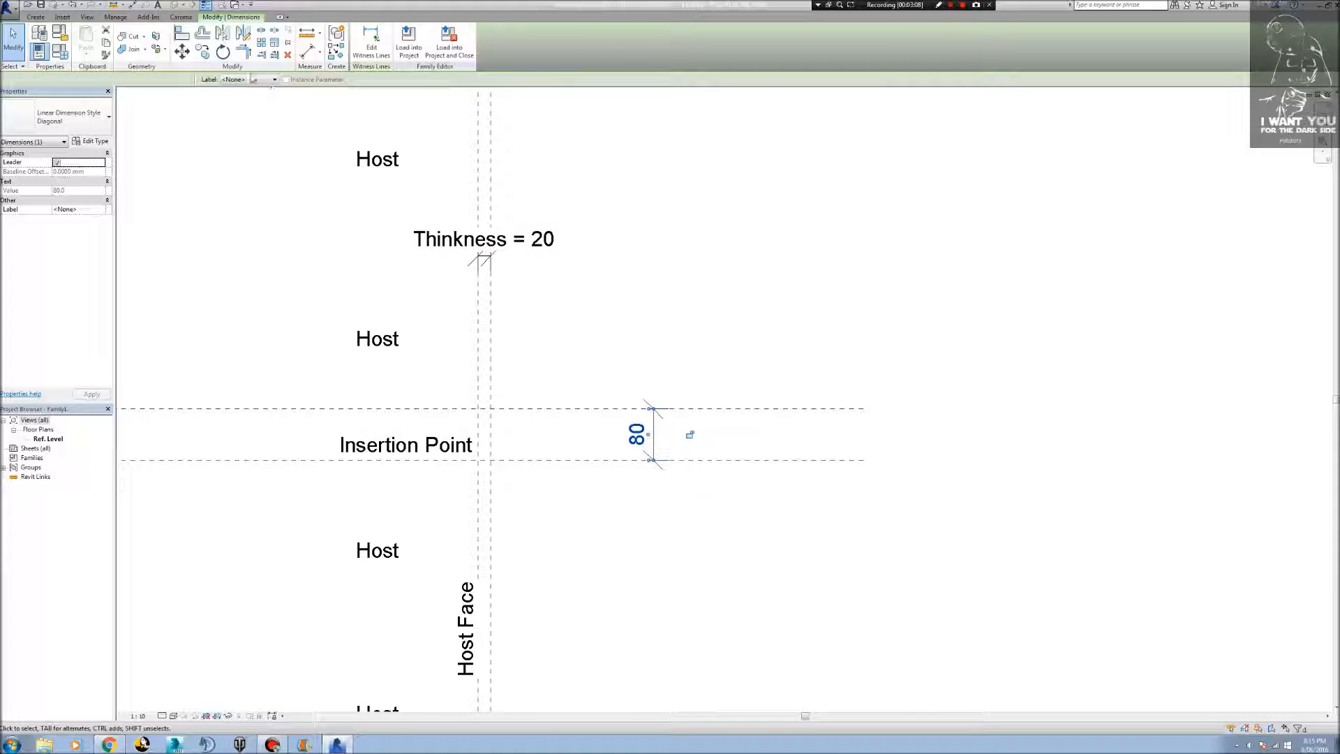
click(262, 80)
click(273, 104)
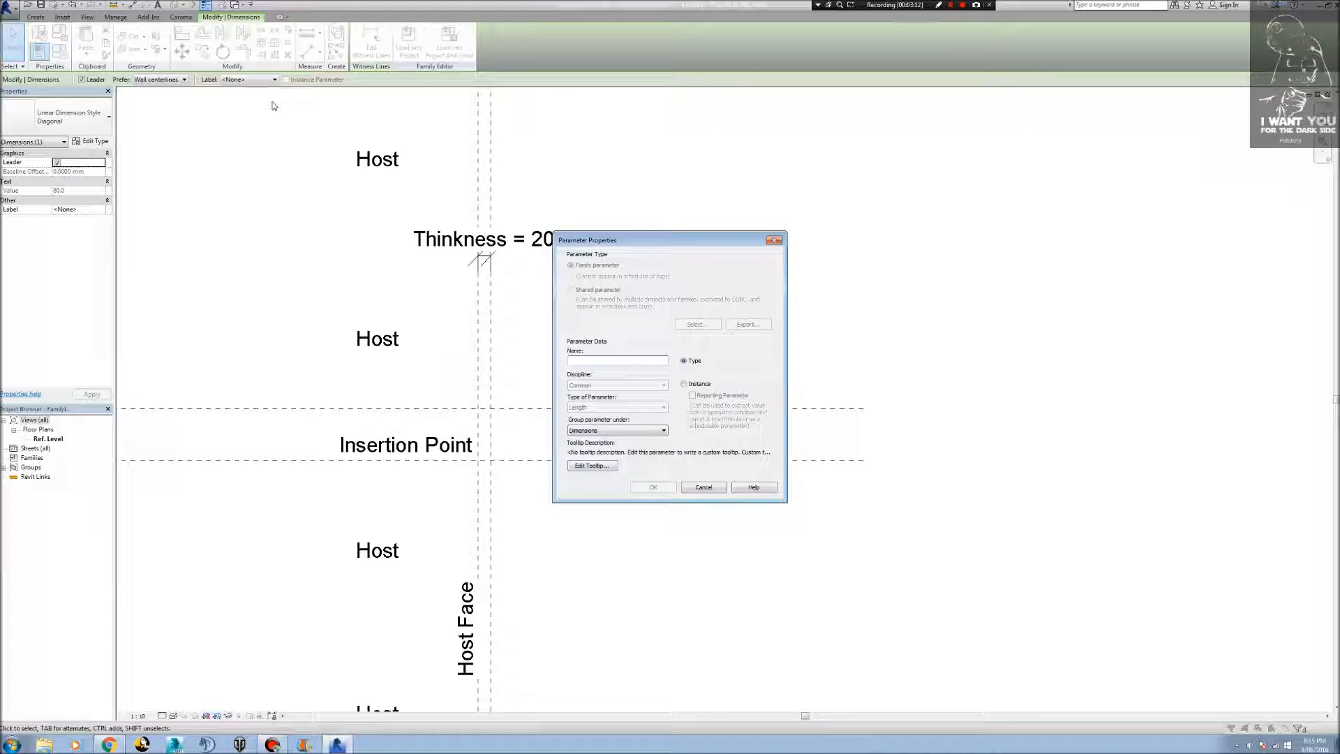
text(Height)
key(Return)
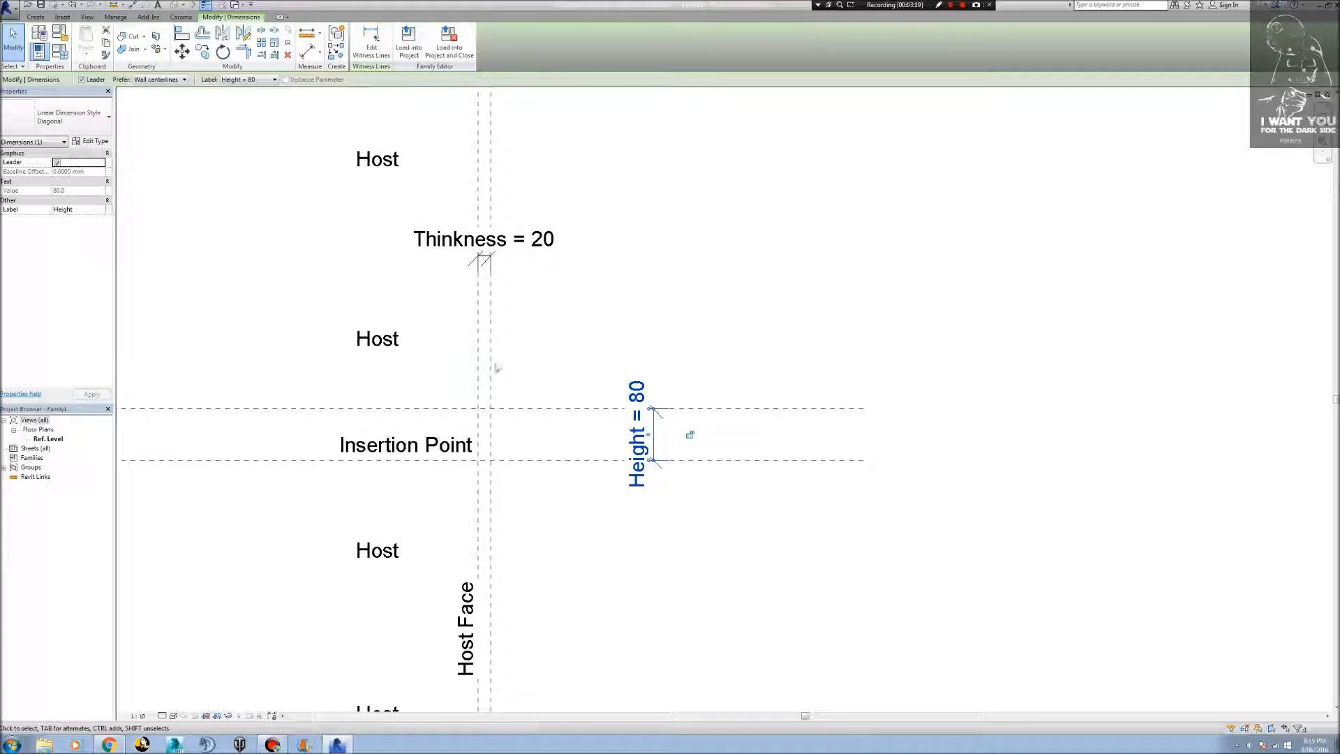
Draw profile lines from the lower outer reference plane intersection, about 15 mm up the outer plane and about 3 mm inward.
scroll(489, 464, up, 1)
scroll(492, 466, up, 6)
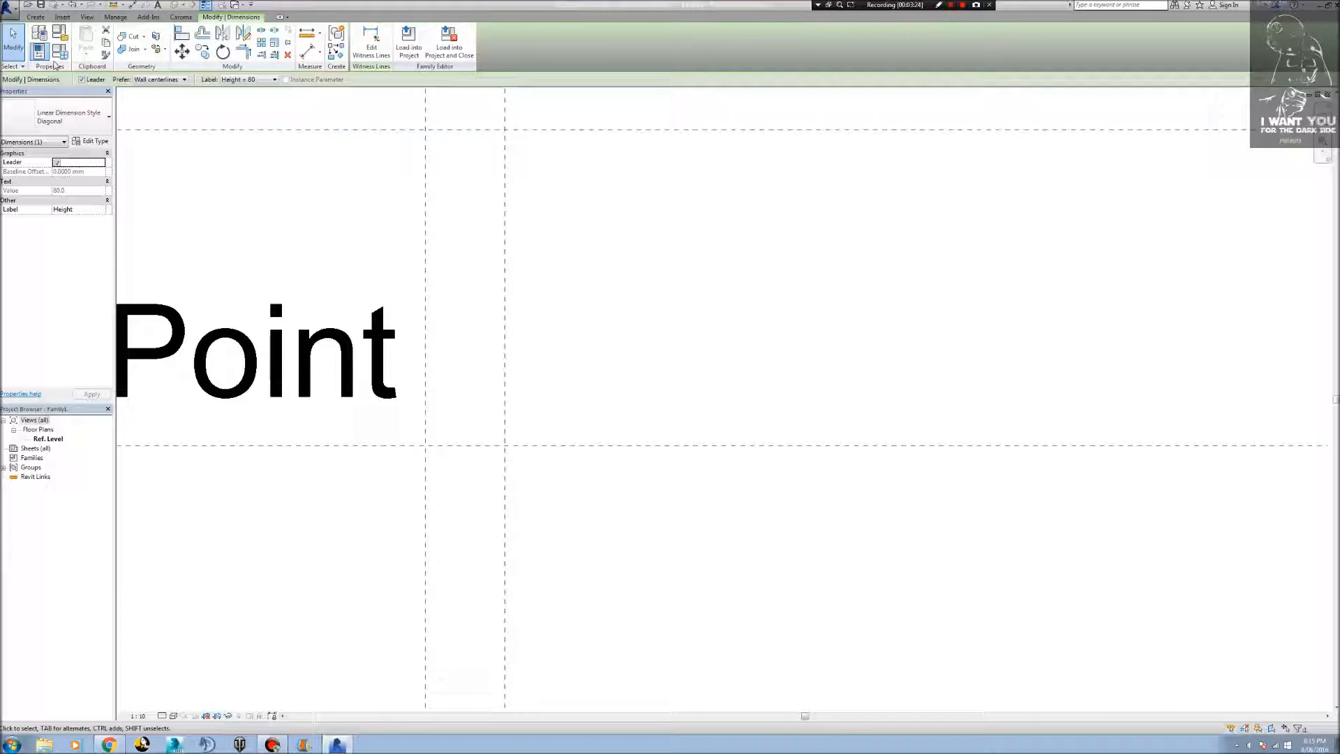
click(37, 18)
click(82, 37)
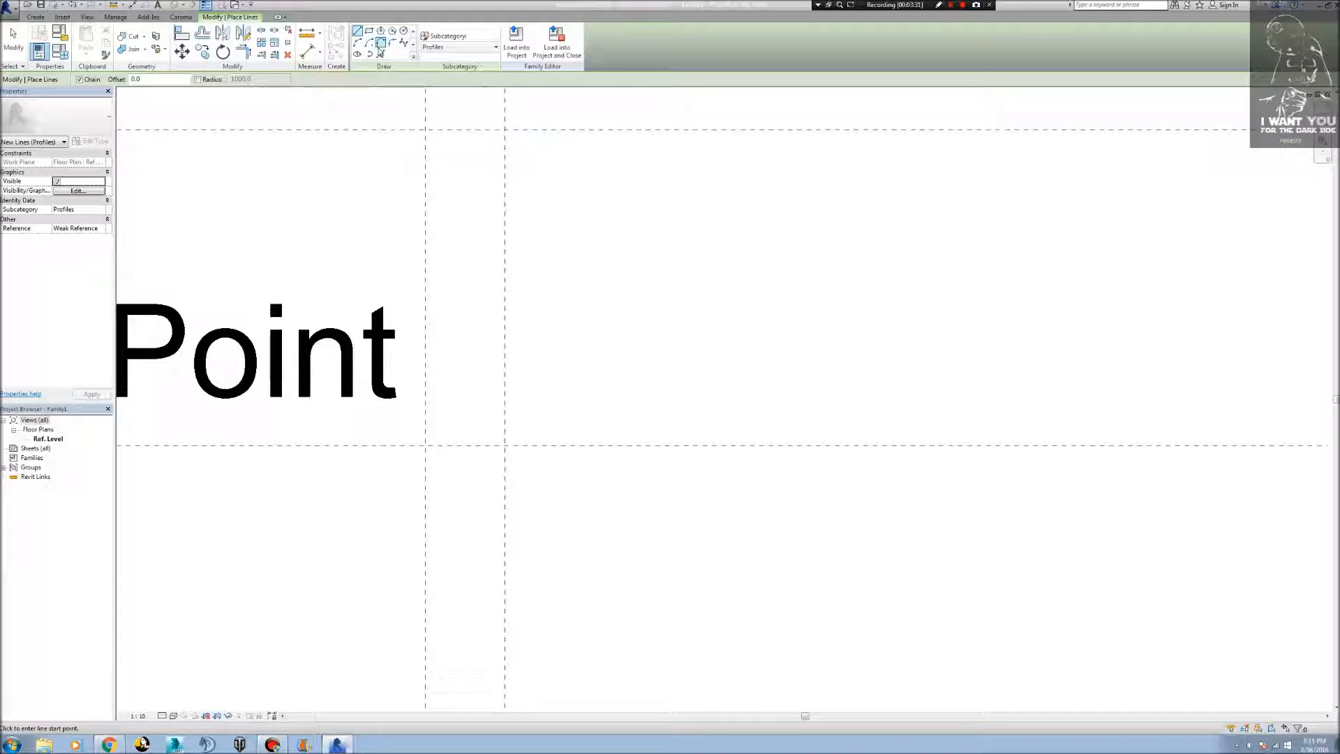
click(505, 445)
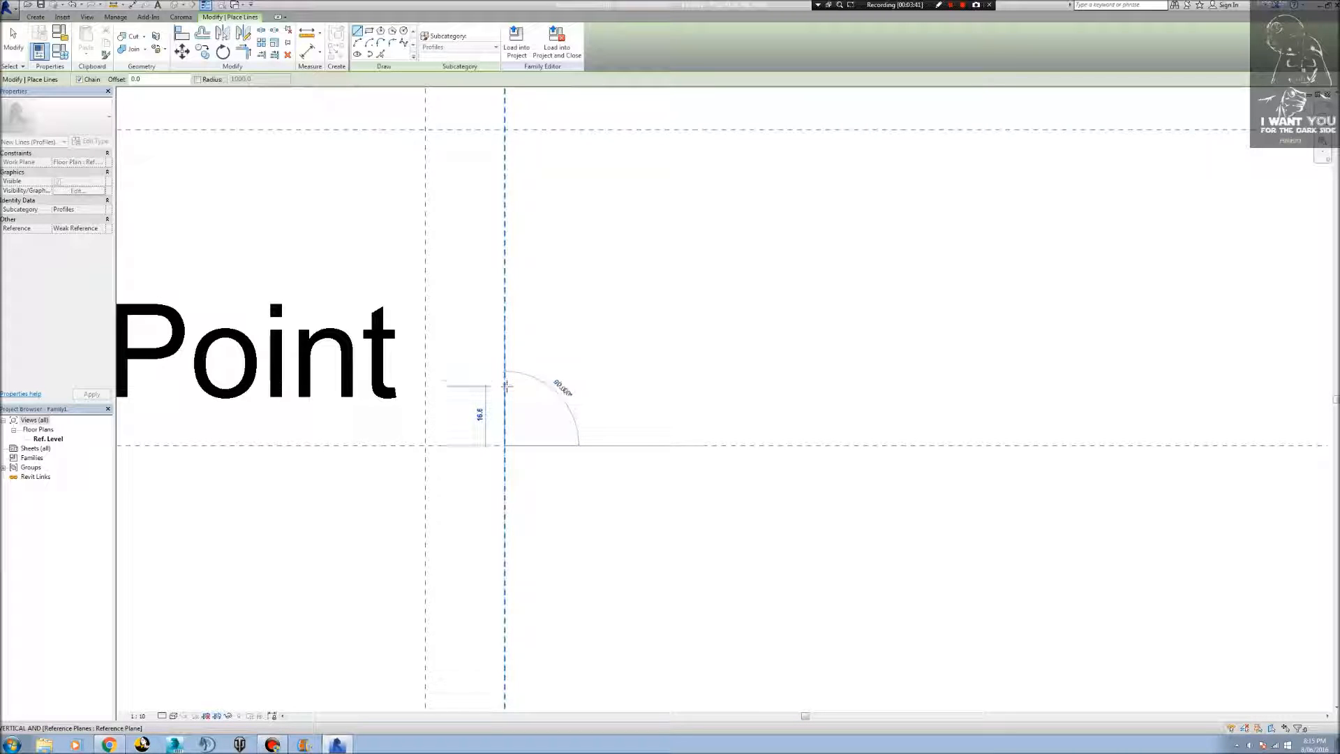
click(506, 385)
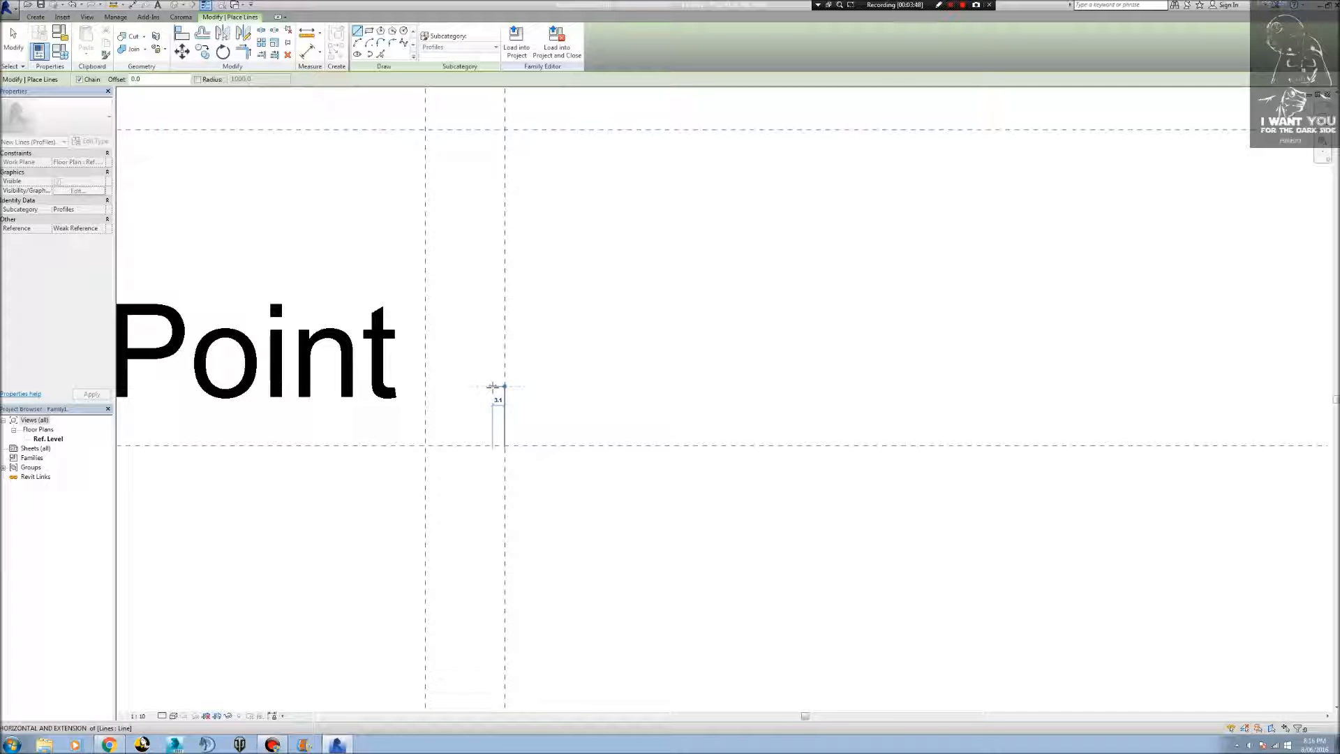
click(493, 386)
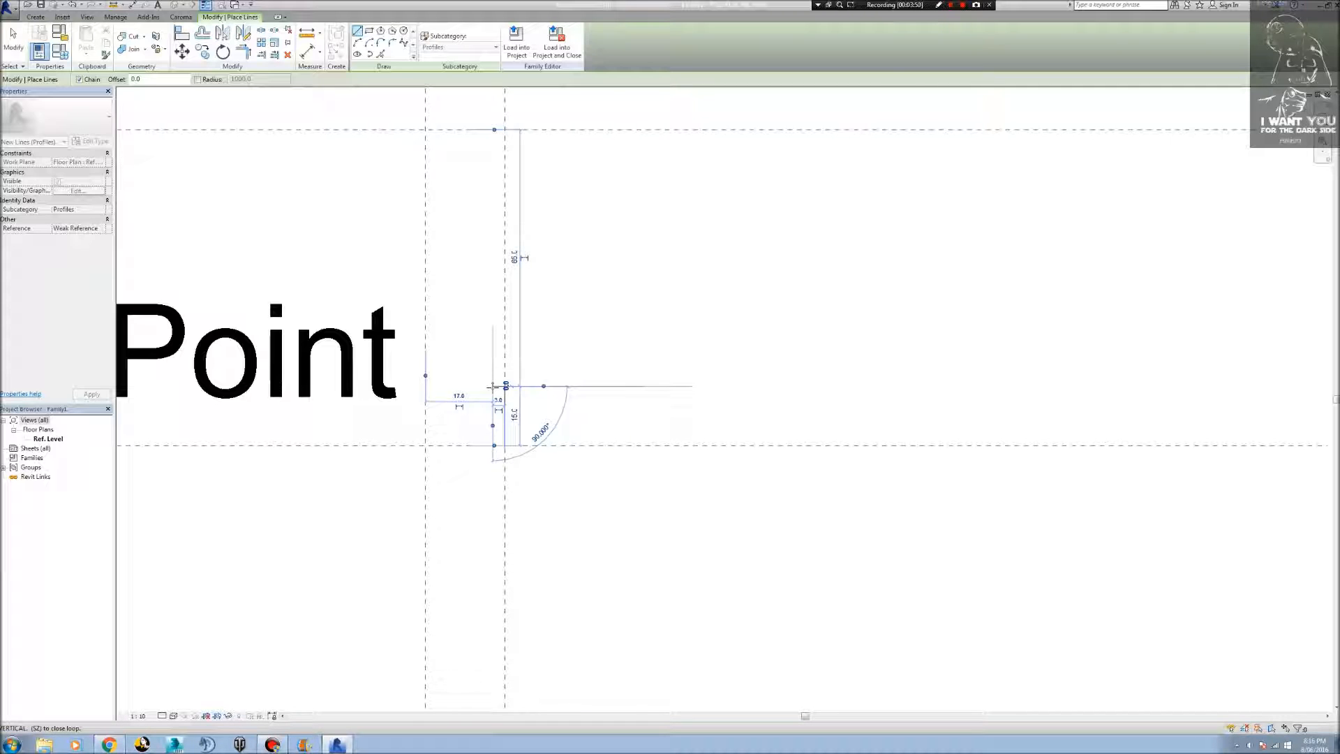
Draw a three-point arc of about 2.5 mm radius upward from the short horizontal line, bulging toward the outer reference plane.
click(358, 43)
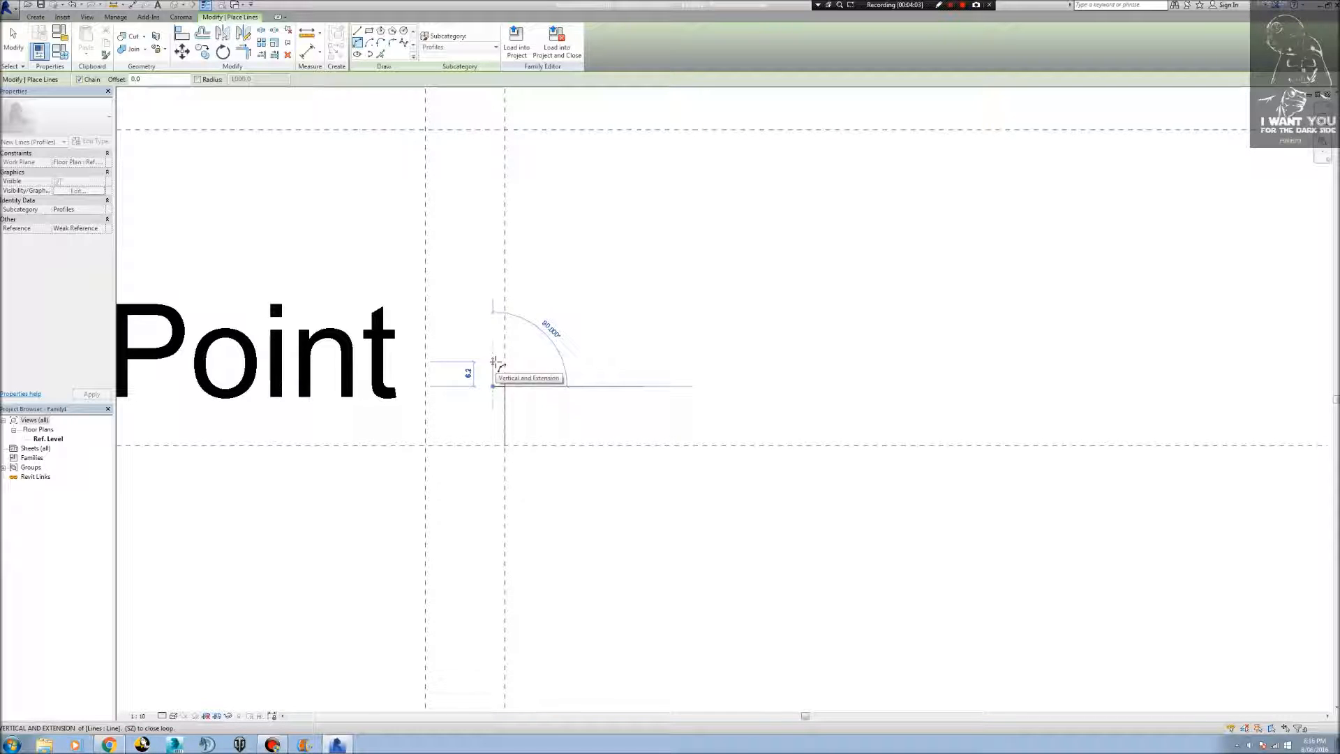
click(495, 365)
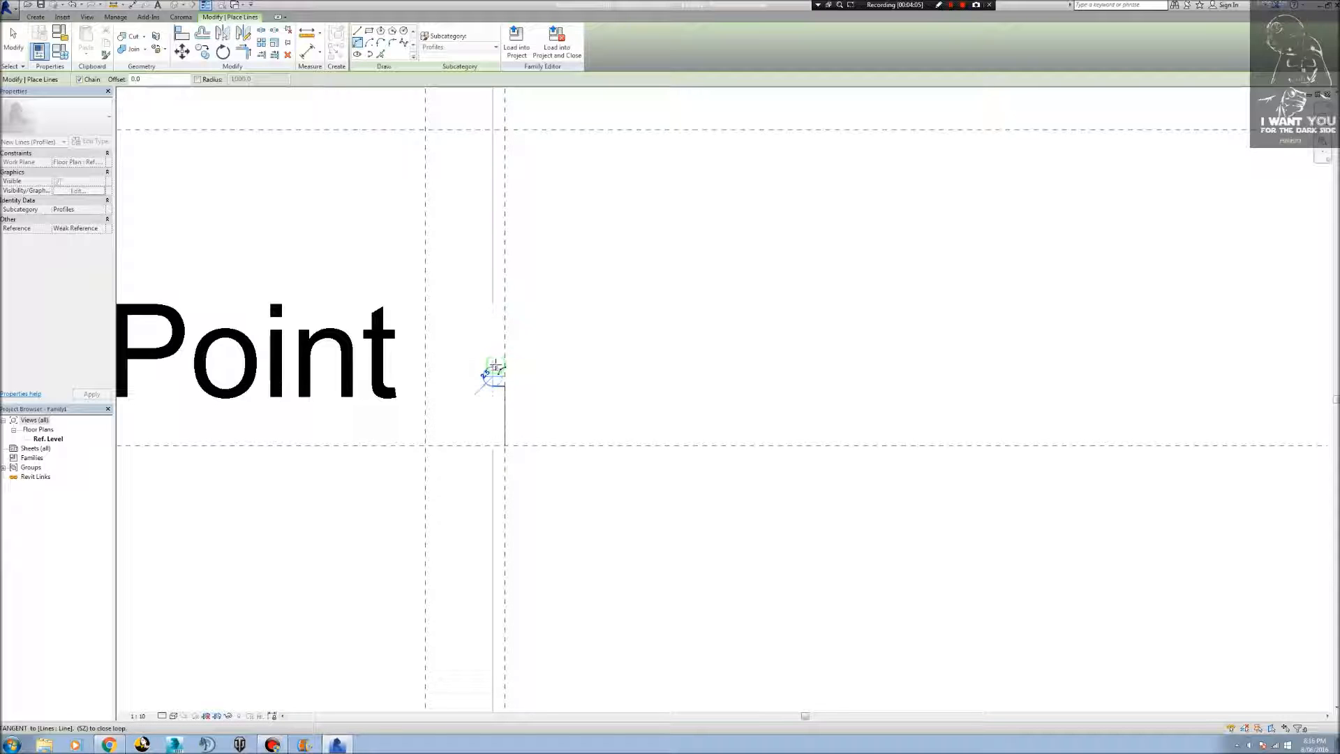
scroll(499, 370, up, 5)
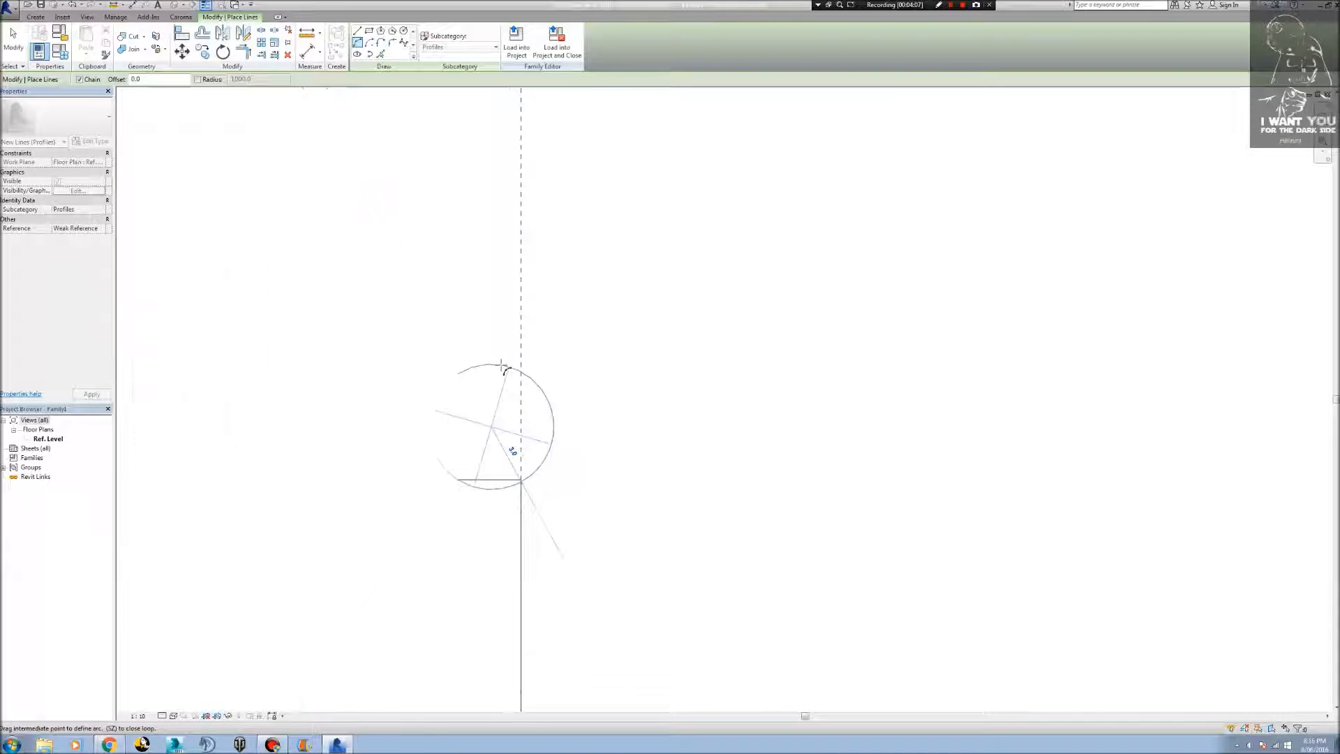
scroll(504, 369, up, 3)
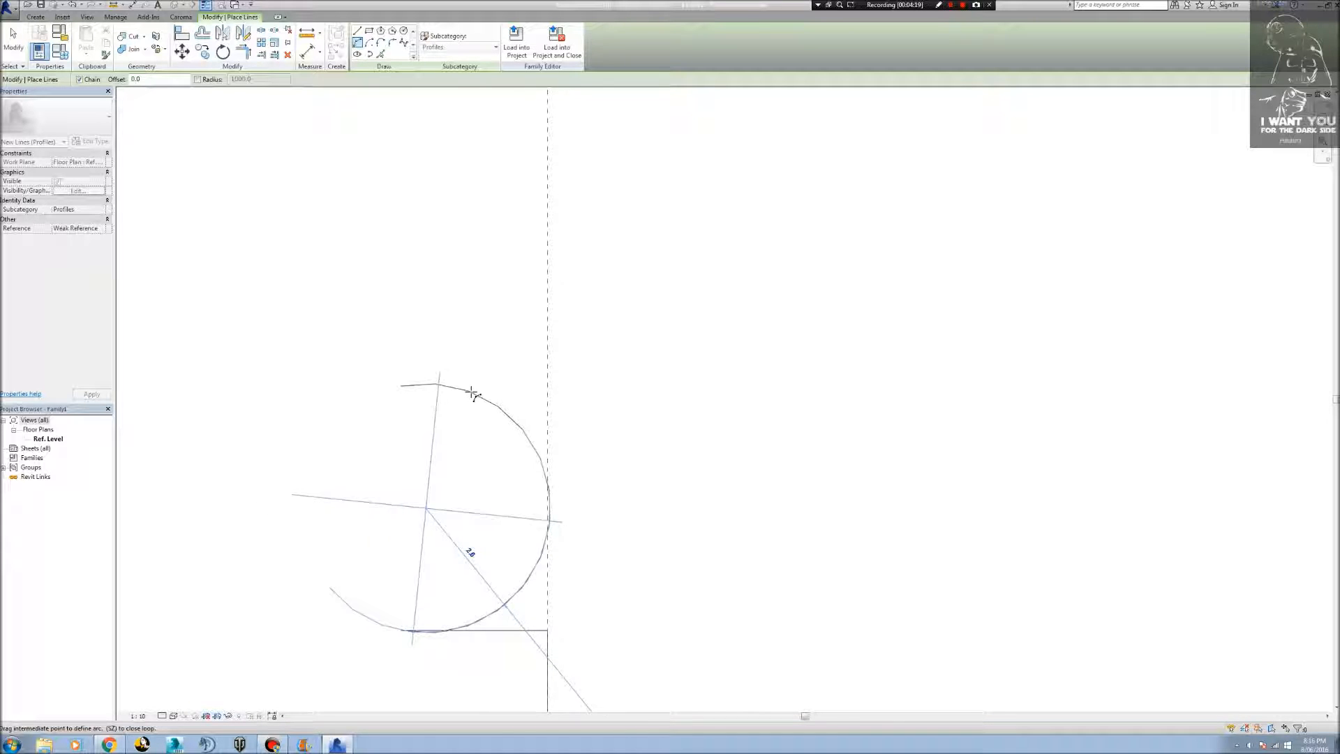
click(470, 390)
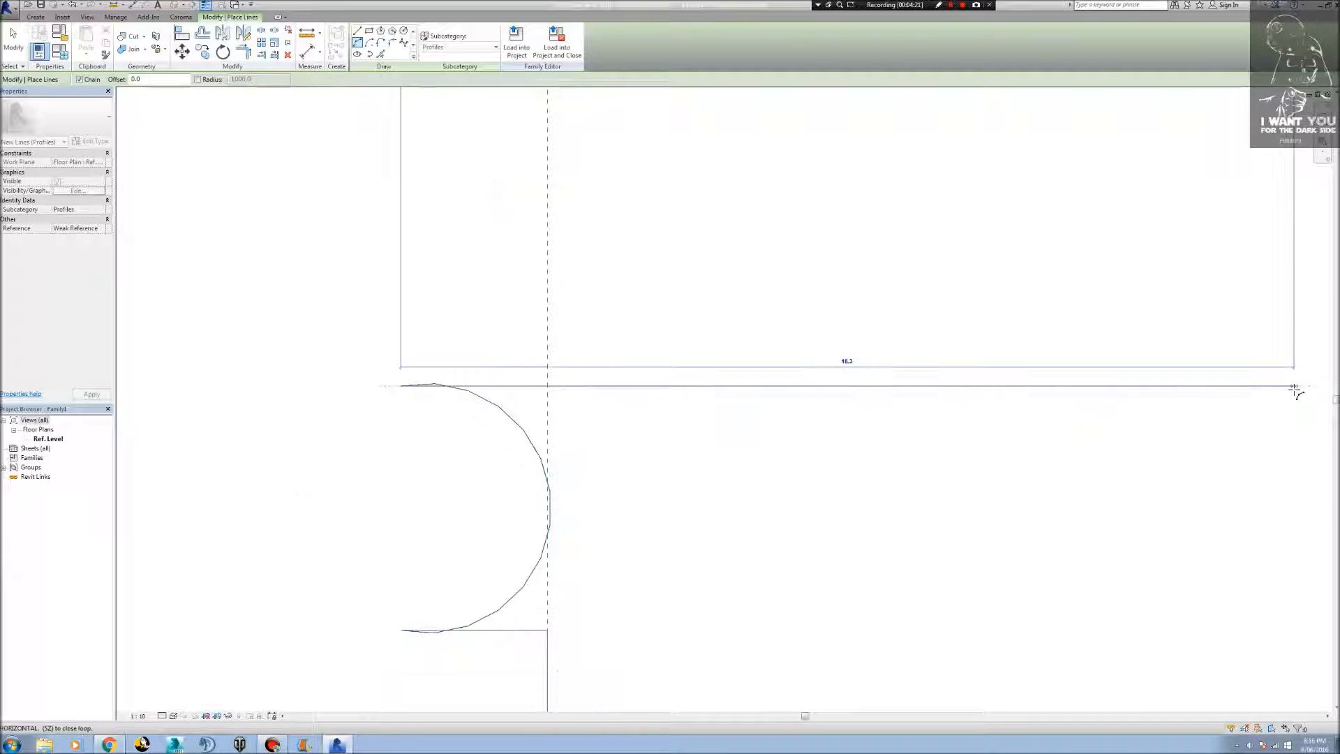
key(Escape)
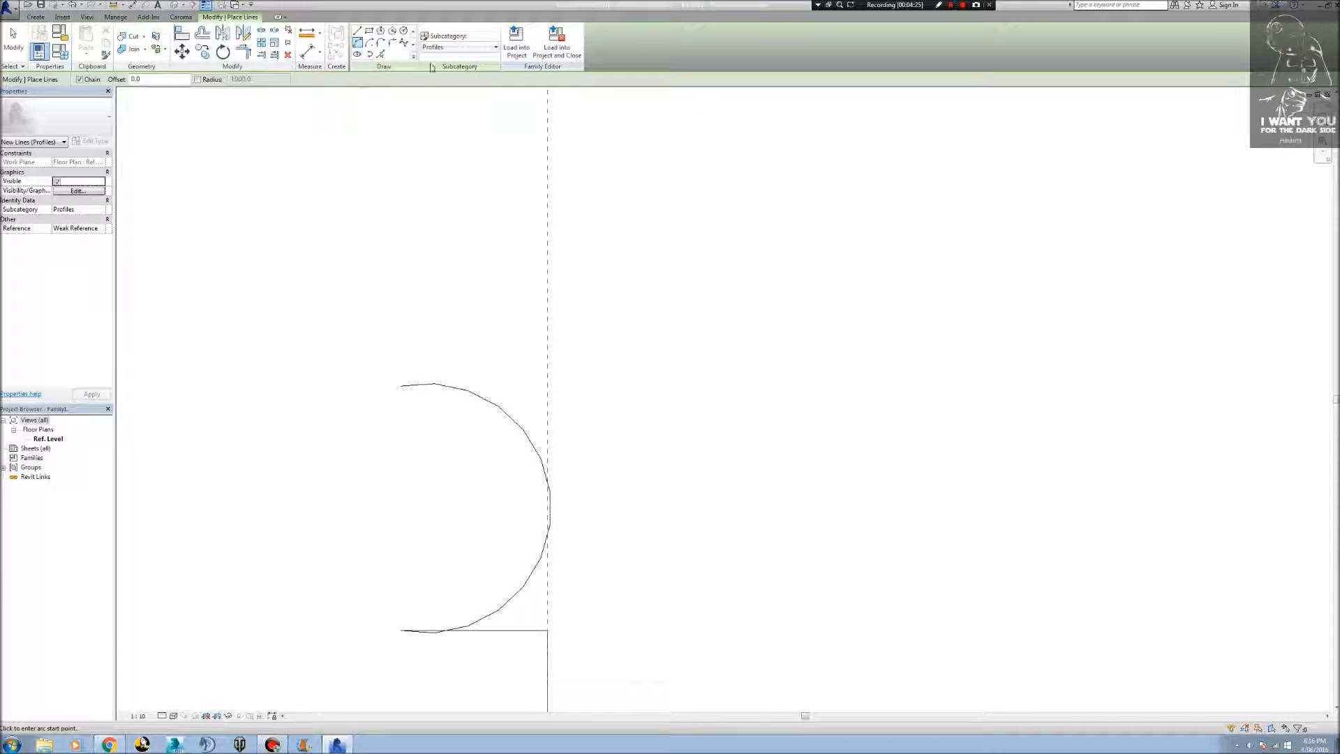
Trim the short horizontal line and the arc's lower end to a common corner.
click(243, 53)
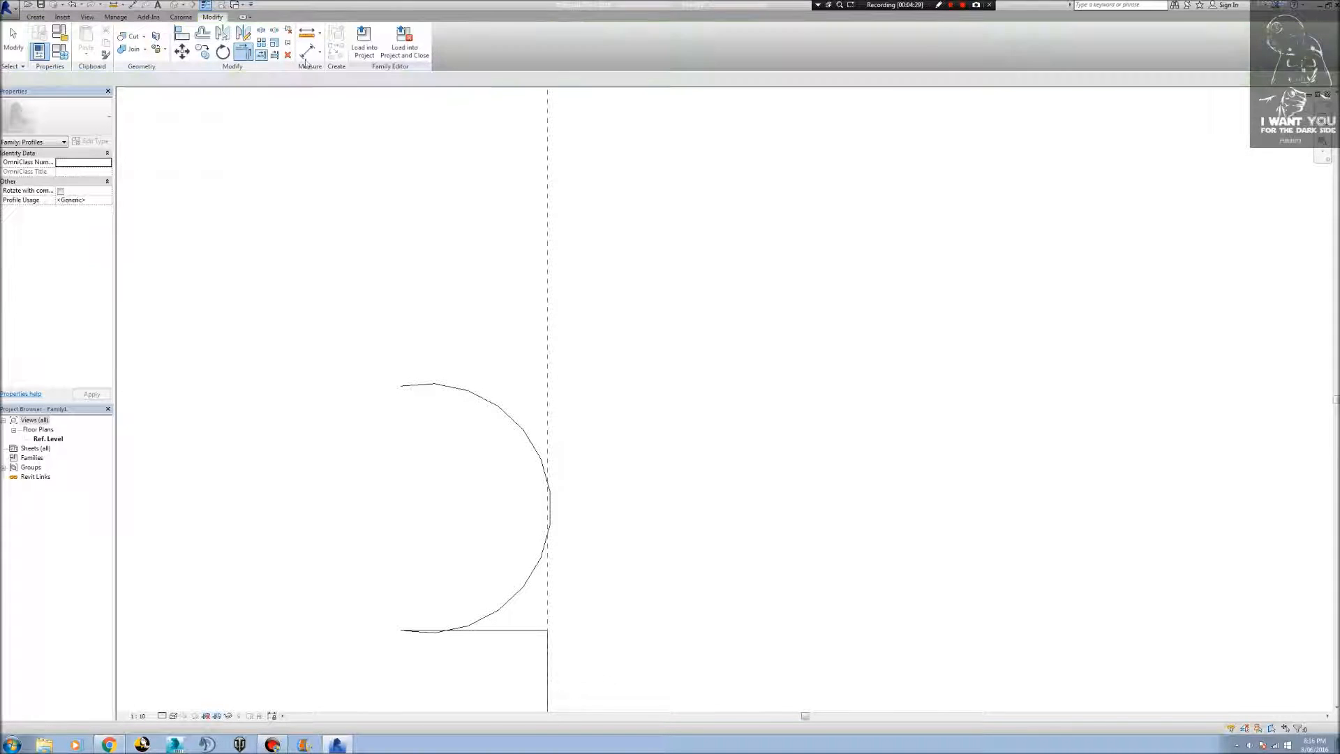
click(501, 630)
click(501, 614)
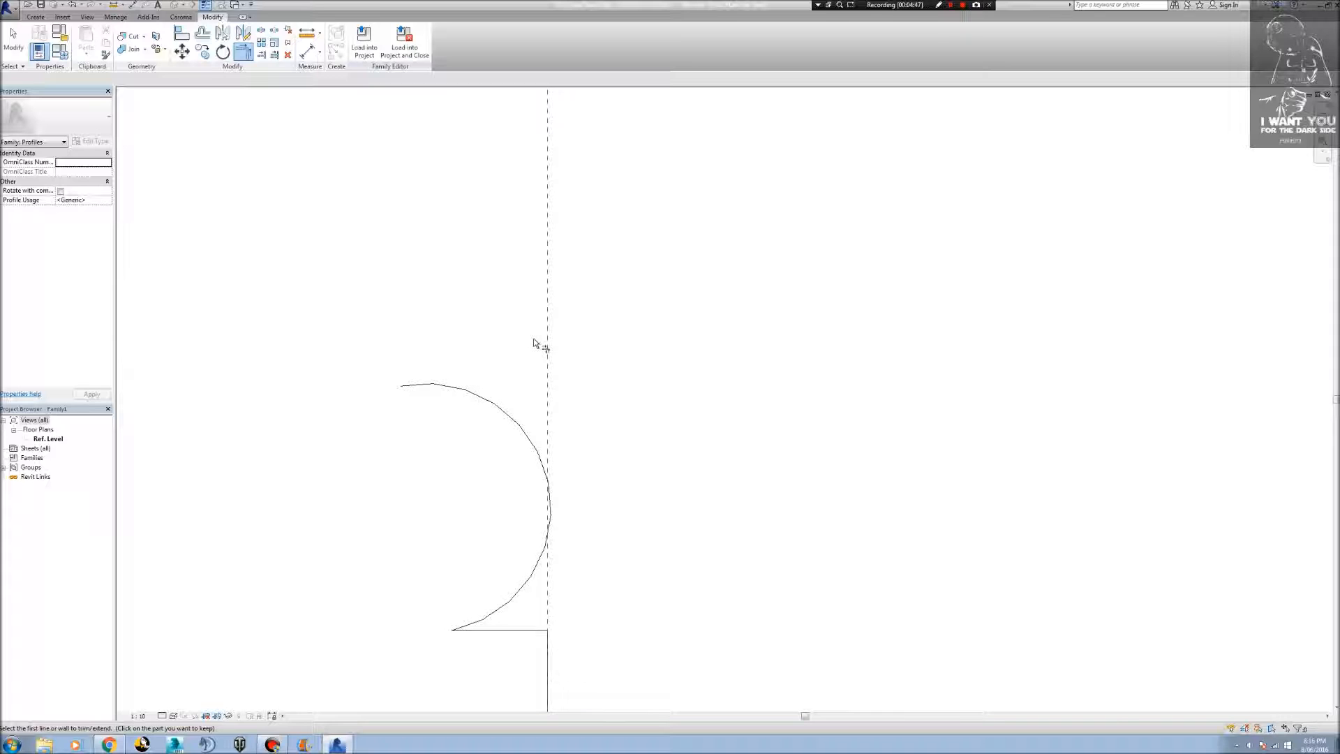
scroll(523, 312, down, 2)
key(Escape)
Draw a horizontal profile line about 3 mm long outward from the intersection of the host face and upper reference planes.
scroll(569, 329, down, 3)
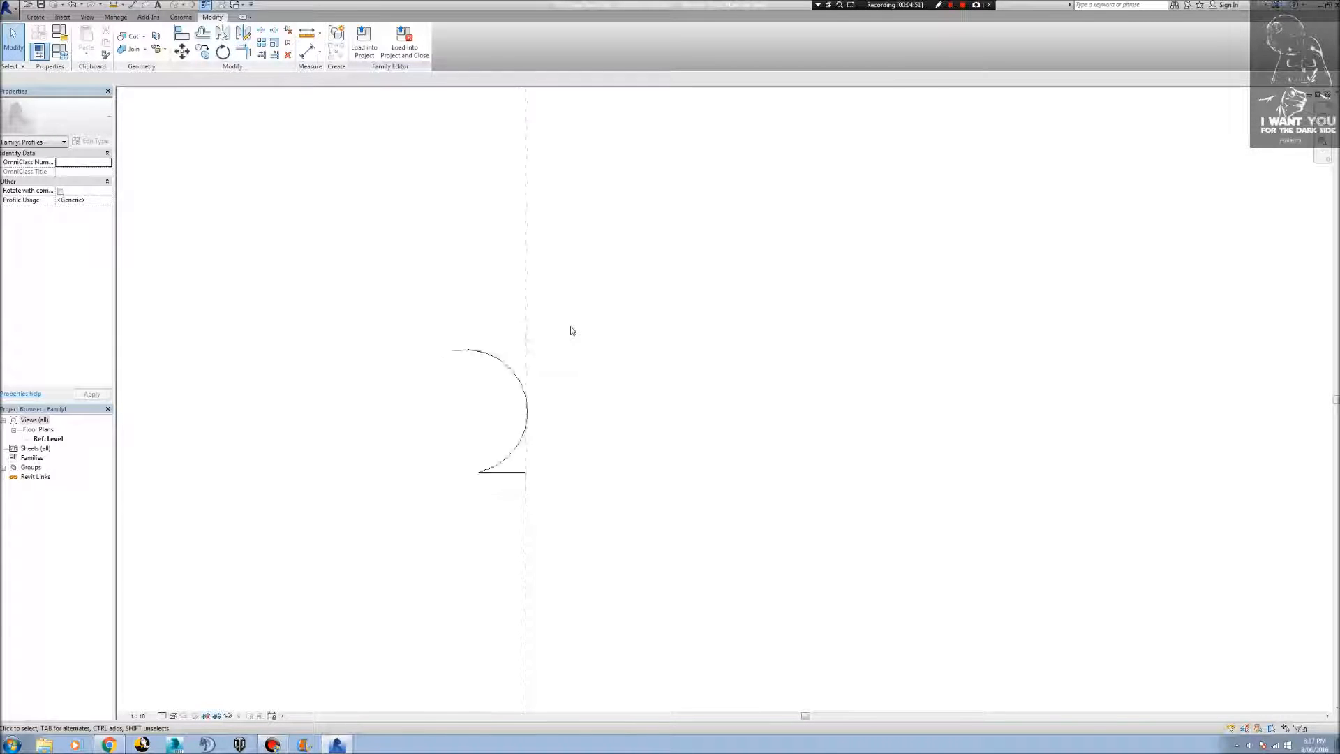
middle_drag(569, 329, 632, 462)
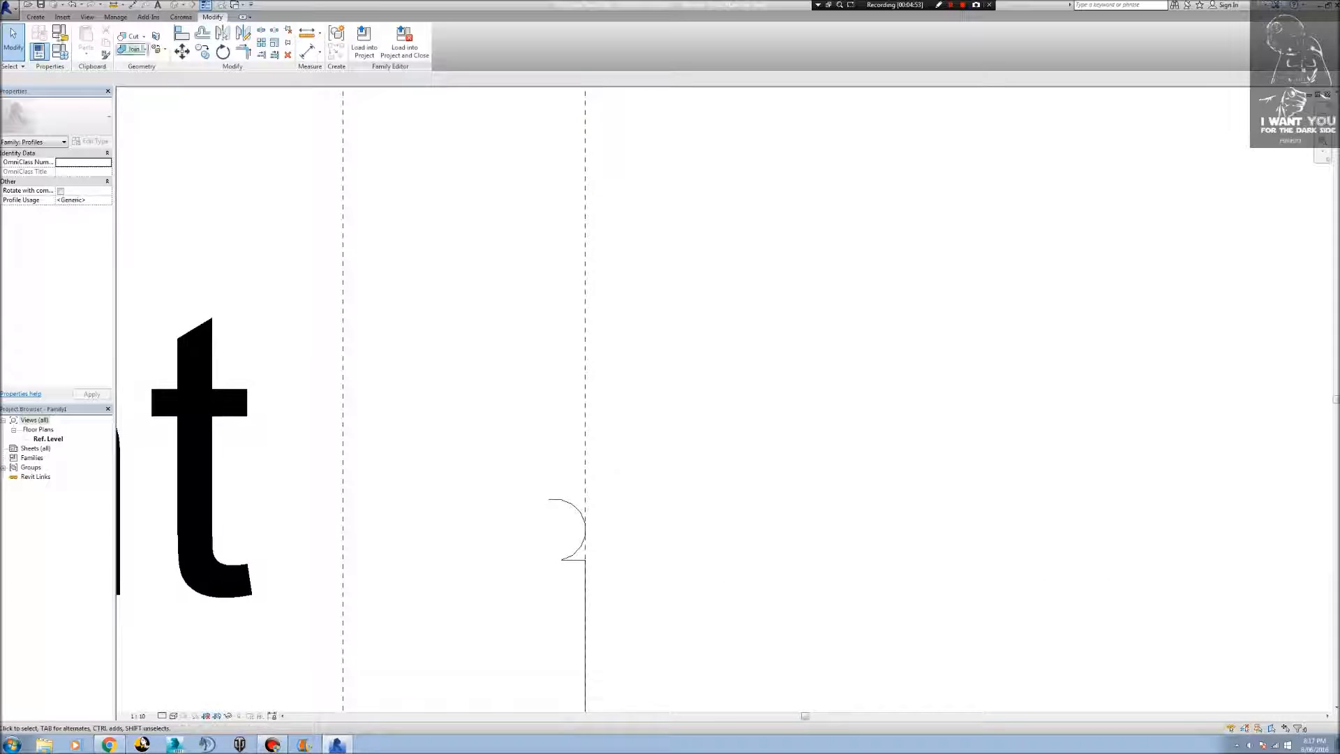
click(37, 17)
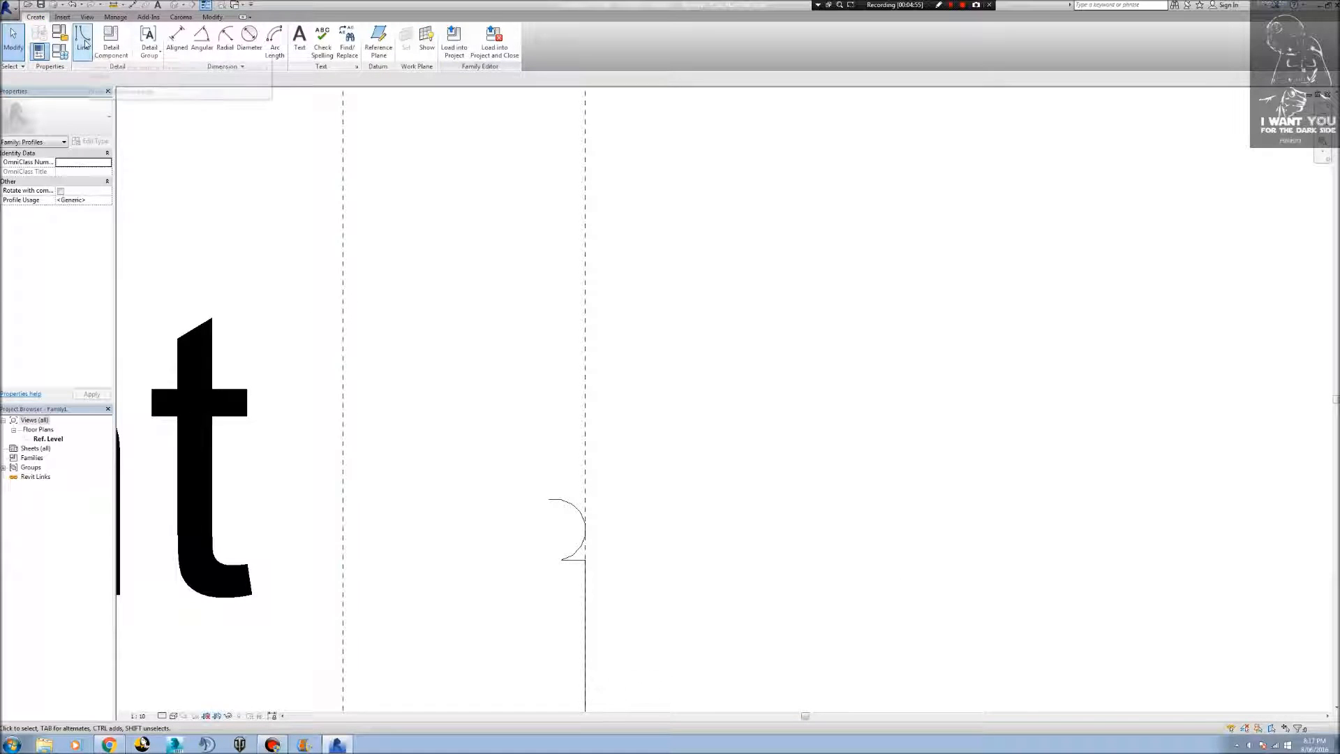
click(84, 41)
scroll(447, 231, up, 1)
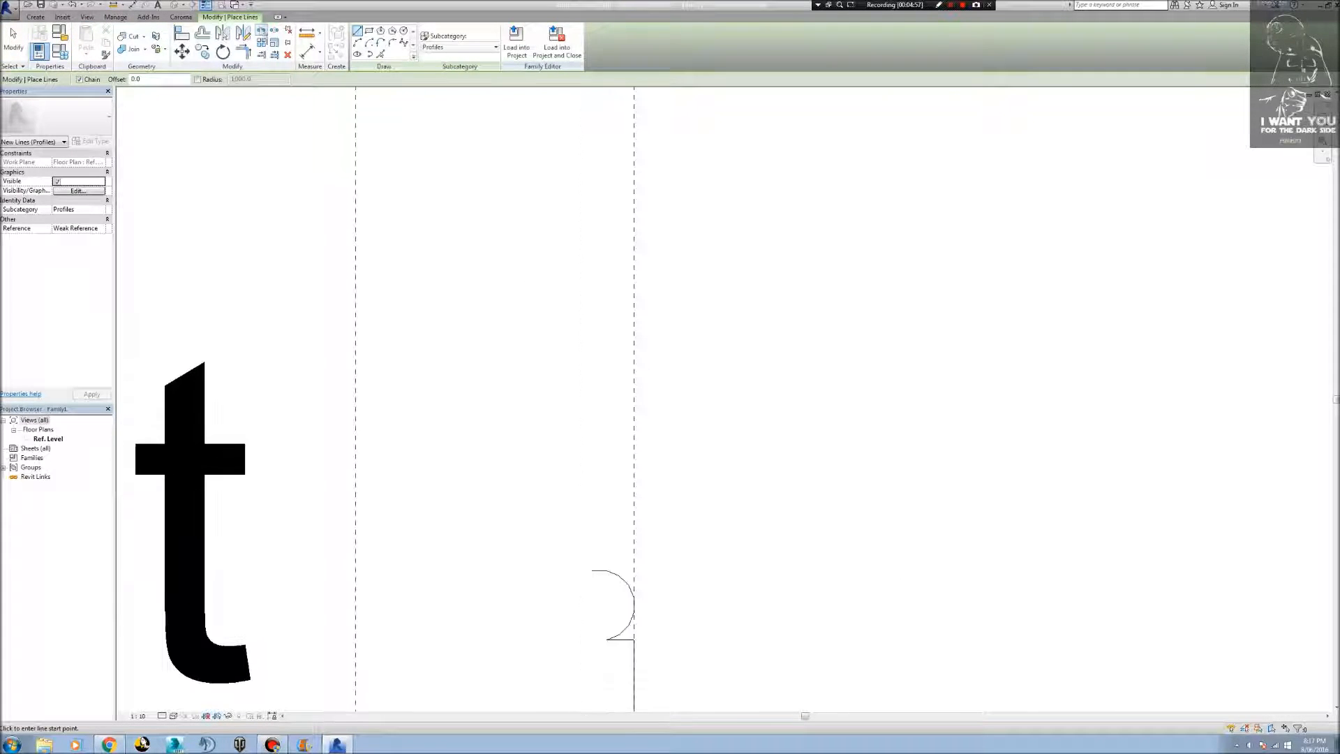
middle_drag(472, 216, 502, 753)
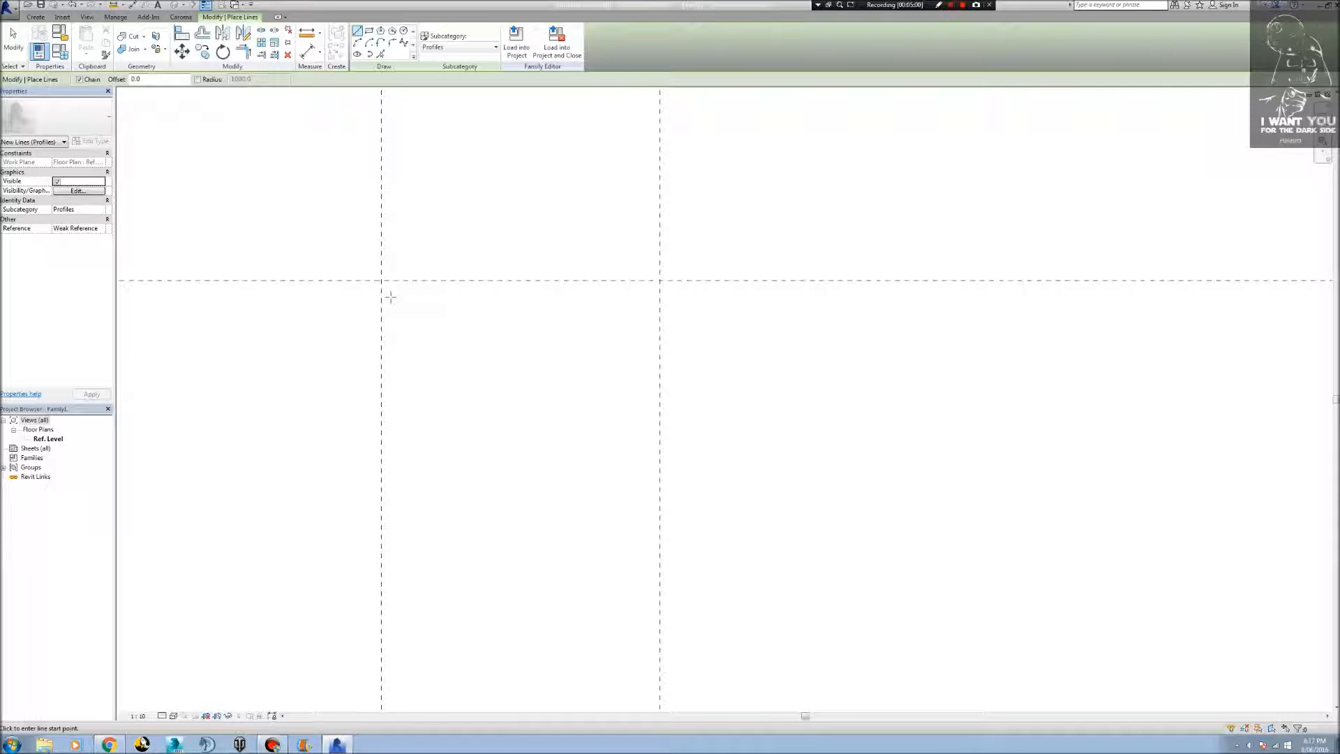
click(423, 279)
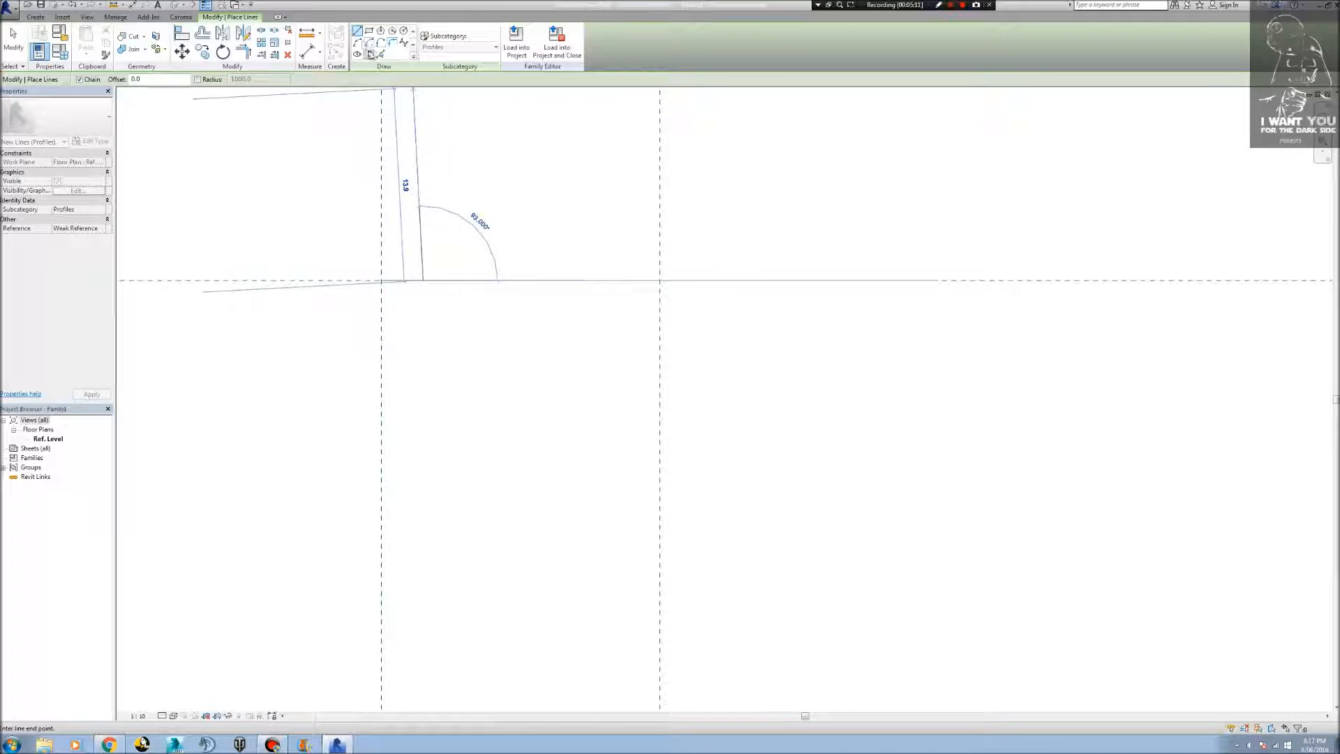
Draw a three-point arc of about 2.5 mm radius downward from the end of the top line, bulging outward.
click(362, 43)
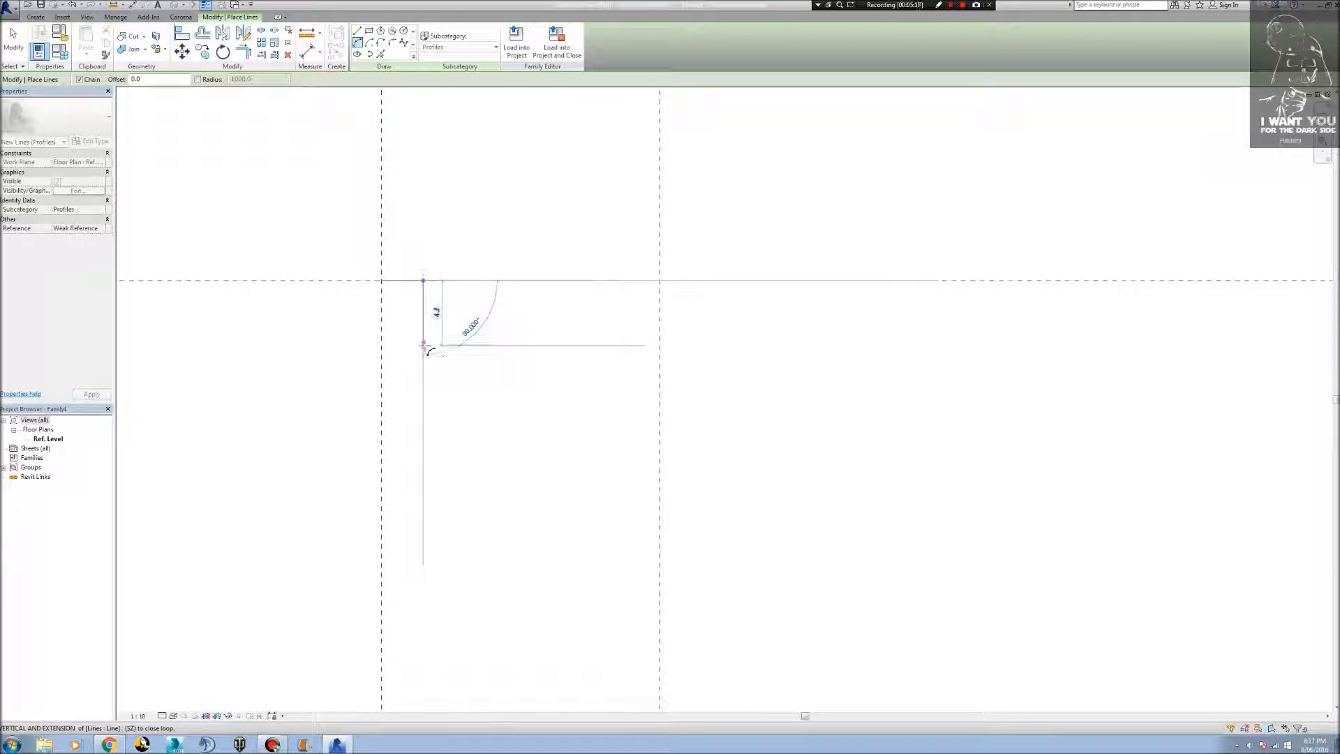
click(424, 351)
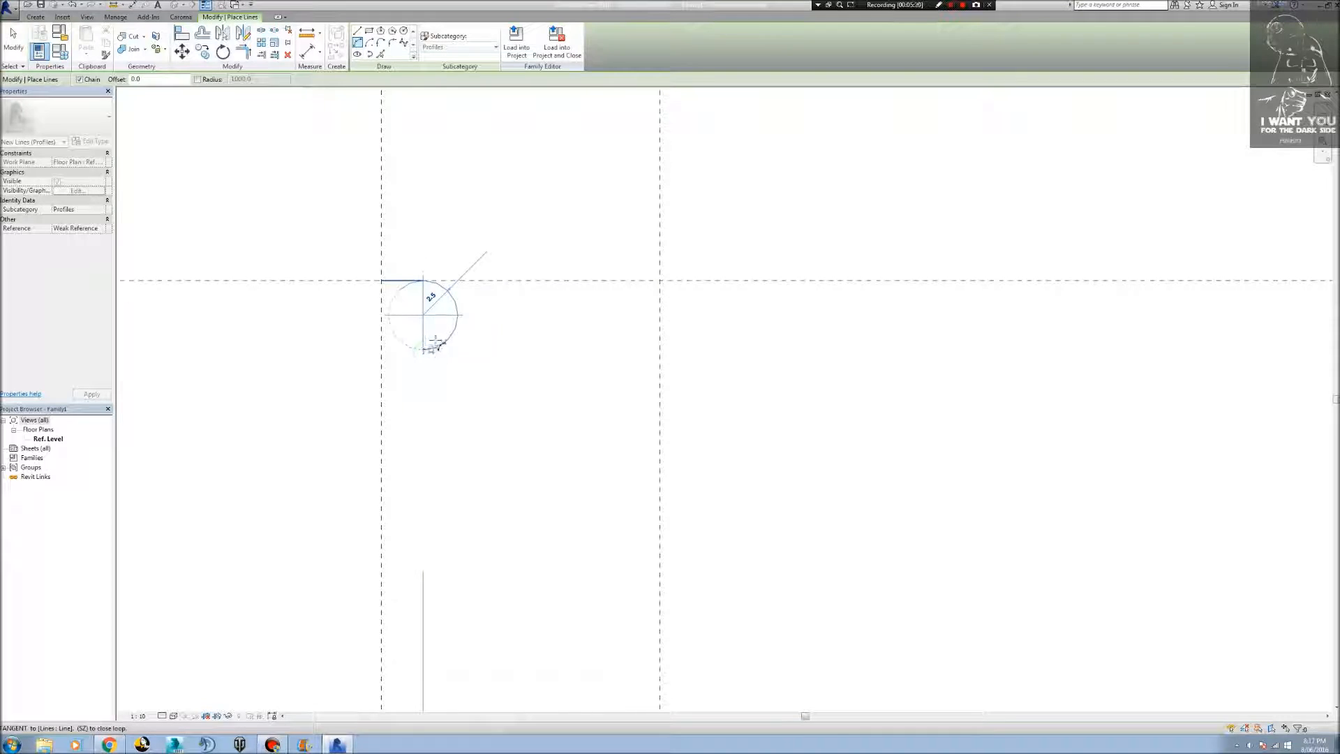
click(457, 315)
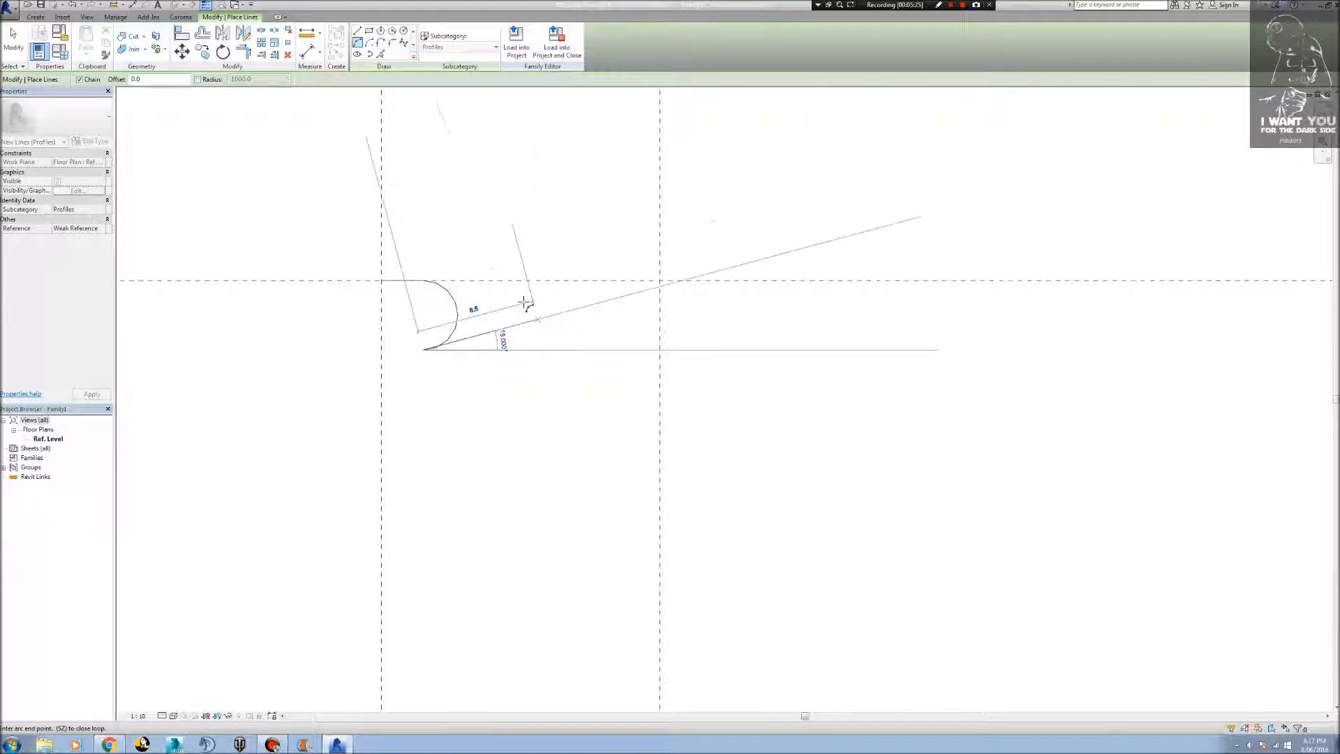
middle_drag(587, 543, 350, 261)
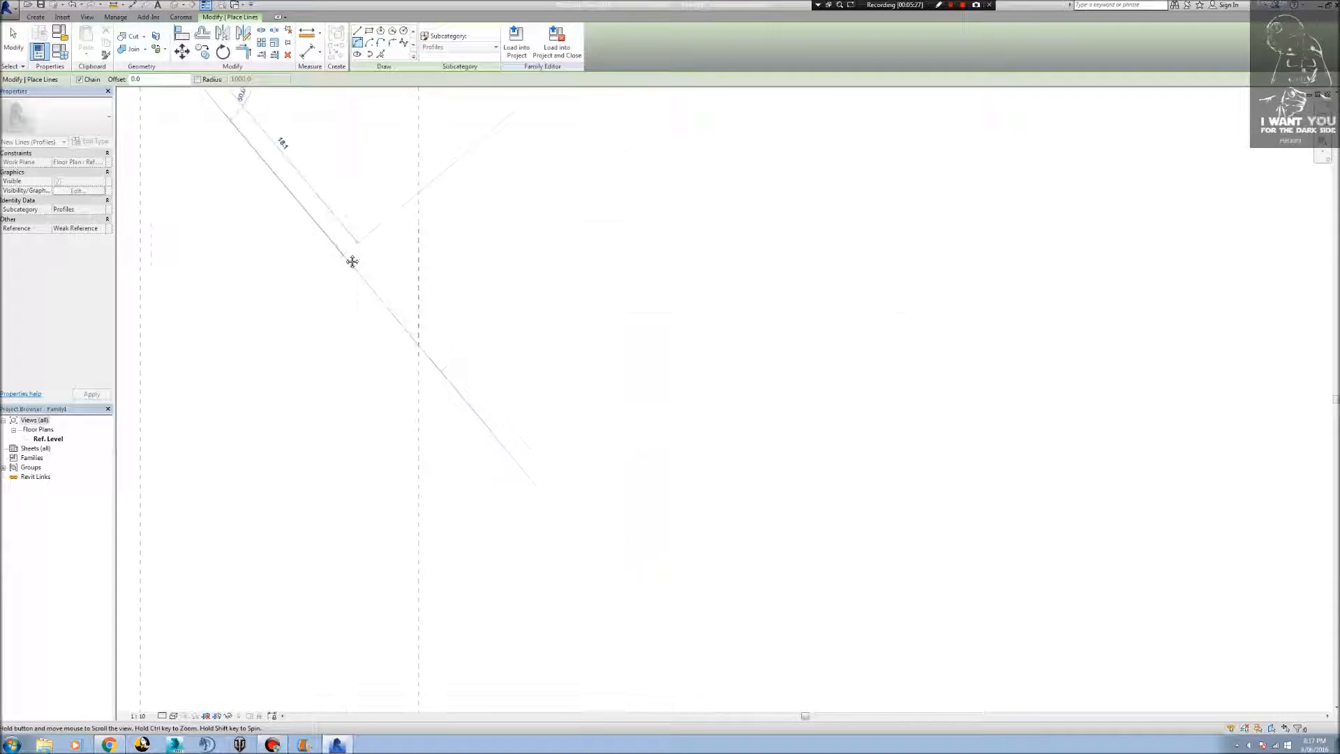
Draw a shallow three-point arc of about 153 mm radius linking the lower end of the top arc to the bottom arc's upper end.
scroll(372, 307, down, 4)
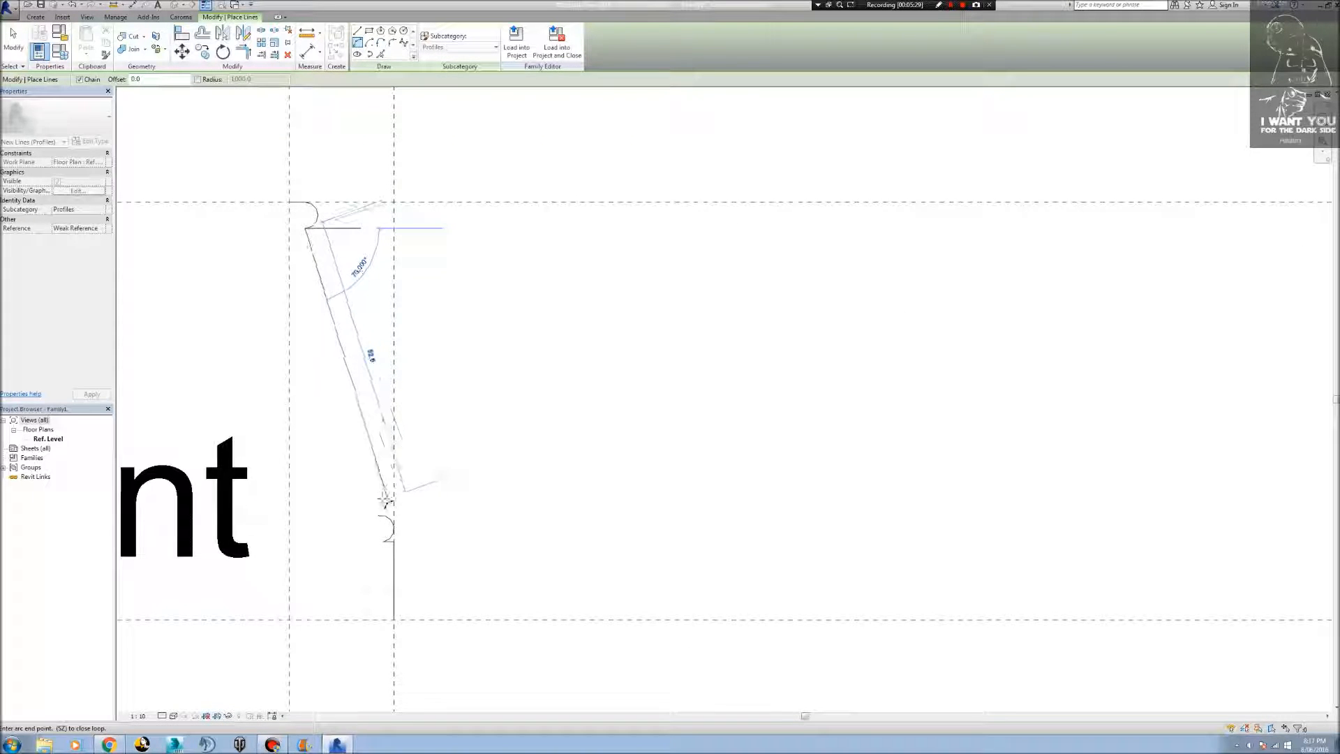
scroll(387, 496, up, 6)
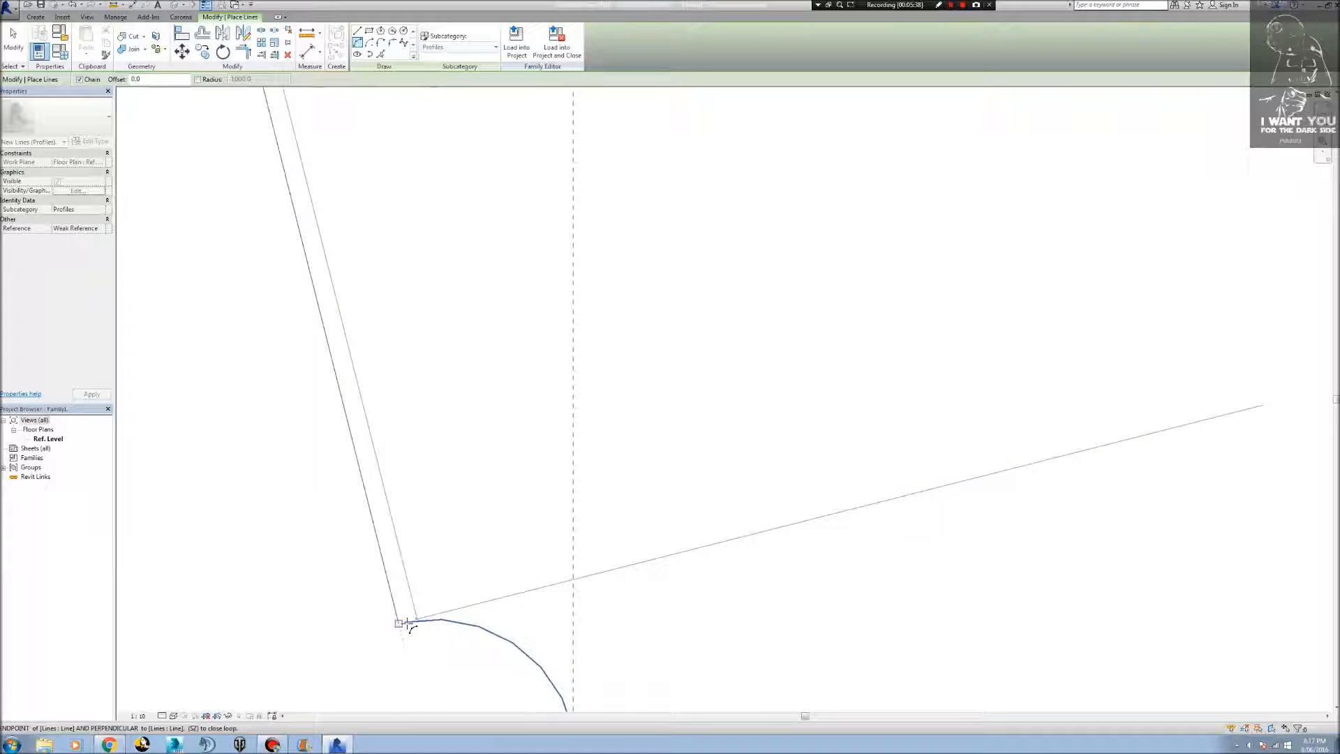
scroll(409, 623, down, 4)
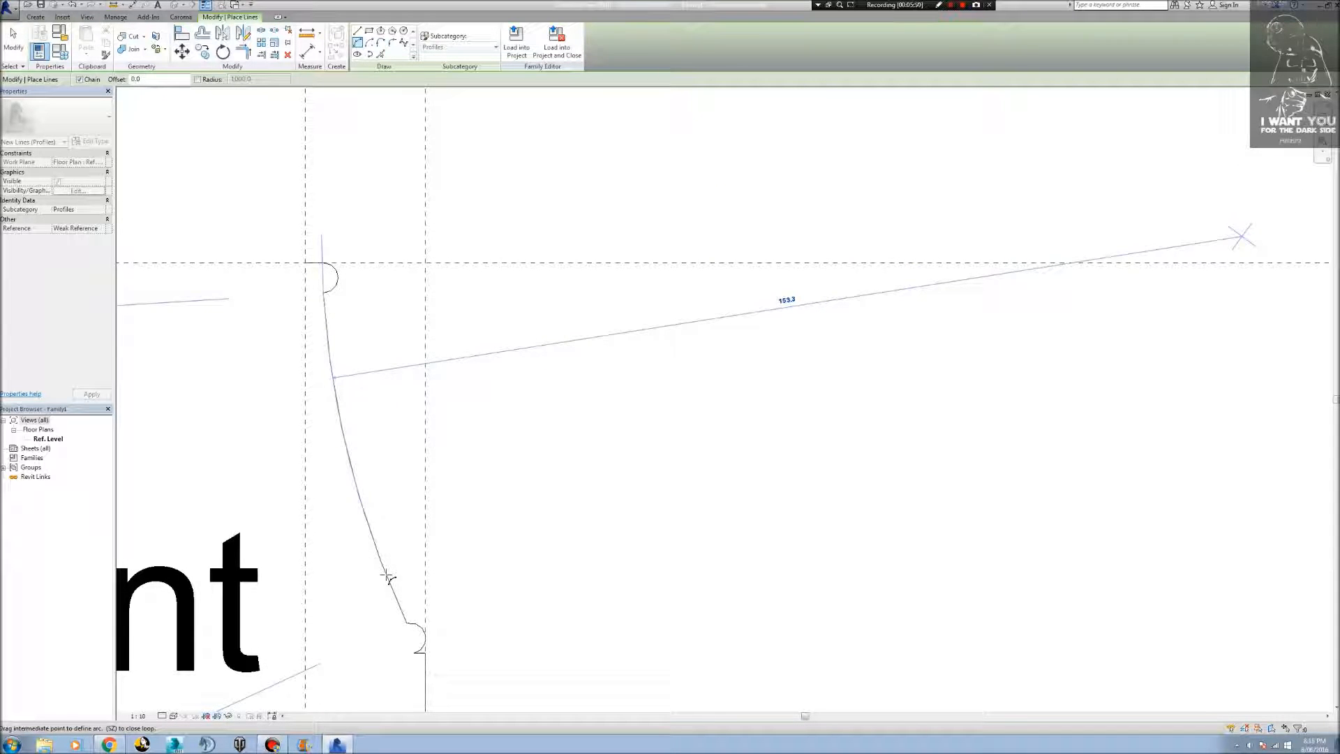
click(386, 577)
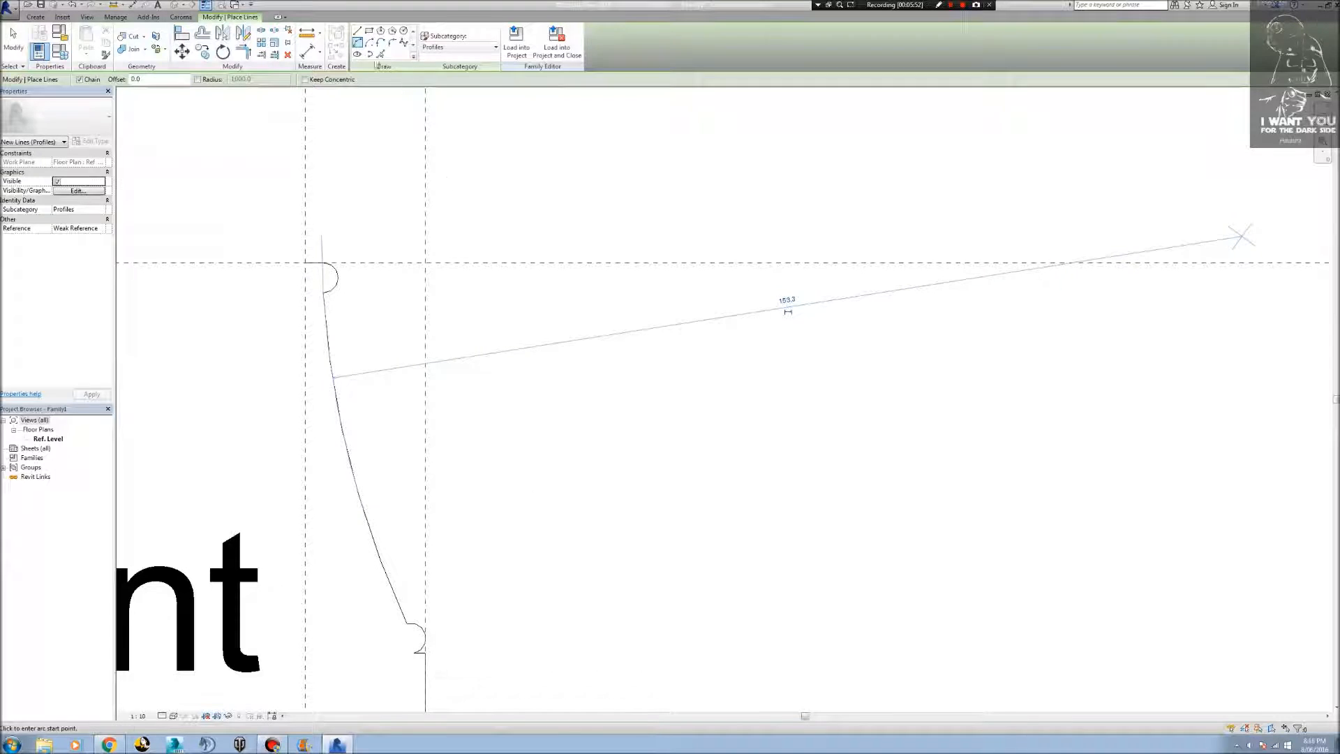
Close the profile with straight lines down the wall-face reference plane and along the lower reference plane to the outer reference plane.
click(357, 31)
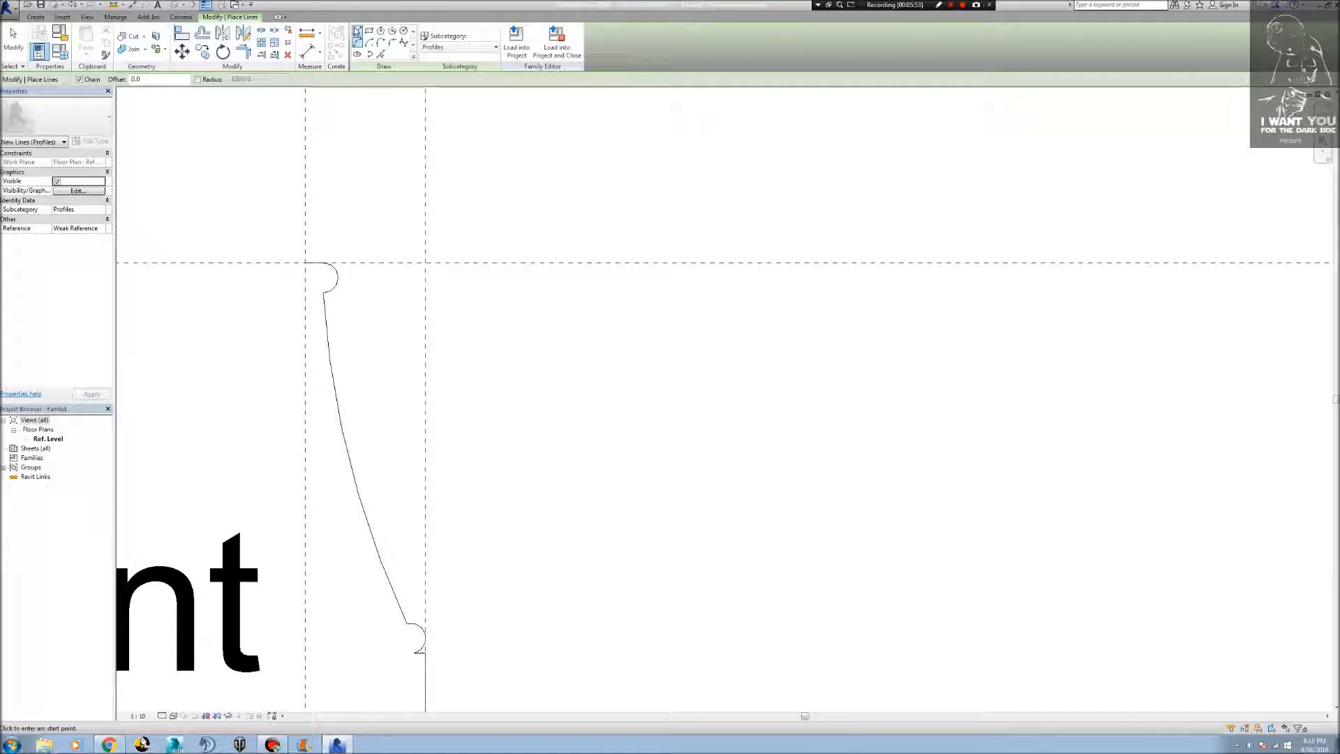
click(305, 262)
scroll(311, 273, down, 2)
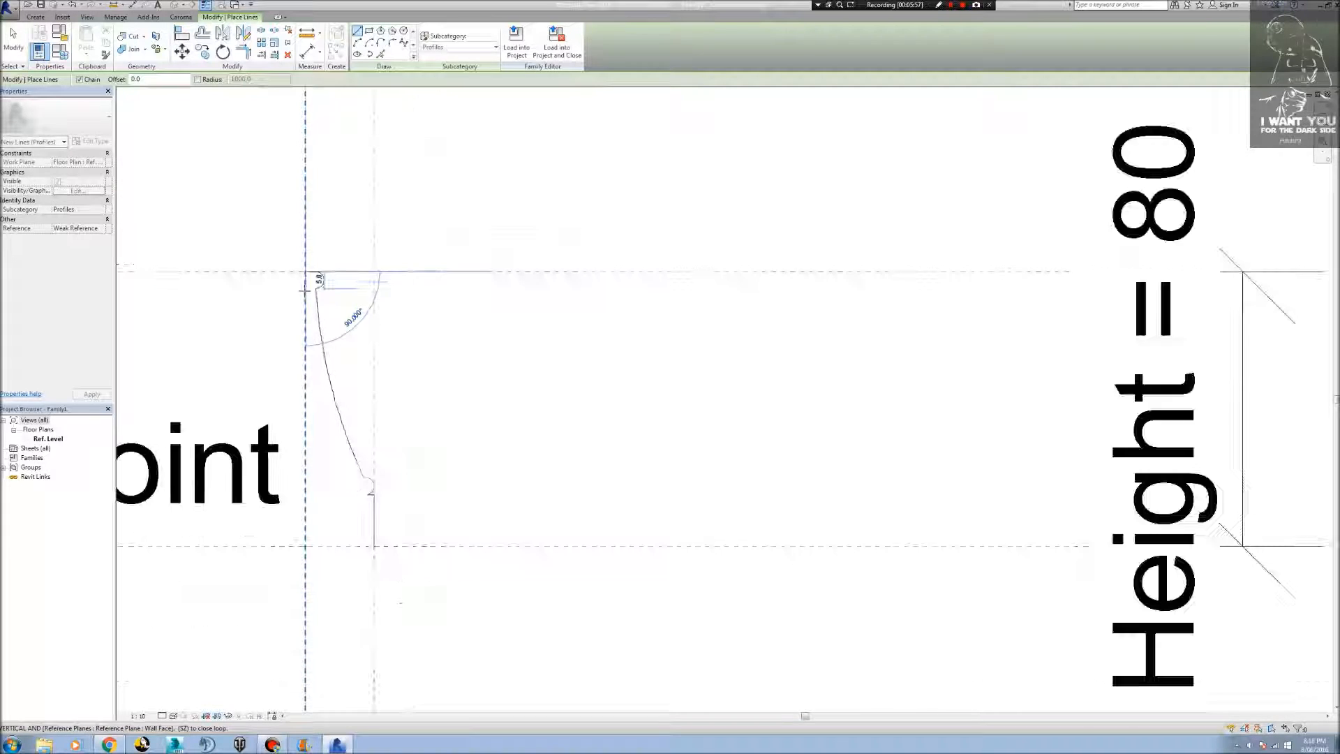
middle_drag(314, 279, 302, 242)
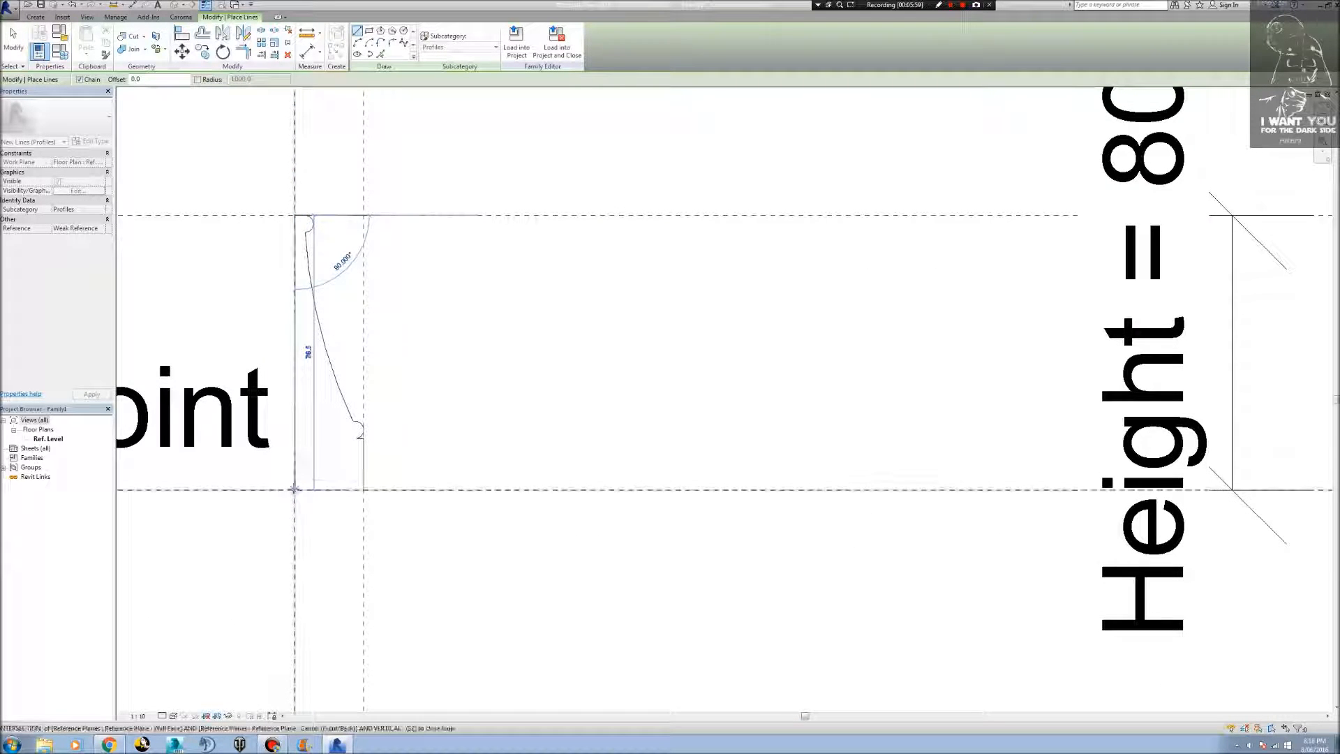
click(294, 489)
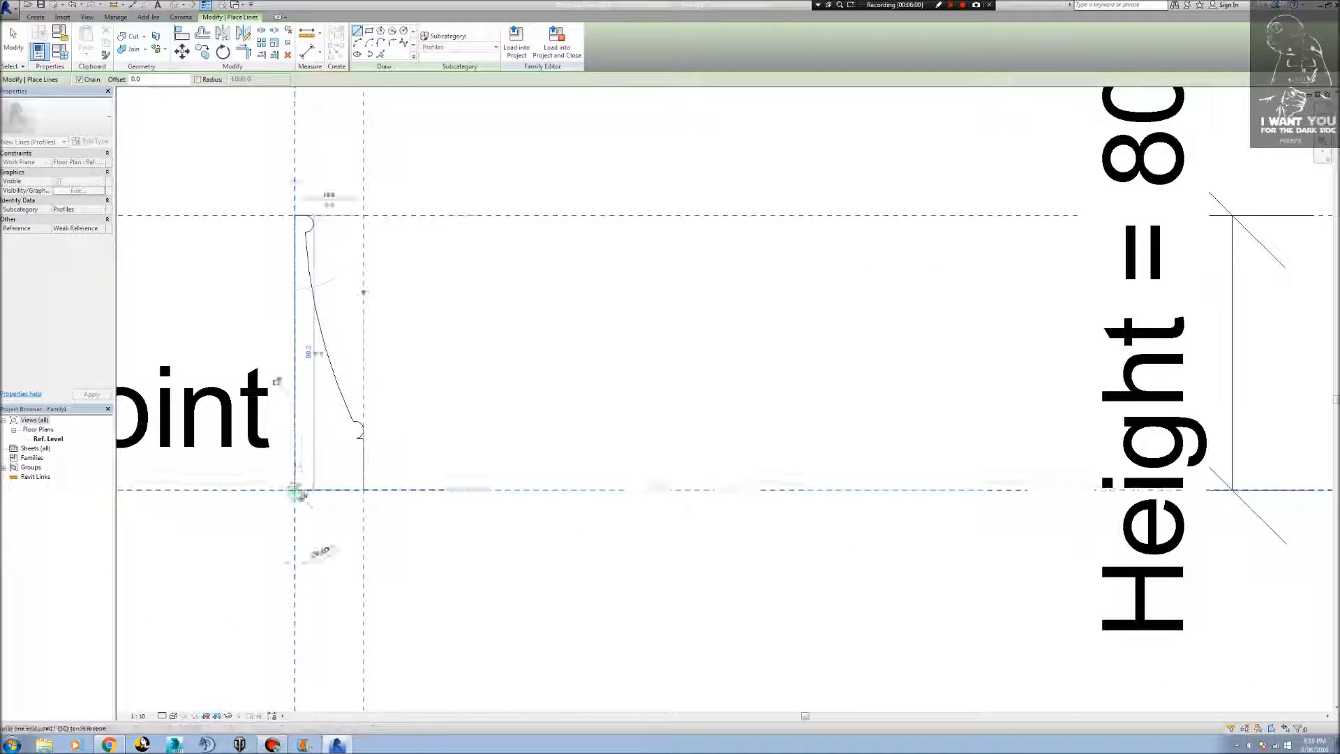
click(364, 490)
key(Escape)
key(Escape)
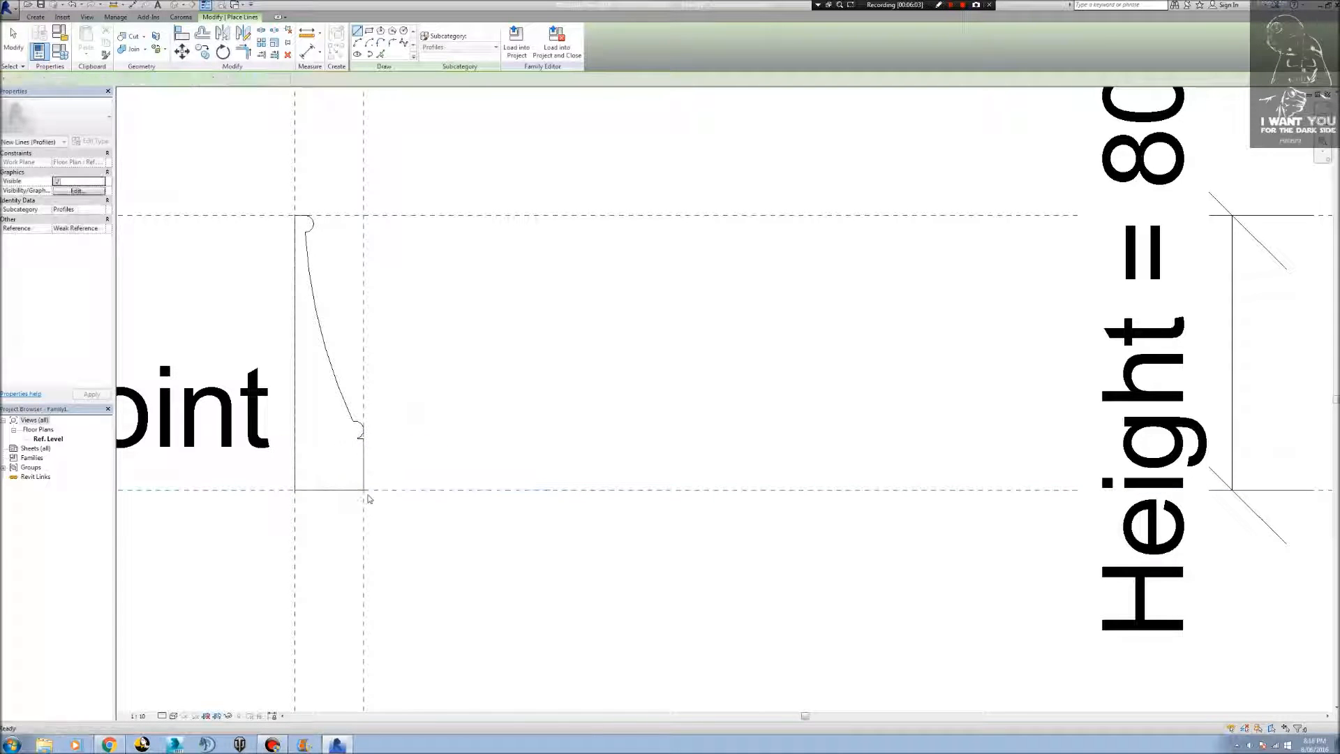
Inspect the outline's lower outer corner and check whether the profile lines form one connected chain.
scroll(366, 497, up, 2)
scroll(366, 501, up, 5)
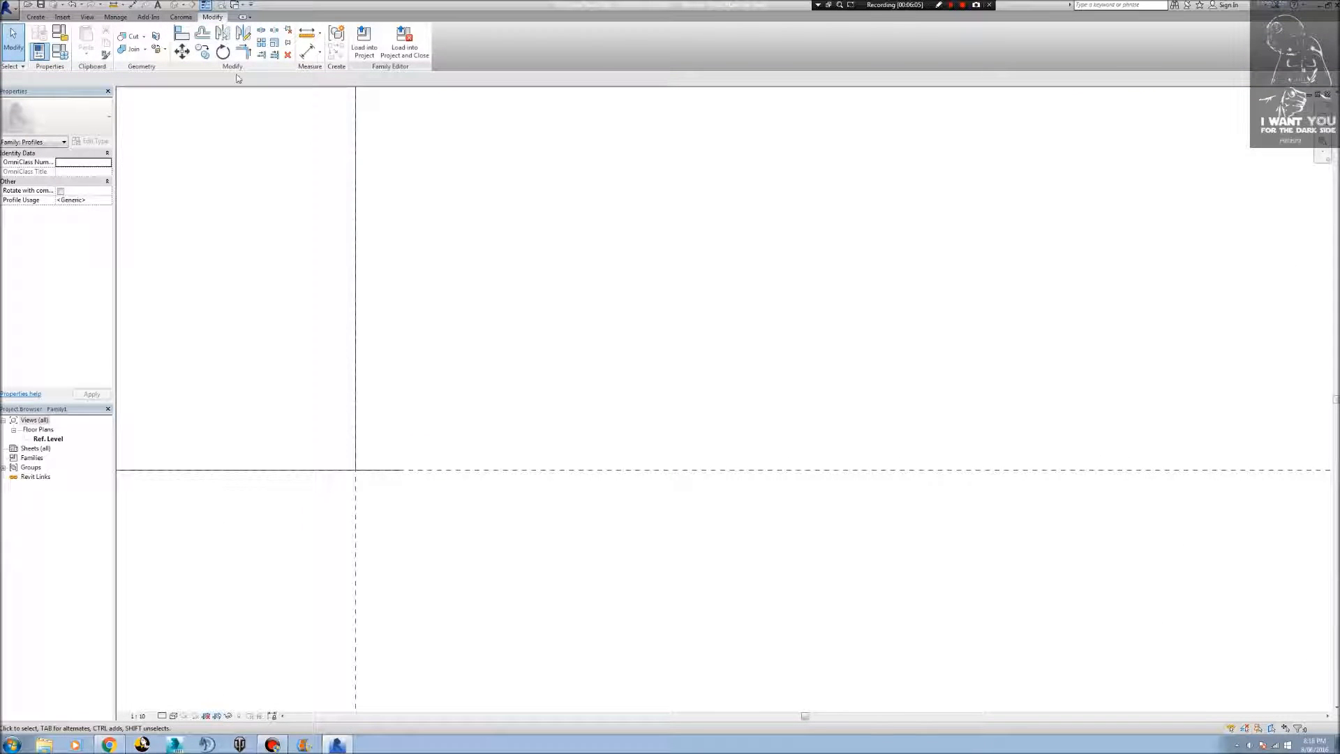
click(243, 51)
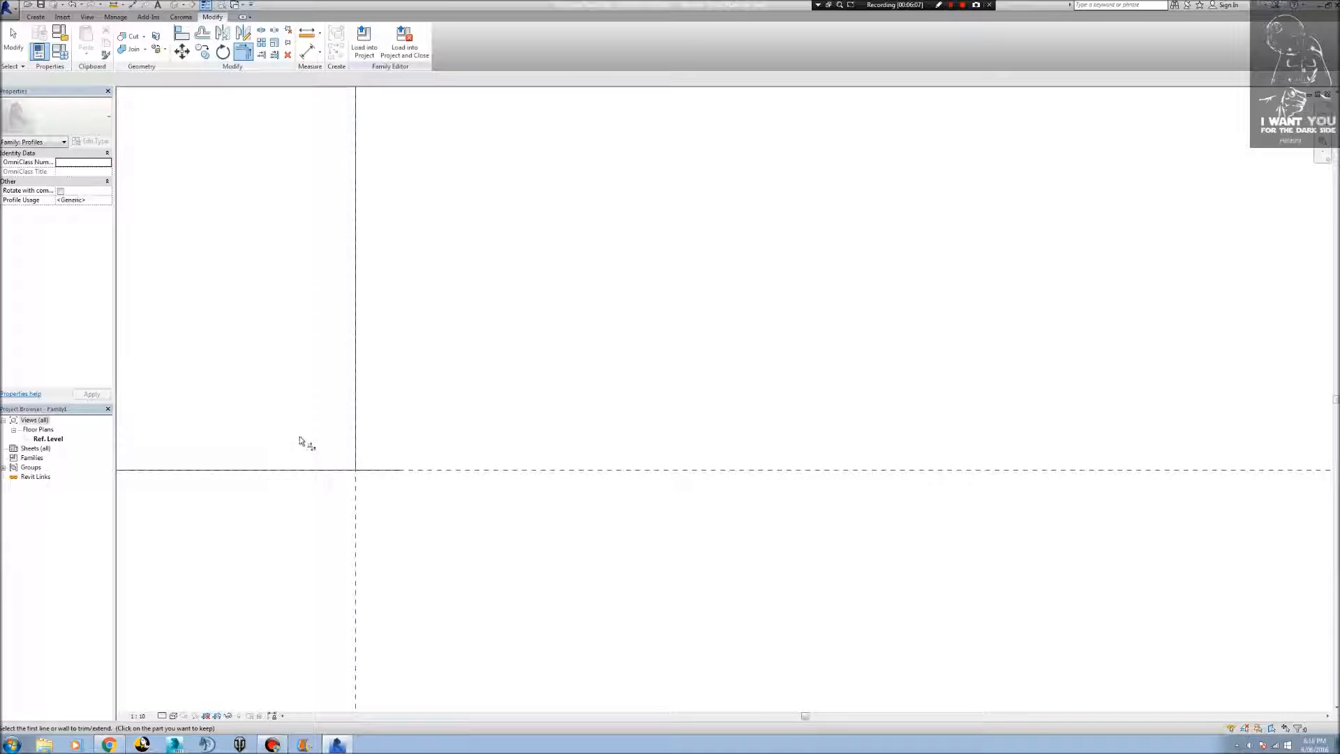
key(Escape)
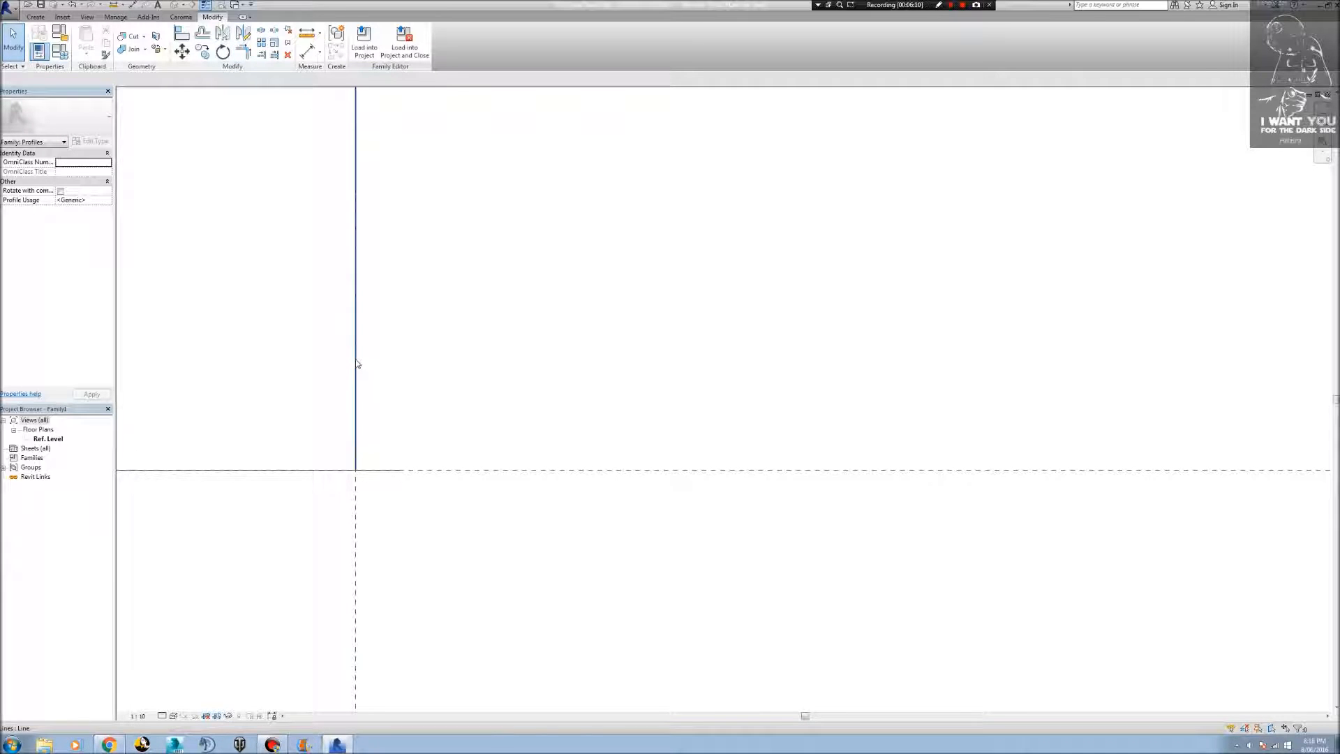
scroll(357, 366, down, 5)
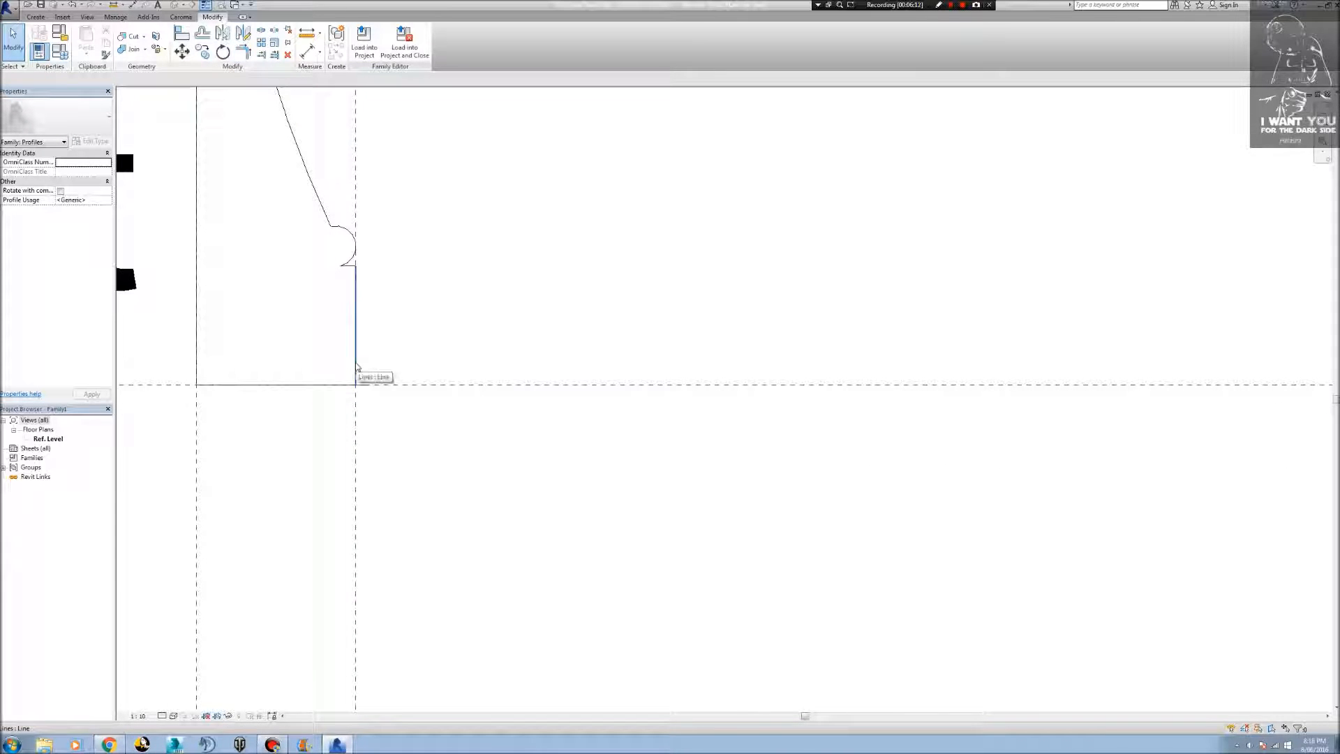
key(Tab)
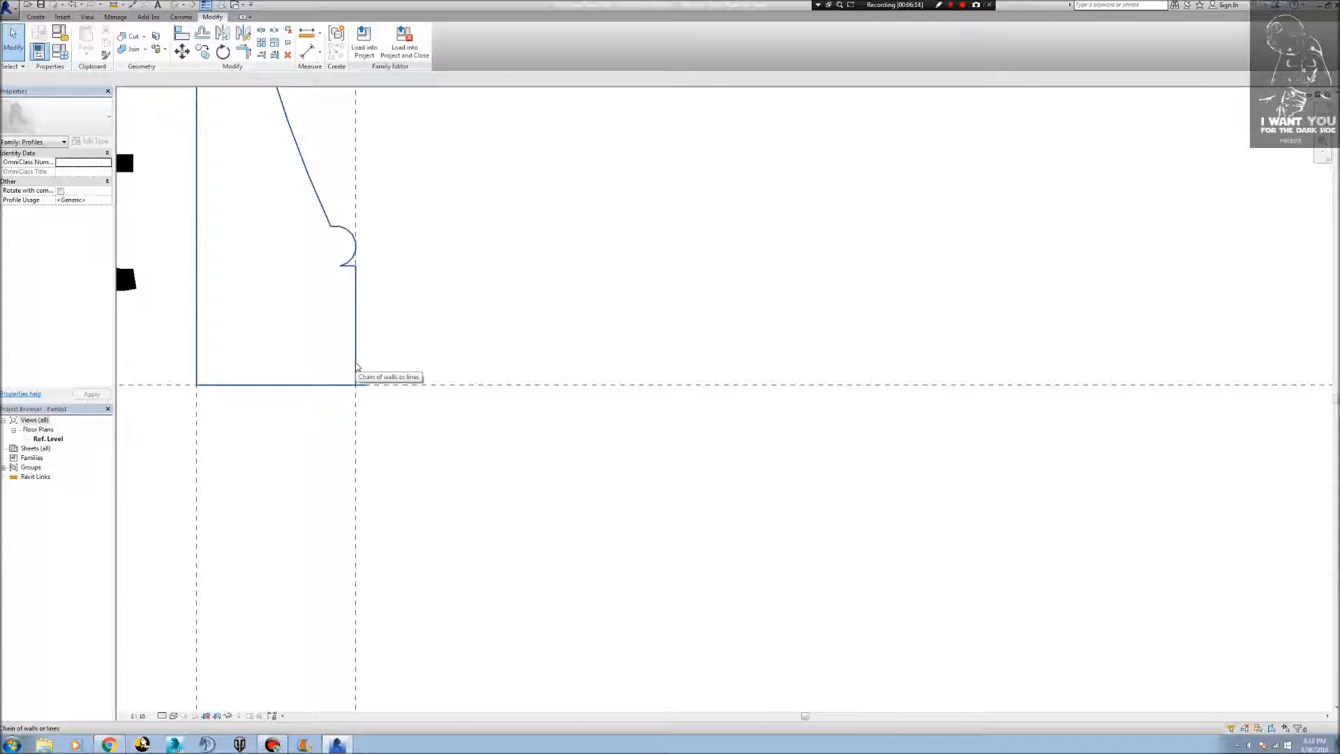
middle_drag(360, 377, 377, 554)
scroll(372, 548, down, 2)
scroll(370, 541, down, 1)
scroll(370, 541, up, 5)
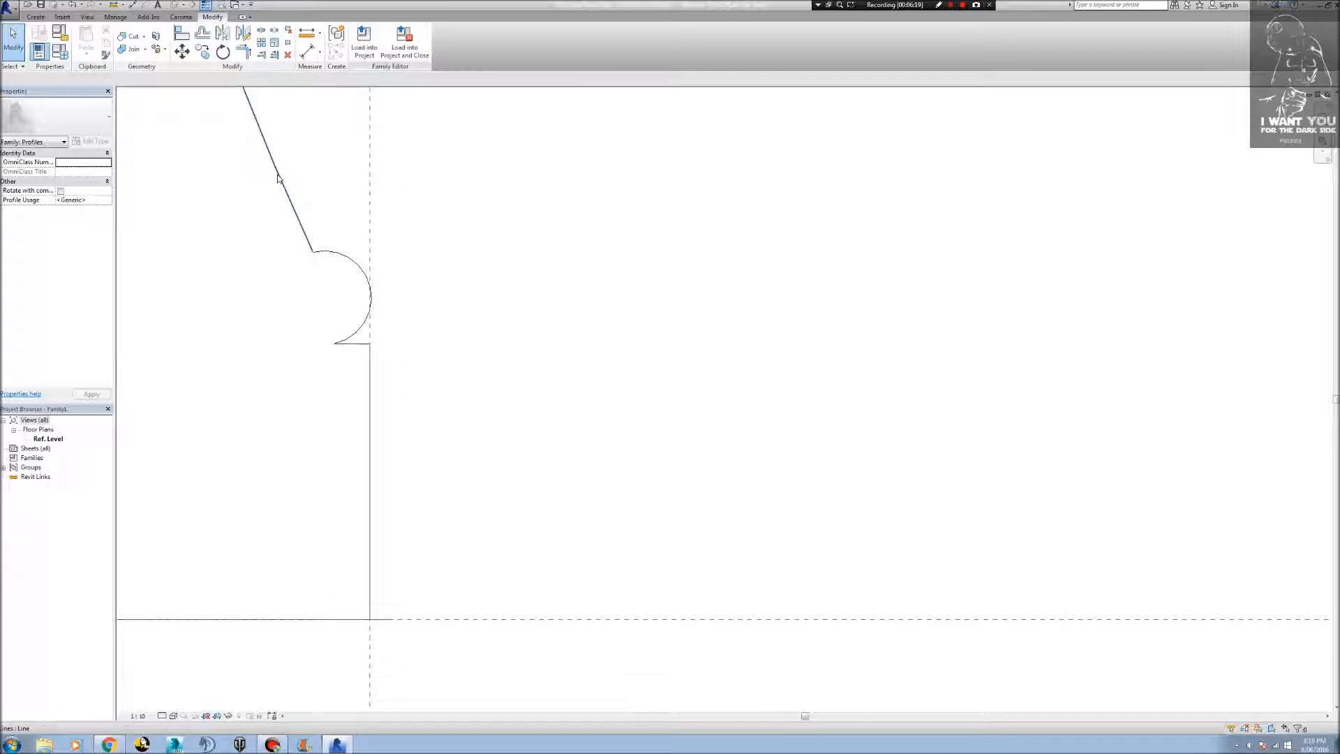
Trim the outer vertical line and the base line to a common corner at the profile's lower outer end.
key(t)
key(r)
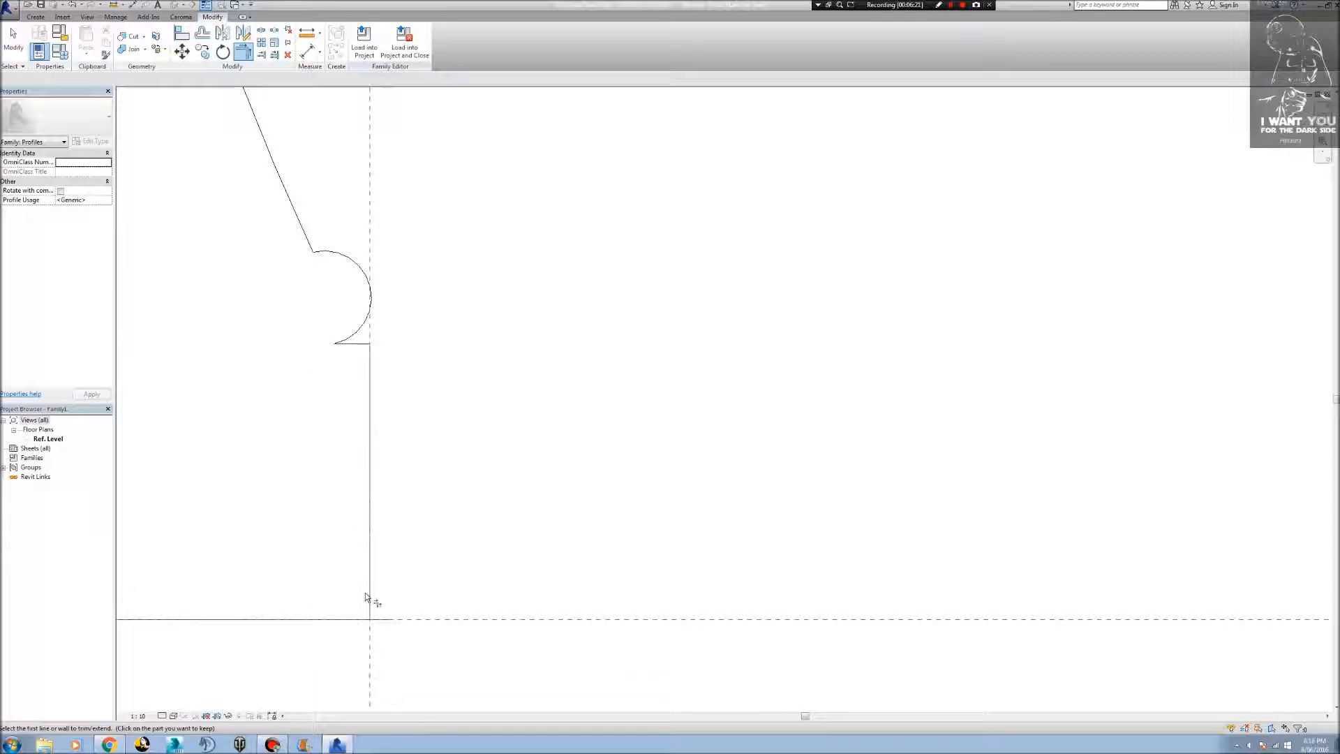
click(368, 597)
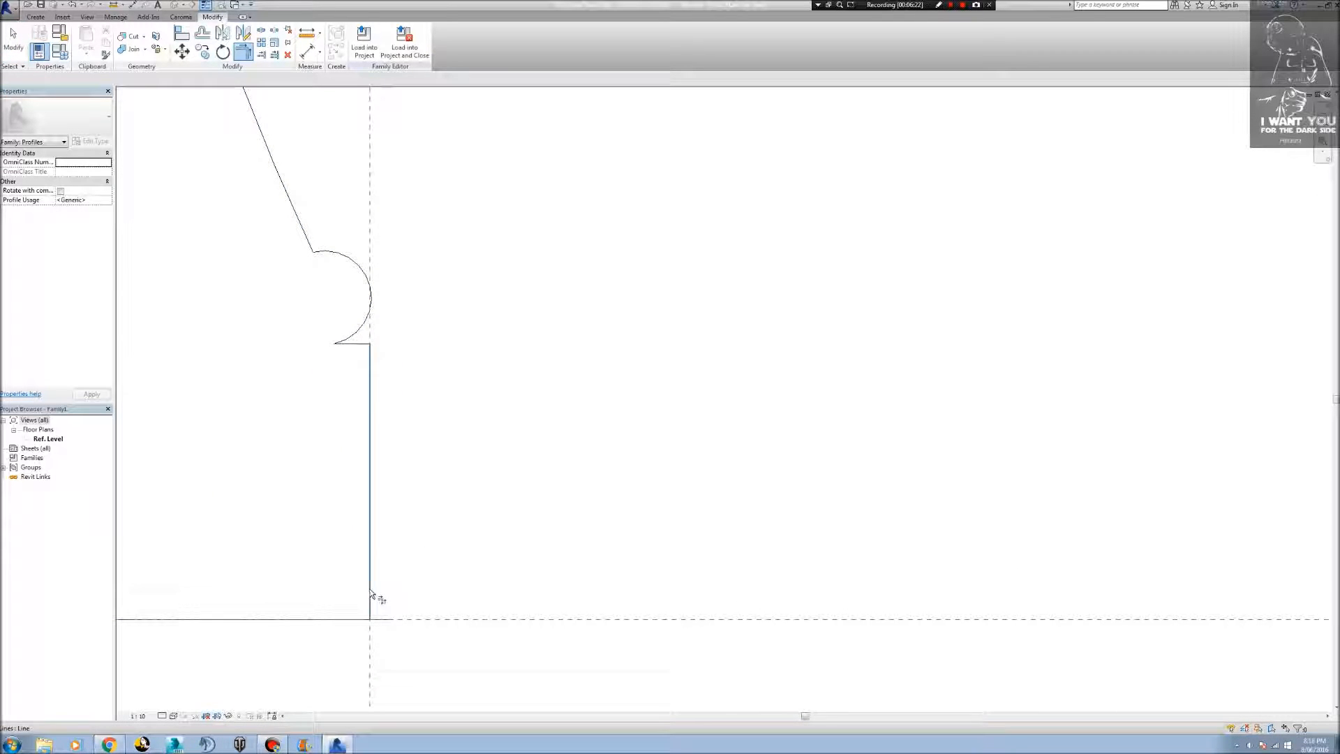
click(329, 620)
scroll(678, 465, down, 5)
middle_drag(679, 413, 658, 593)
scroll(667, 545, down, 3)
middle_drag(748, 479, 630, 396)
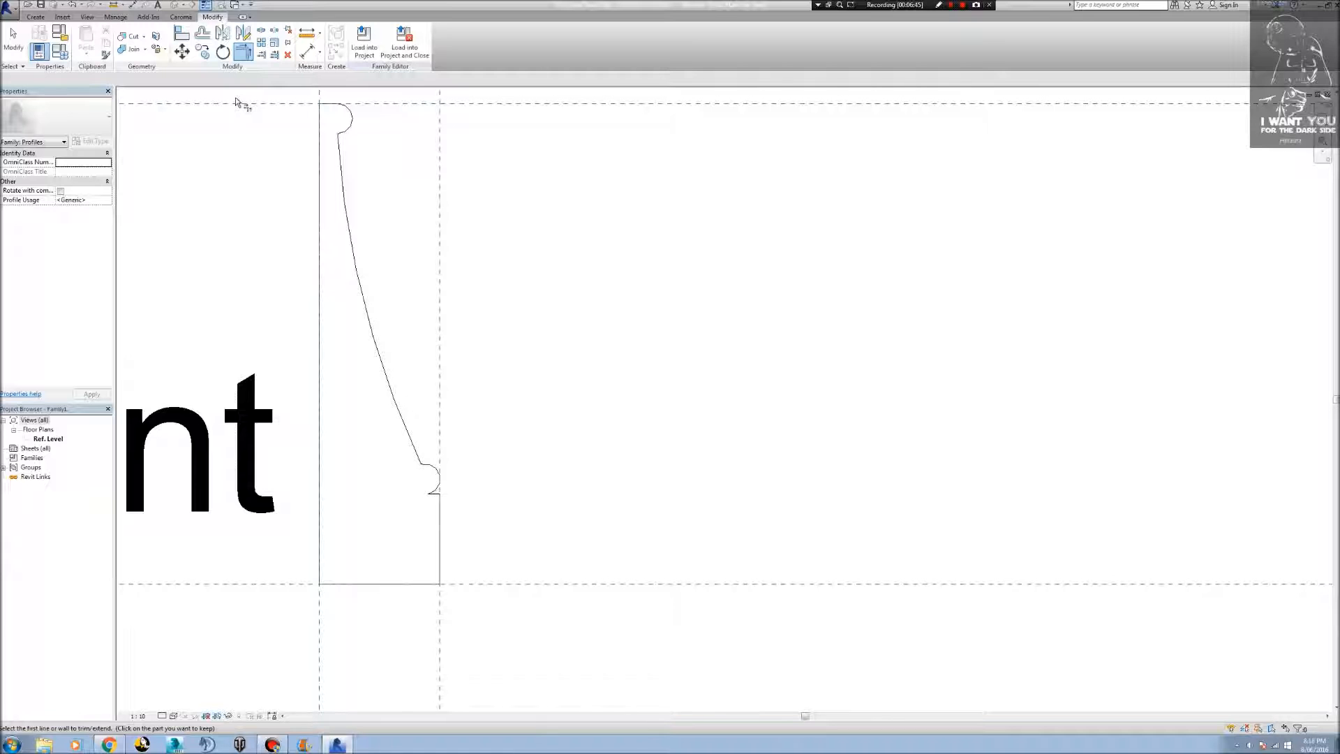
middle_drag(383, 195, 389, 346)
scroll(389, 346, down, 4)
key(t)
key(r)
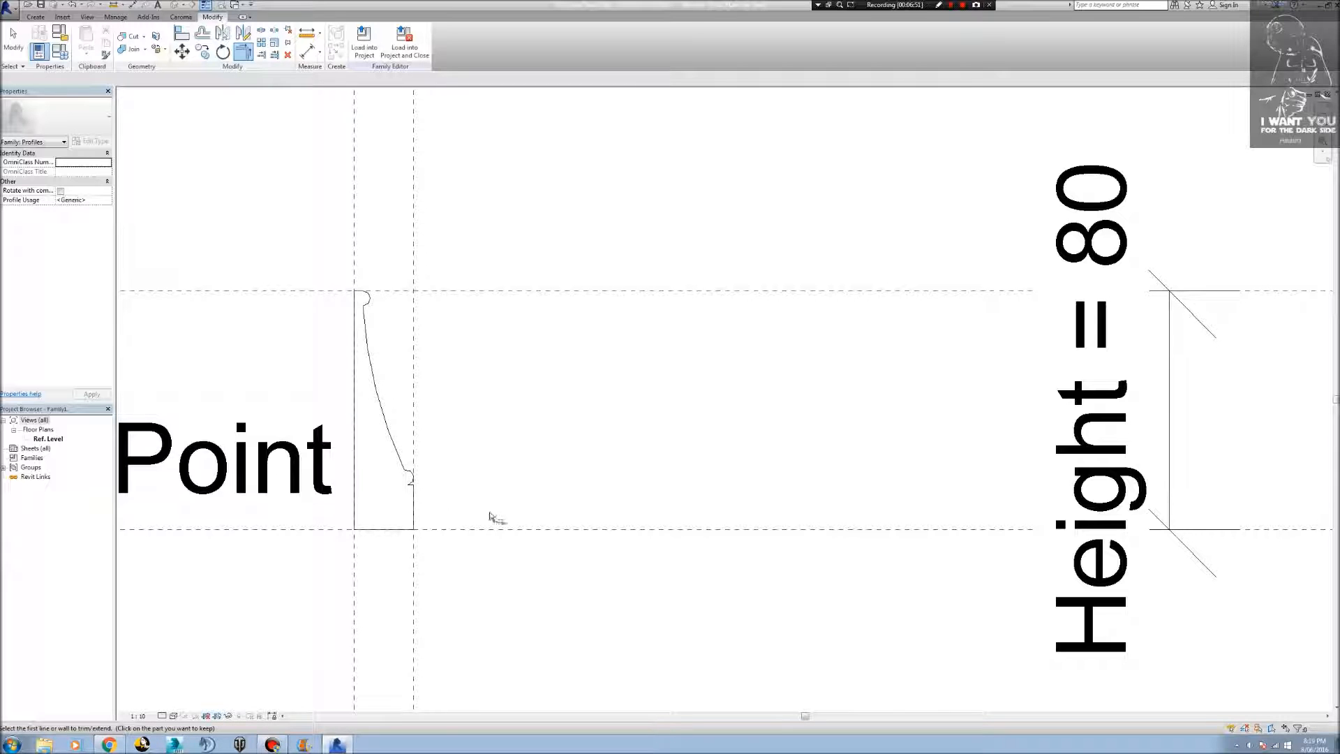
click(8, 49)
Try to save the family as Architrave Profile1 in the Profiles folder under Revit Stuff on the desktop.
key(ctrl+s)
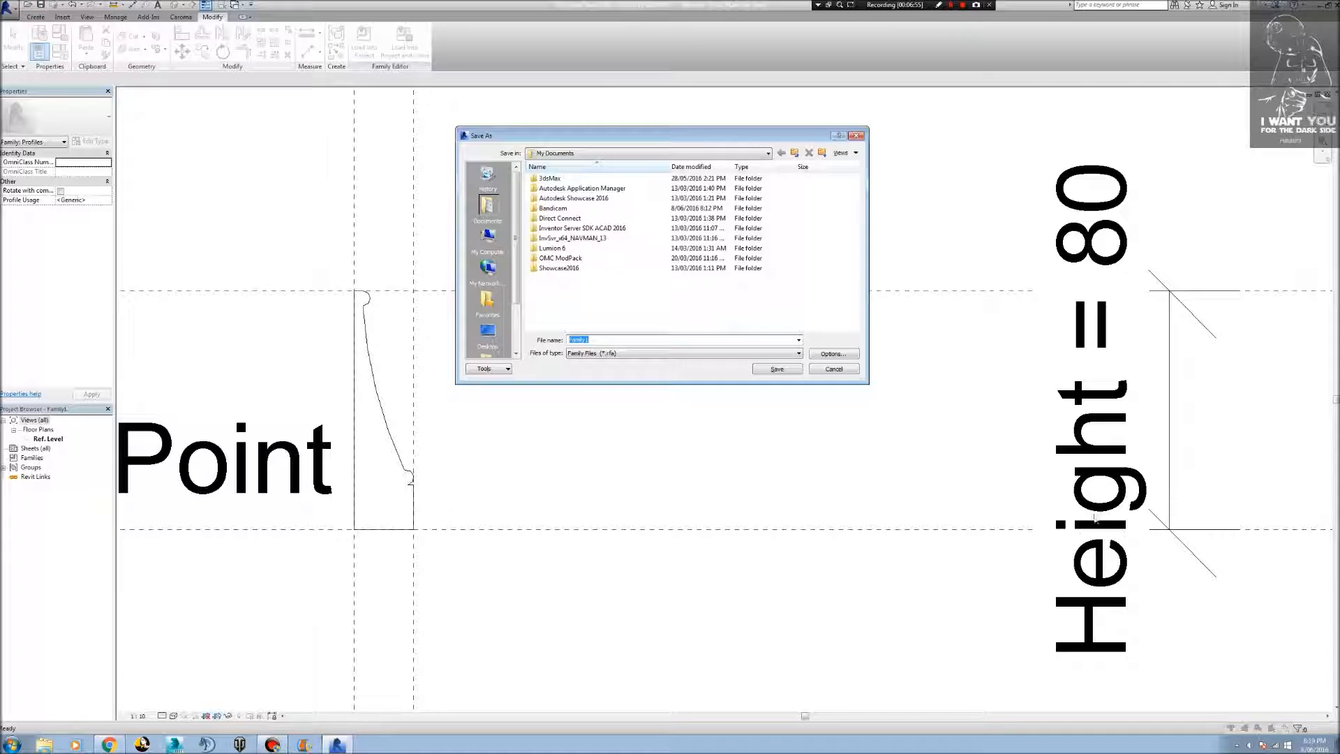
click(834, 354)
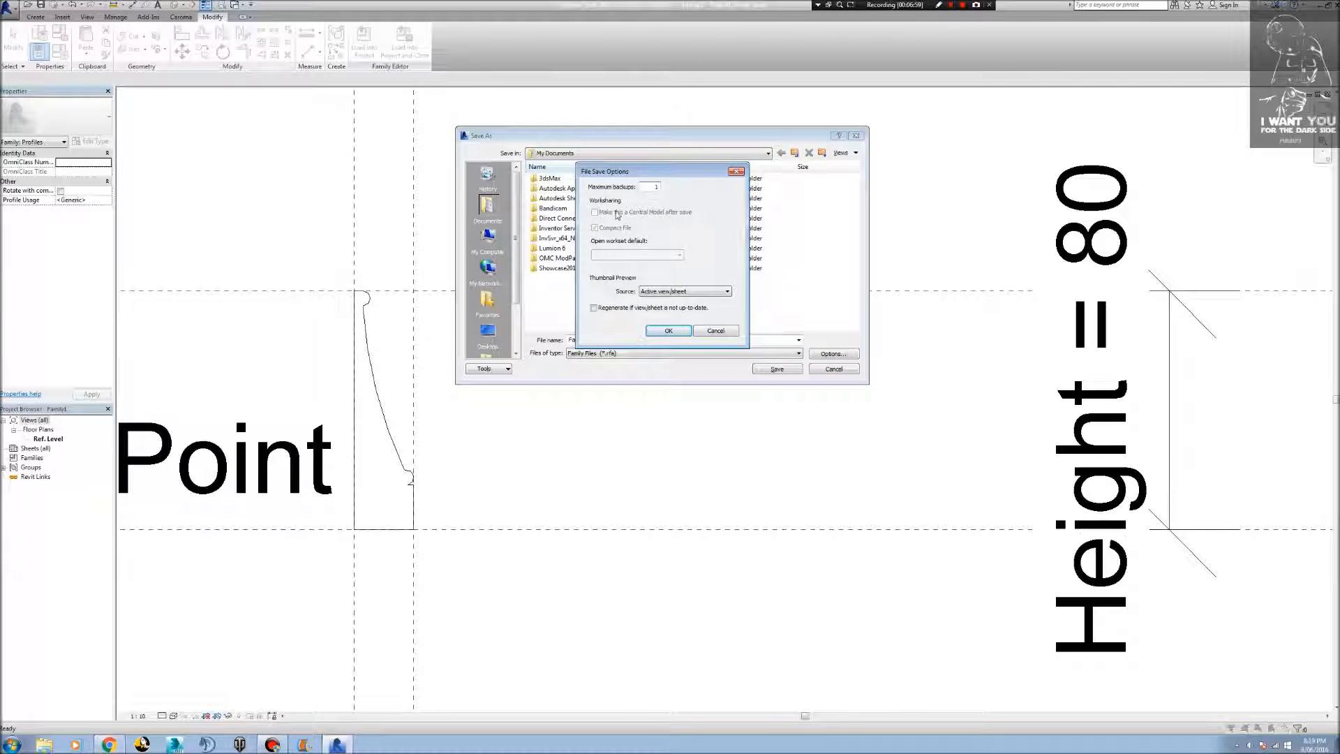
click(683, 330)
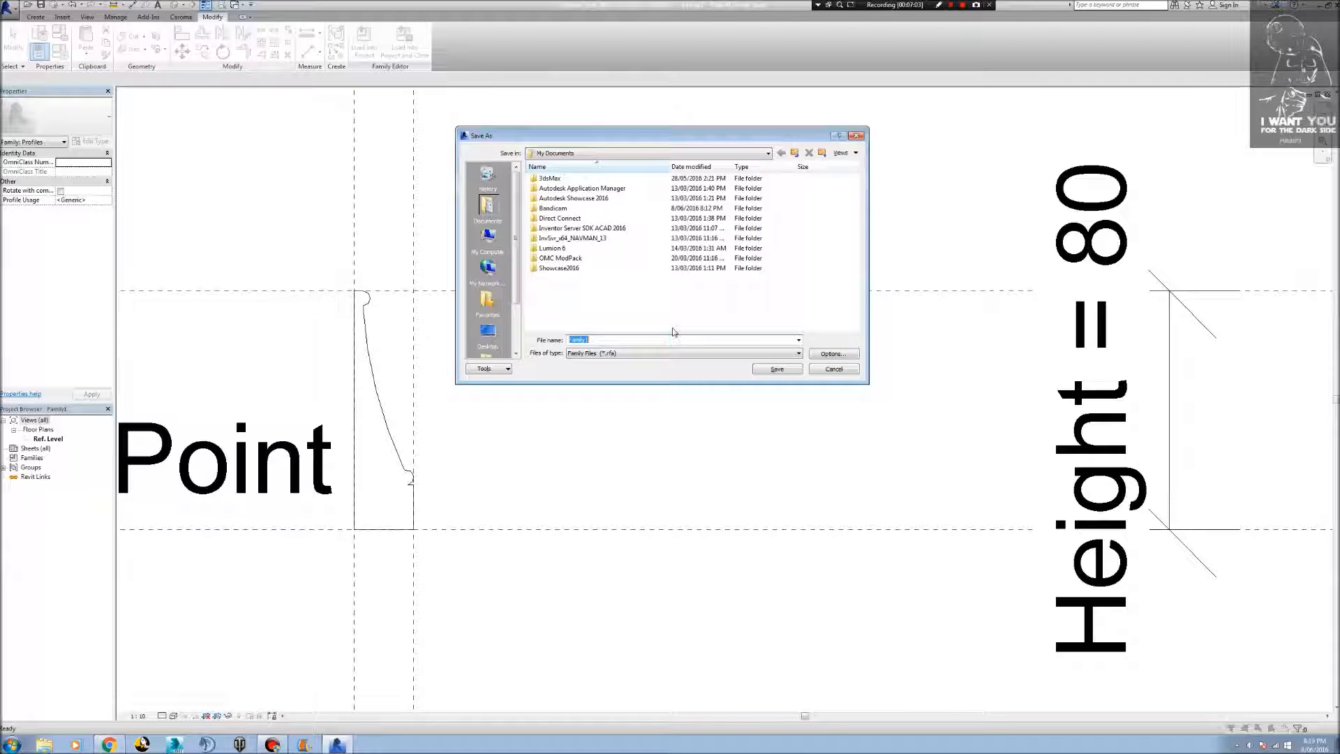
text(Architrave-Profile)
click(488, 331)
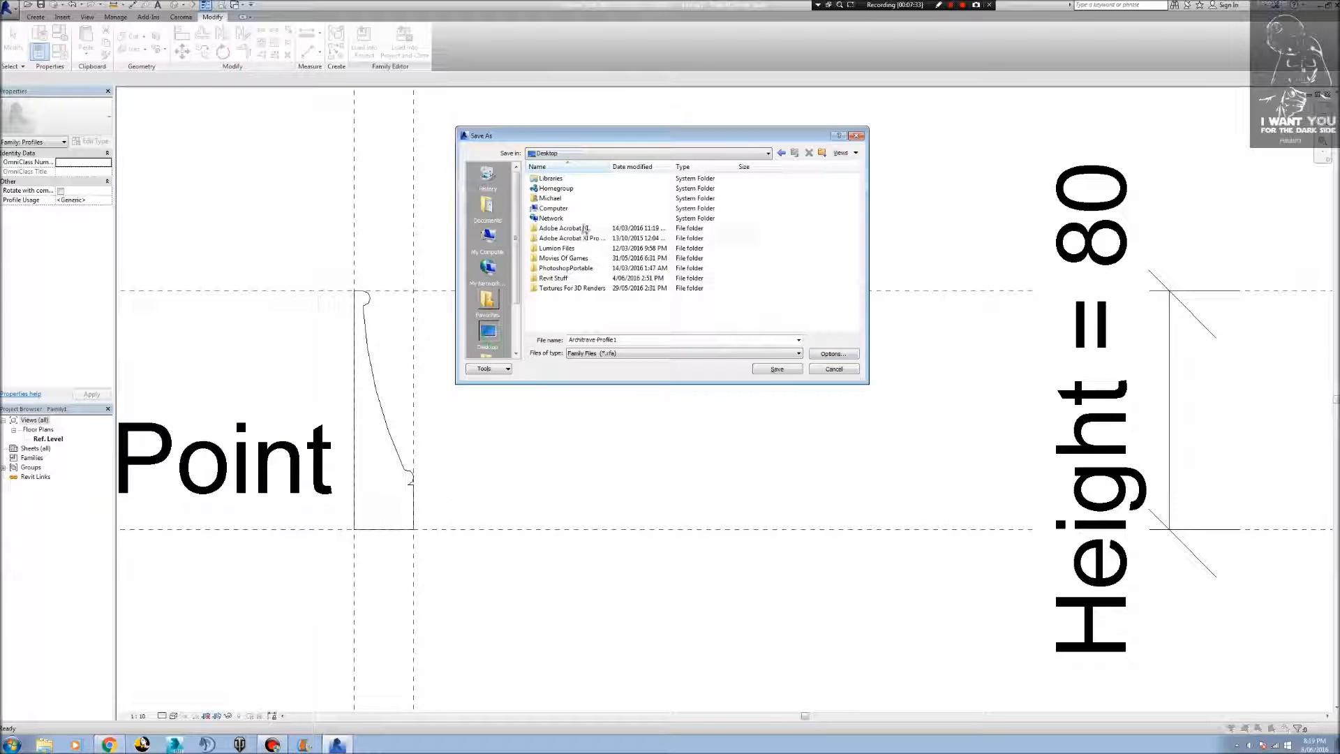
double_click(554, 278)
click(550, 248)
double_click(550, 248)
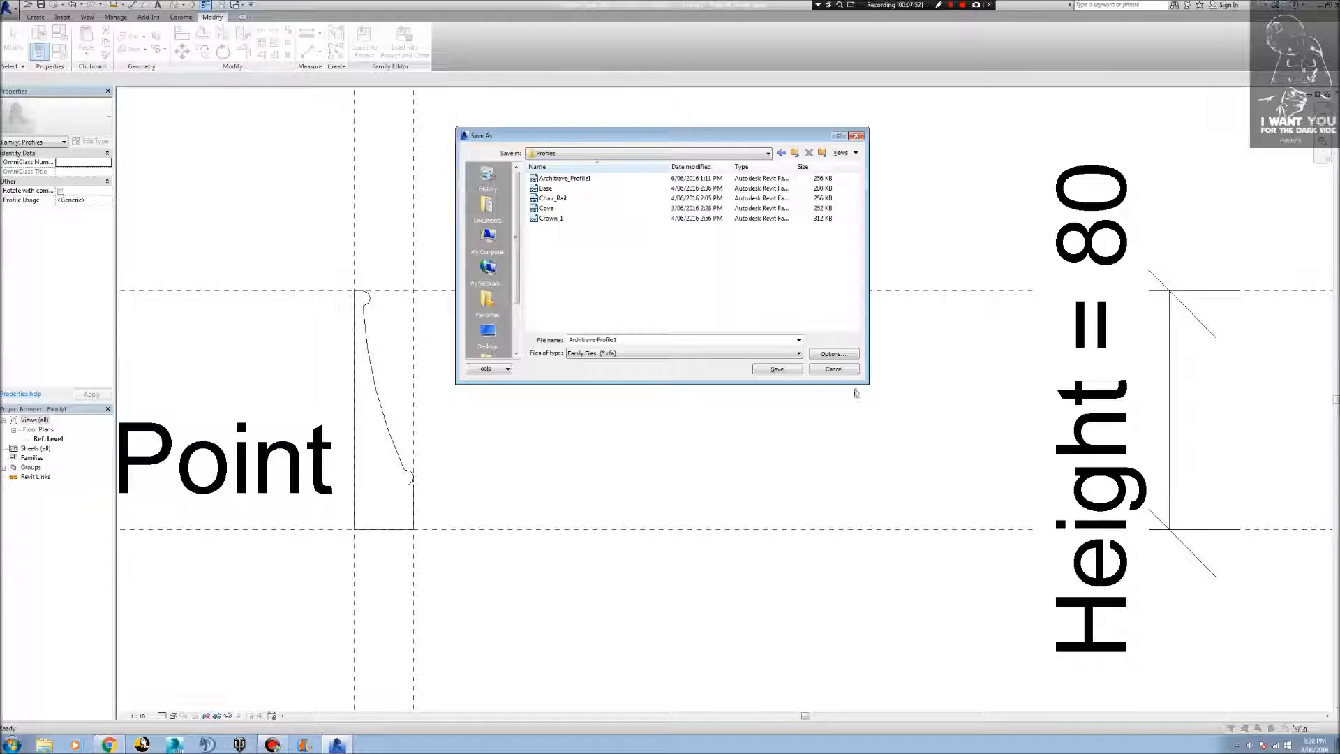
click(834, 372)
Create a new project from the Architectural Template.
key(t)
key(r)
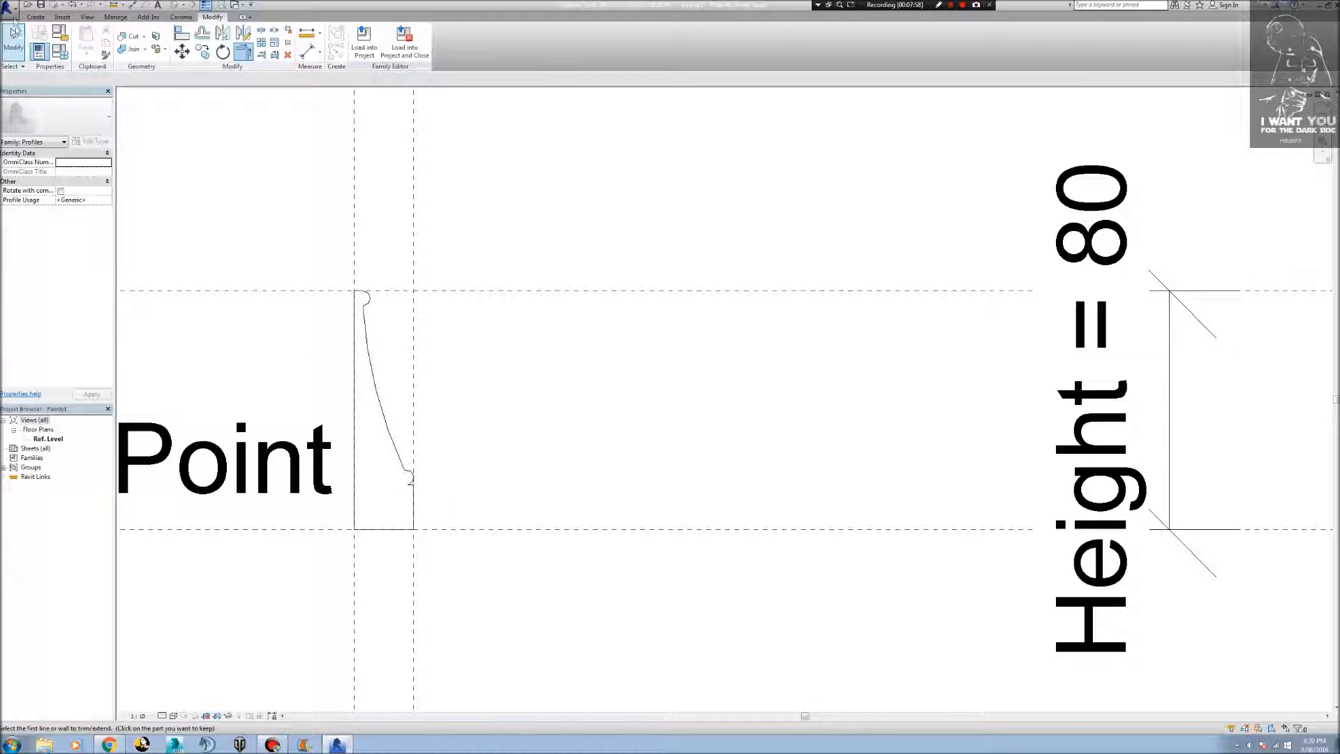
click(10, 8)
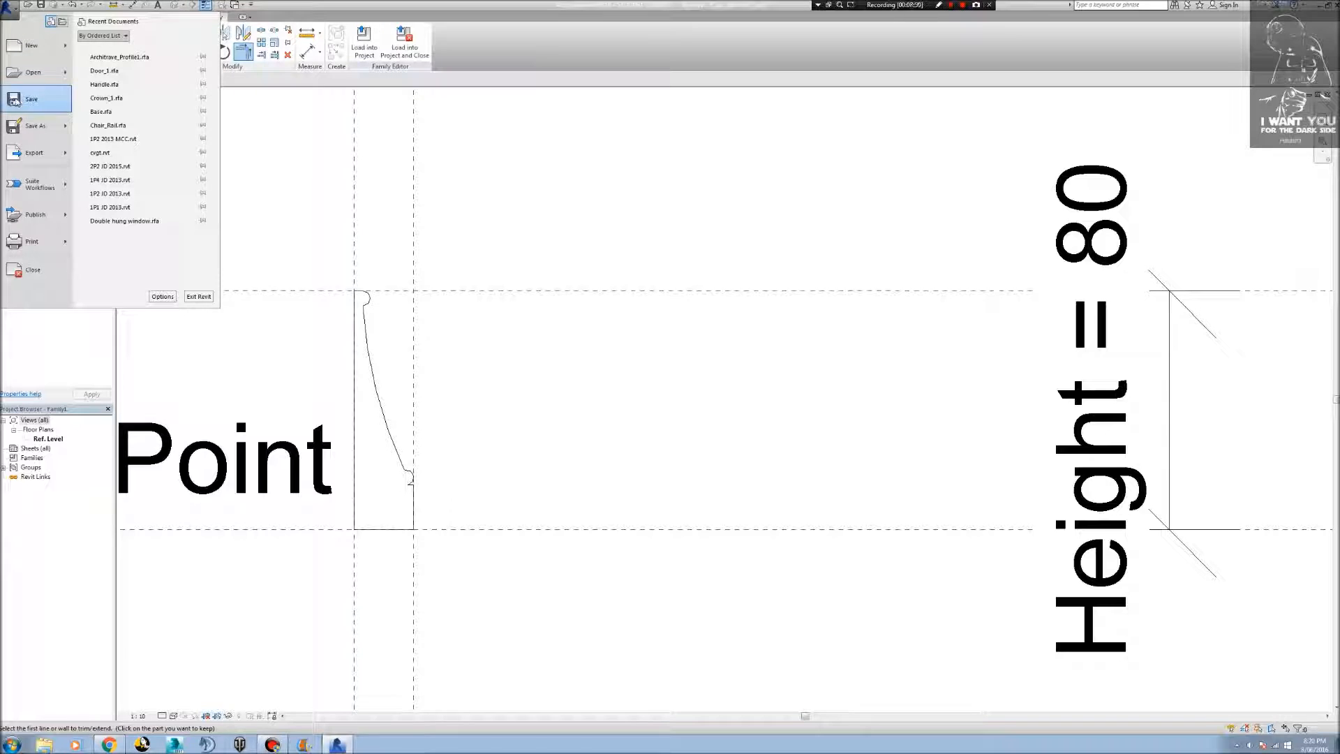
mouse_move(45, 50)
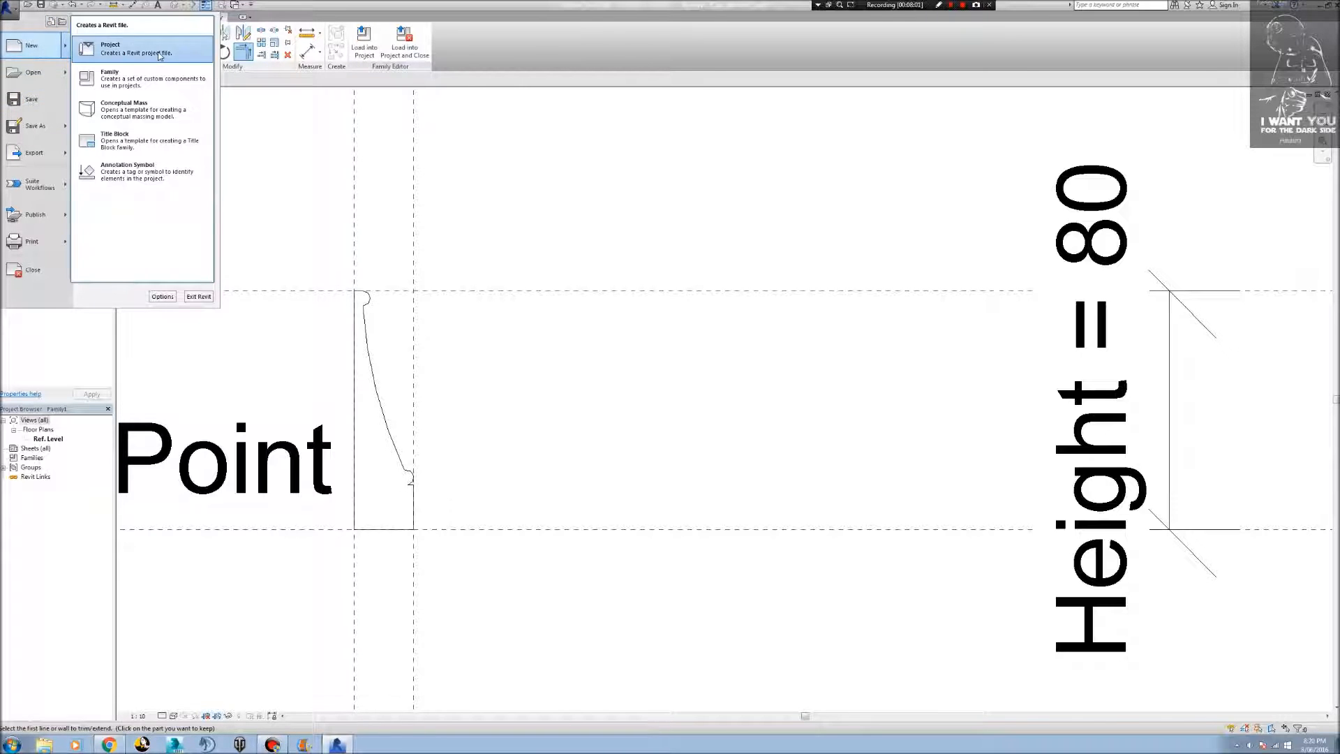
click(112, 48)
click(707, 349)
click(663, 368)
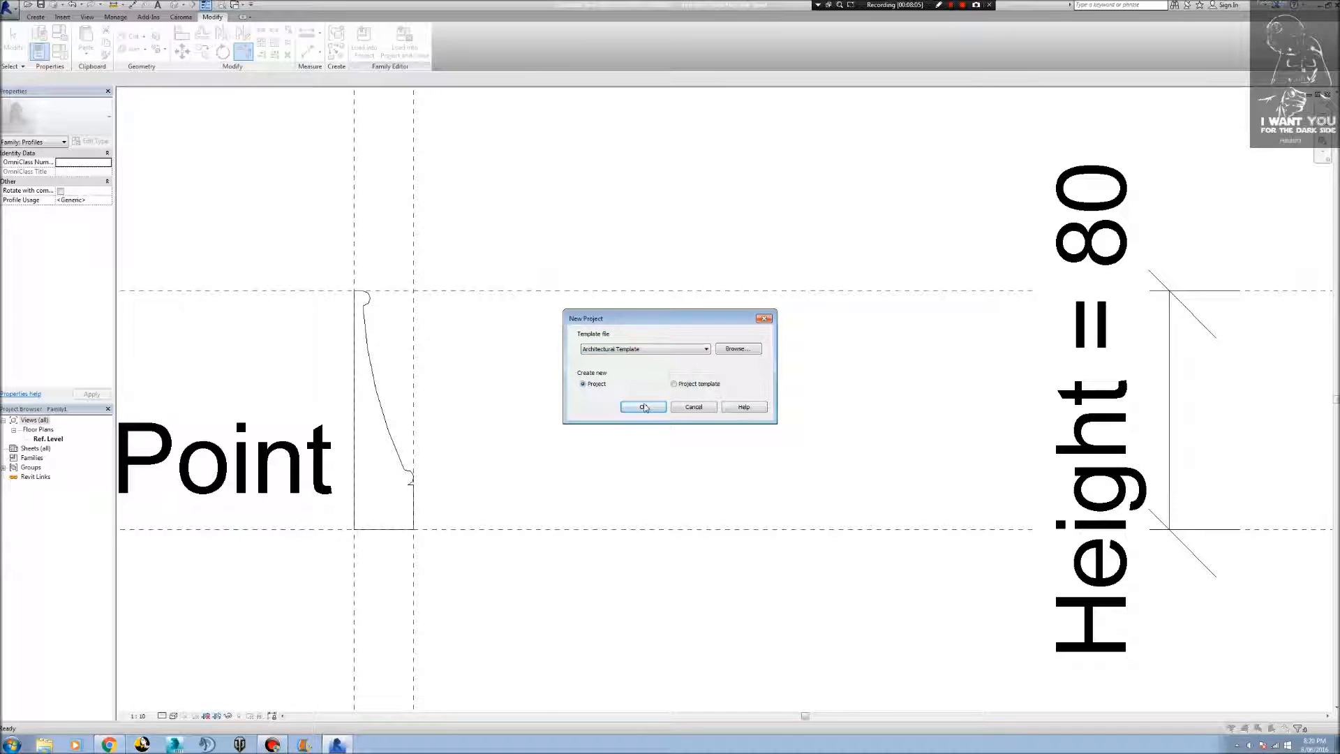
click(643, 407)
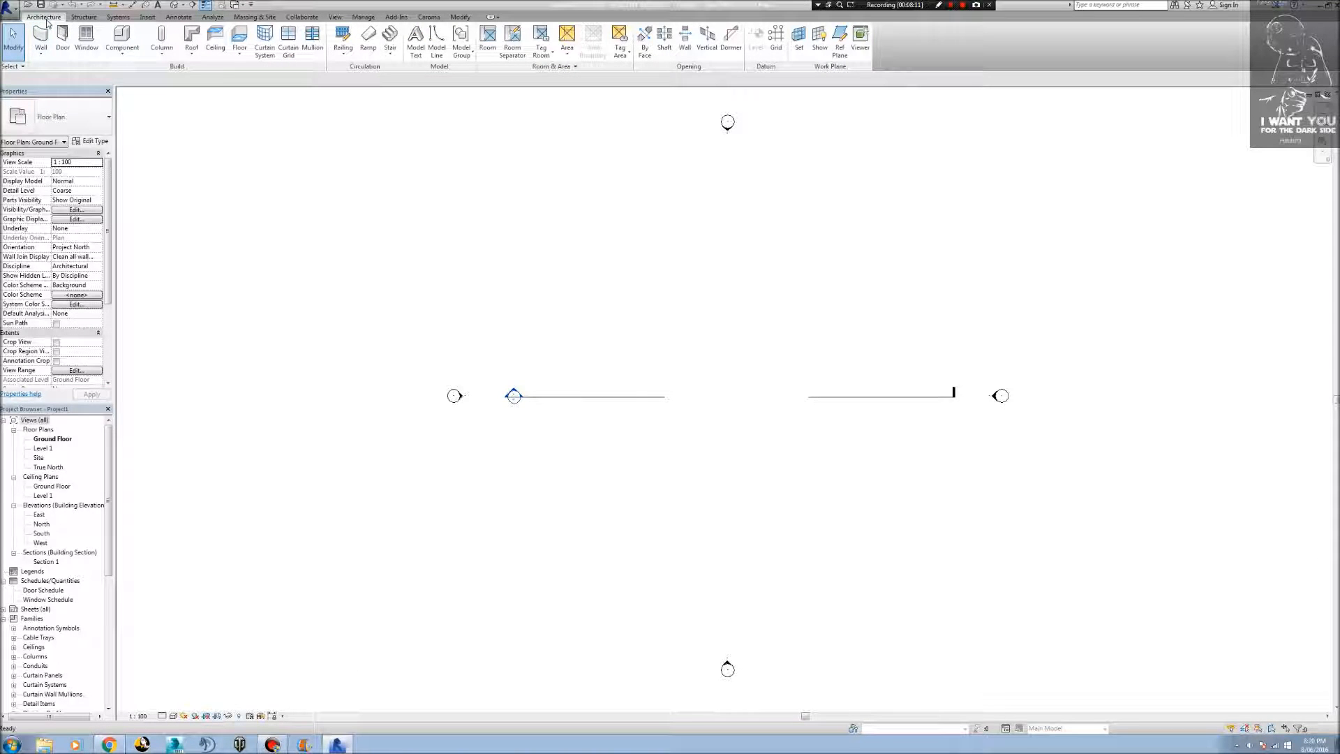
Draw a rectangle of Double brick - 270 walls, about 13 m by 11 m, between the elevation markers on the Ground Floor plan.
click(40, 40)
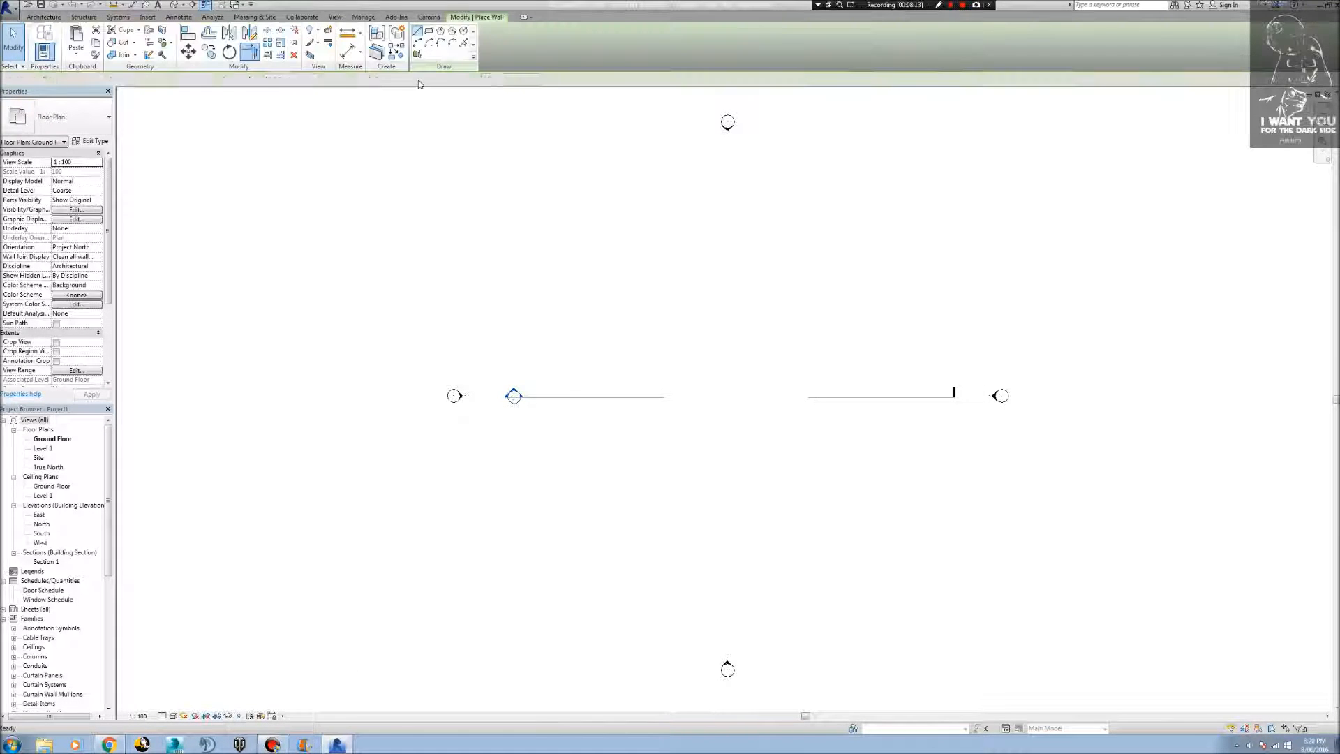
click(428, 30)
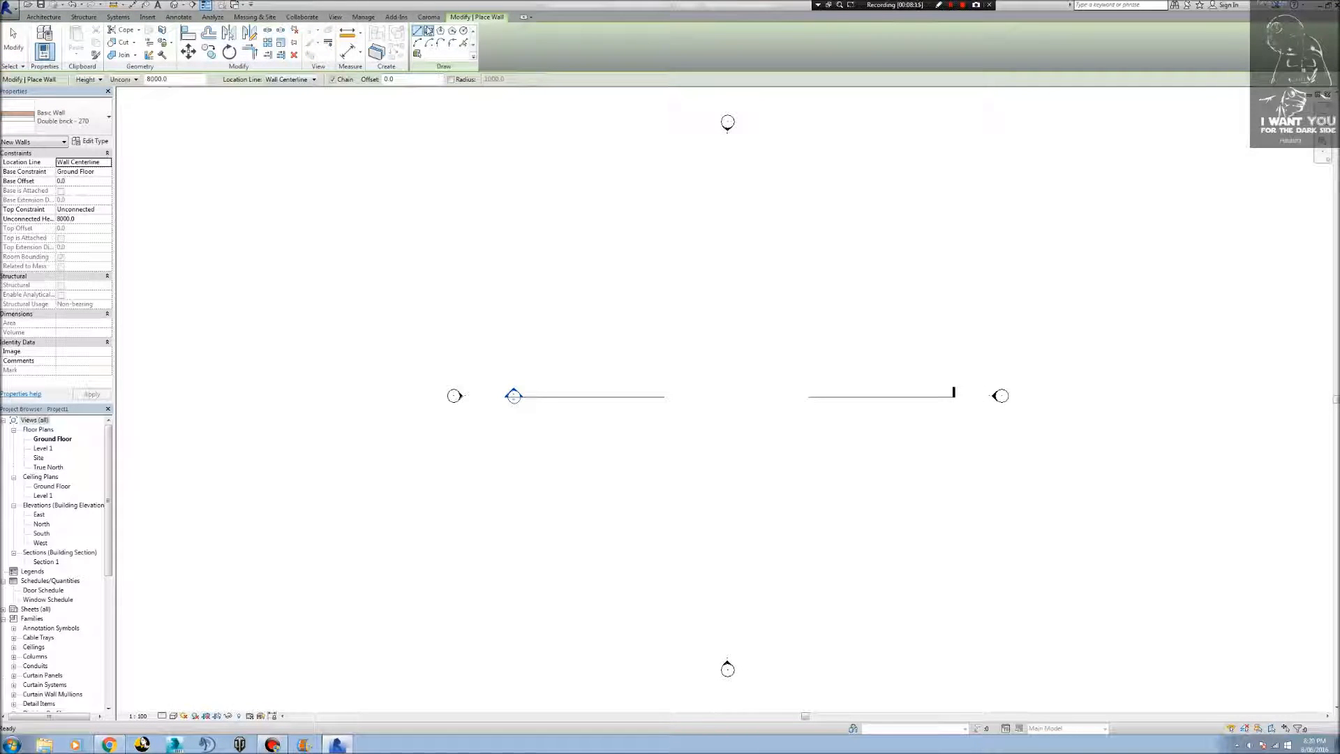
click(668, 352)
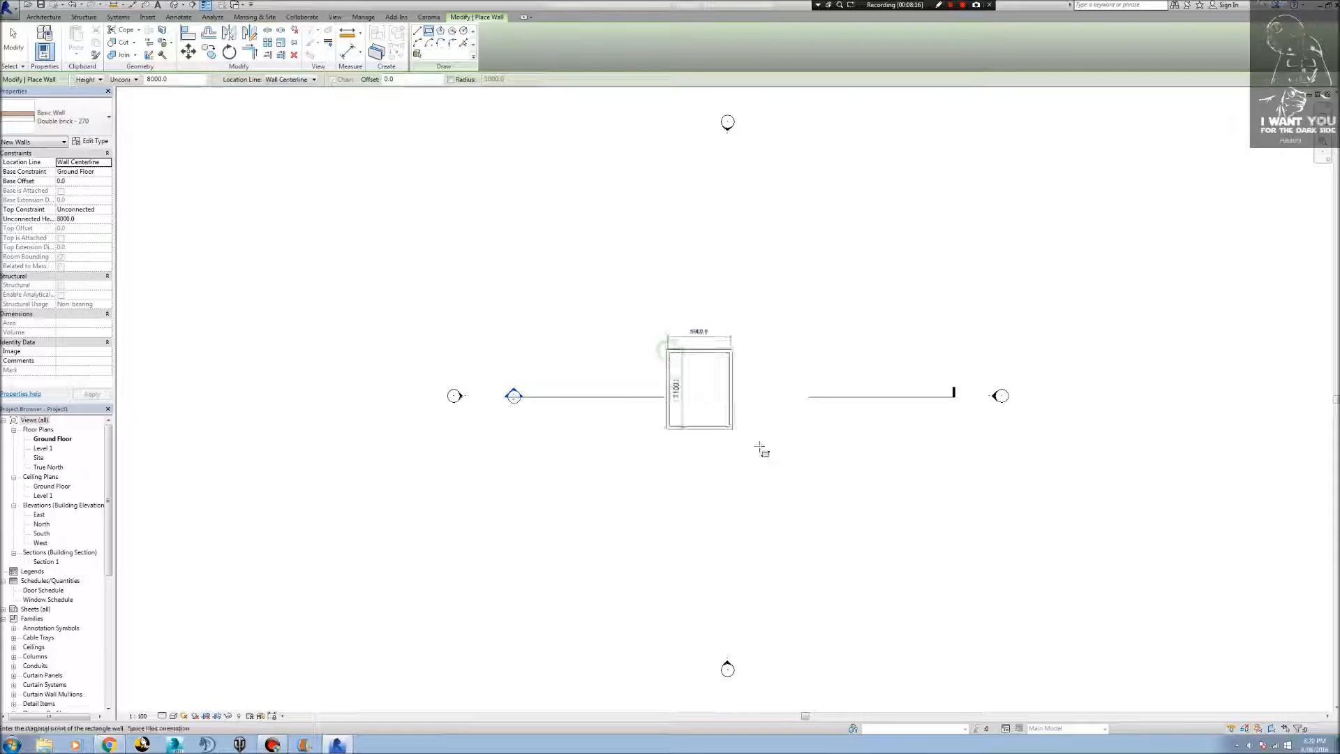
click(808, 466)
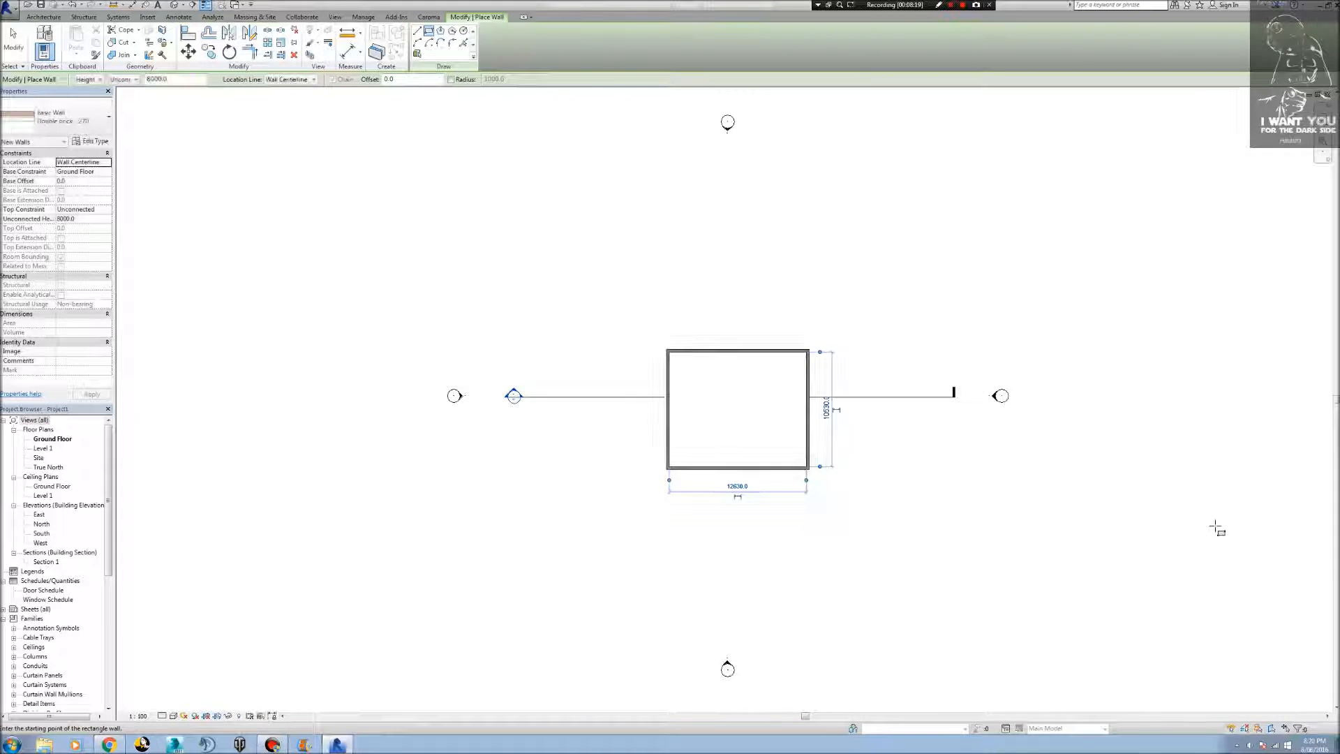
key(Escape)
key(Escape)
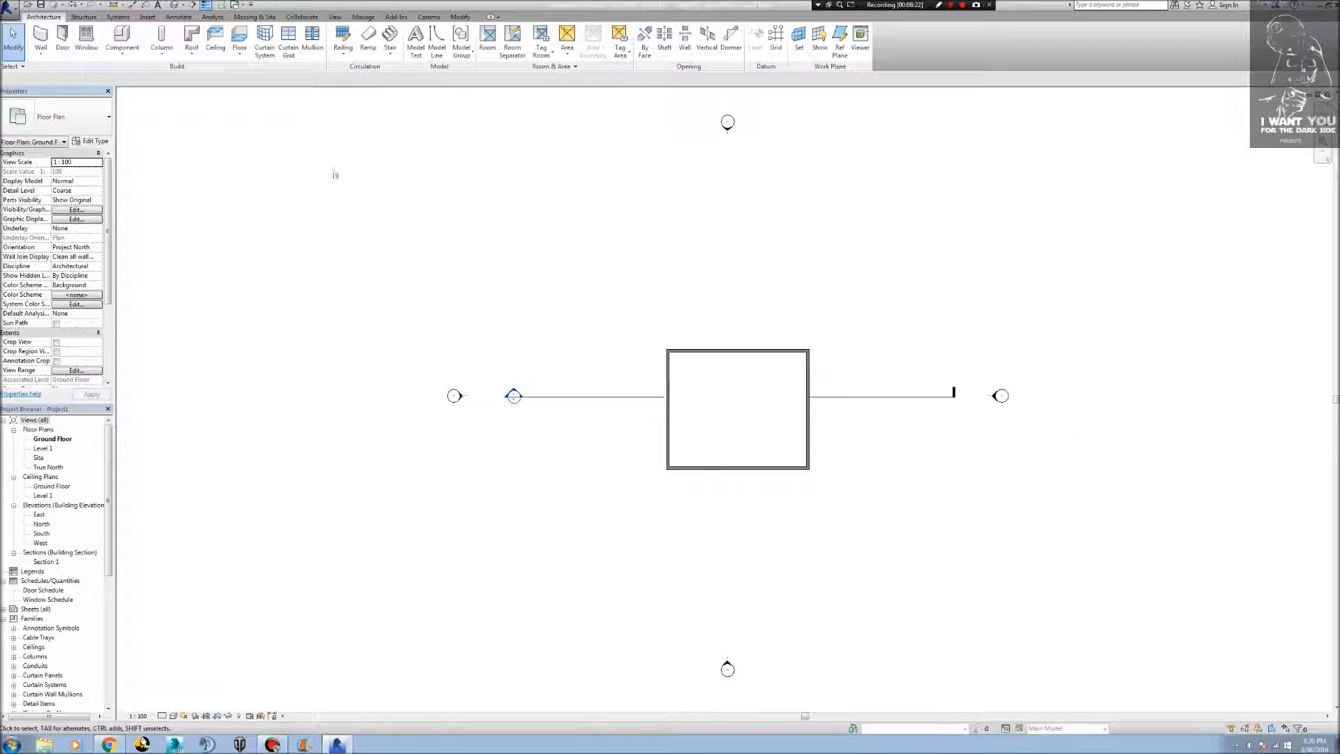
Place an M_Single-Flush 0813 x 2134mm door in the upper wall near its left corner on the Ground Floor plan.
click(63, 39)
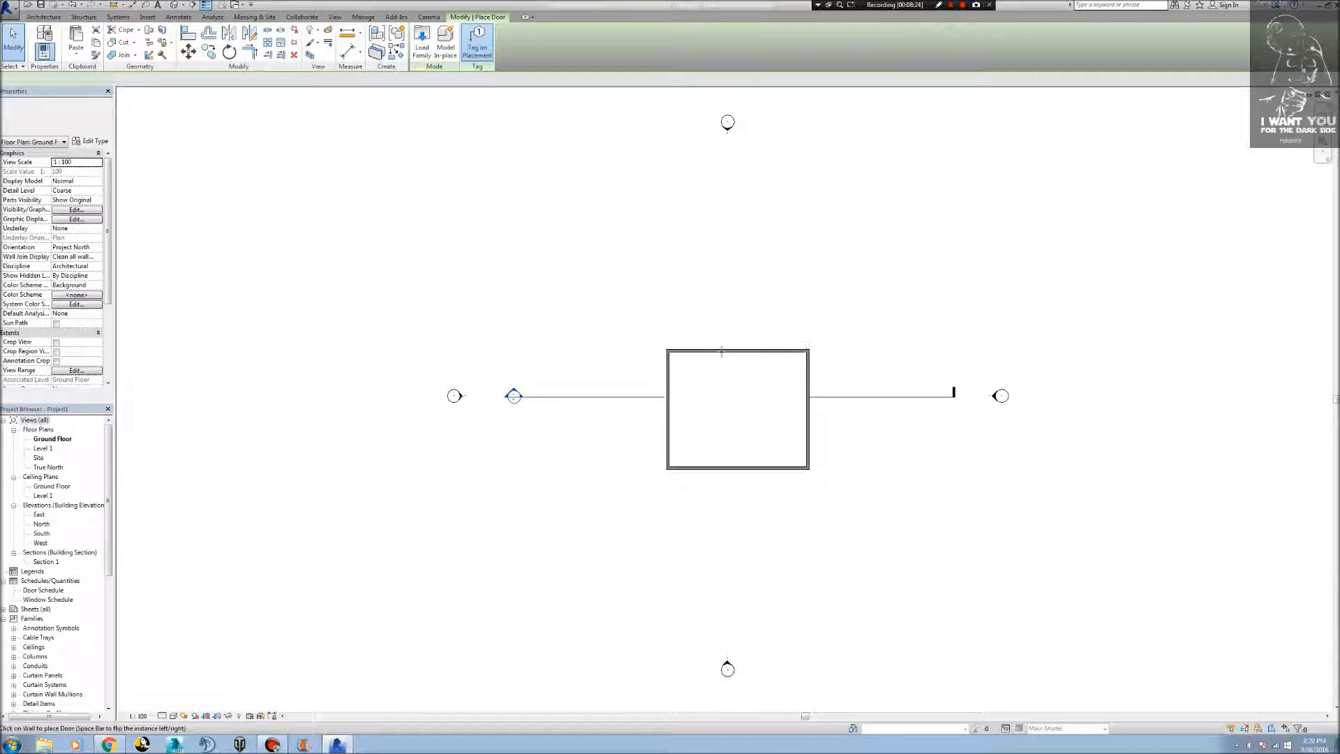
scroll(696, 347, up, 5)
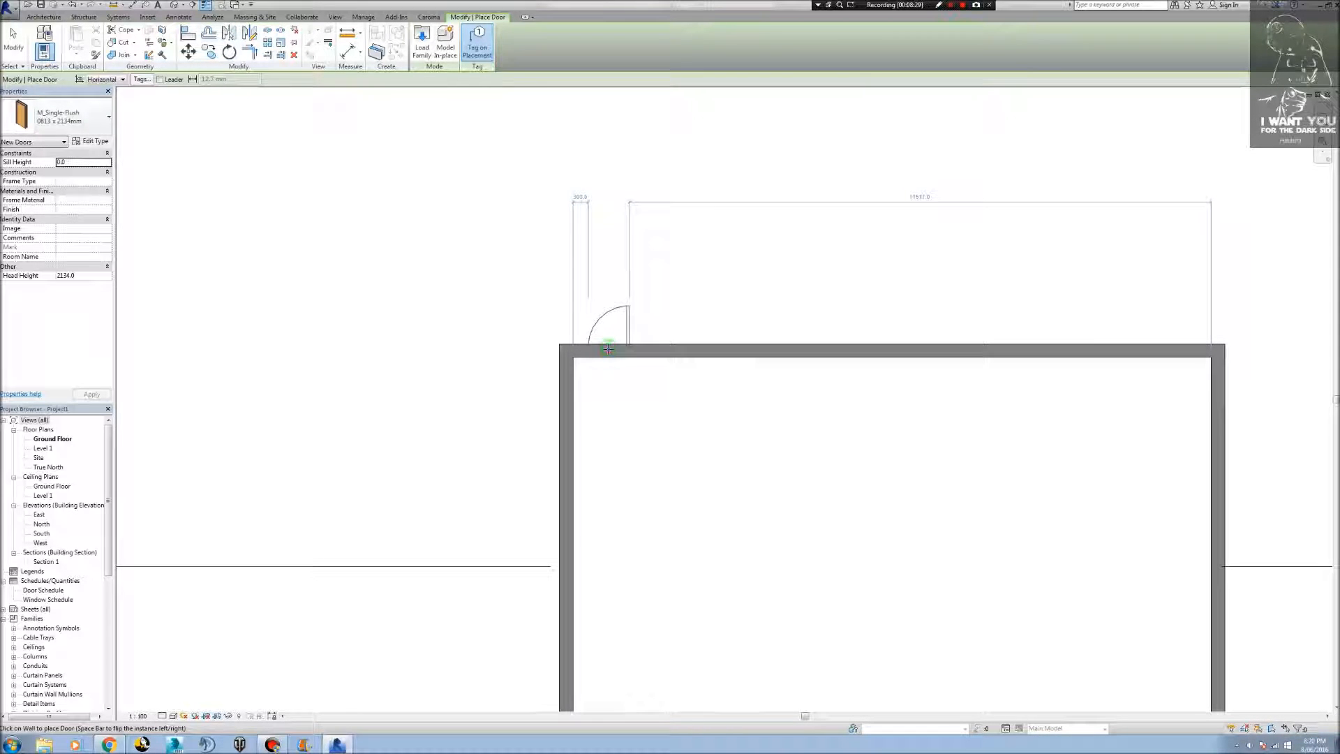
click(608, 349)
key(Escape)
key(Escape)
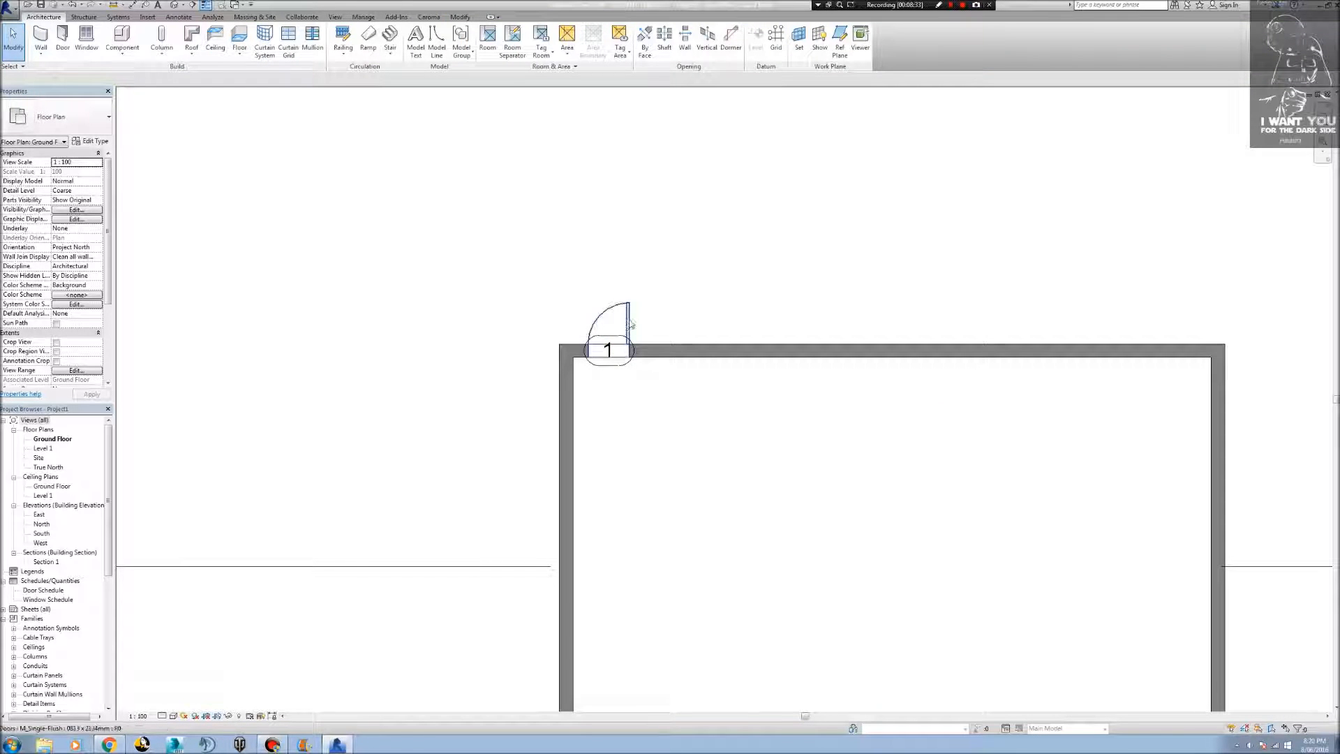
Move the door tag below the wall, and flip the door's facing and hand so it swings inward, hinged beside the corner.
drag(611, 360, 619, 405)
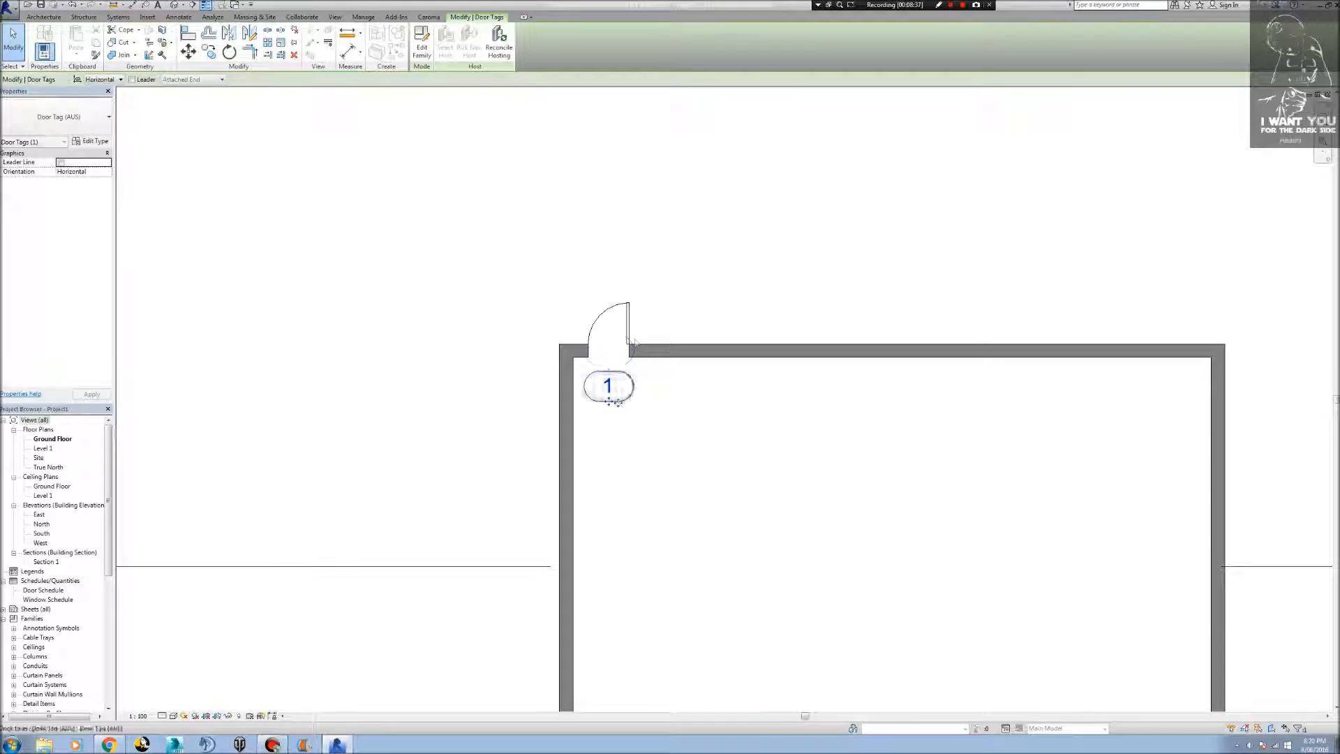
click(625, 324)
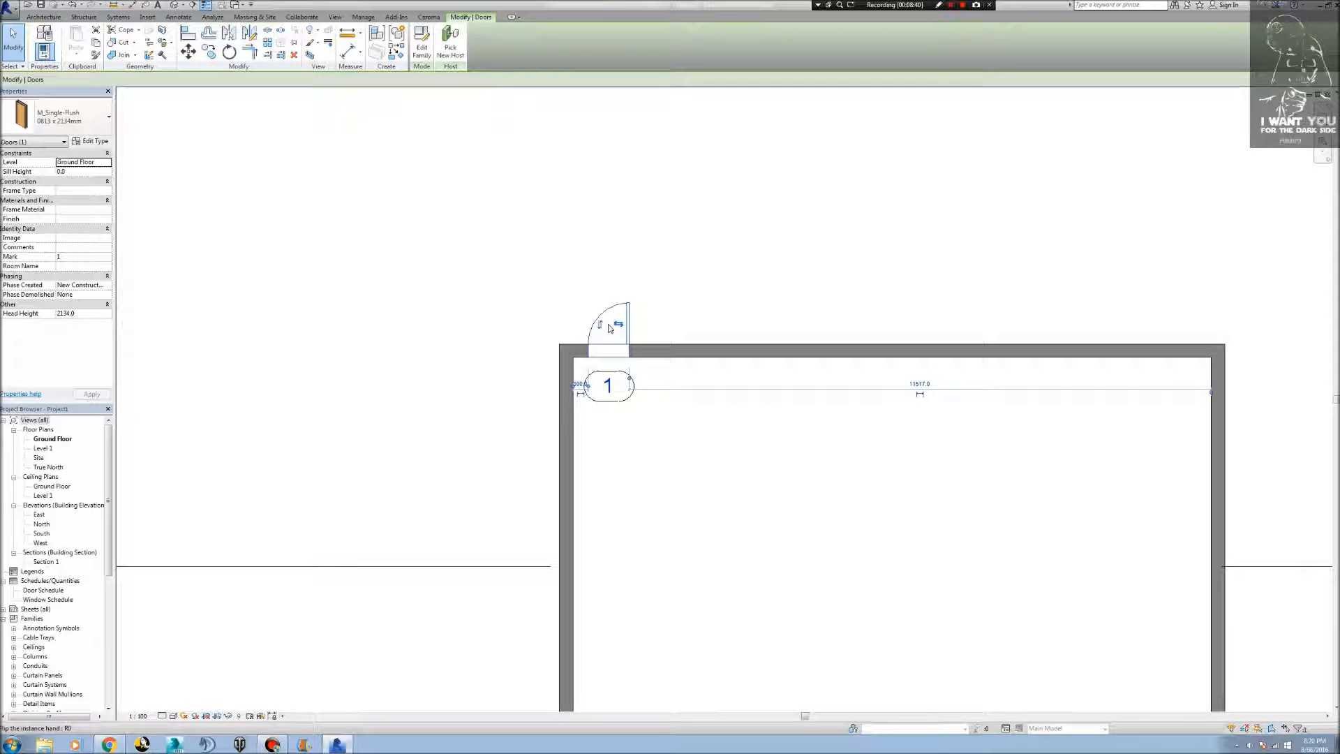
click(600, 324)
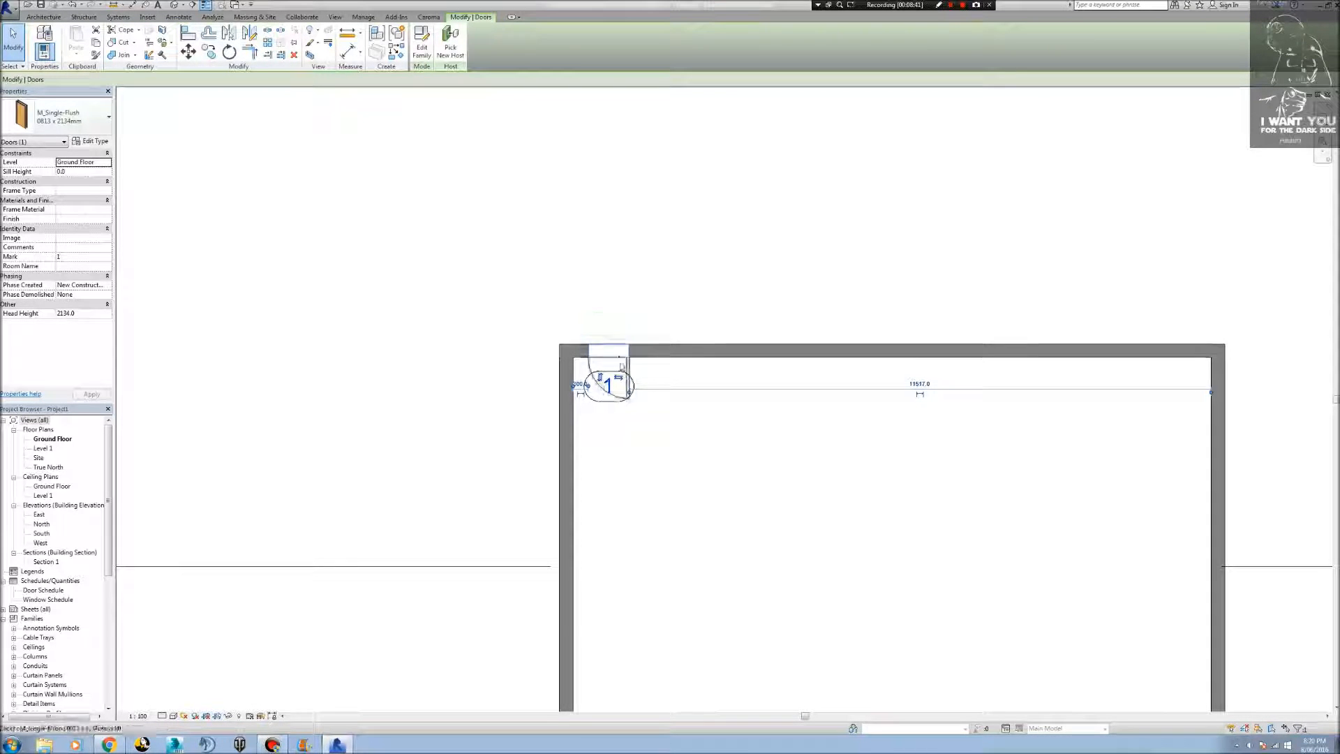
click(620, 378)
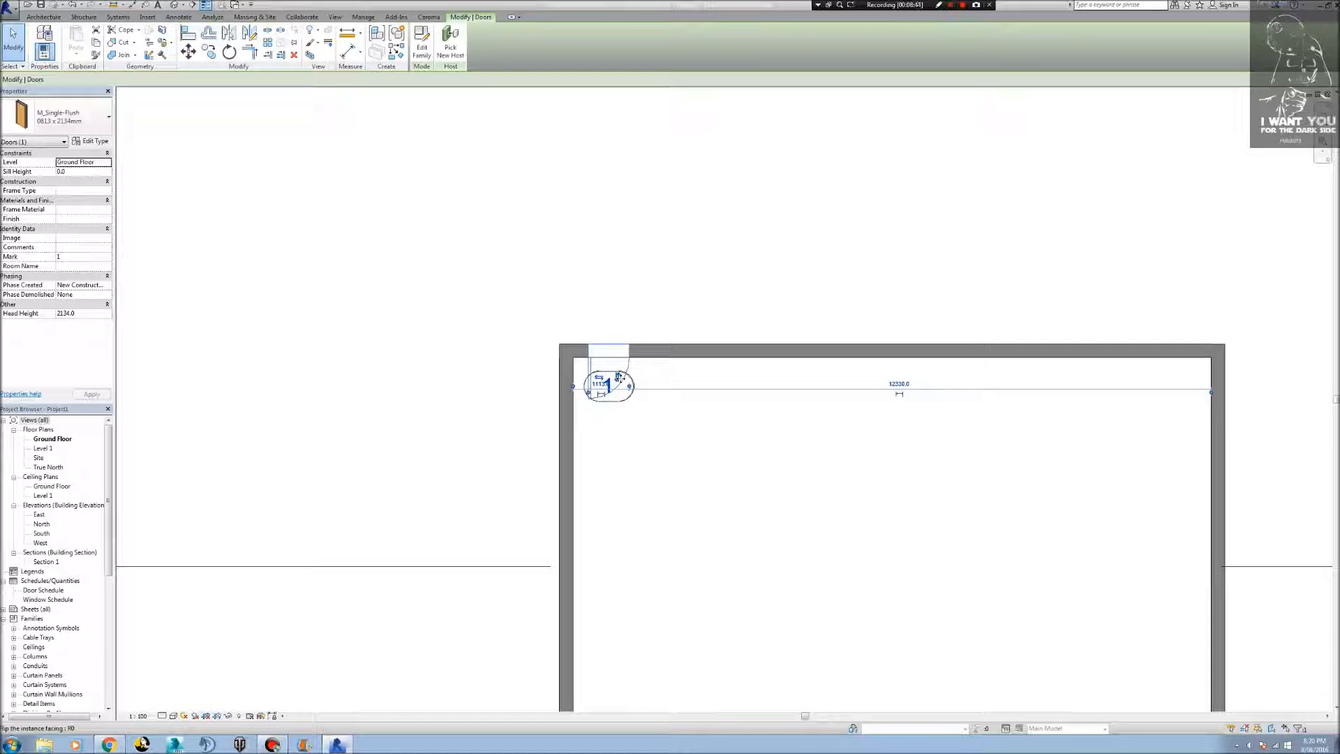
Shift the door closer to the corner until it is 90 mm from the inner face of the side wall.
drag(632, 377, 627, 354)
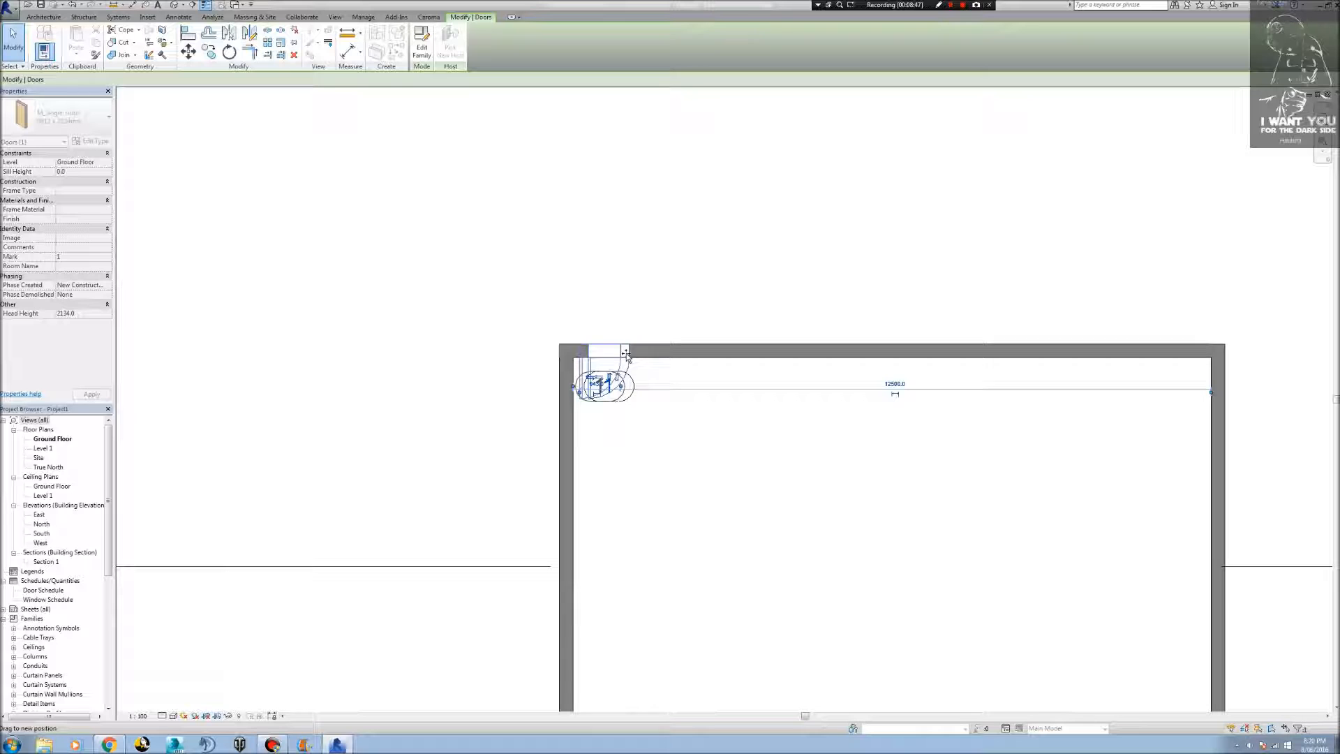
scroll(625, 355, up, 5)
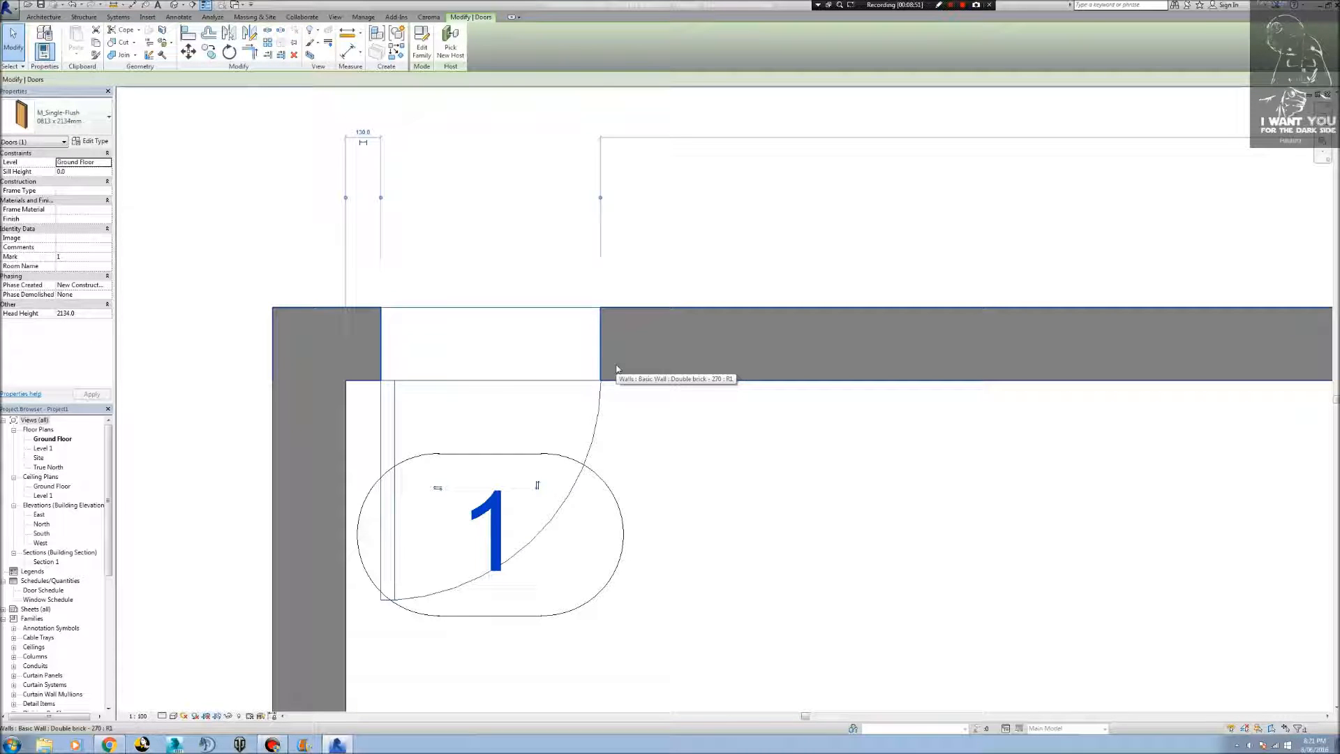
key(Left)
key(Left)
key(Left)
key(Left)
key(Left)
key(Left)
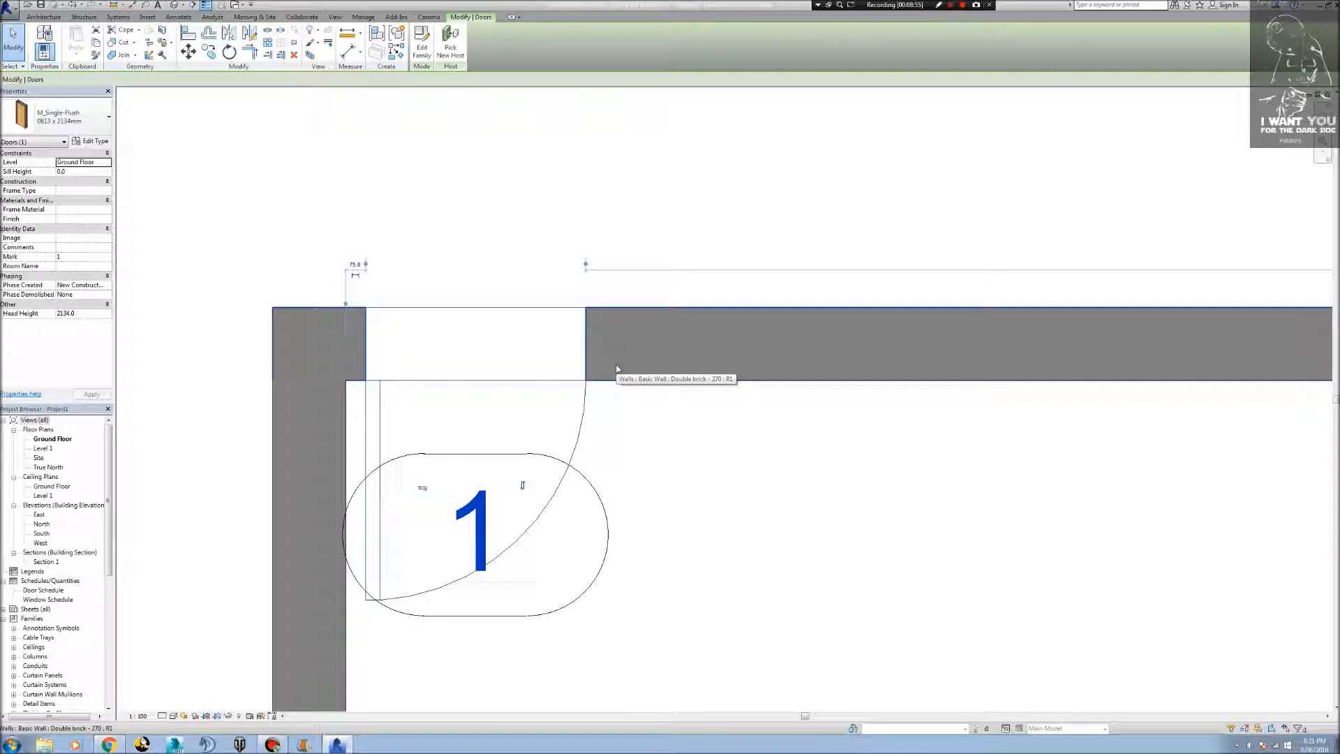
key(Right)
key(Right)
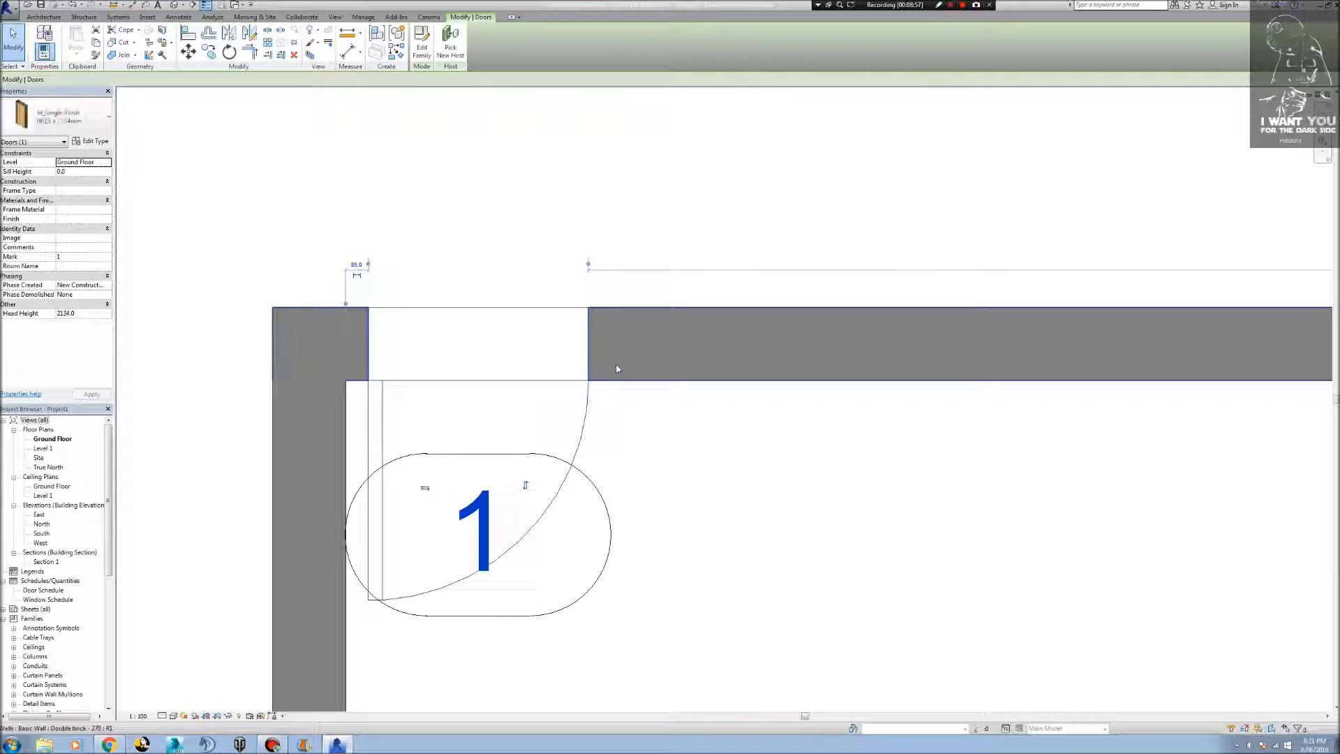
key(Right)
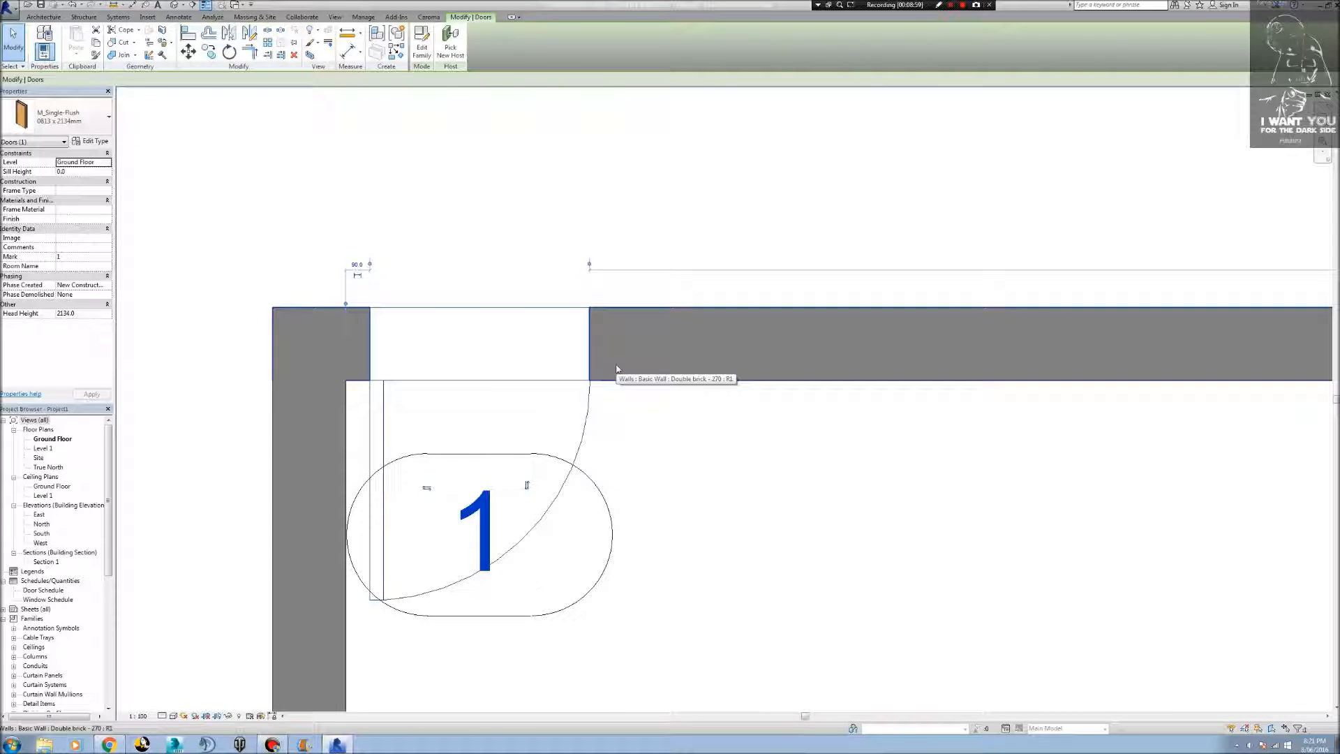
Move the door tag outside the building, just above the door opening.
click(493, 624)
drag(494, 622, 469, 302)
click(740, 555)
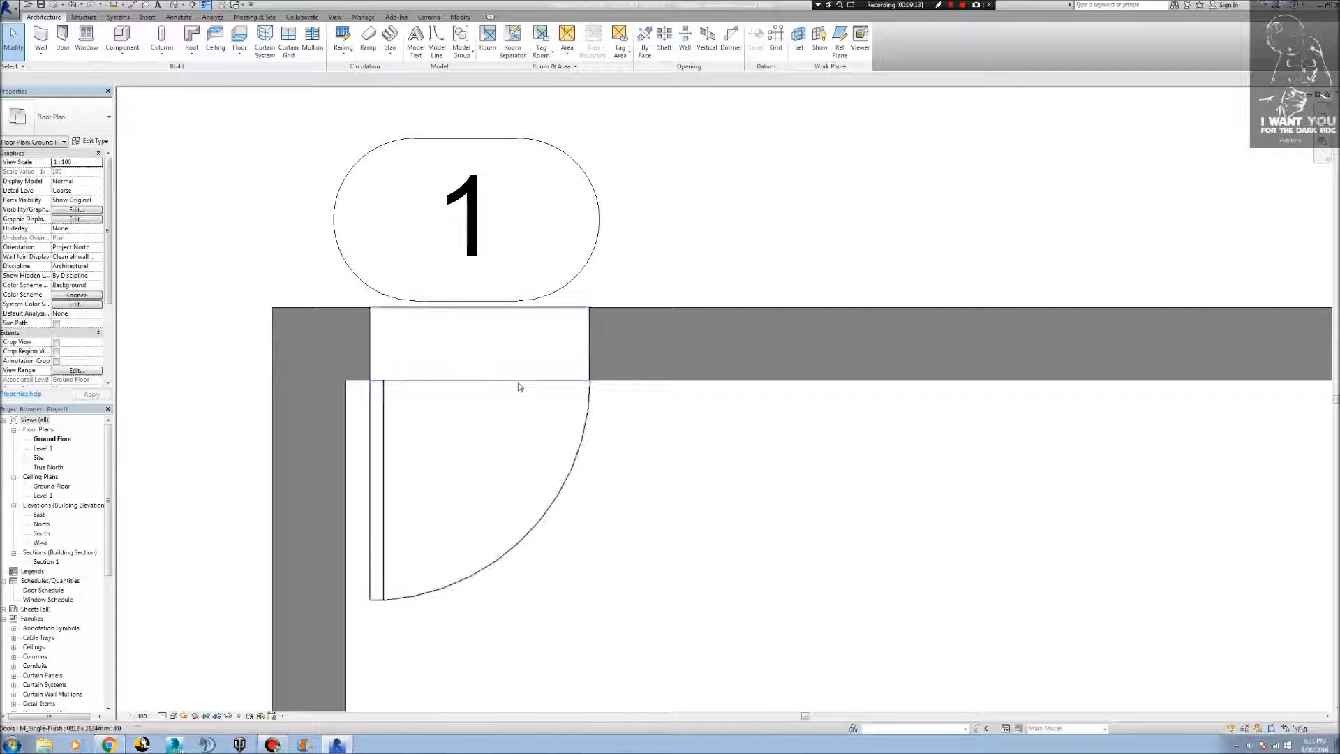
Set the door's Mark to Entry.
click(518, 383)
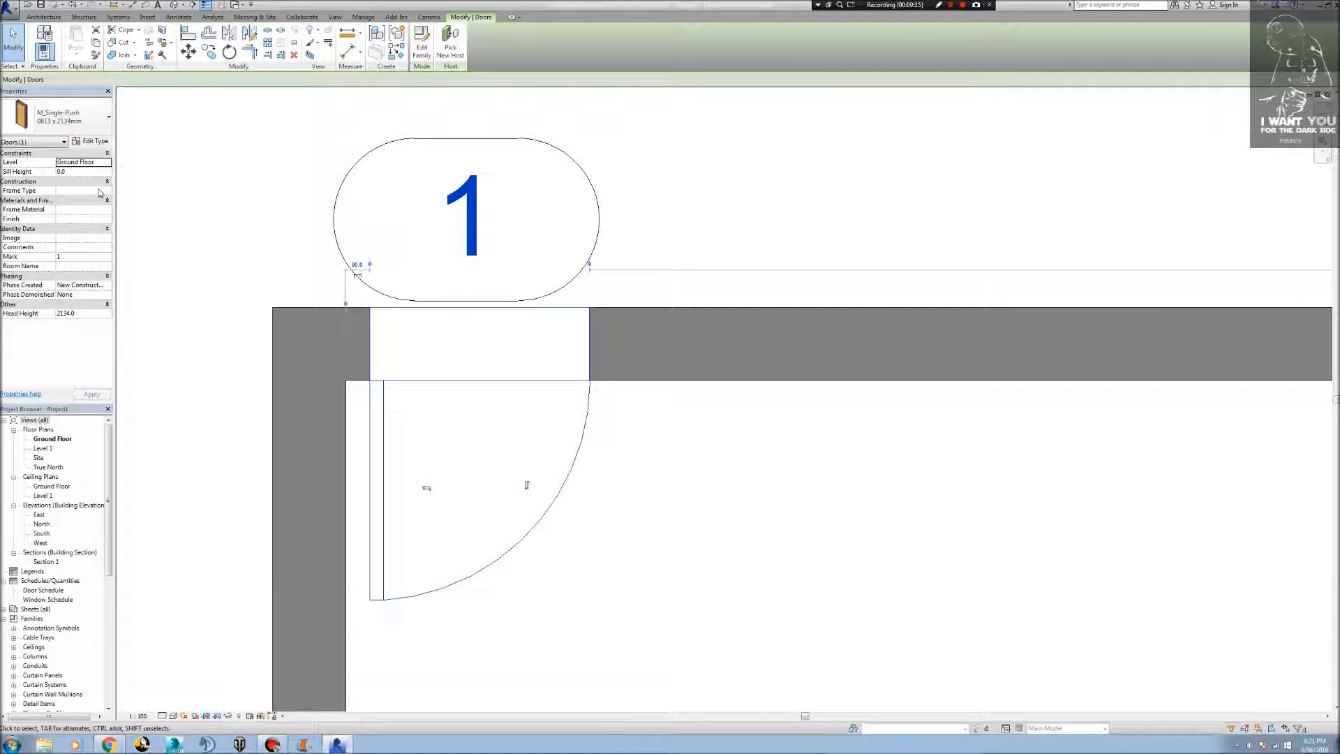
click(82, 257)
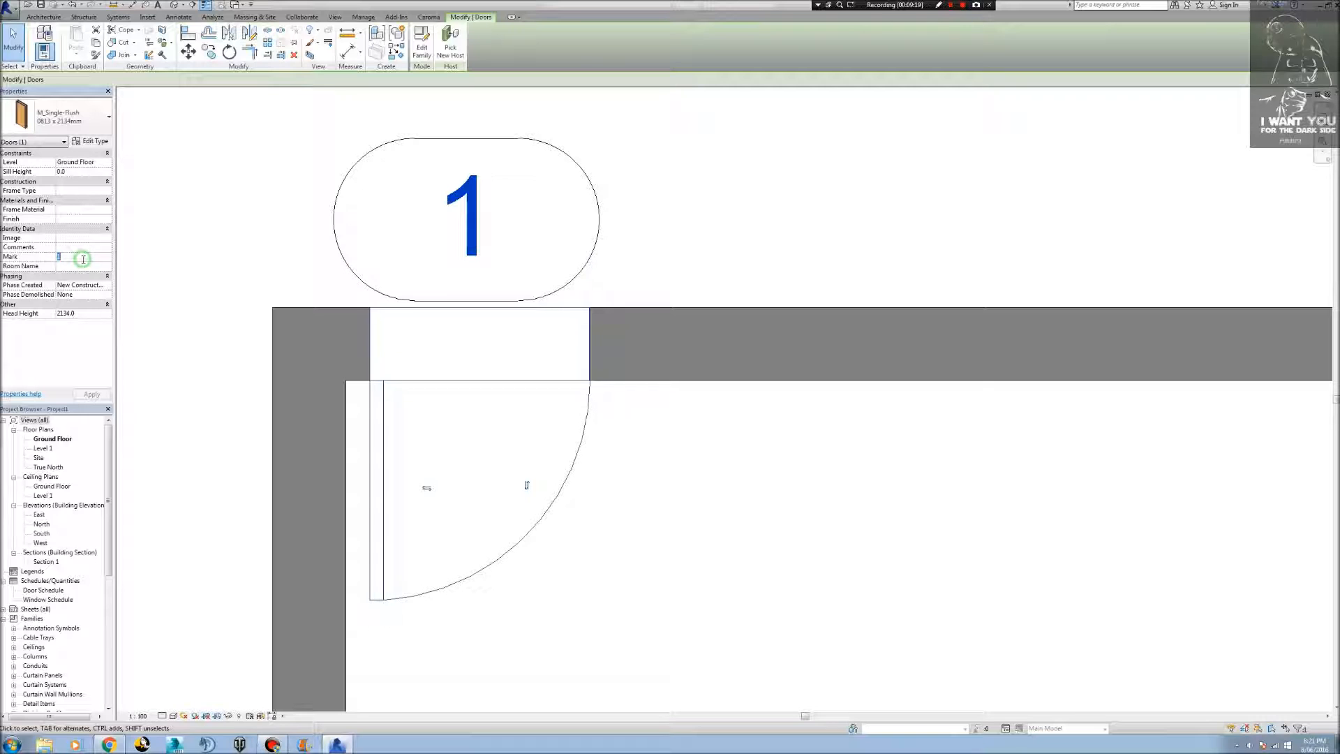
text(Entry)
key(Return)
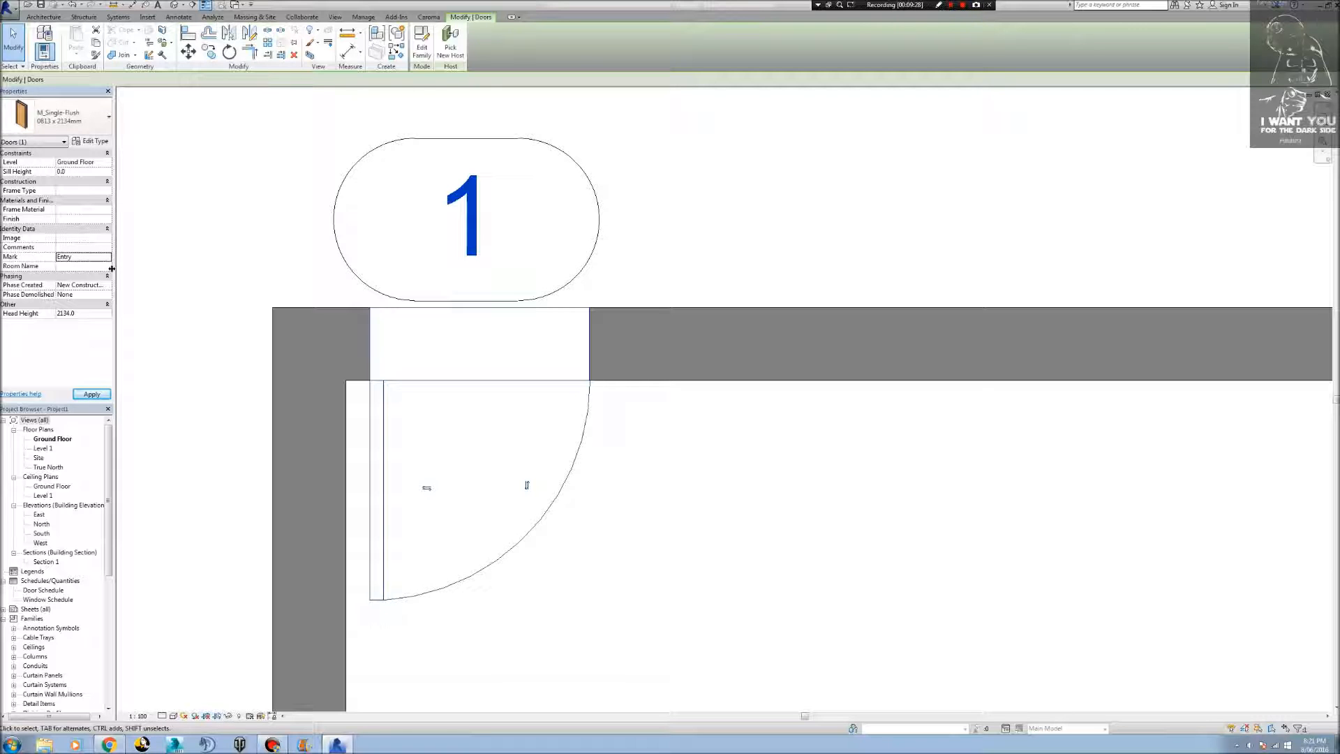
click(860, 645)
Open the Door Schedule and set the Entry door's thickness to 40 for its whole type.
scroll(867, 636, down, 2)
scroll(866, 637, down, 3)
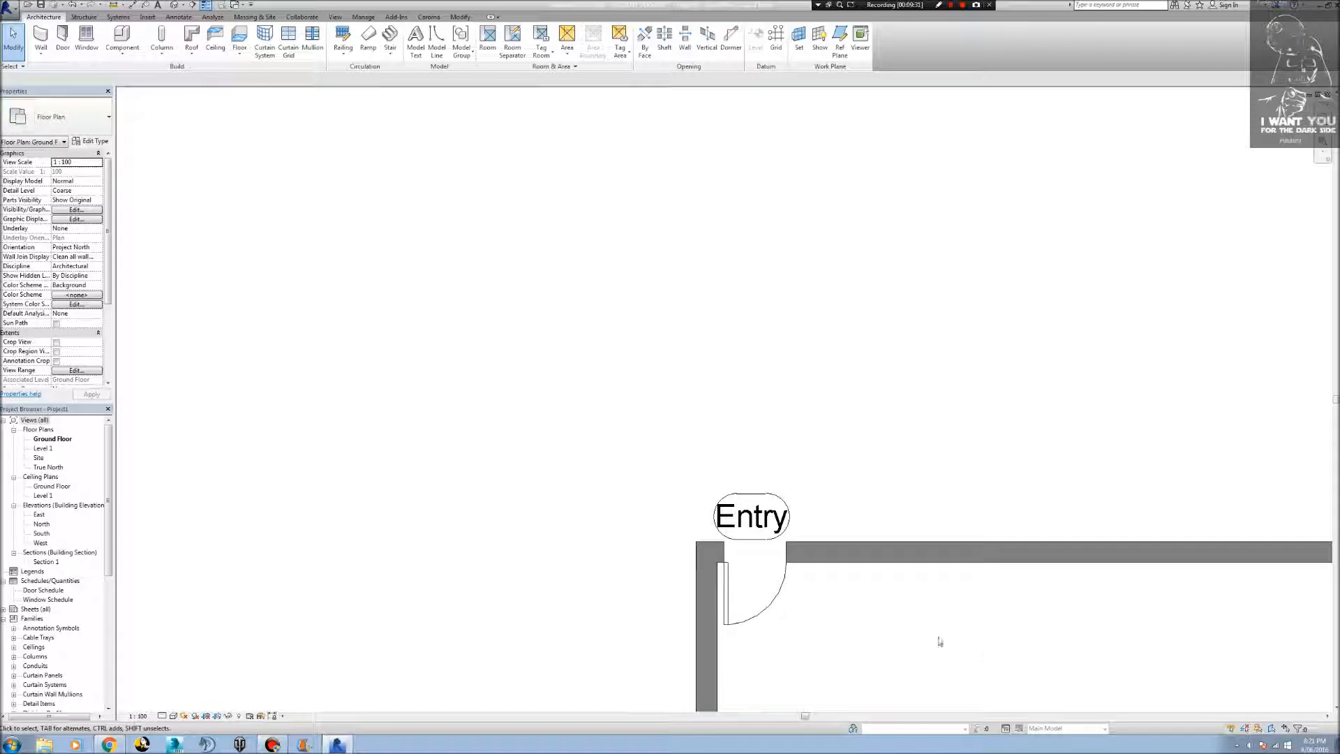
middle_drag(982, 649, 382, 305)
scroll(799, 393, down, 2)
middle_drag(756, 496, 606, 341)
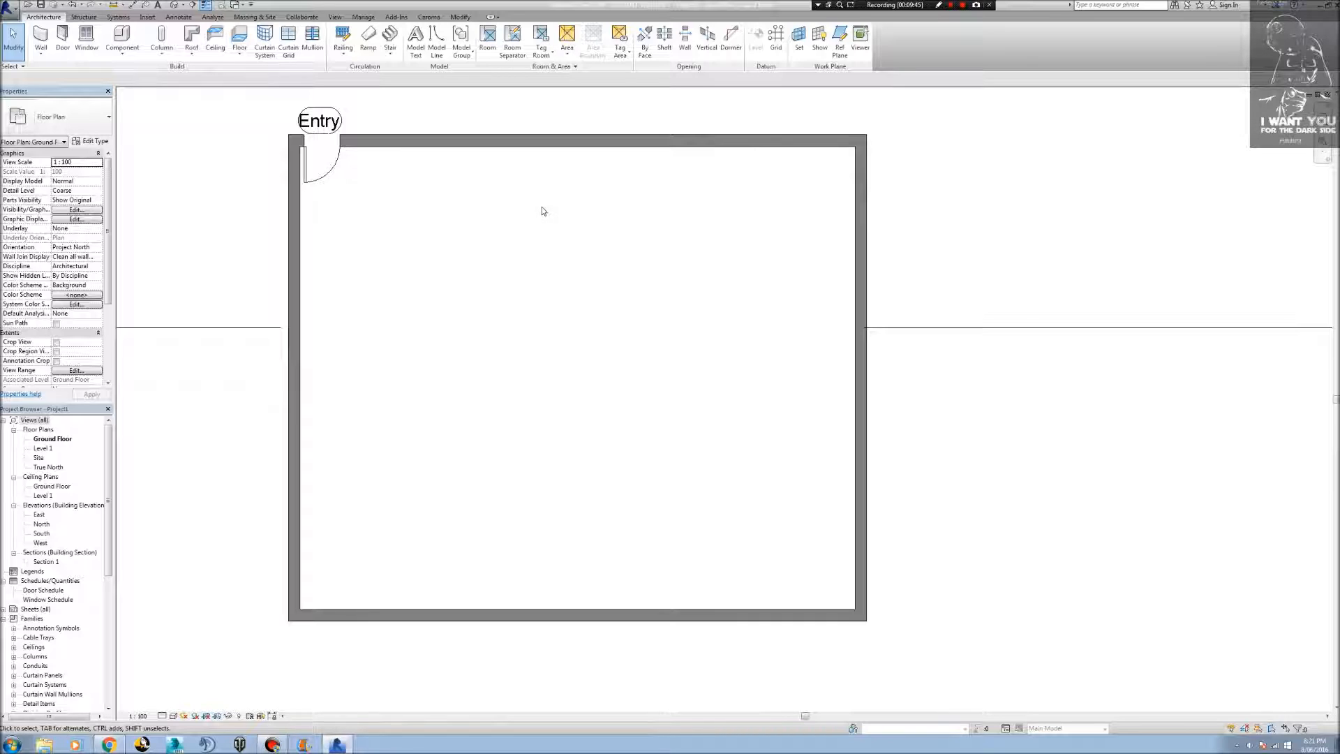
double_click(43, 590)
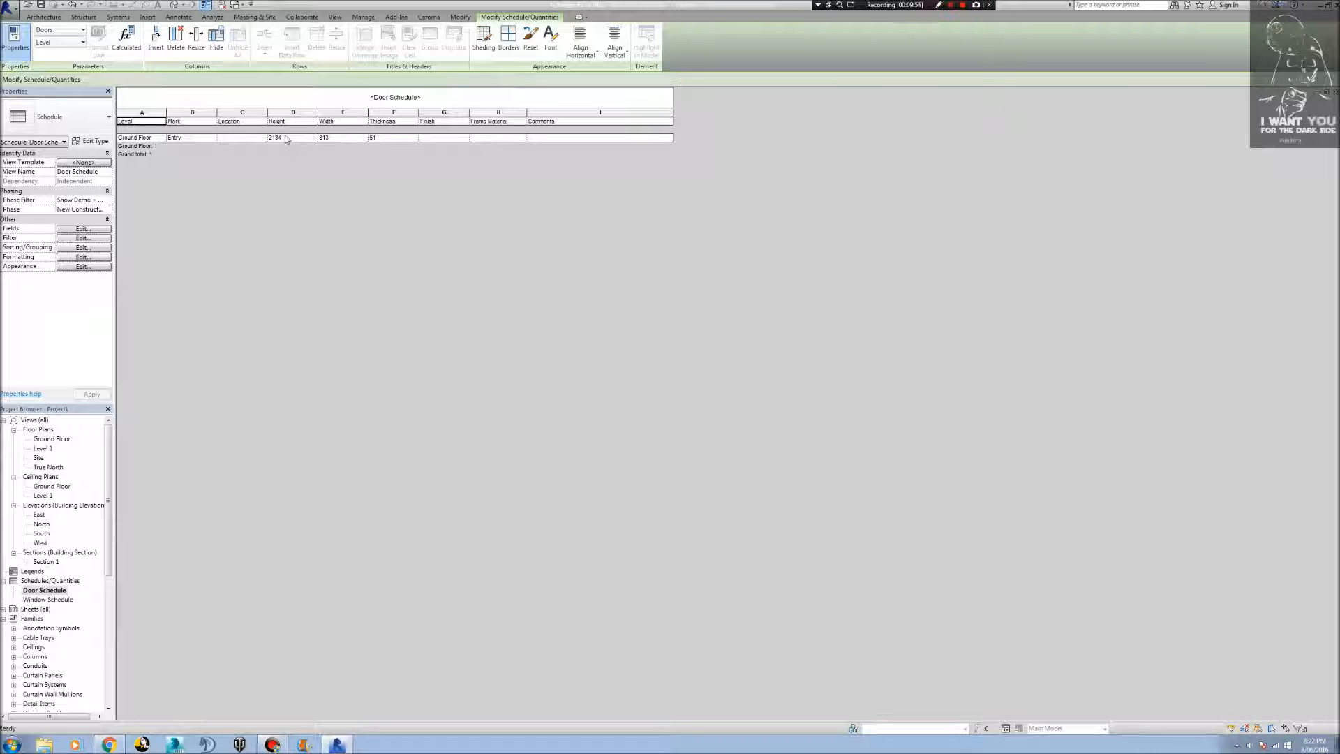
click(375, 137)
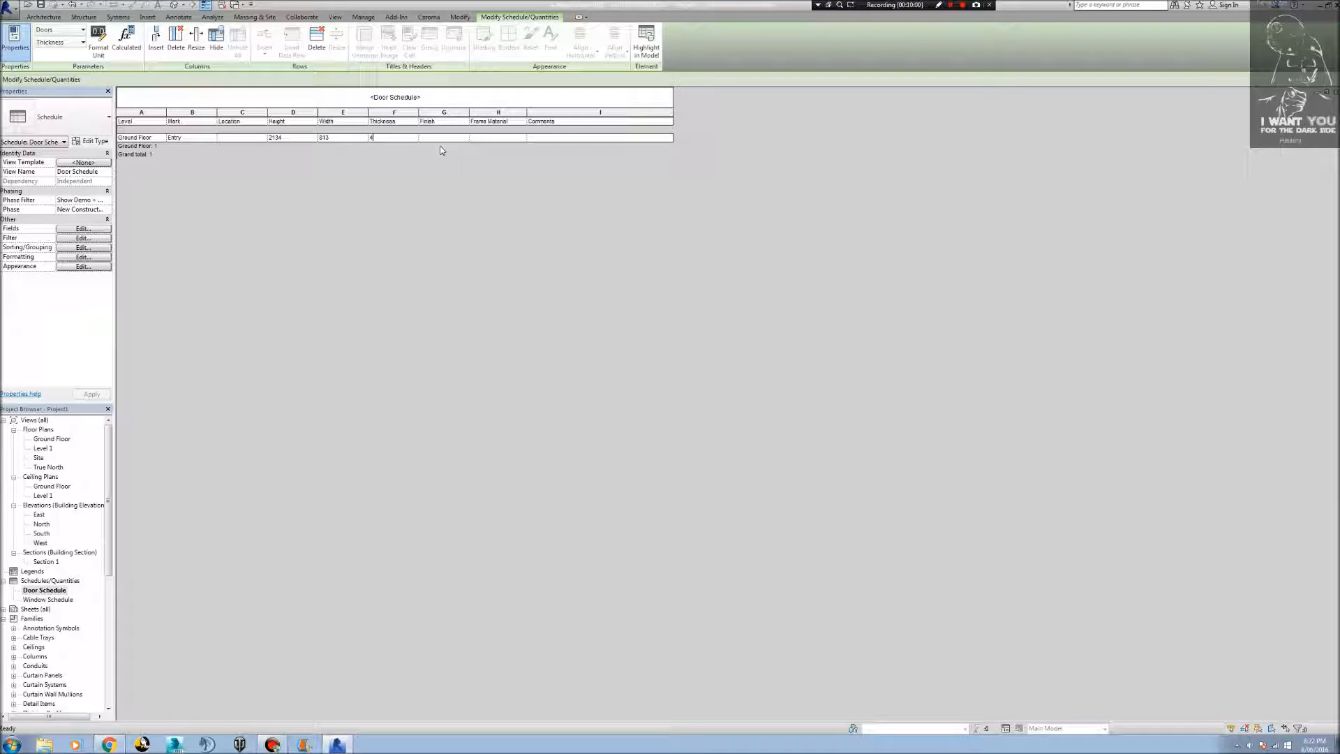
key(Return)
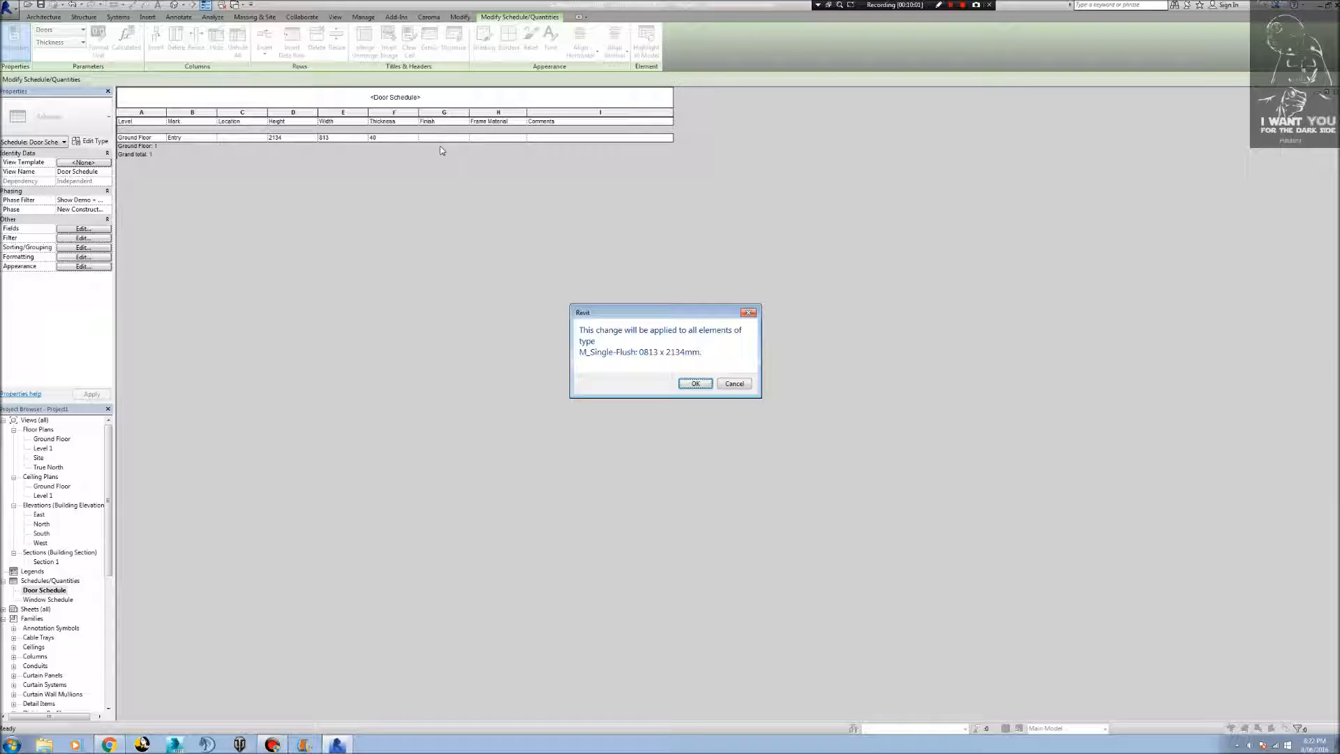
click(696, 384)
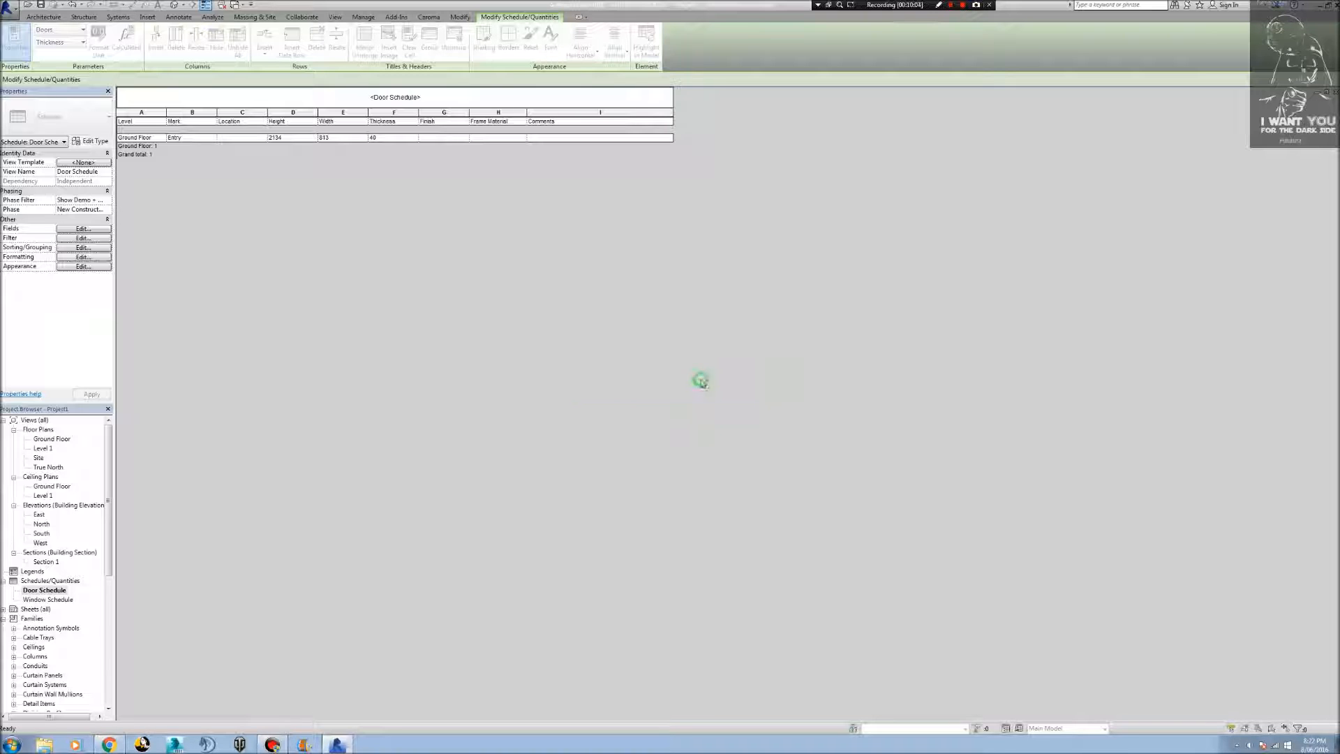
Set the Entry door type's width to 920 and its height to 2100 in the schedule.
click(336, 137)
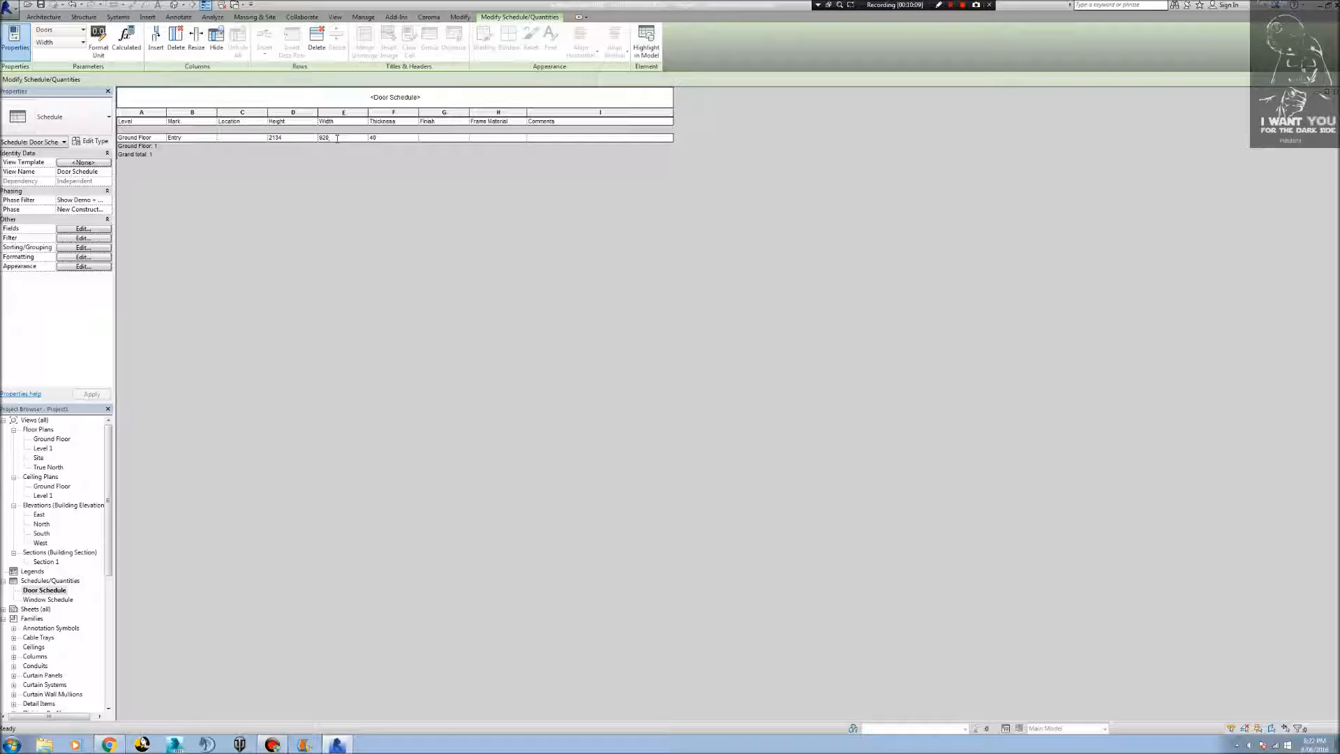
text(920)
key(Return)
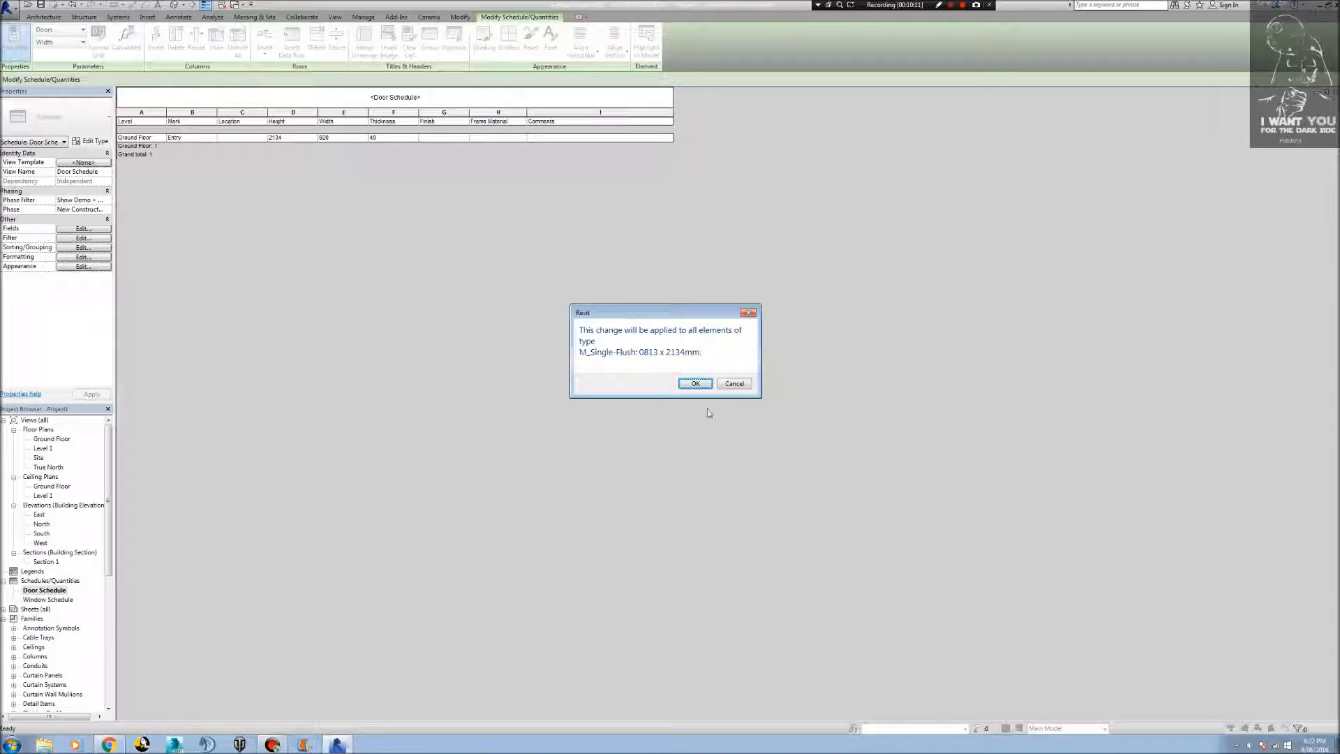
click(695, 384)
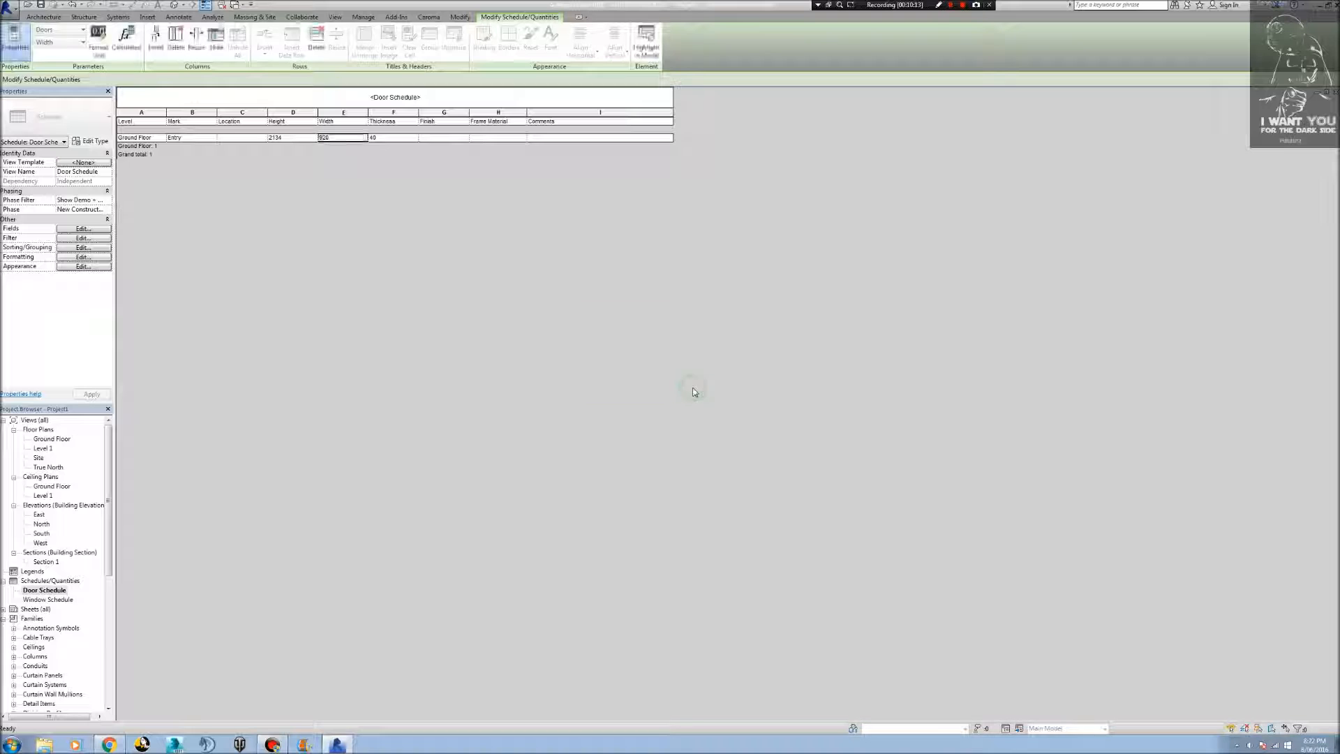
click(298, 139)
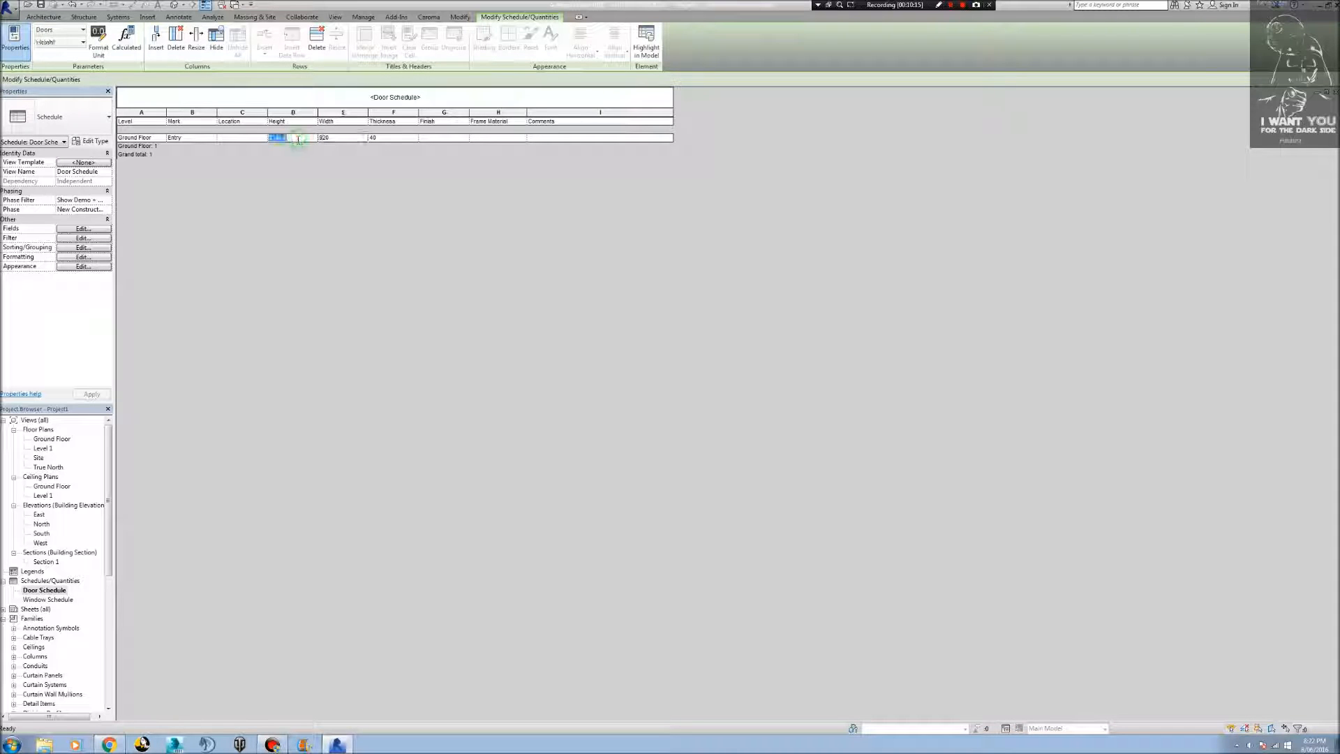
text(2100)
key(Return)
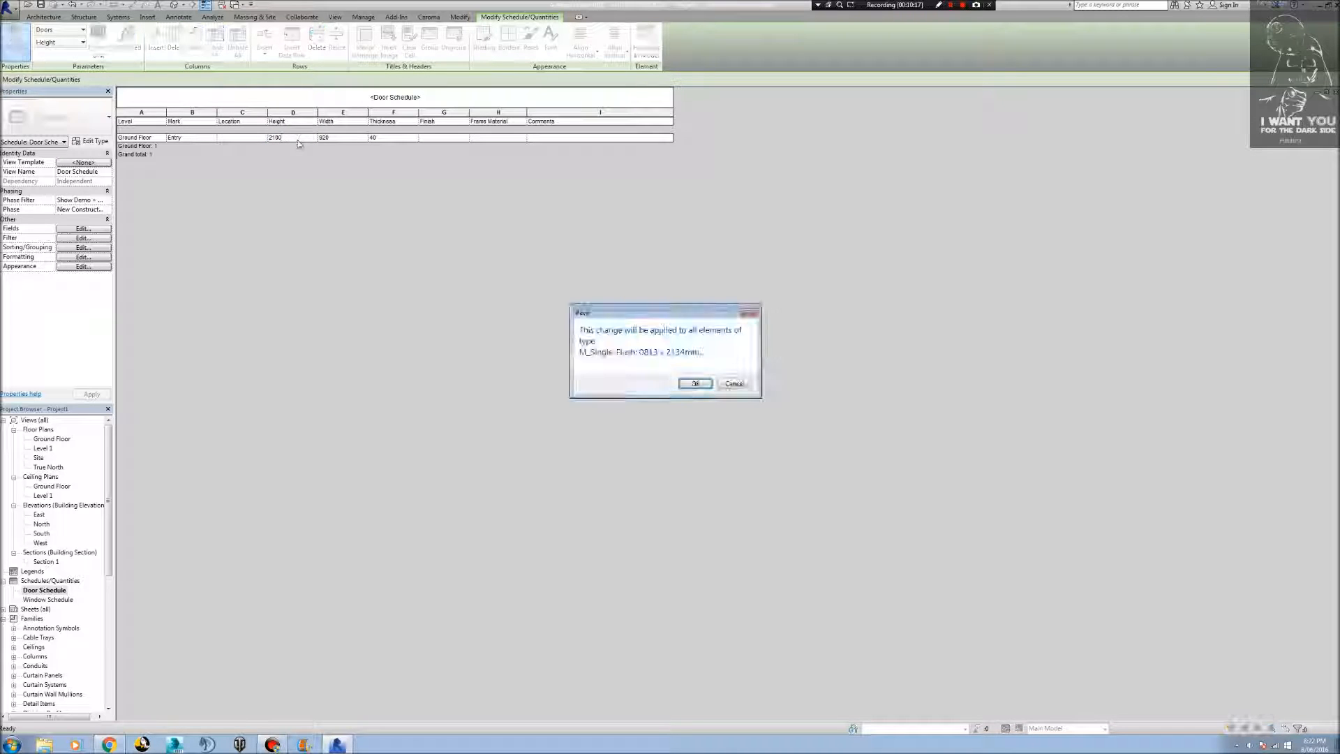
click(696, 384)
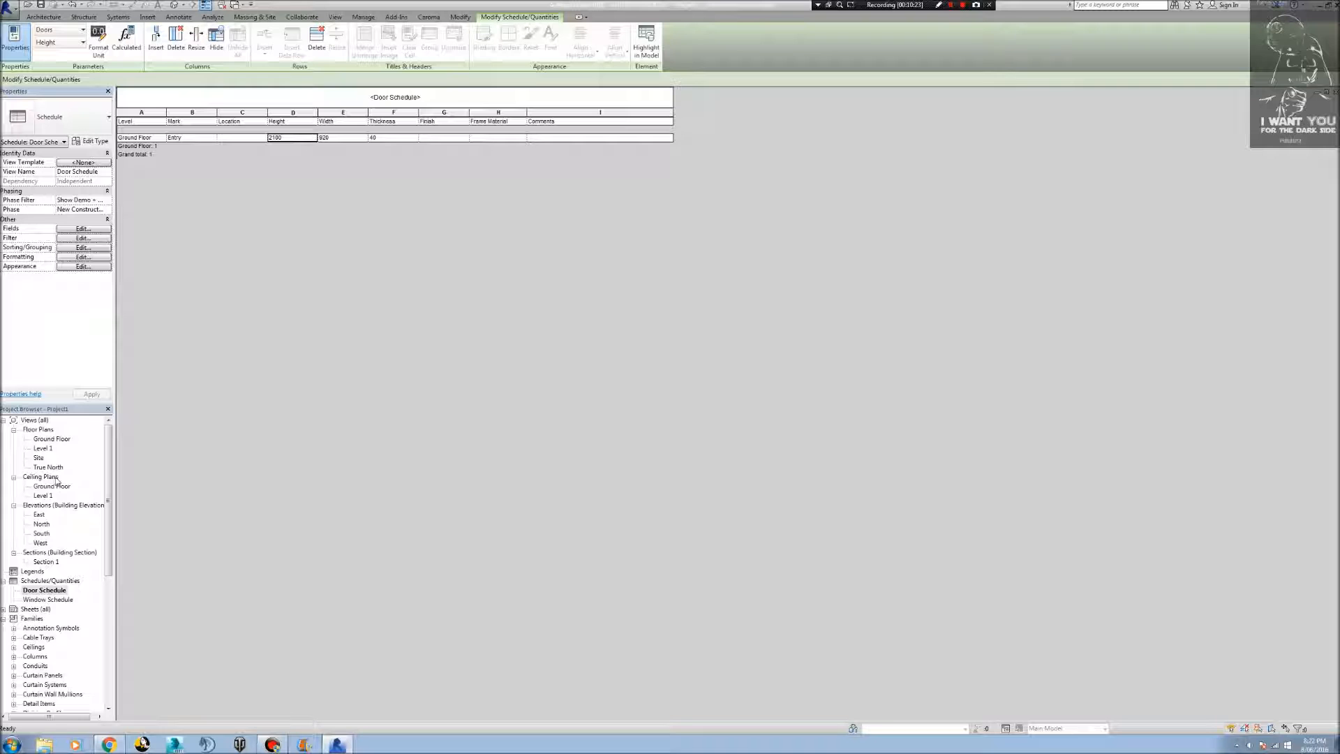
Return to the Ground Floor plan and set the Entry door's distance from the side wall's inner face to 70 mm.
double_click(41, 439)
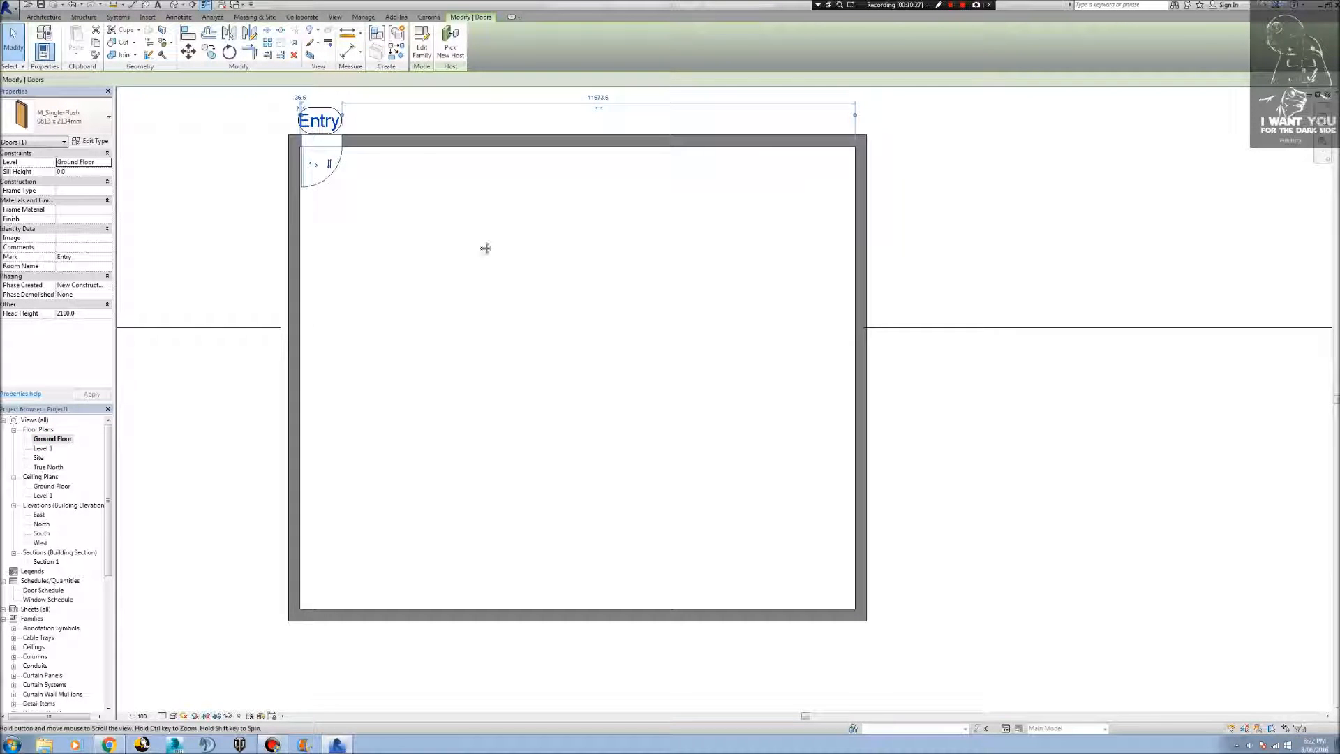
scroll(389, 216, up, 5)
scroll(253, 183, up, 2)
middle_drag(271, 204, 383, 599)
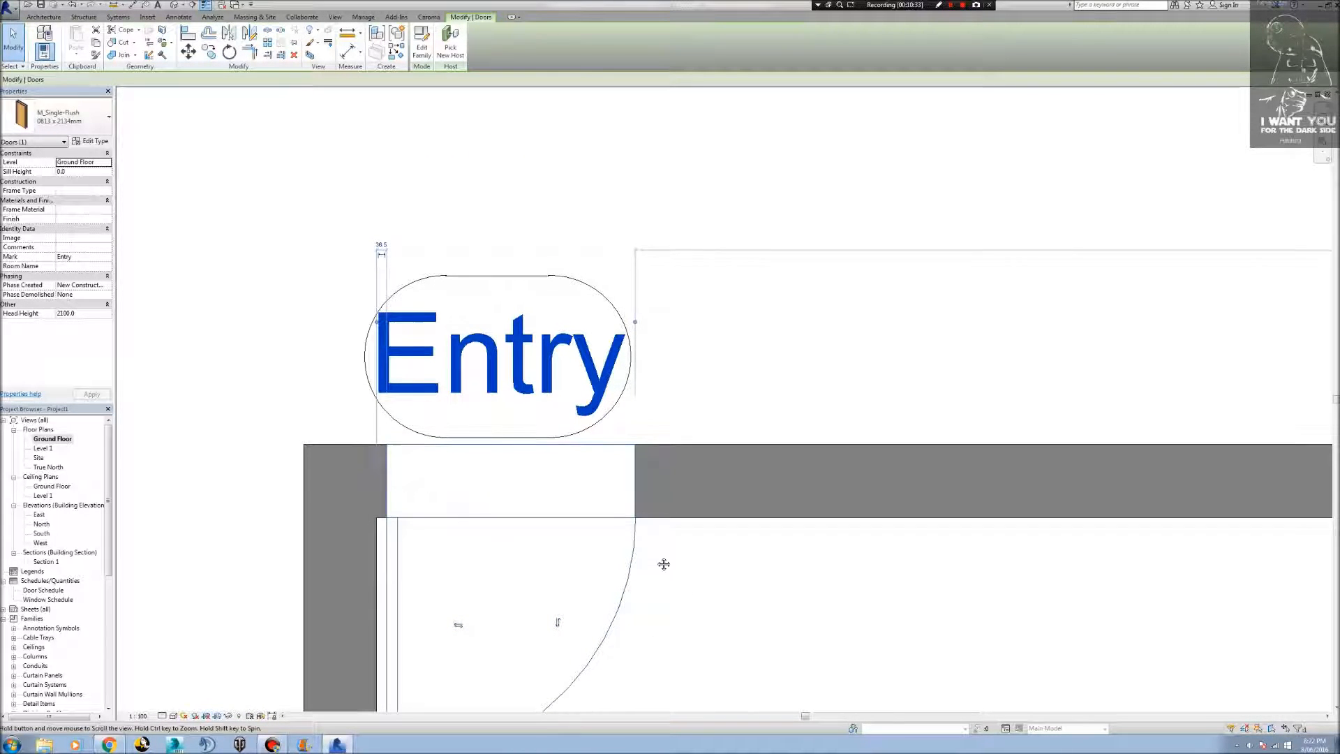
middle_drag(661, 562, 583, 454)
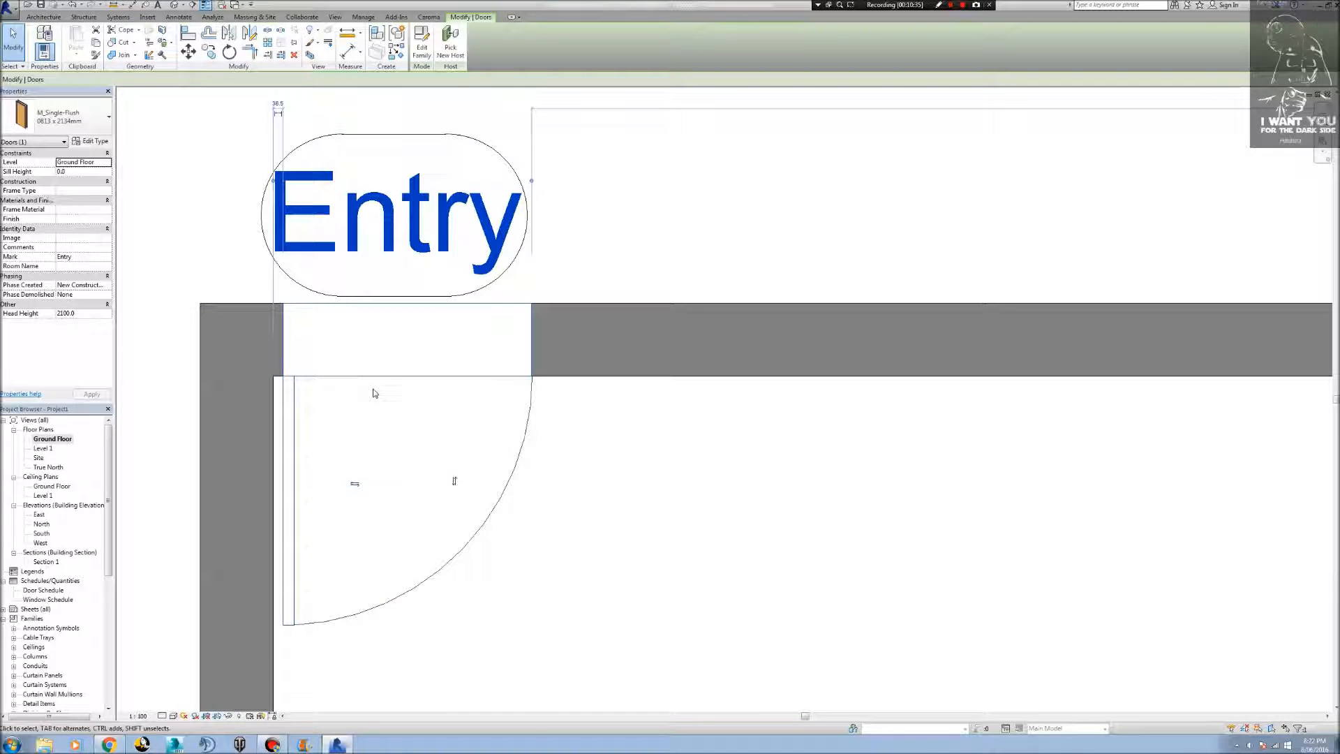
key(Right)
key(Right)
key(Right)
key(Right)
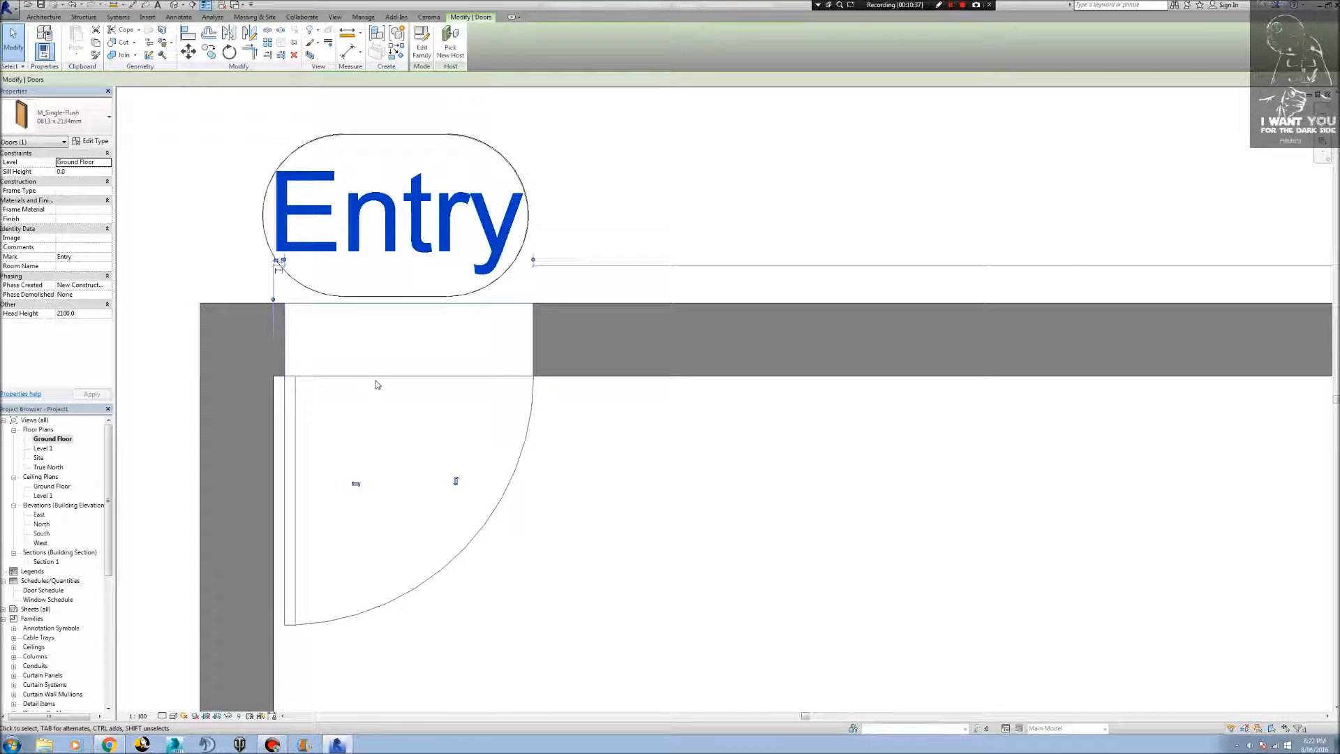
key(Right)
key(Right)
key(Right)
key(Right)
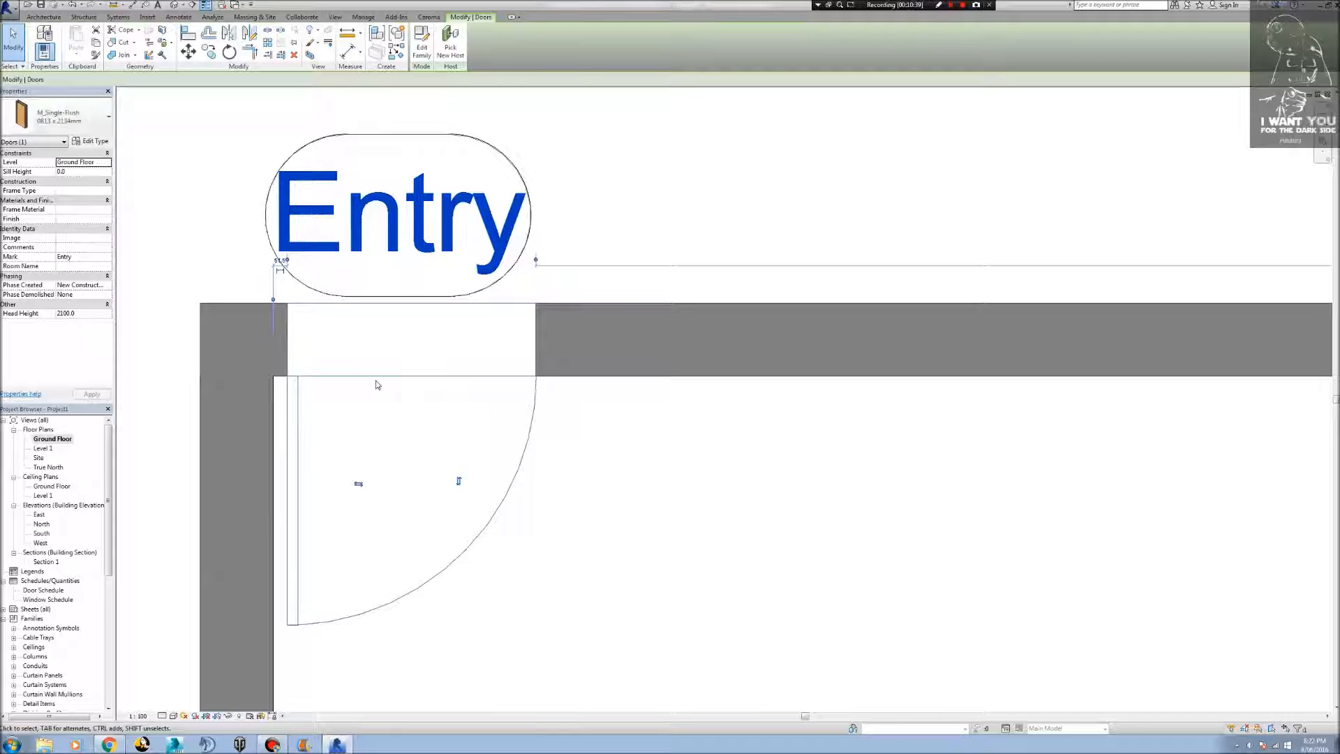
key(Left)
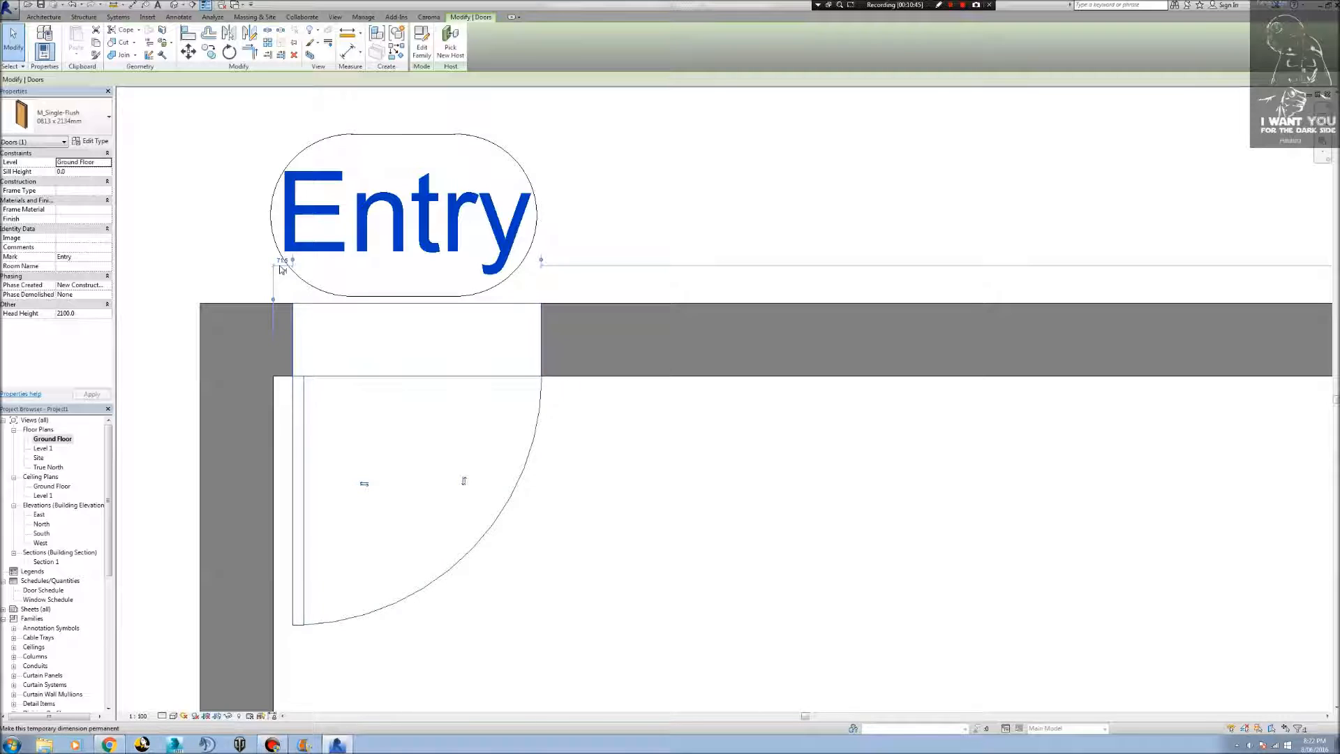
click(278, 262)
text(70)
key(Return)
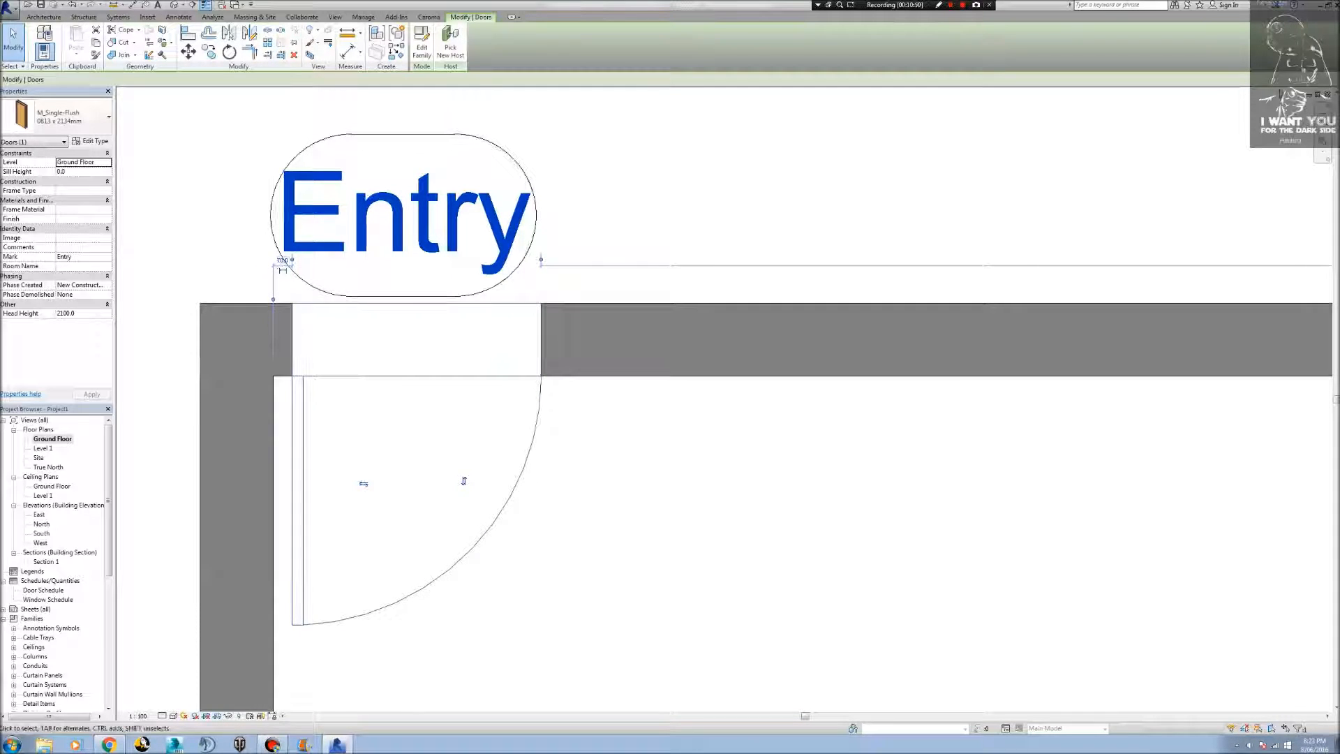
Change the three walls without the Entry door to the Stud timber - 90 wall type.
click(868, 547)
scroll(876, 543, down, 5)
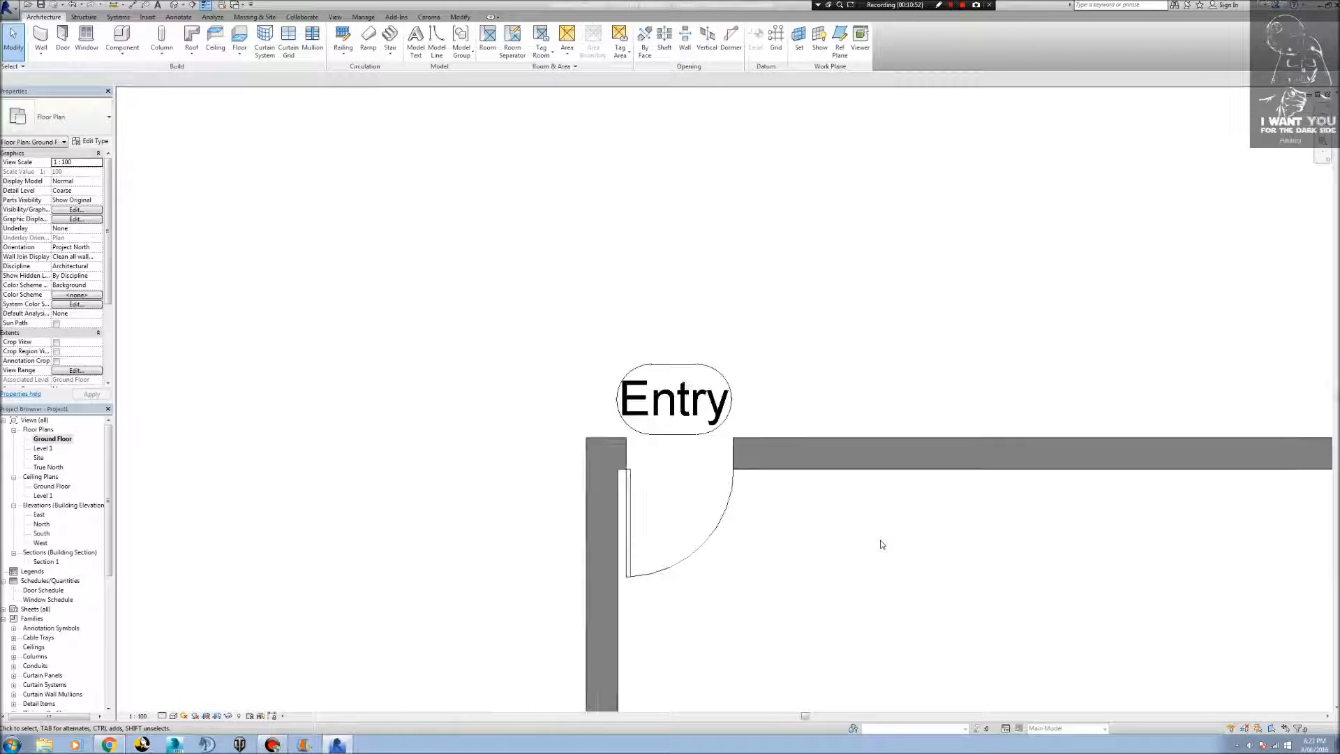
middle_drag(881, 539, 505, 299)
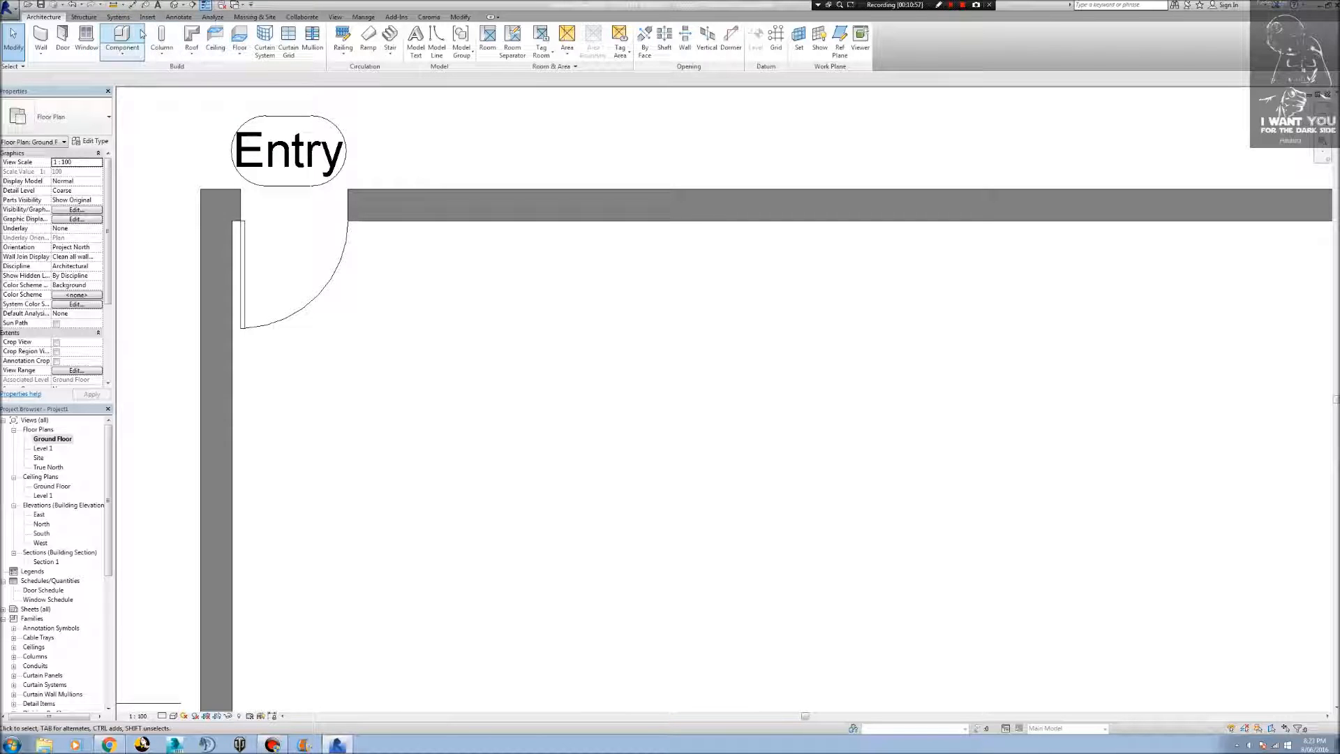
middle_drag(572, 268, 702, 413)
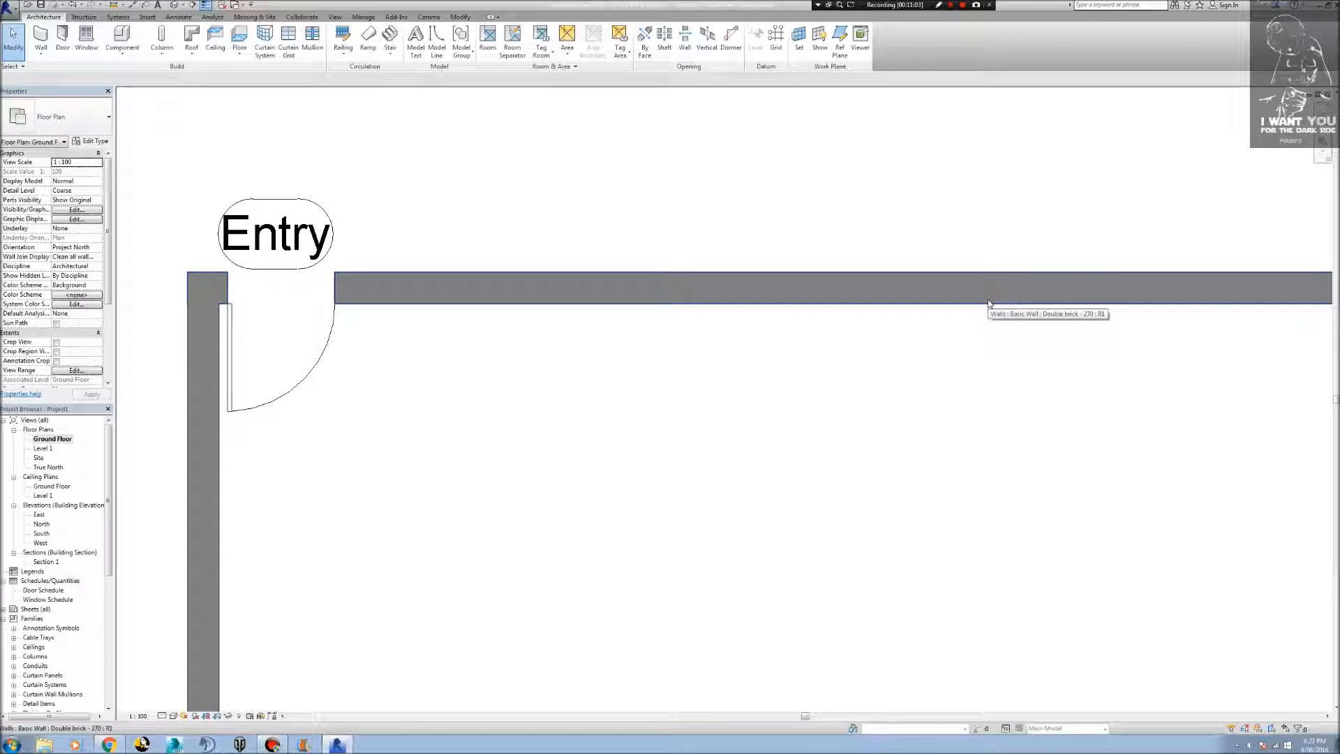
scroll(1161, 294, down, 3)
scroll(978, 335, up, 2)
scroll(850, 305, down, 4)
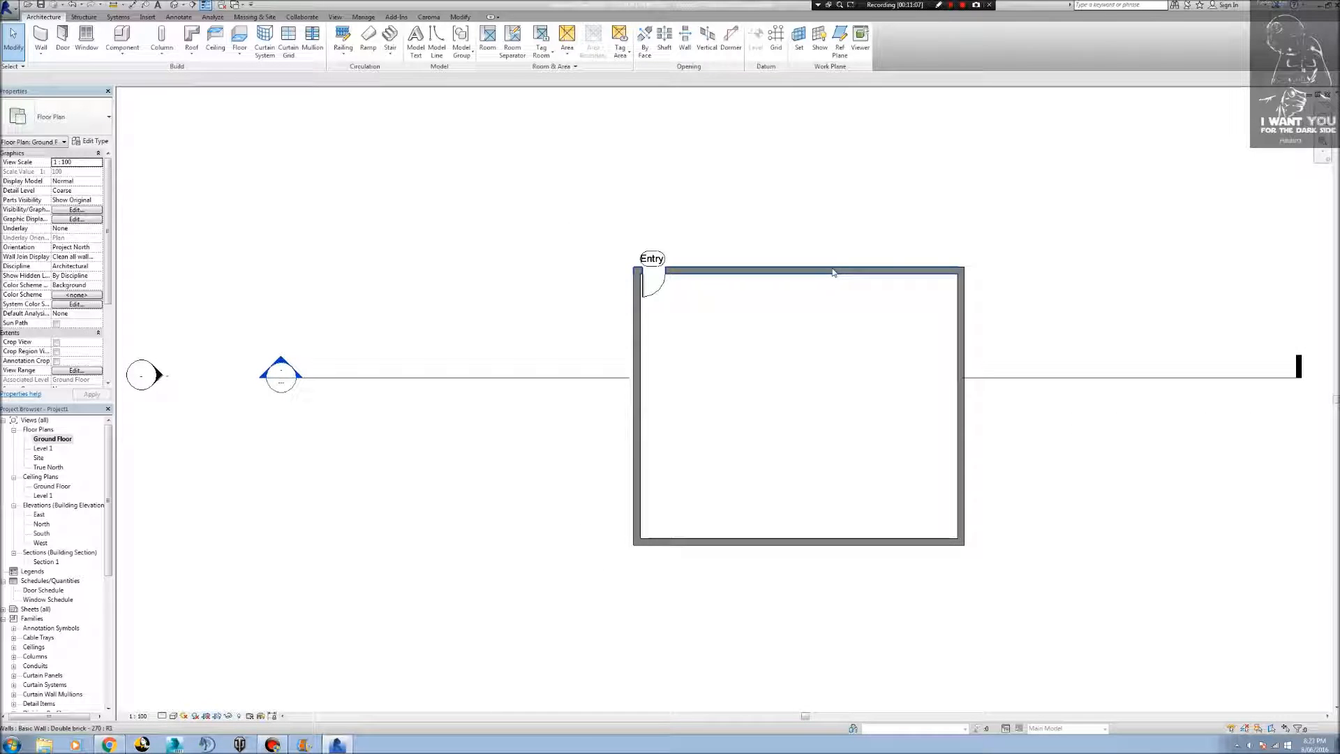
click(856, 272)
click(639, 395)
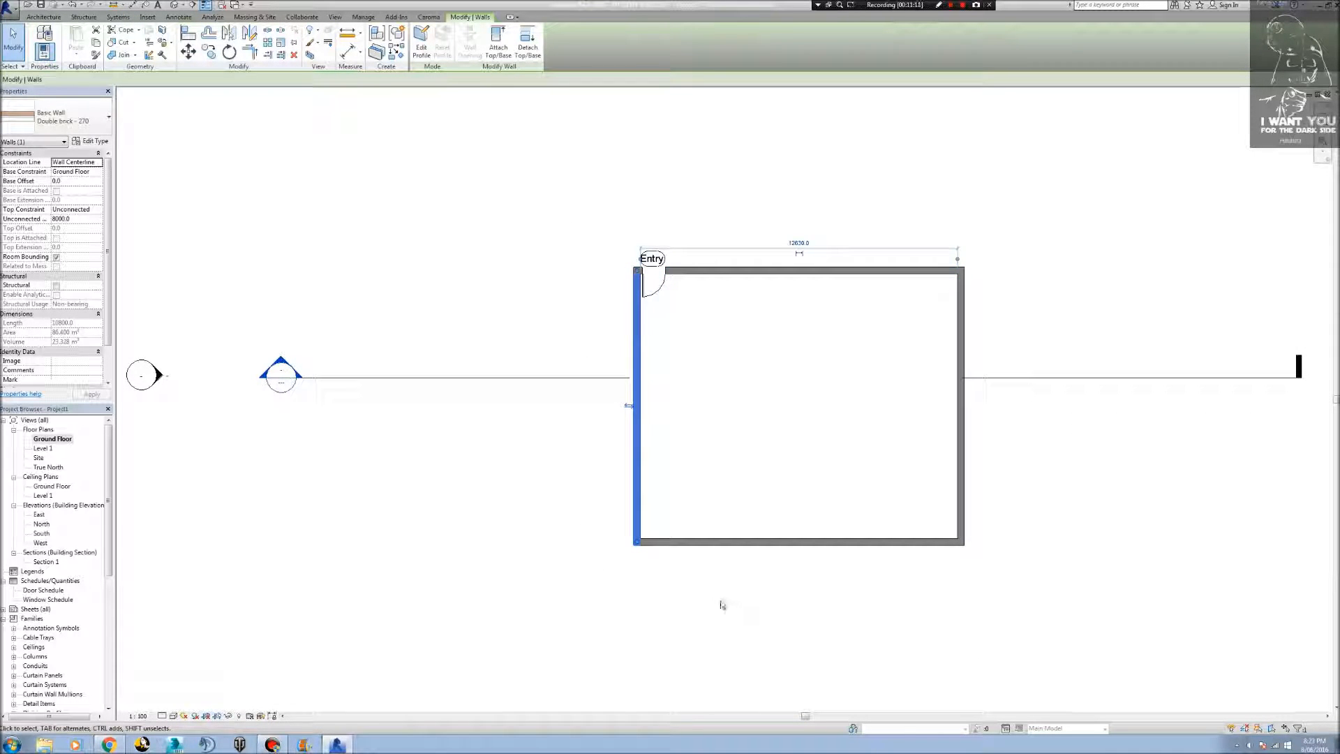
ctrl+click(721, 542)
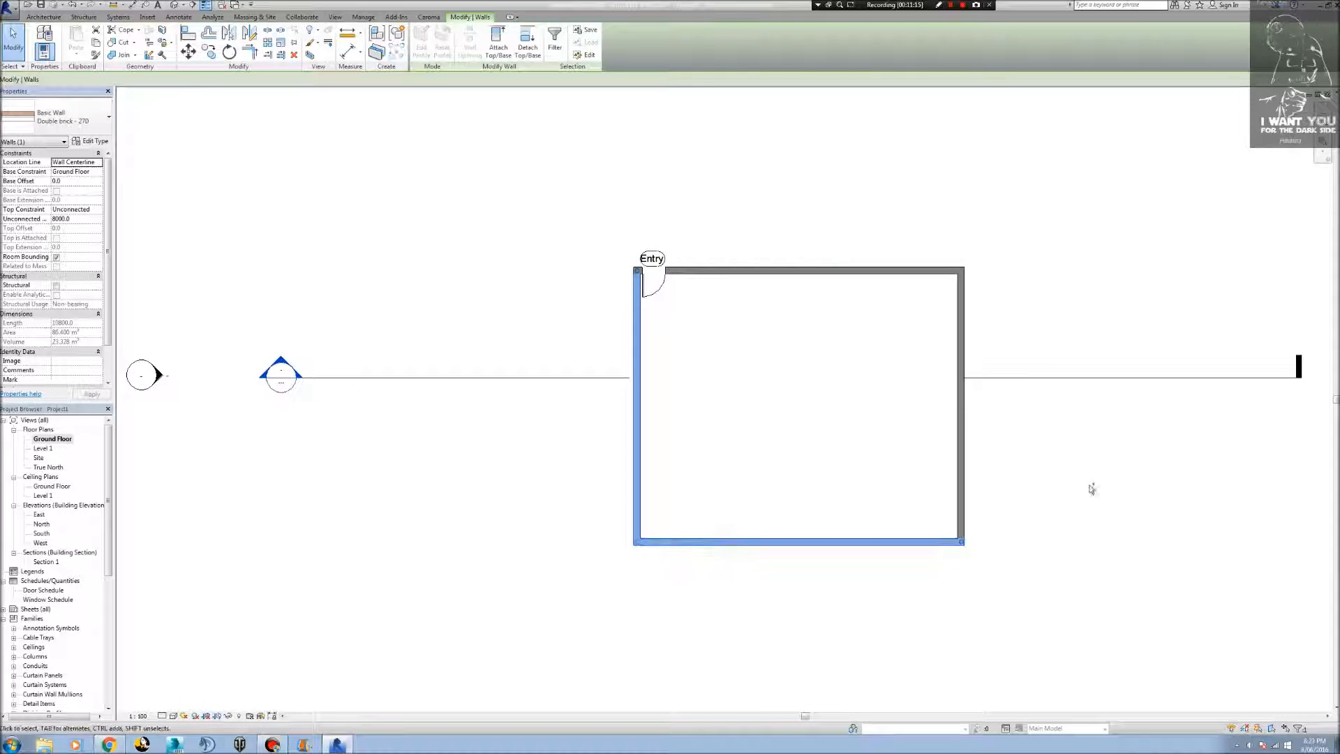
ctrl+click(961, 445)
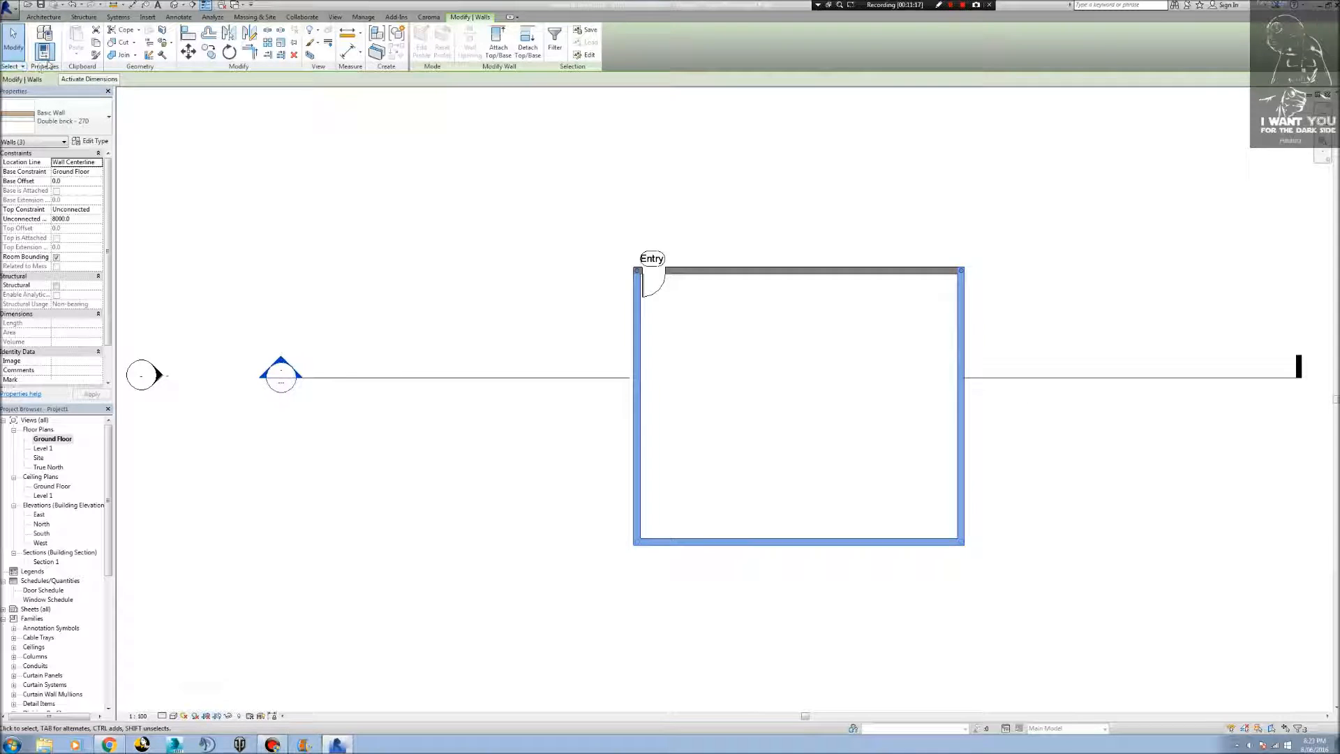
click(70, 116)
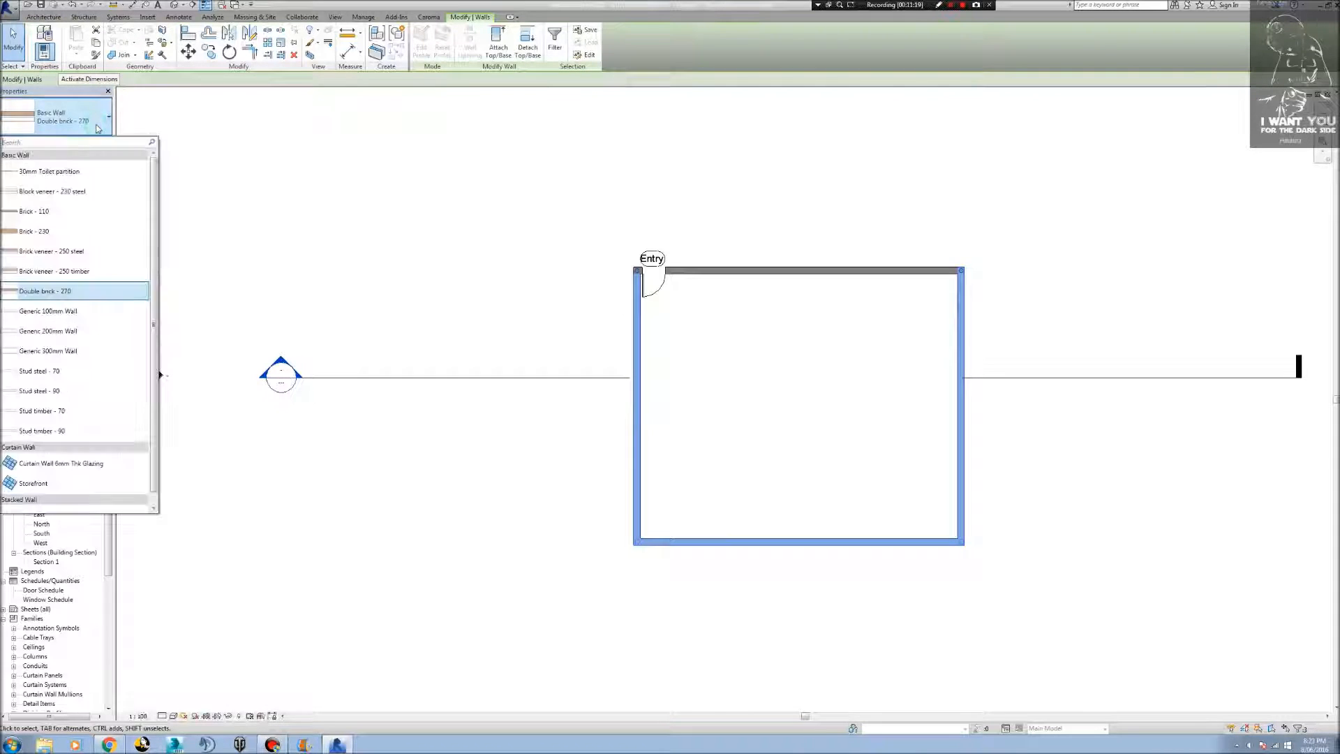
click(89, 431)
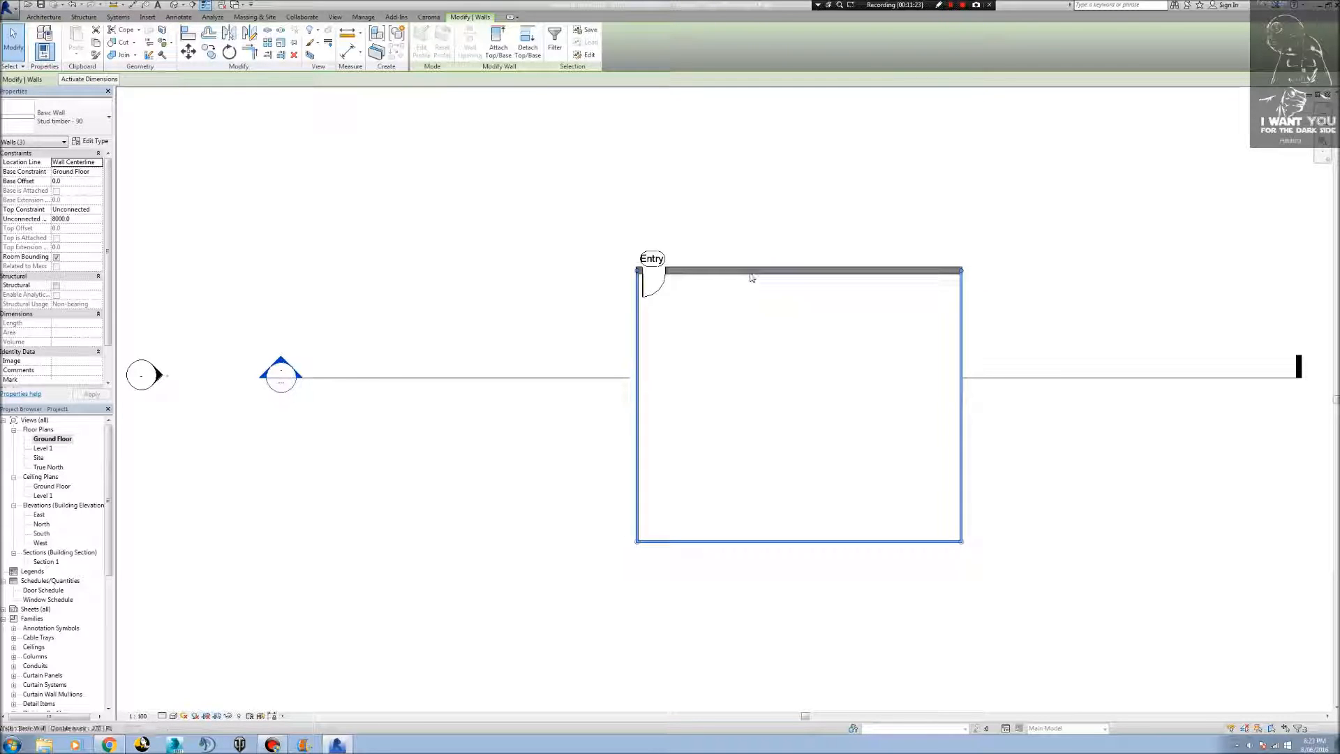
Change the wall hosting the Entry door to the Brick veneer - 250 timber type.
click(717, 267)
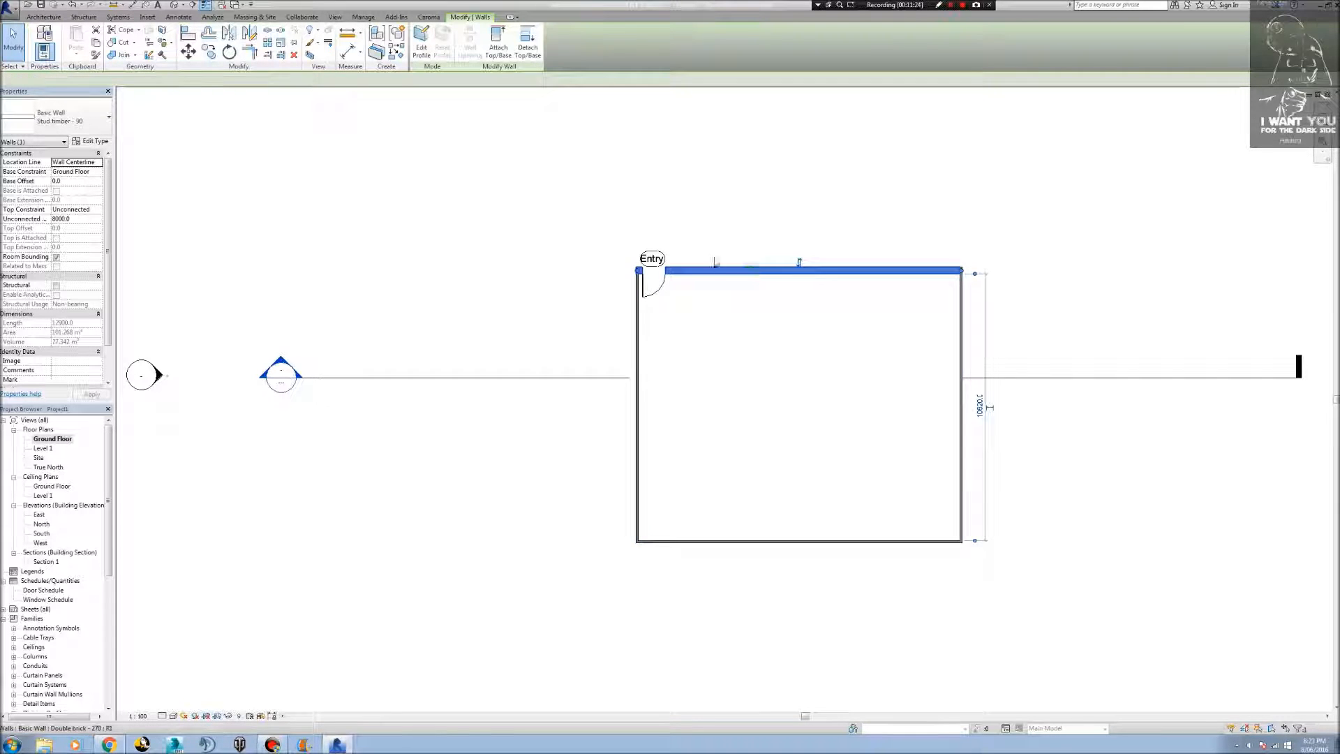
click(98, 116)
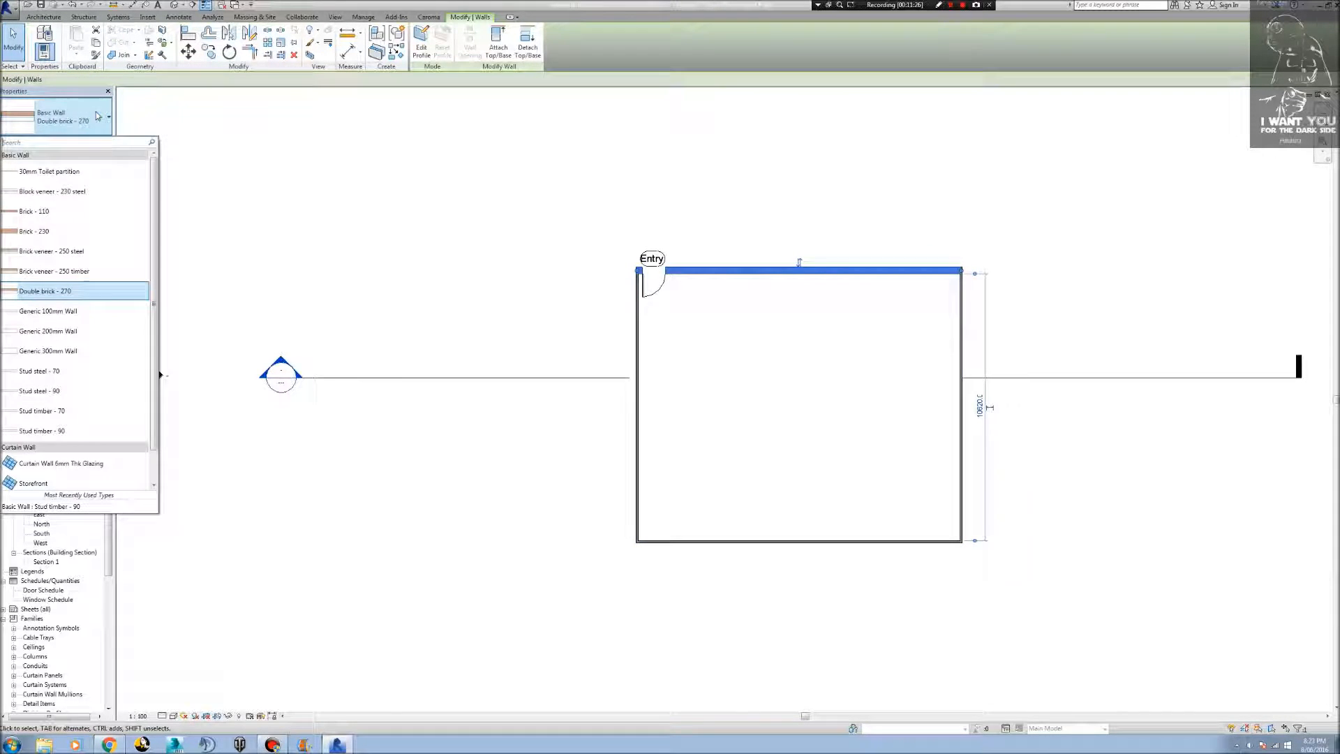
click(83, 270)
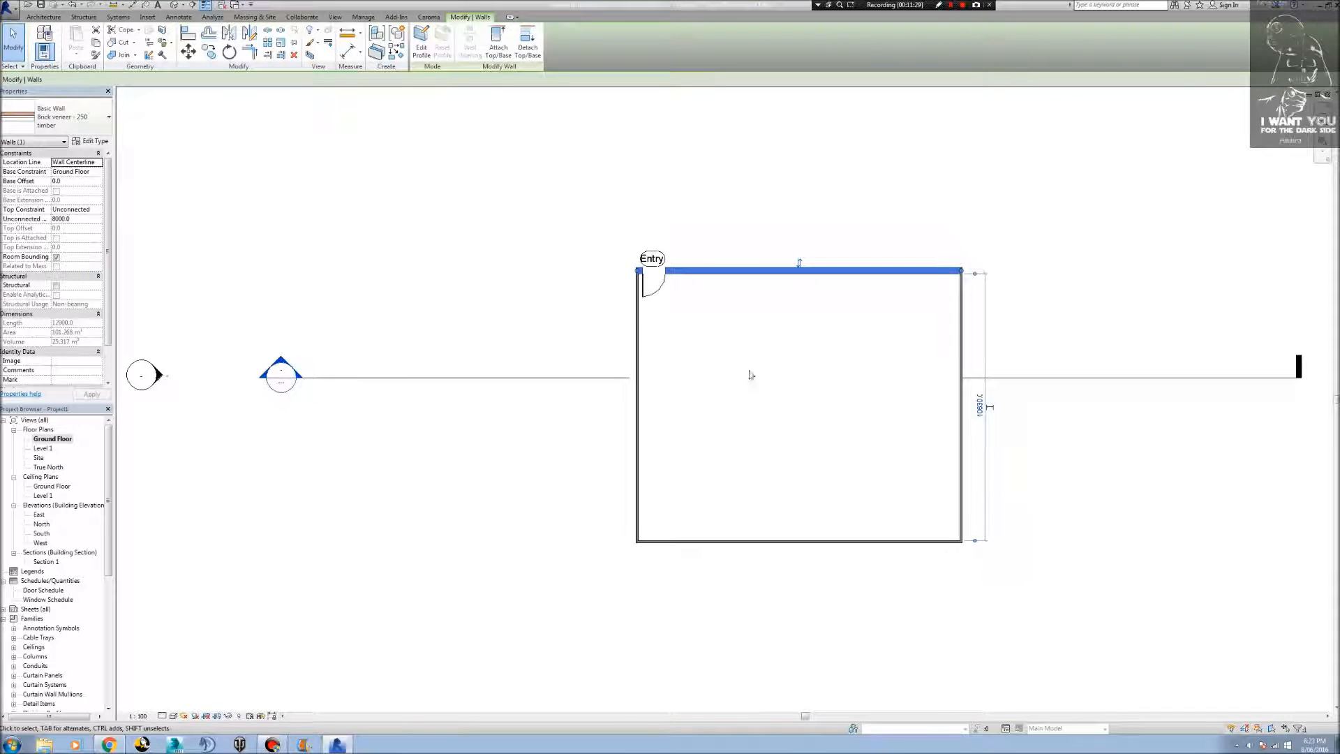
click(377, 297)
Open the default 3D view and set the top constraint of all four walls to Up to level: Level 1.
click(172, 6)
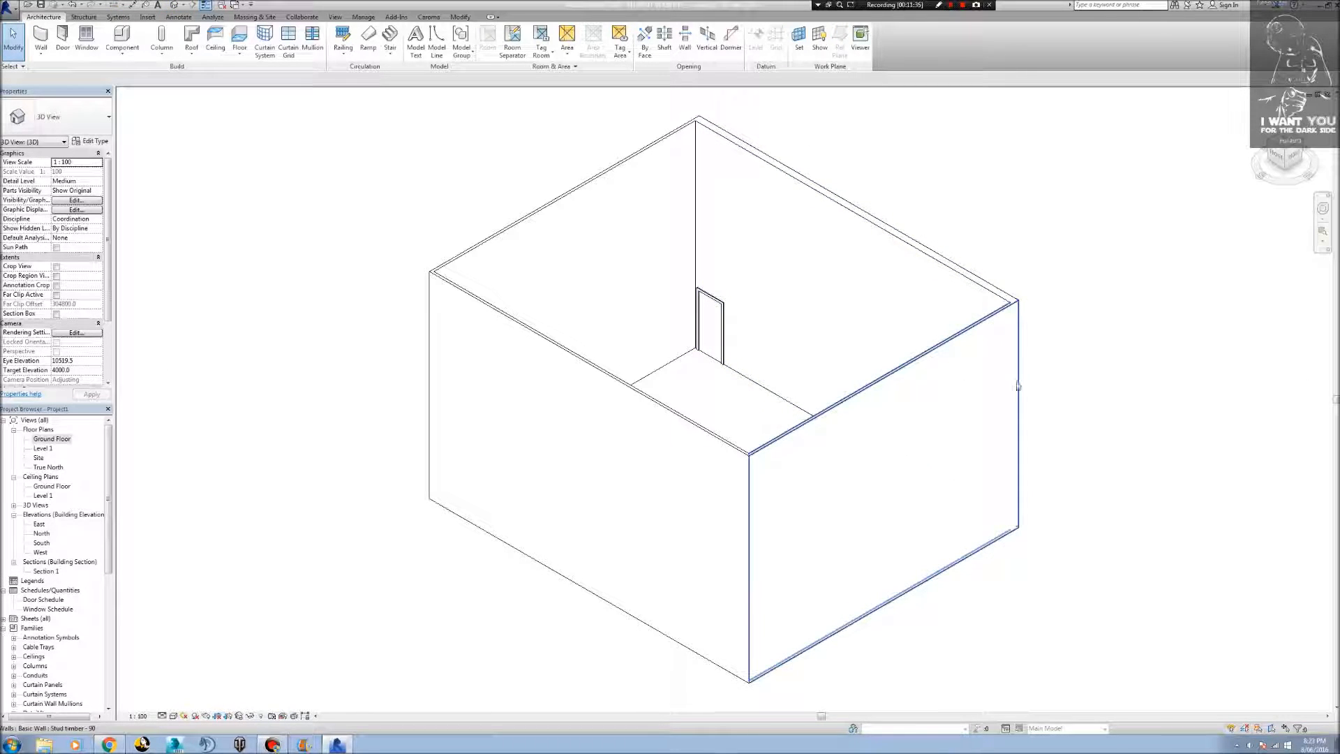
shift+middle_drag(1008, 392, 931, 451)
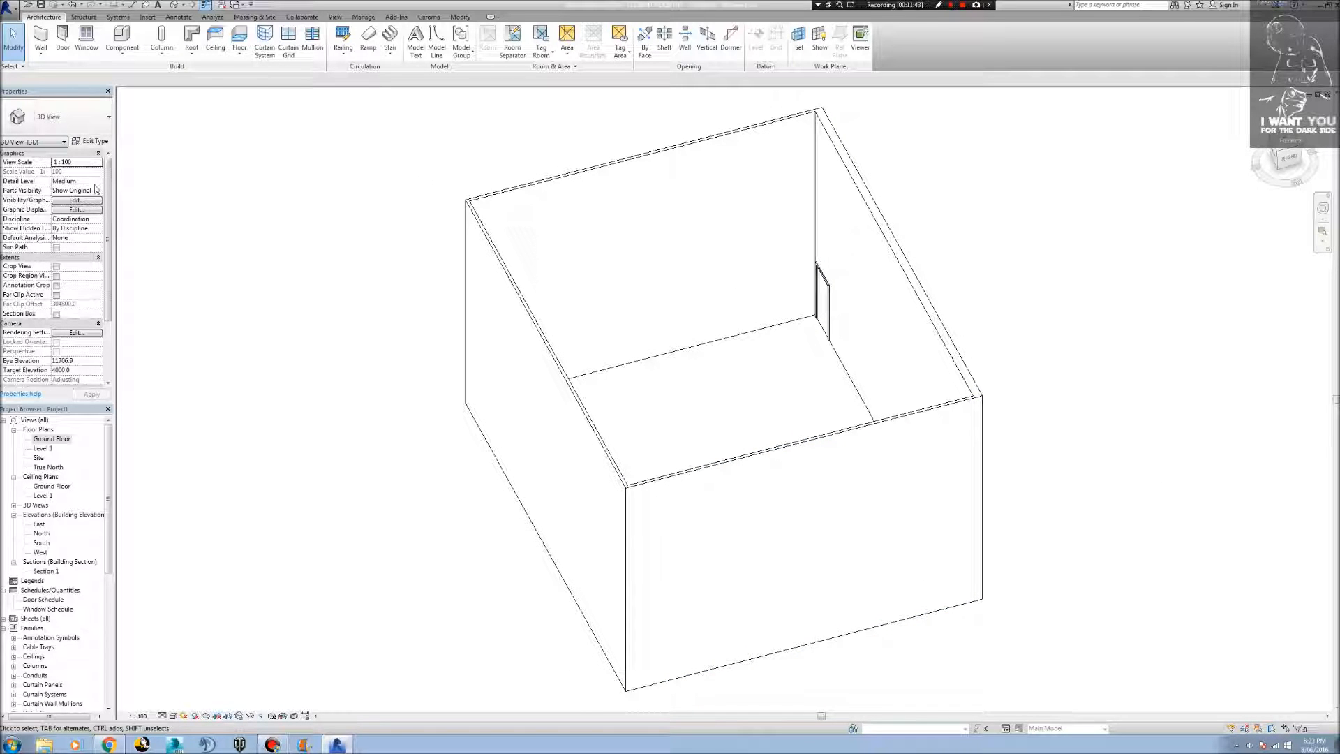
click(568, 392)
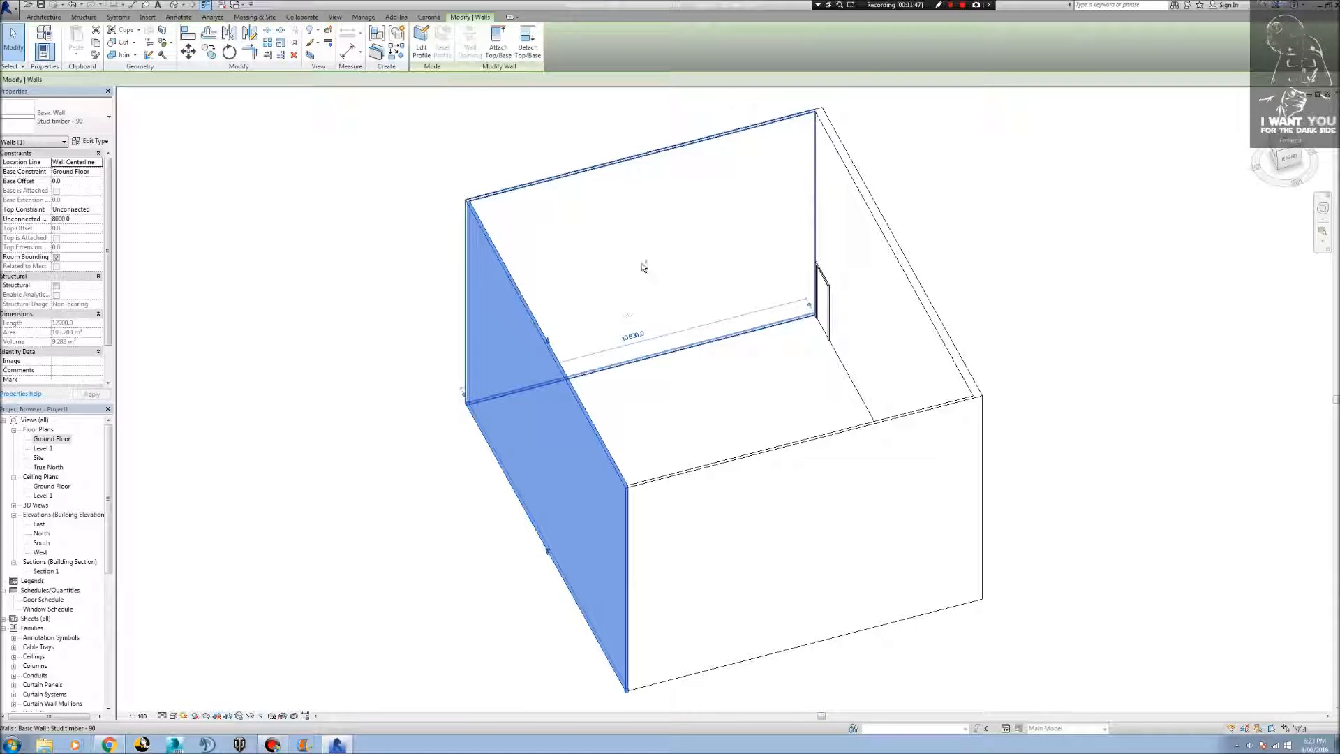
ctrl+click(682, 260)
ctrl+click(893, 258)
ctrl+click(853, 506)
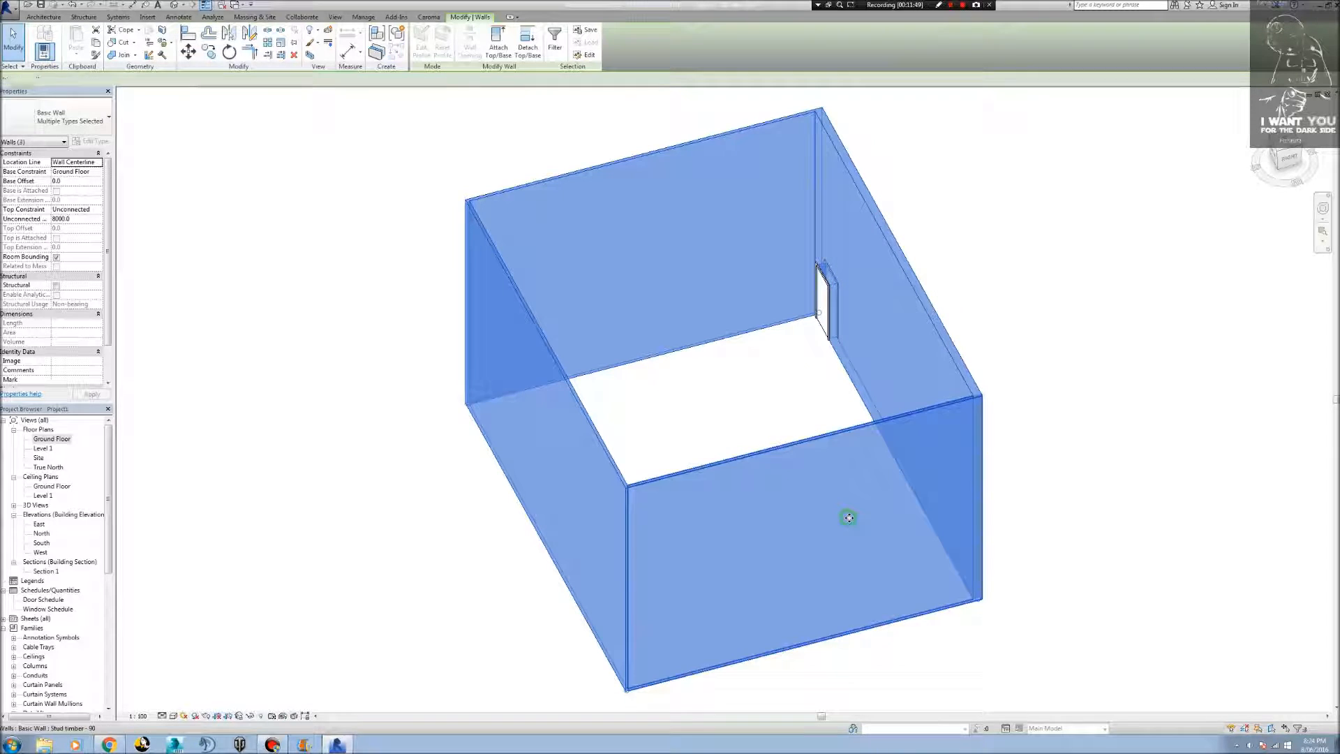
click(98, 210)
click(99, 210)
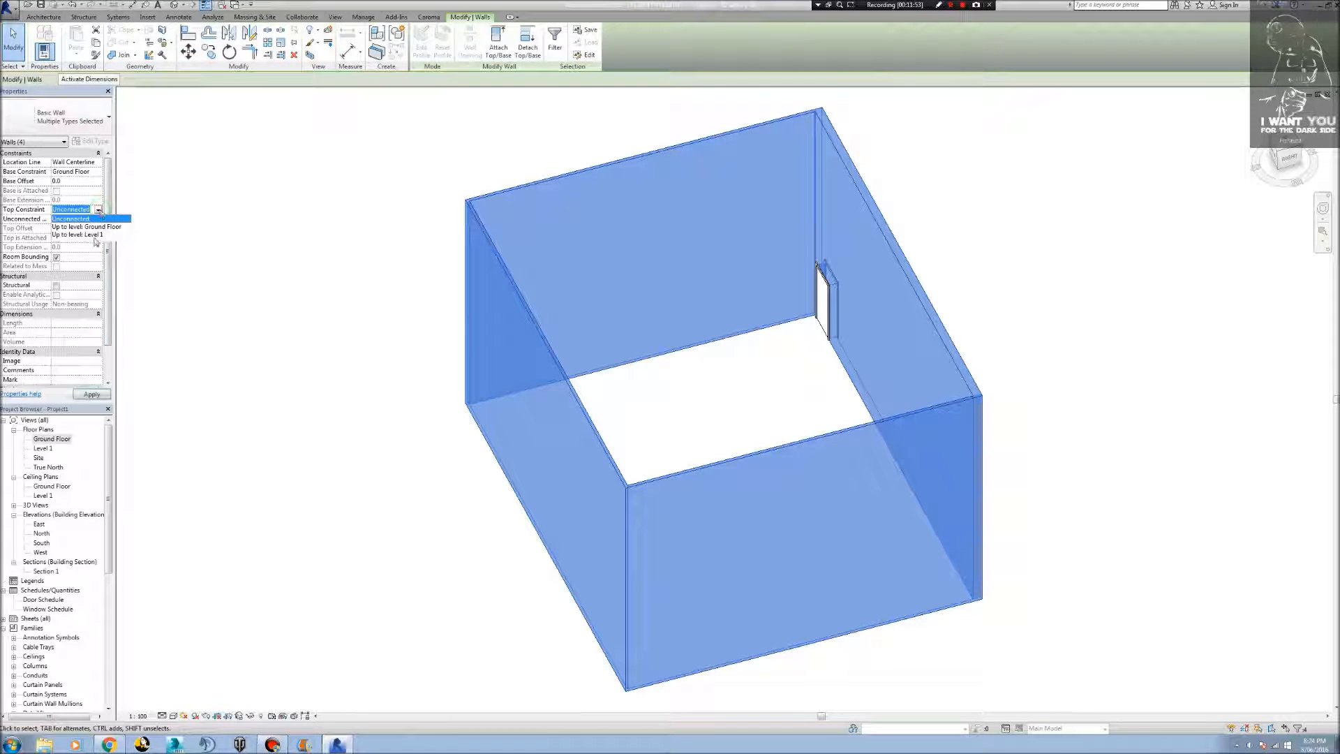
click(95, 235)
shift+middle_drag(393, 366, 459, 268)
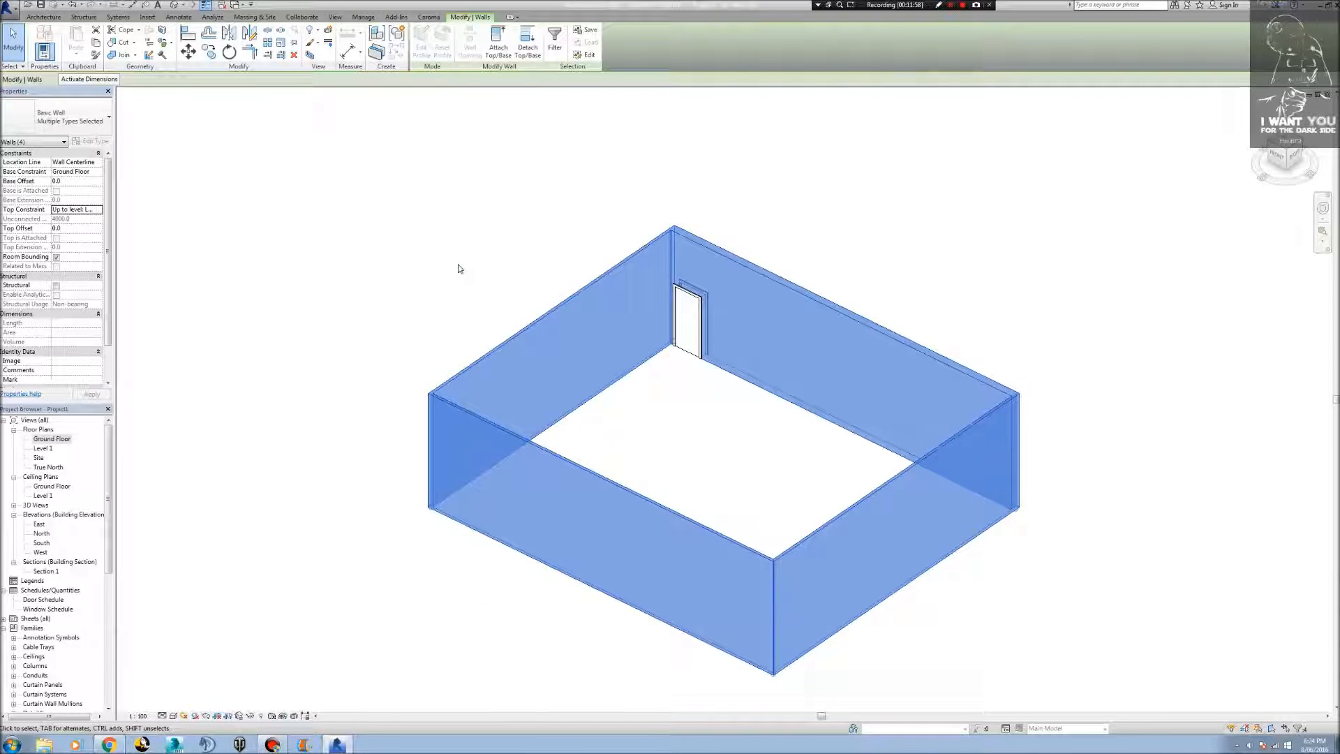
click(458, 267)
Open the structure of the Entry door wall's Brick veneer - 250 timber type and show its preview as a section.
shift+middle_drag(975, 428, 580, 279)
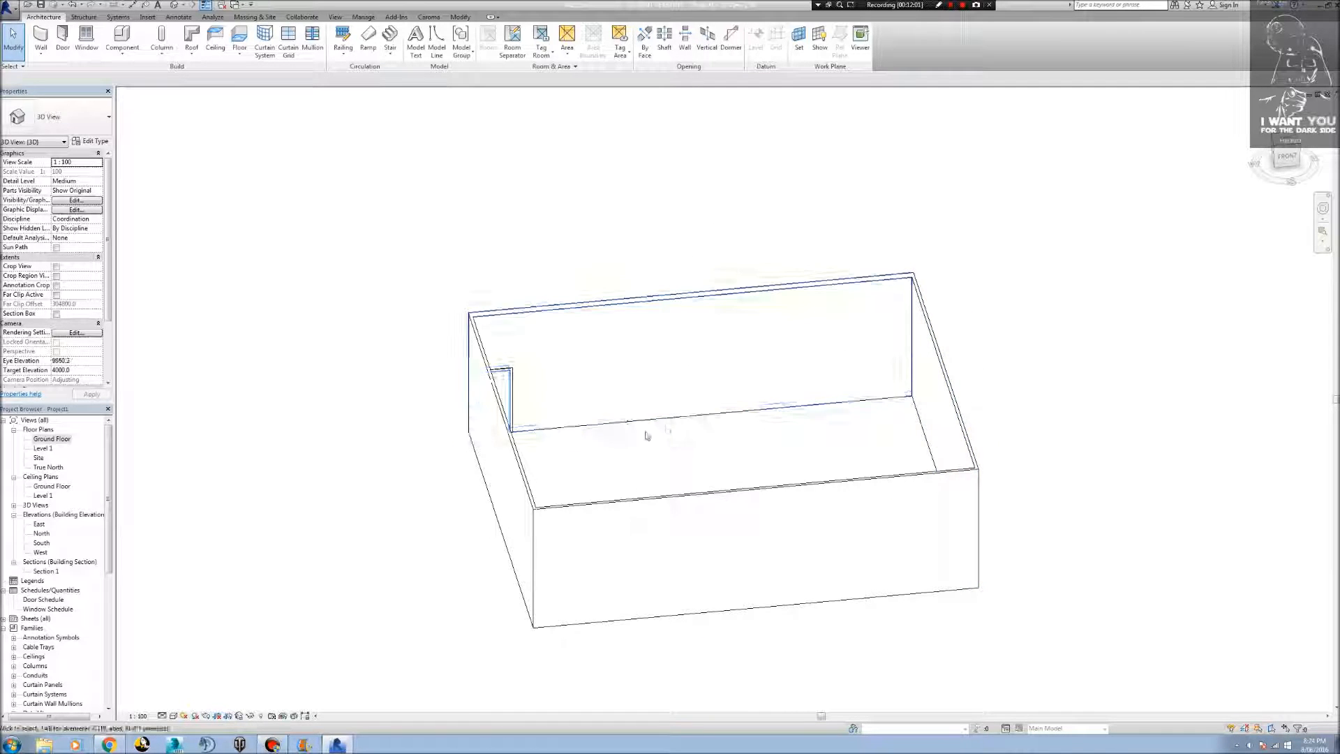
scroll(646, 435, up, 6)
shift+middle_drag(607, 455, 571, 449)
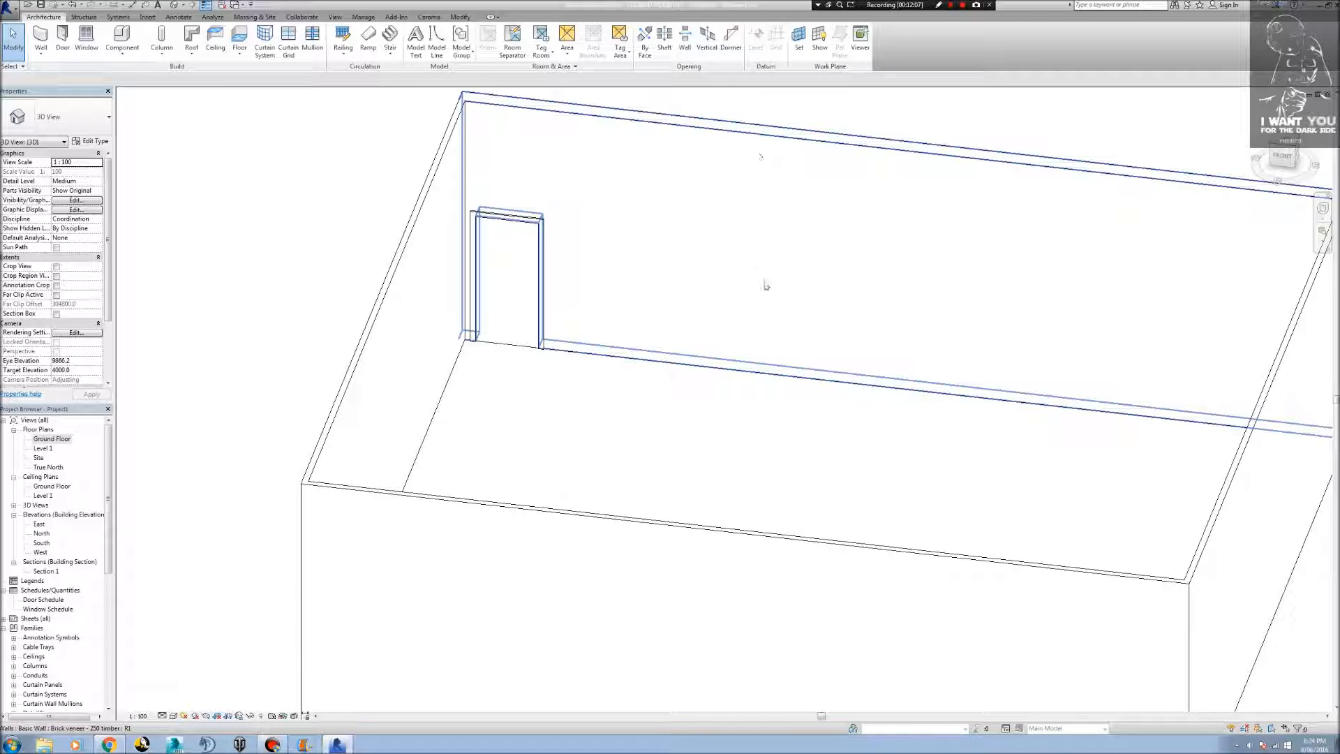
click(875, 145)
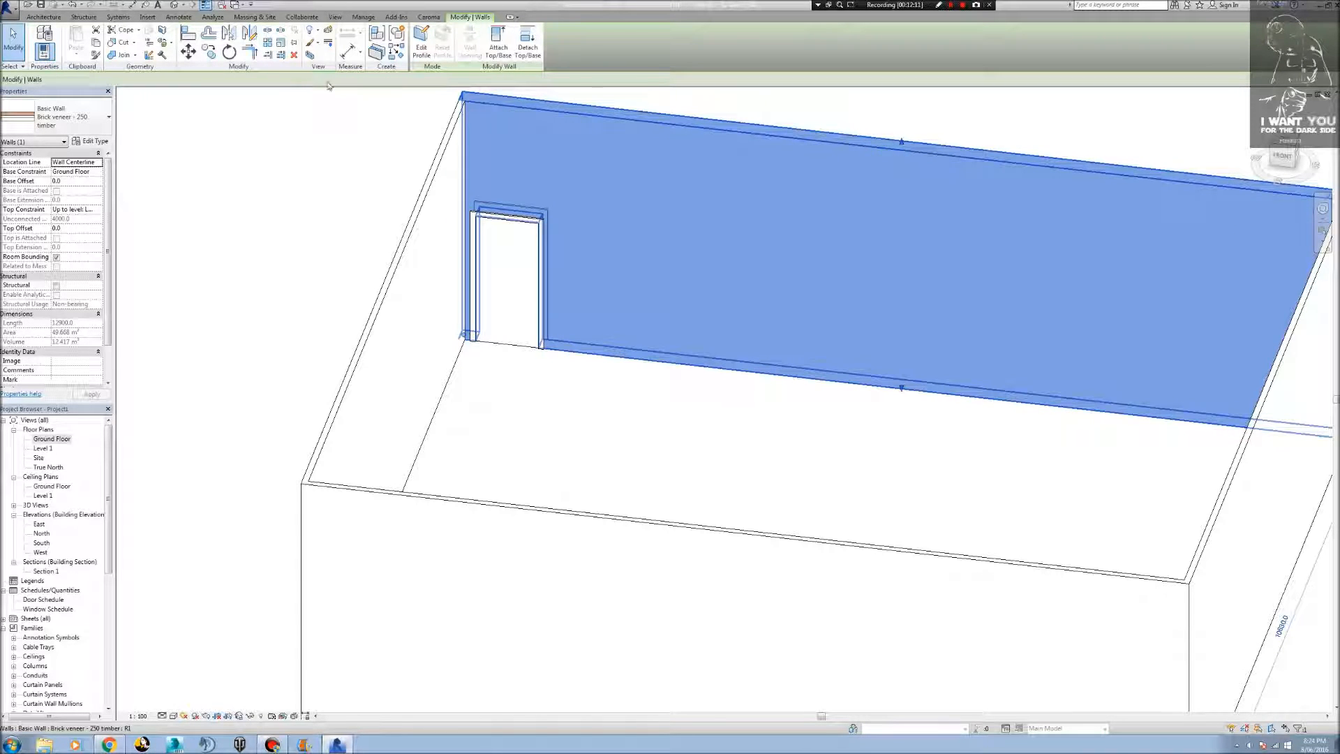
click(91, 141)
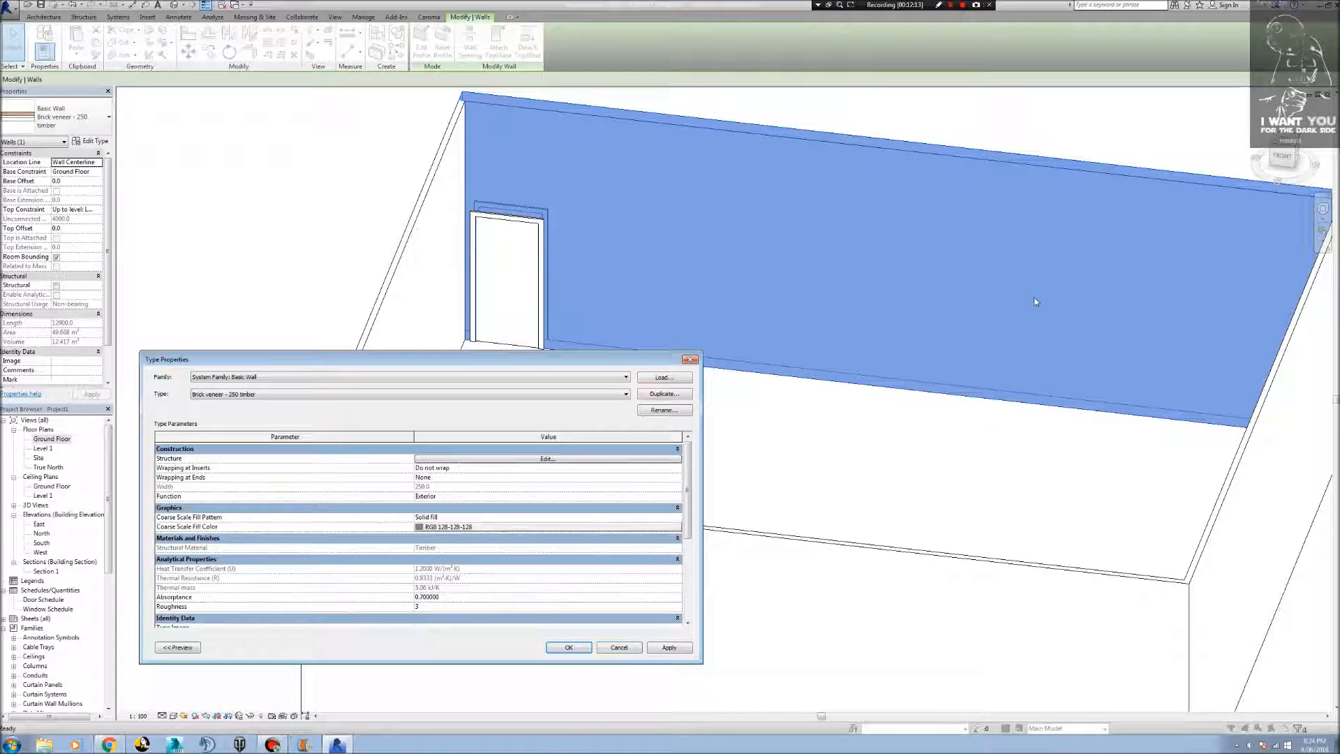
click(500, 460)
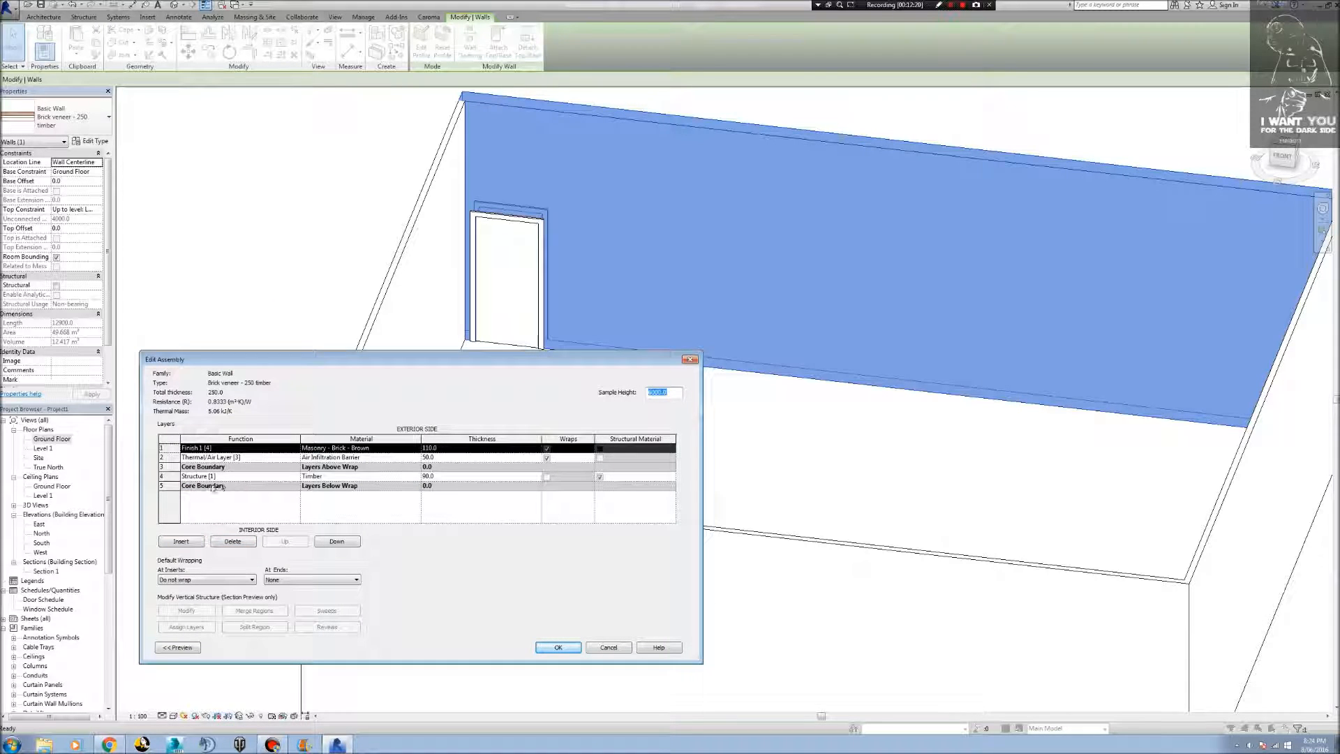
click(176, 647)
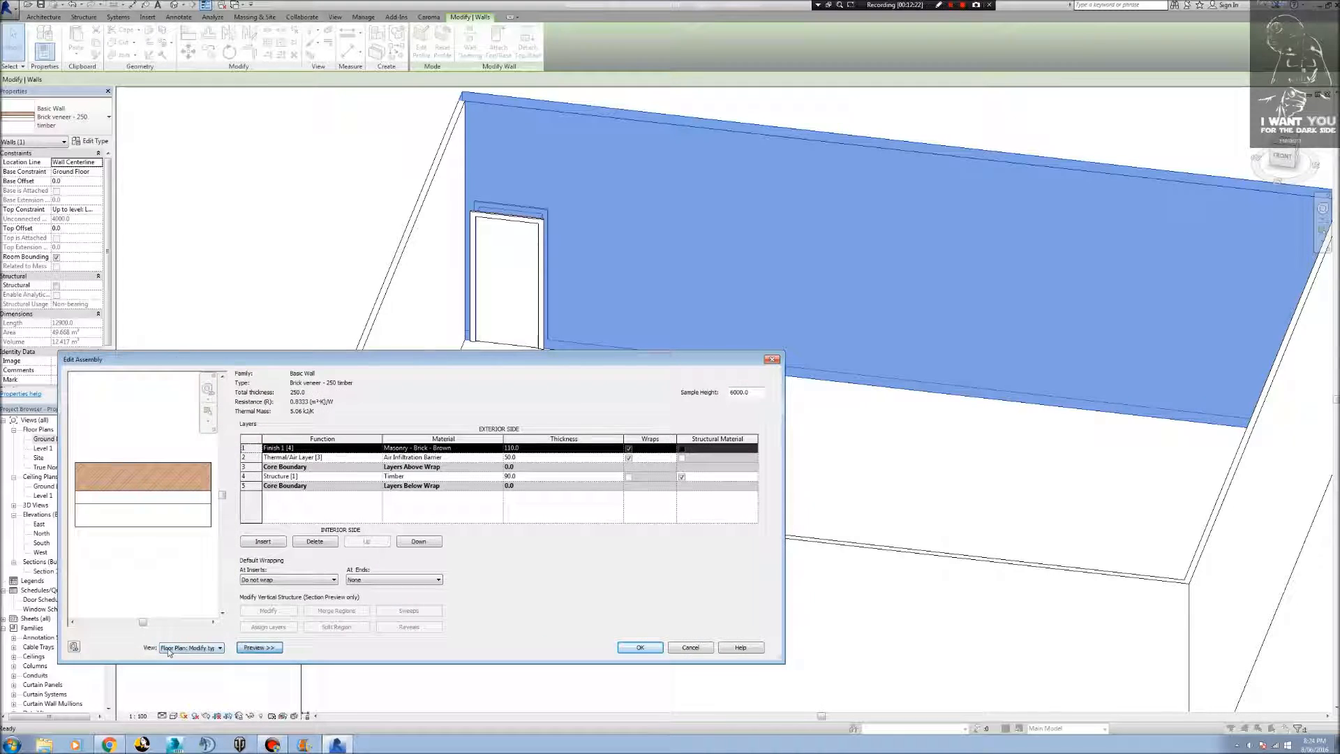
click(218, 648)
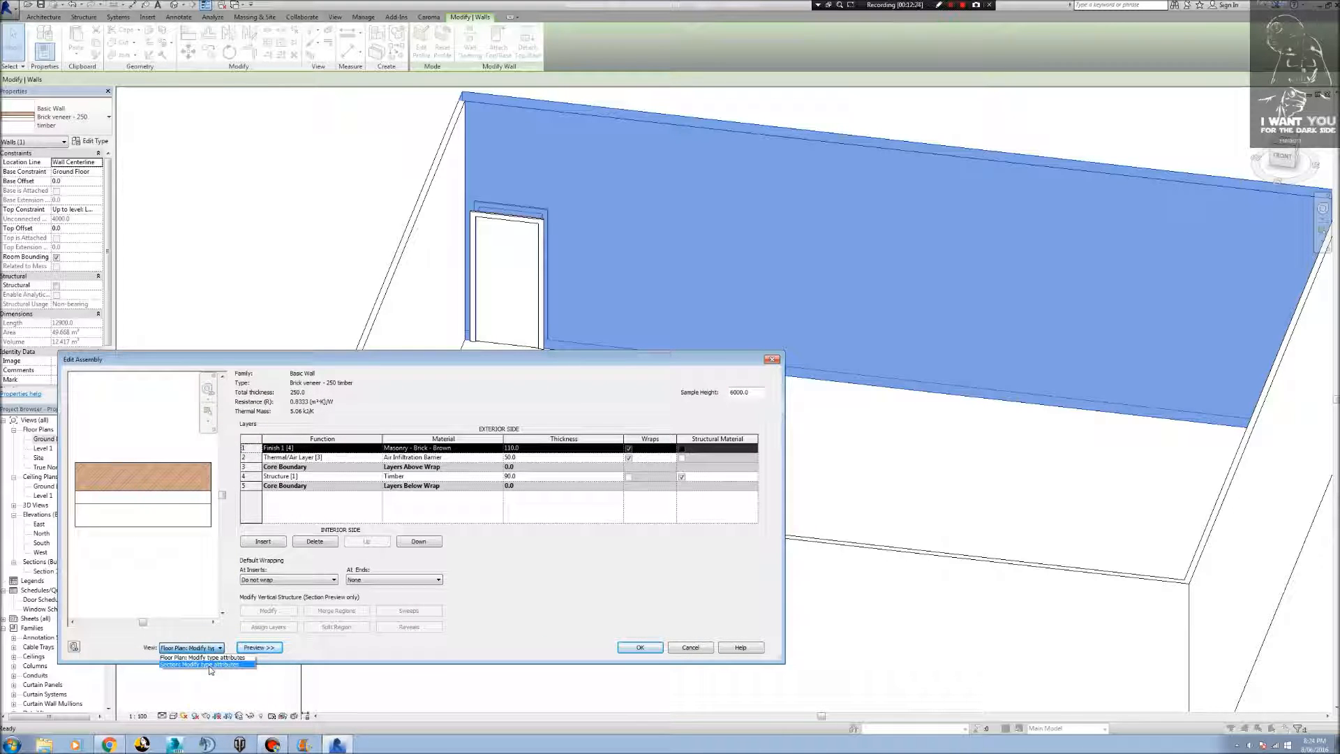
click(202, 667)
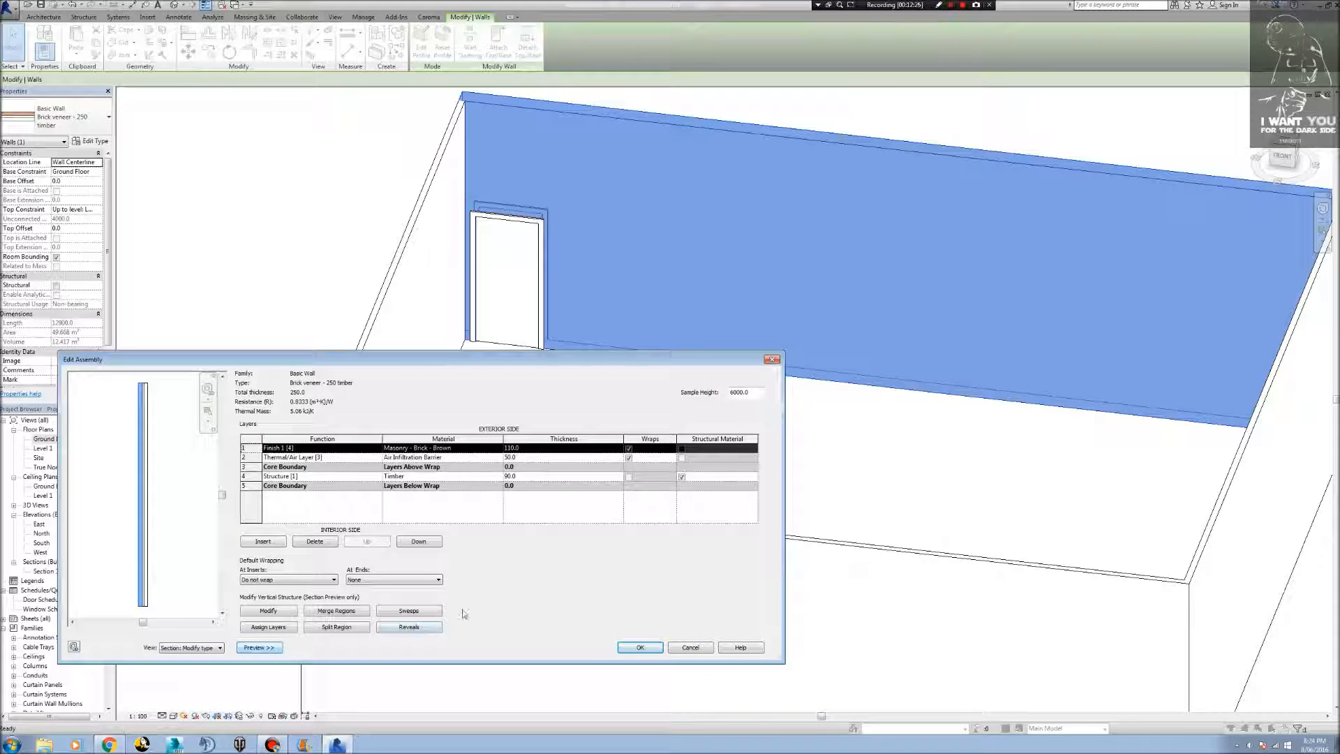
Add a wall sweep to the wall type and load the Architrave_Profile1 family from the desktop's Revit Stuff Profiles folder.
click(410, 610)
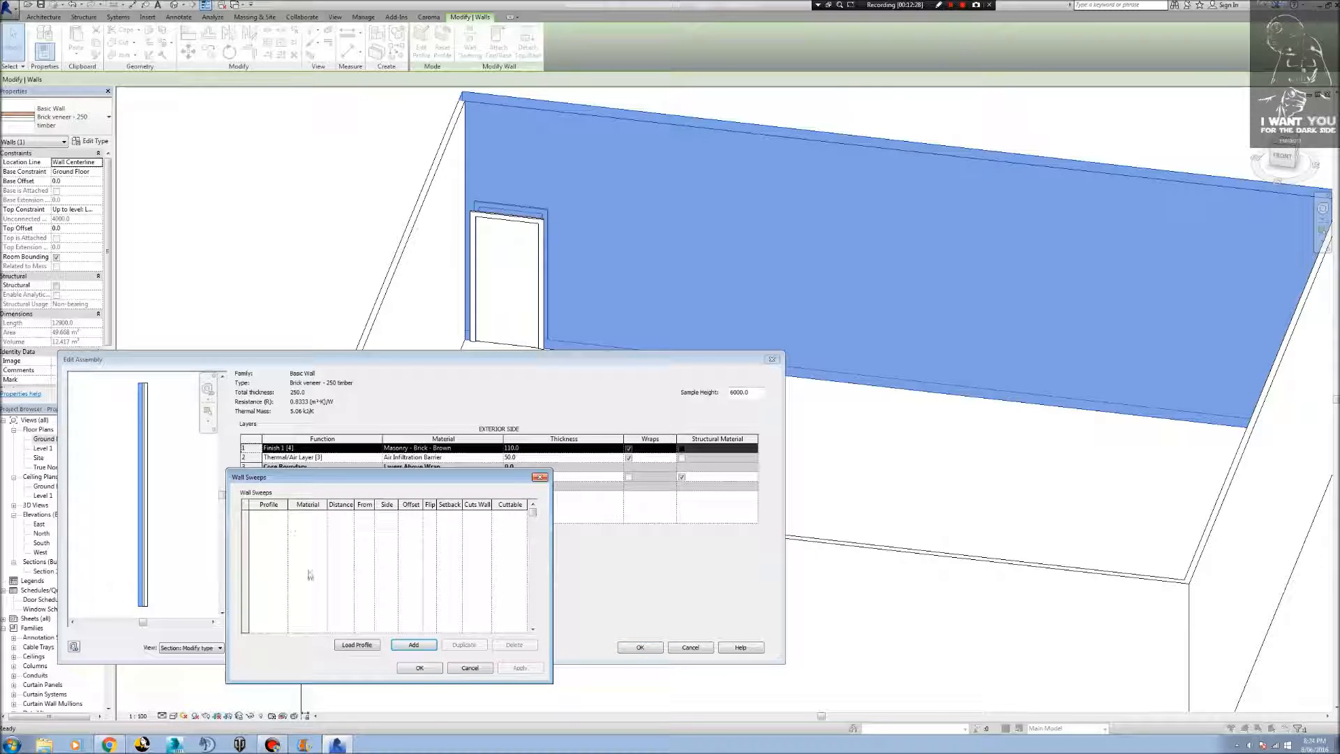
click(415, 645)
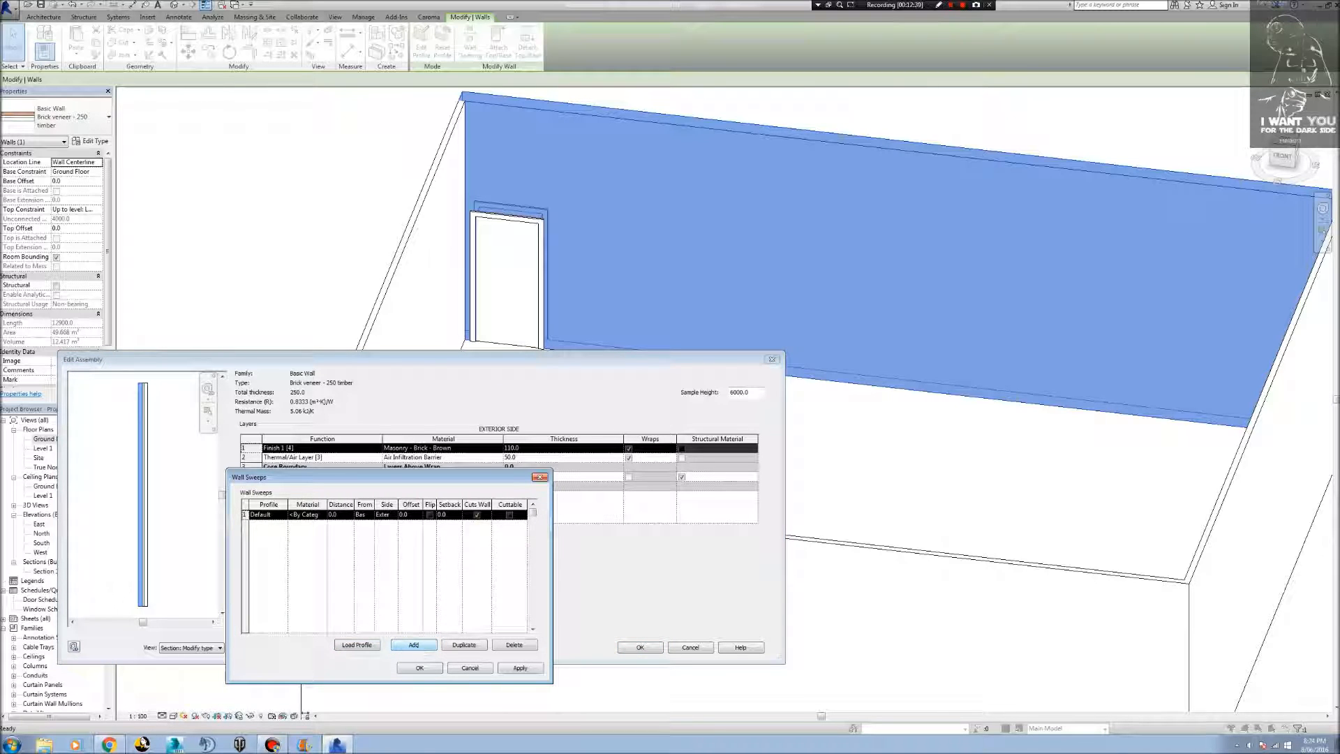
click(284, 516)
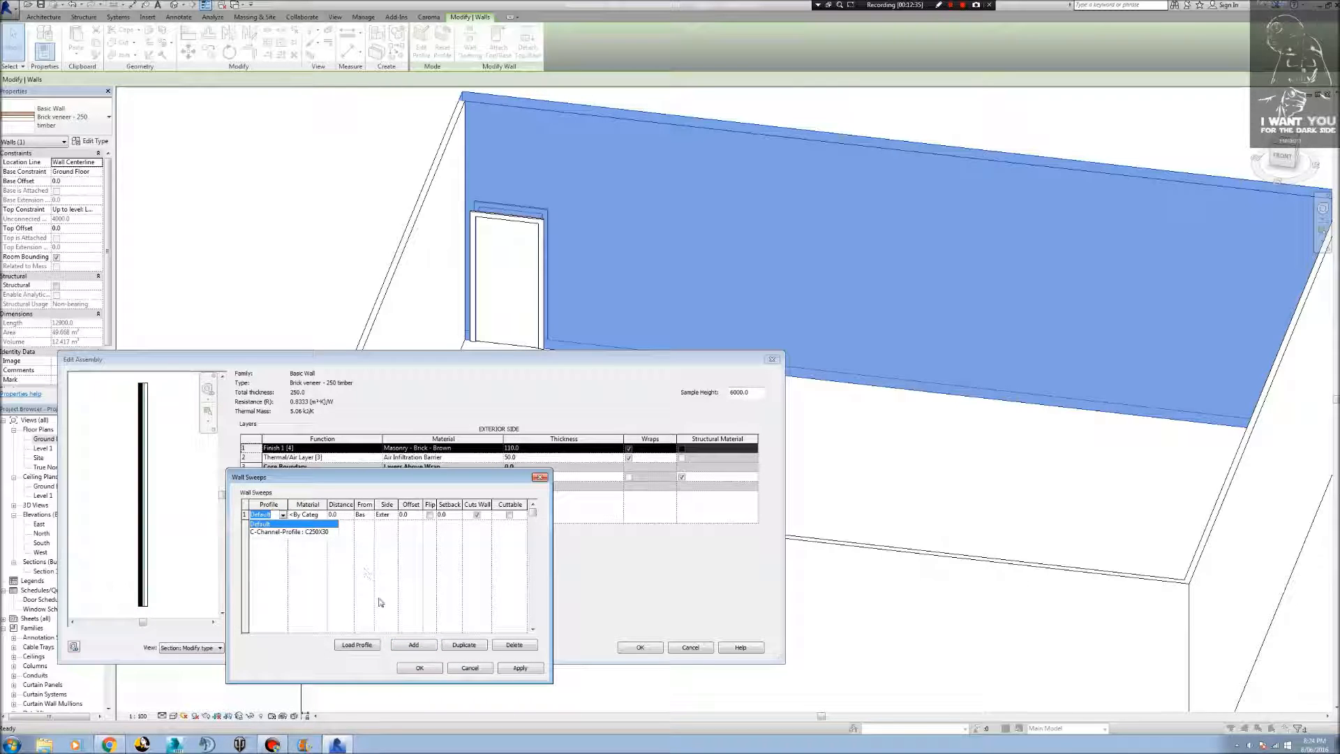
click(370, 647)
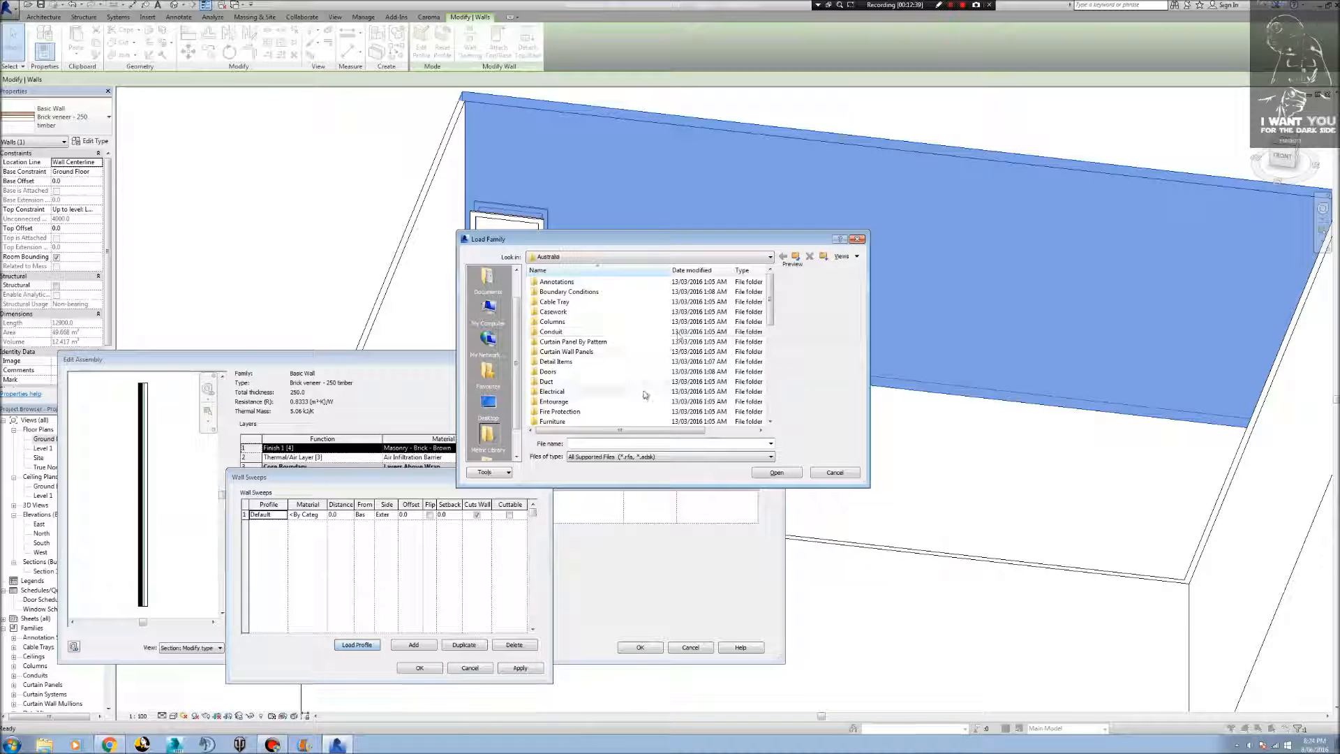
click(489, 405)
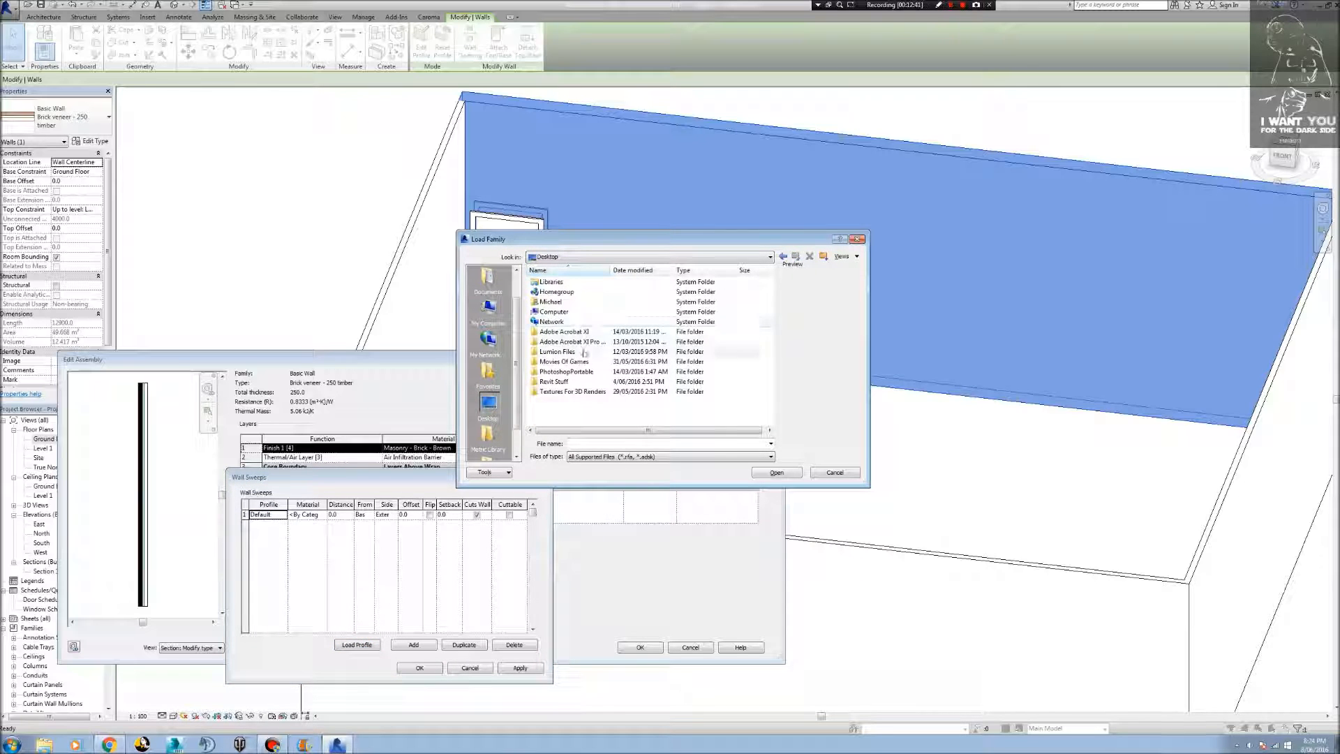
double_click(579, 381)
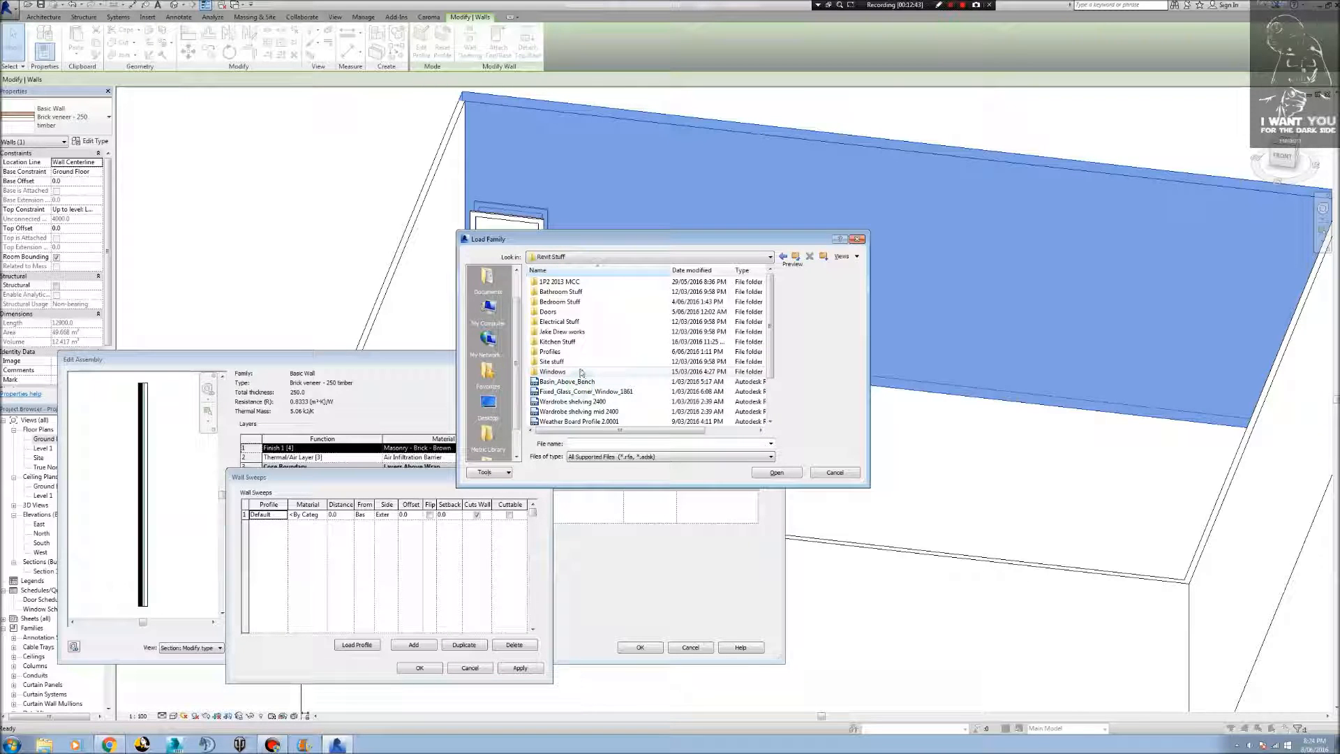
double_click(557, 352)
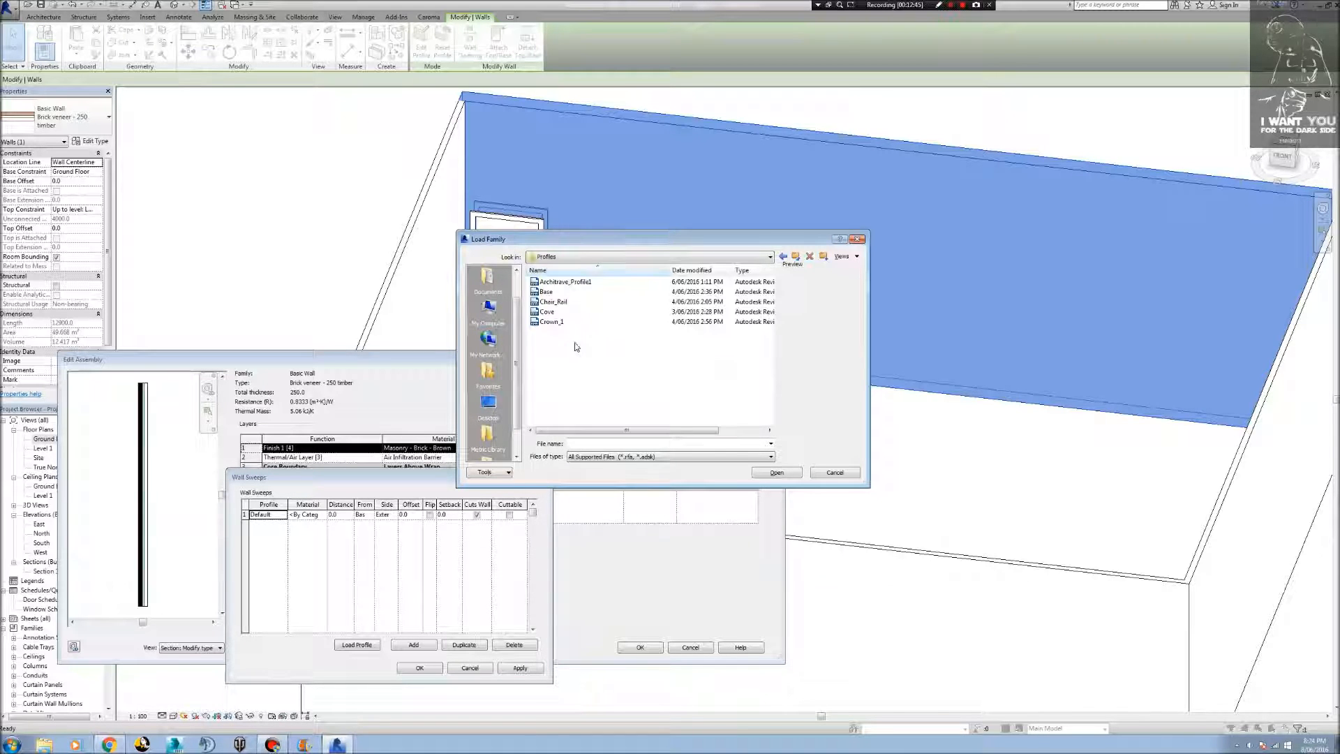
double_click(564, 282)
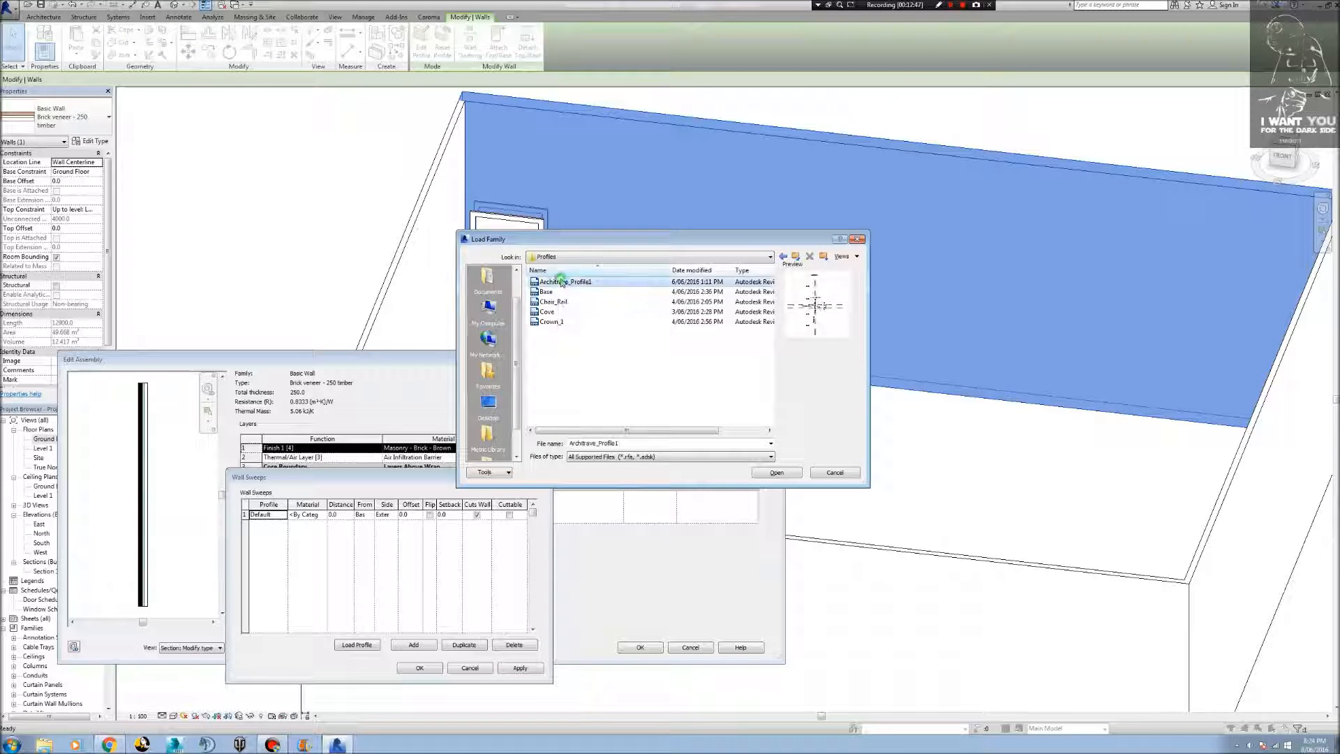
Set the new wall sweep's material to Cherry and its side to Interior, and apply the sweep settings.
click(323, 516)
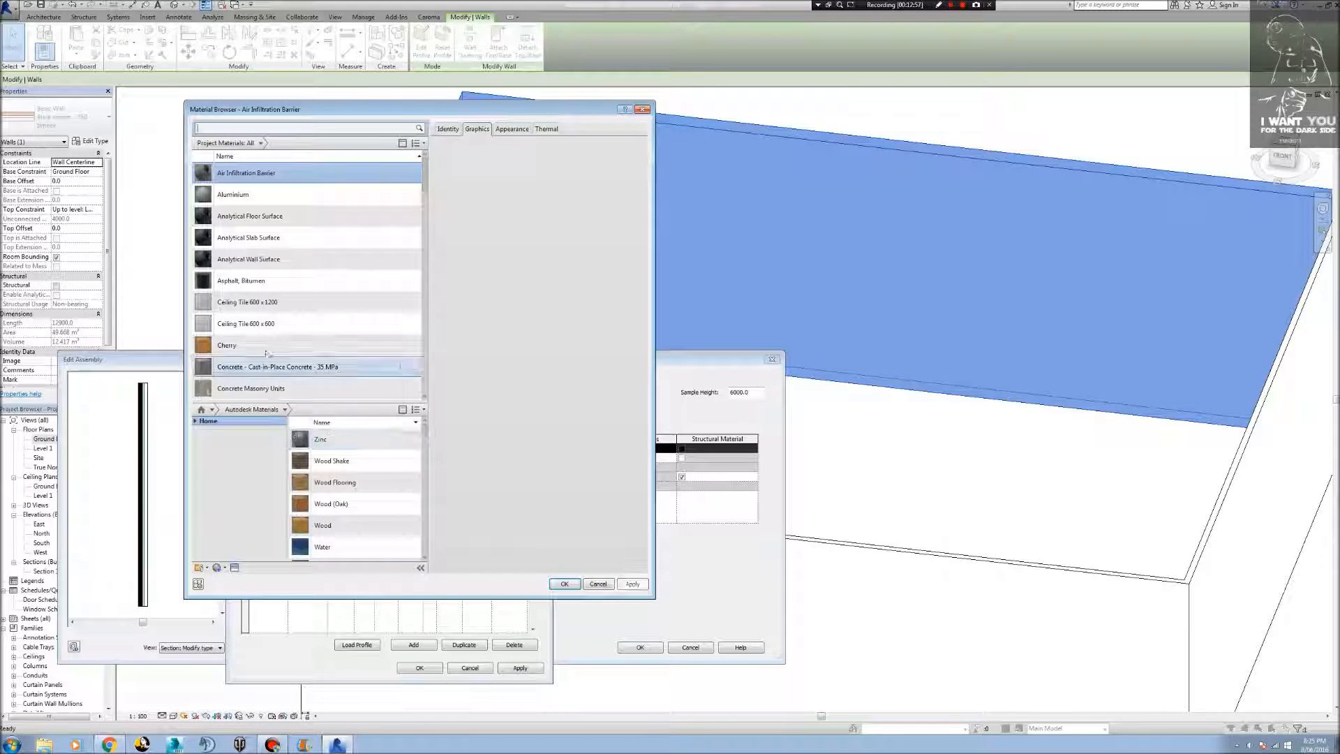
double_click(266, 351)
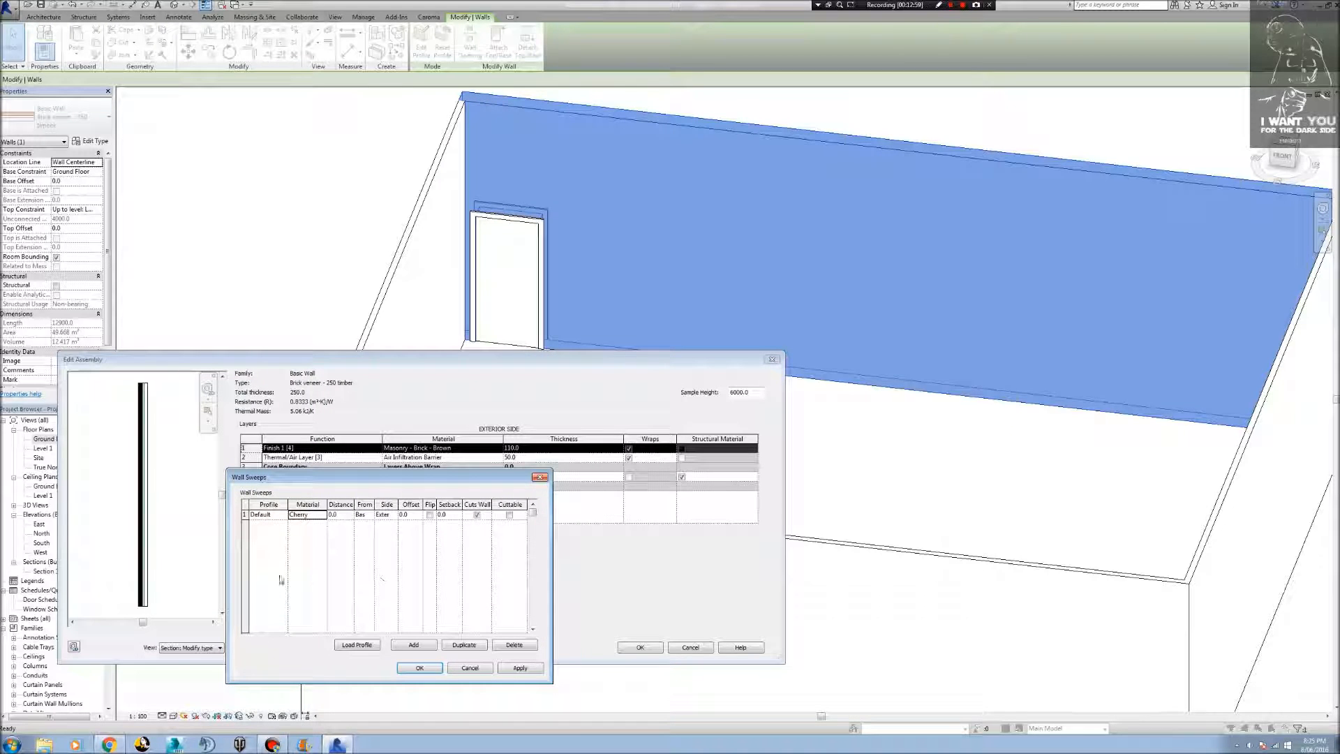
click(395, 516)
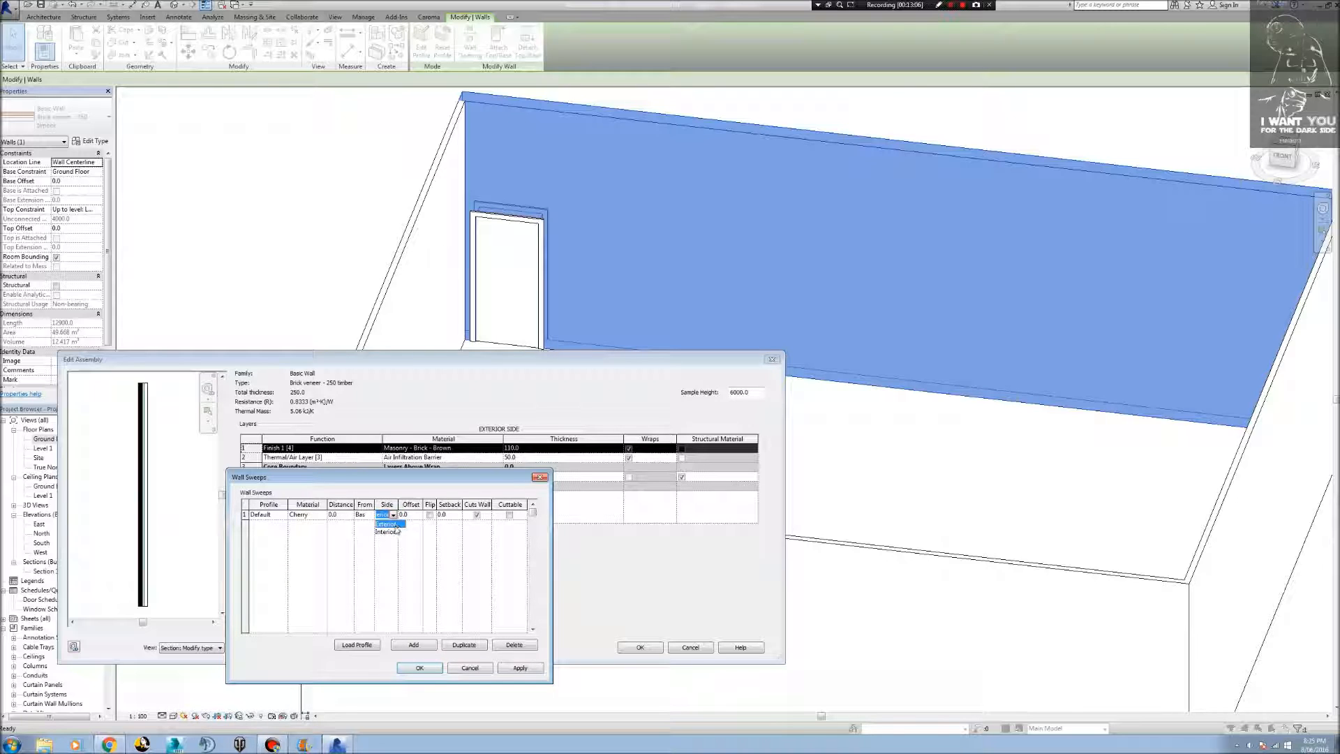
click(395, 533)
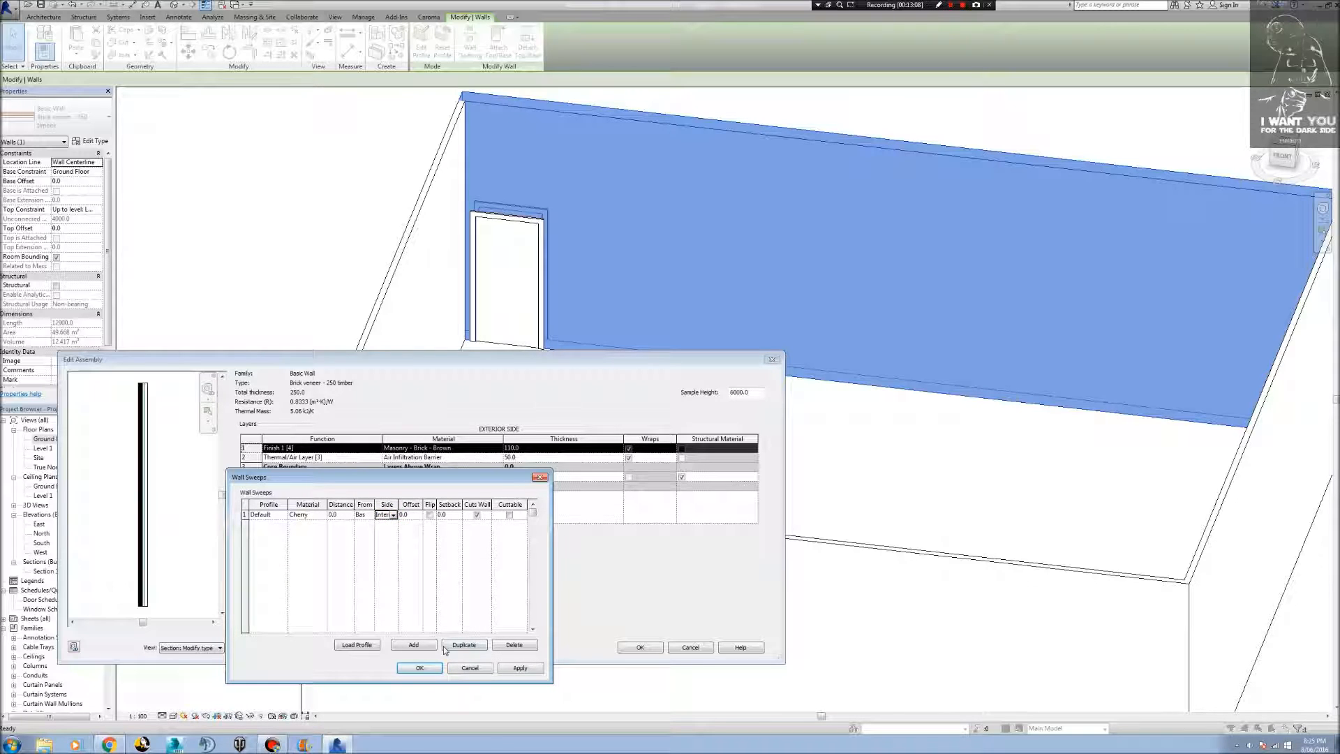
click(520, 668)
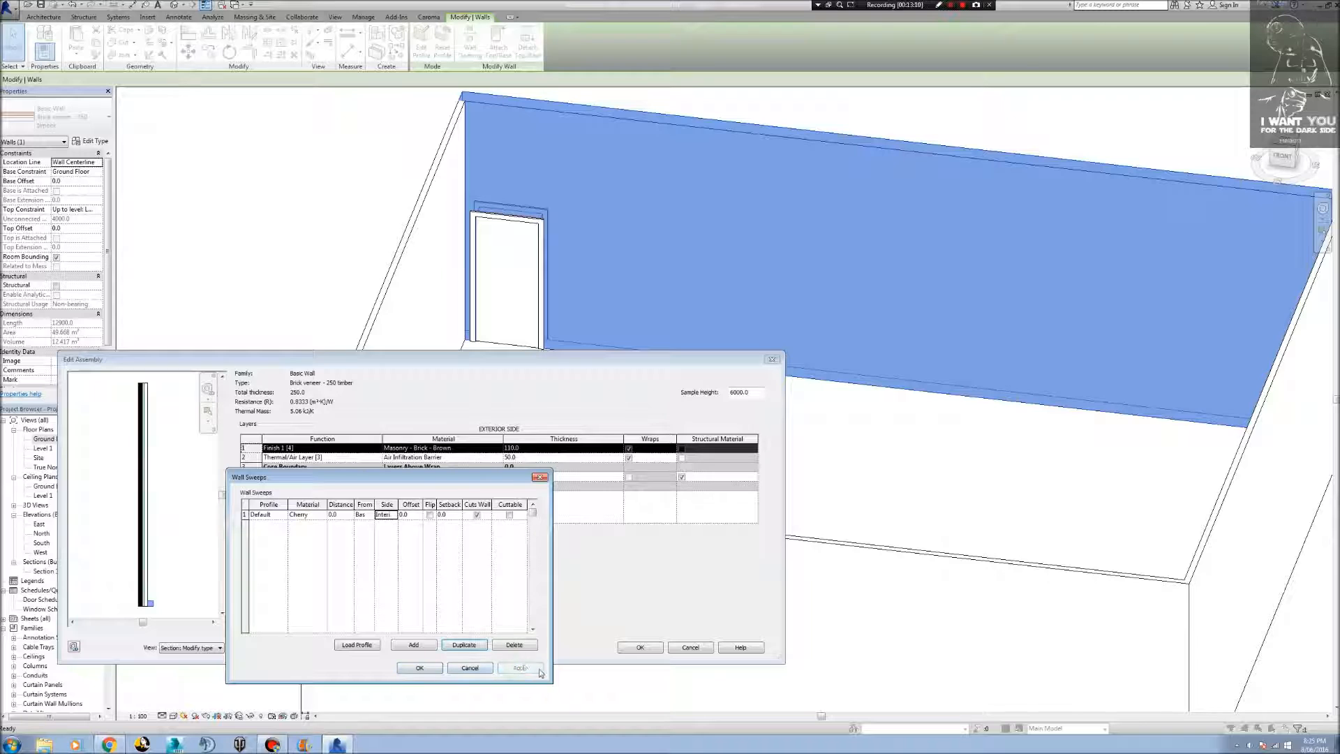
click(421, 668)
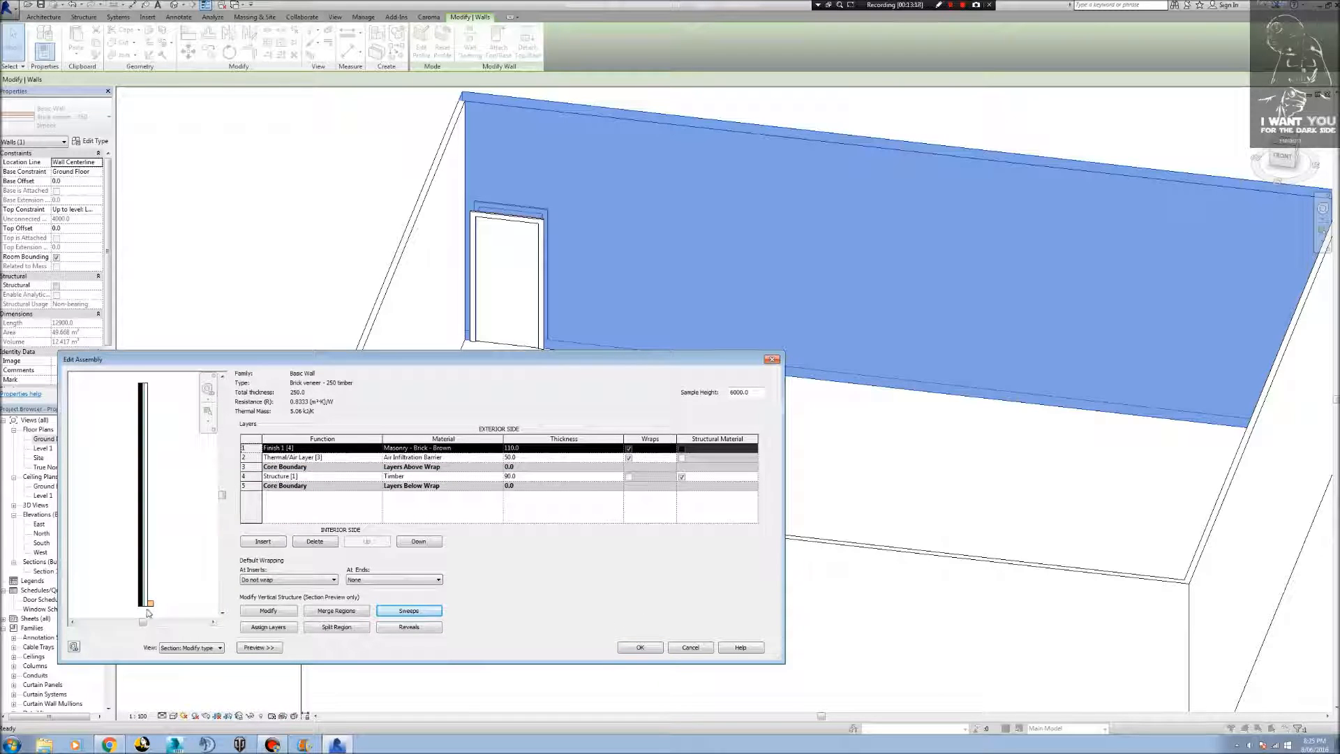
Change the wall sweep's profile from Default to Architrave_Profile1 and apply it to the wall assembly.
scroll(148, 612, up, 5)
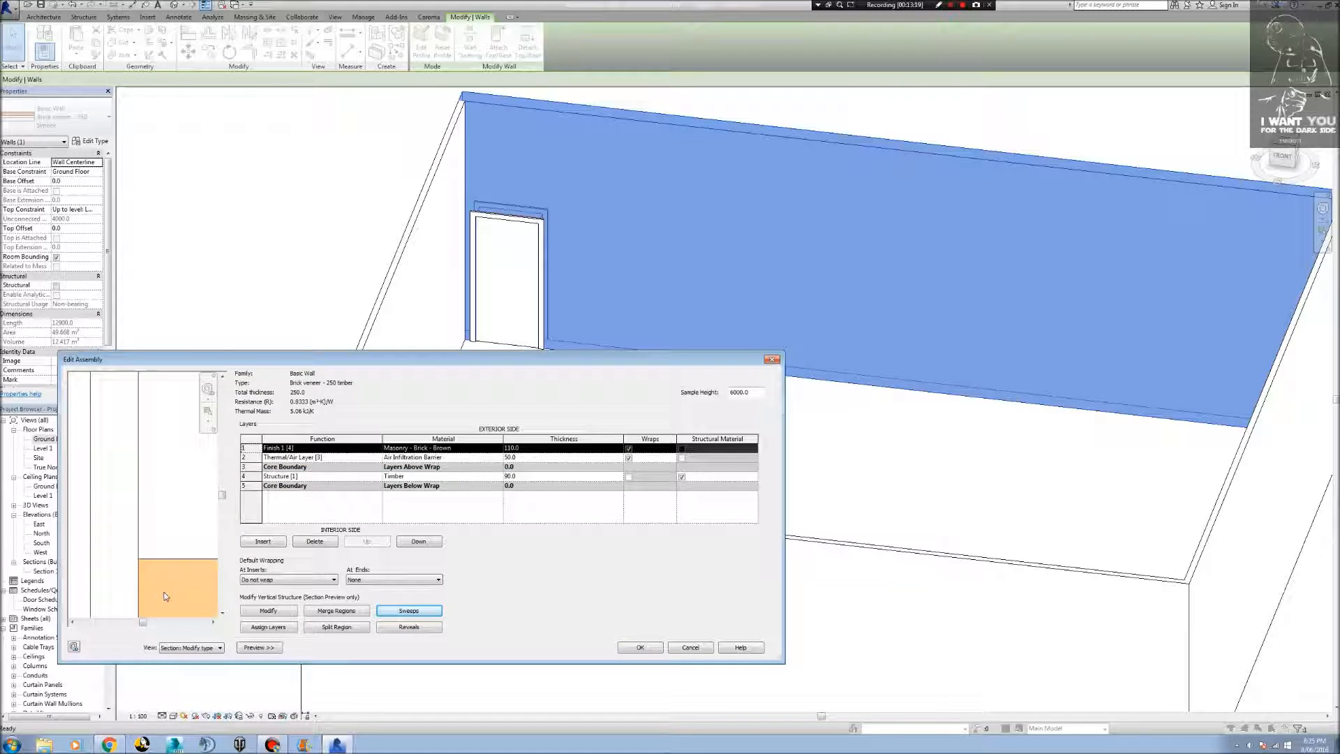
middle_drag(139, 527, 155, 461)
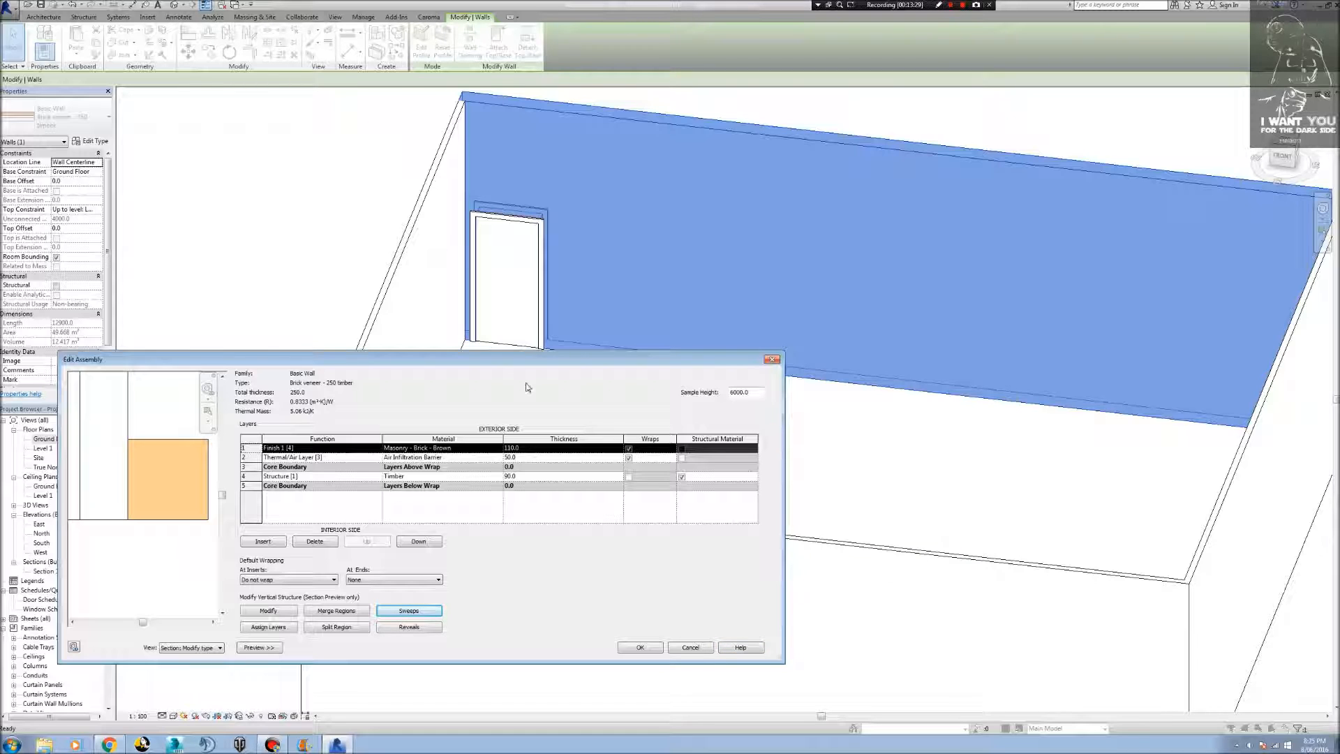
click(409, 611)
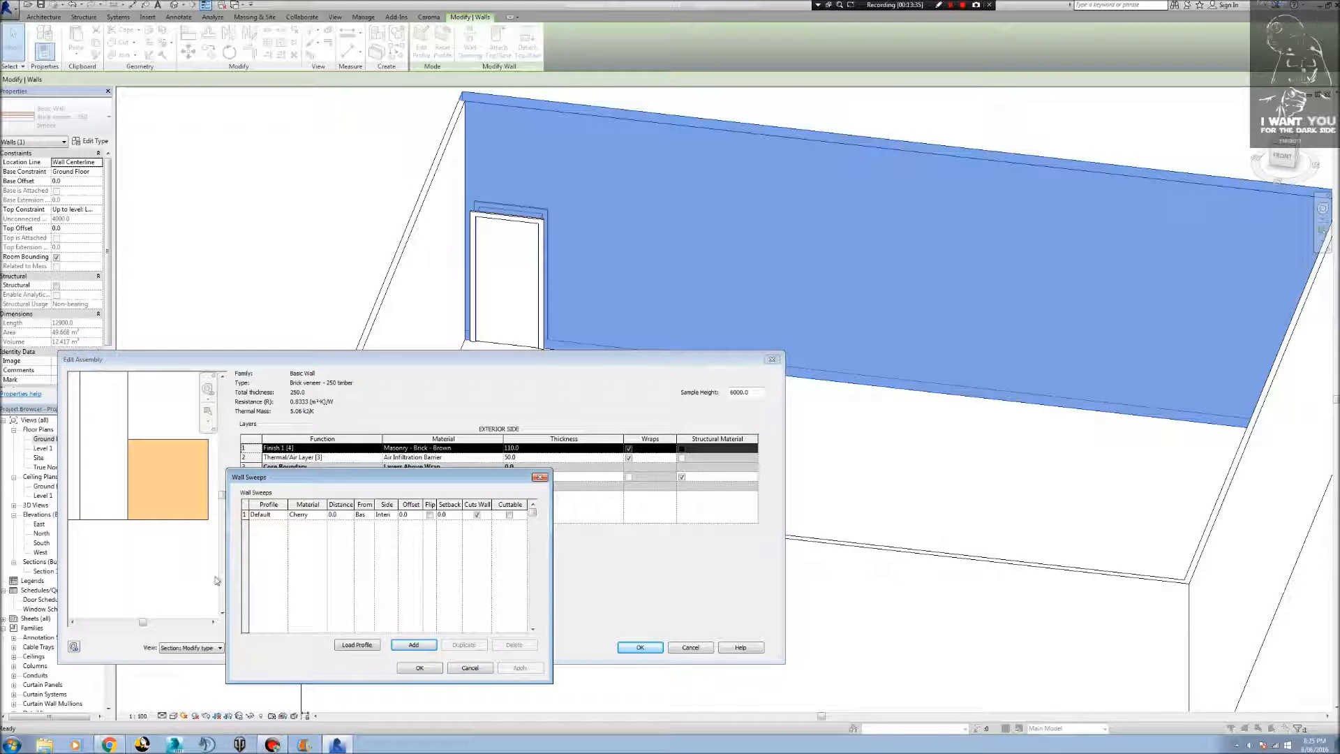
click(286, 516)
click(283, 515)
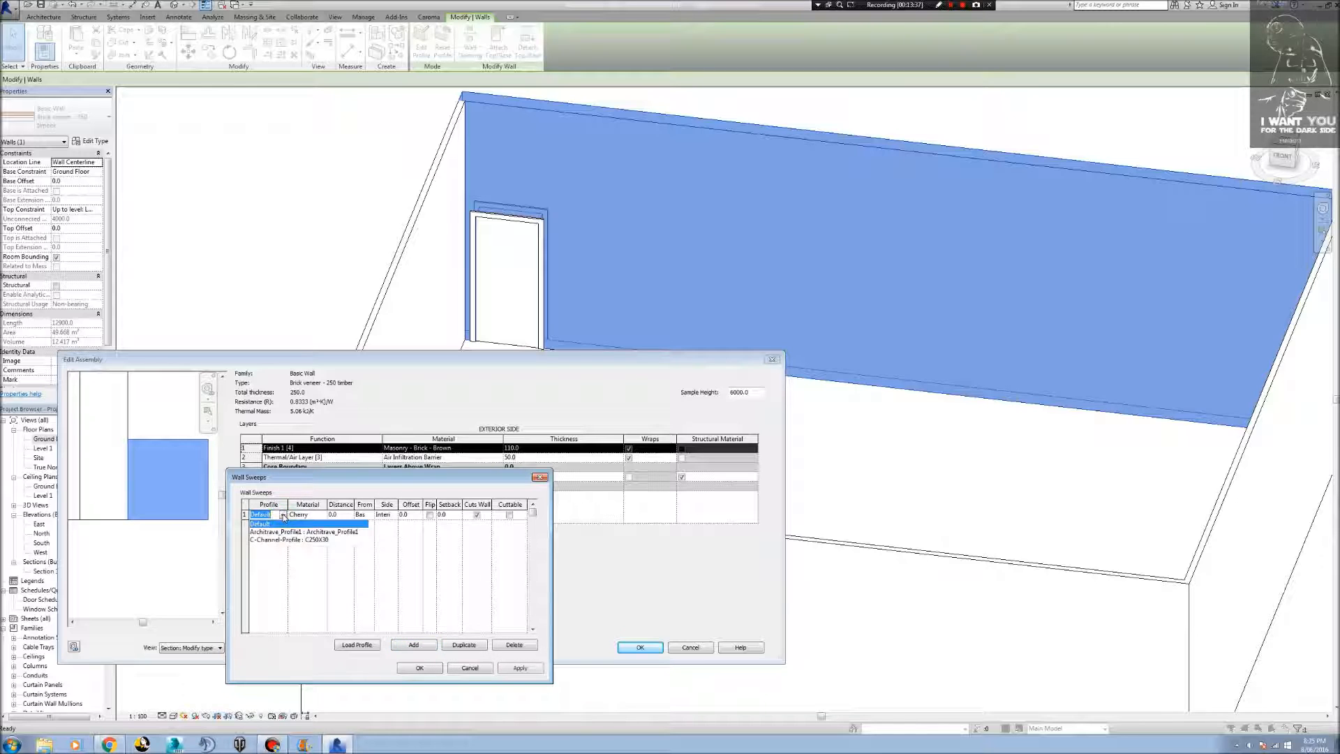
click(290, 538)
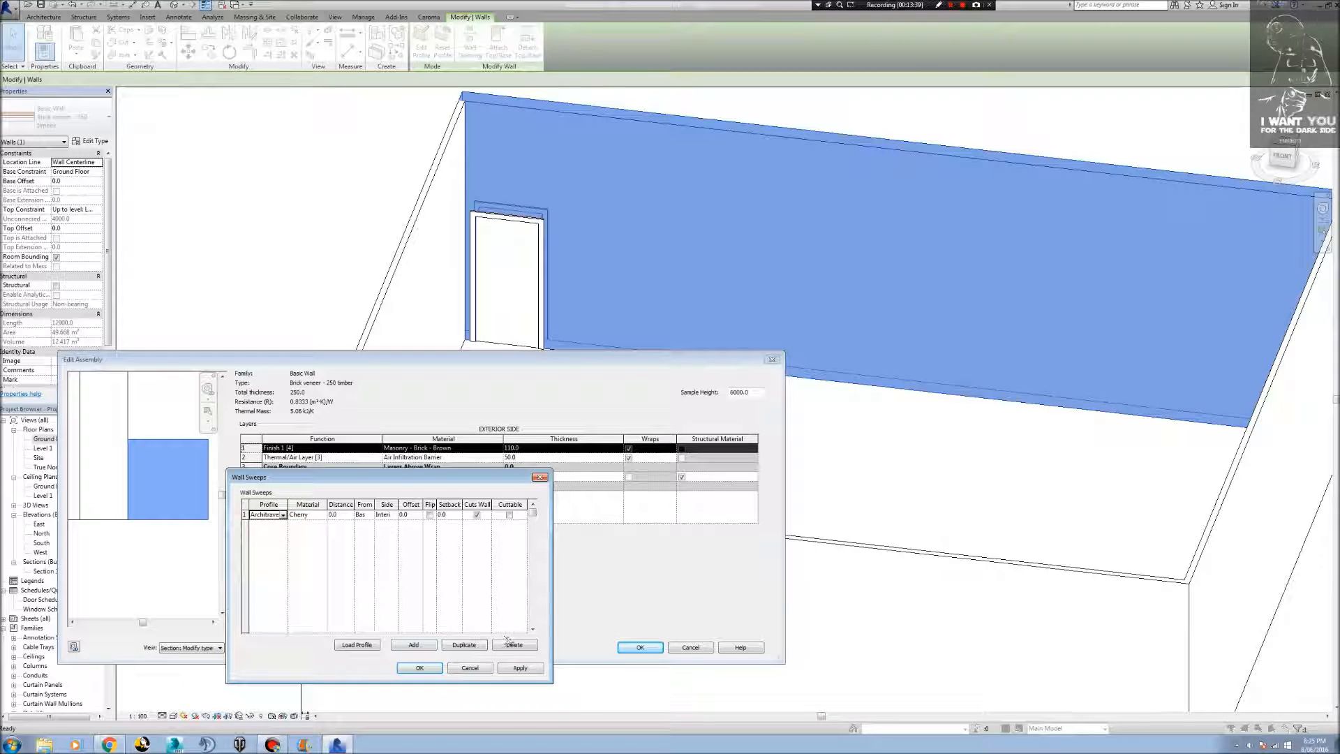
click(521, 668)
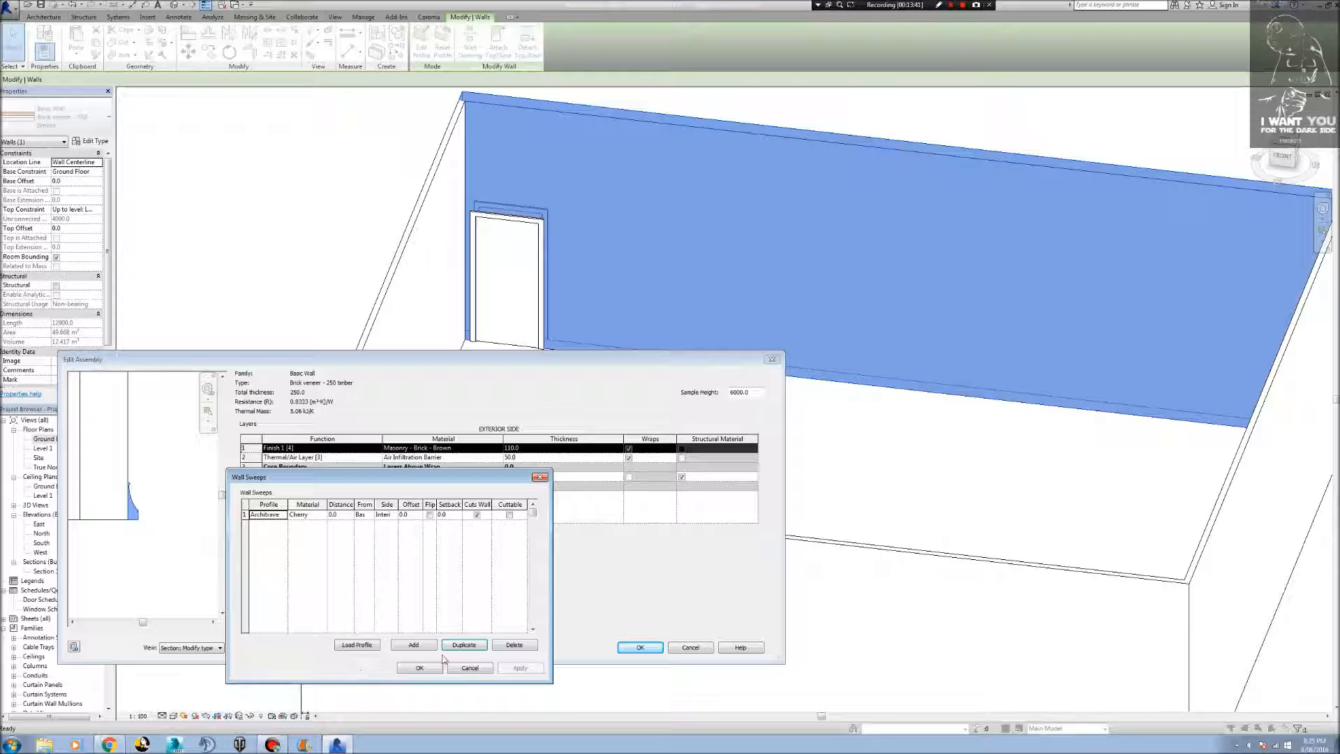
click(419, 668)
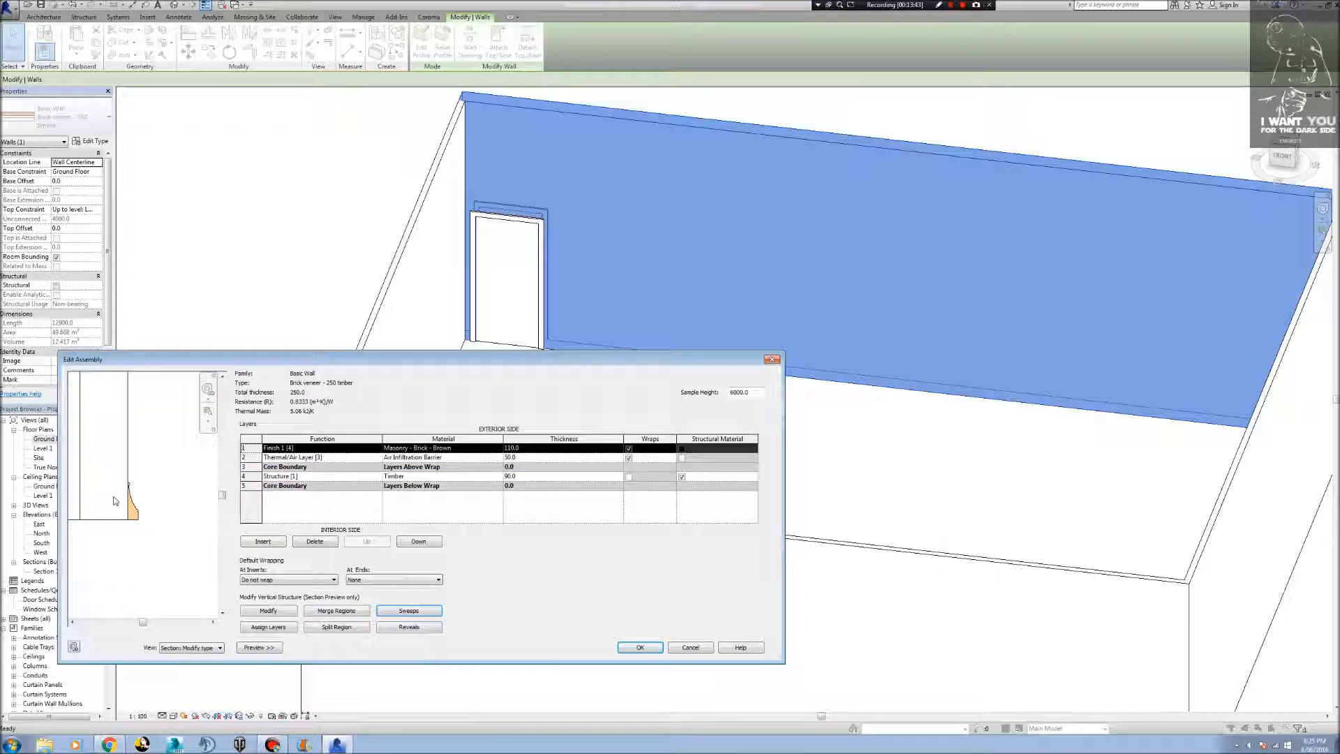
Examine the architrave sweep's shape at the base of the wall in the section preview.
scroll(140, 531, up, 5)
scroll(150, 481, down, 4)
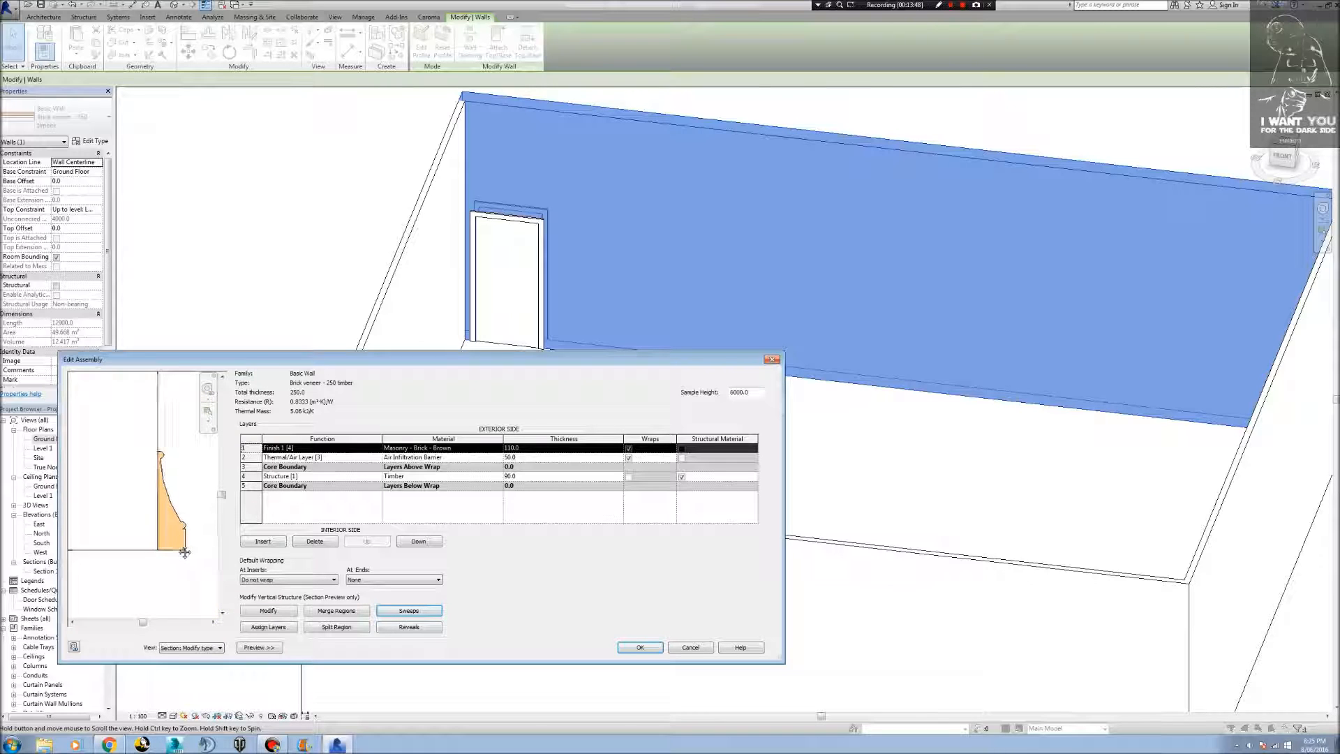
scroll(184, 552, up, 3)
scroll(168, 530, down, 5)
scroll(182, 550, up, 3)
scroll(195, 544, down, 4)
scroll(195, 543, up, 4)
scroll(170, 549, down, 3)
scroll(169, 555, up, 3)
scroll(170, 554, up, 2)
scroll(171, 554, down, 3)
scroll(178, 555, up, 4)
scroll(180, 555, down, 3)
scroll(173, 550, up, 4)
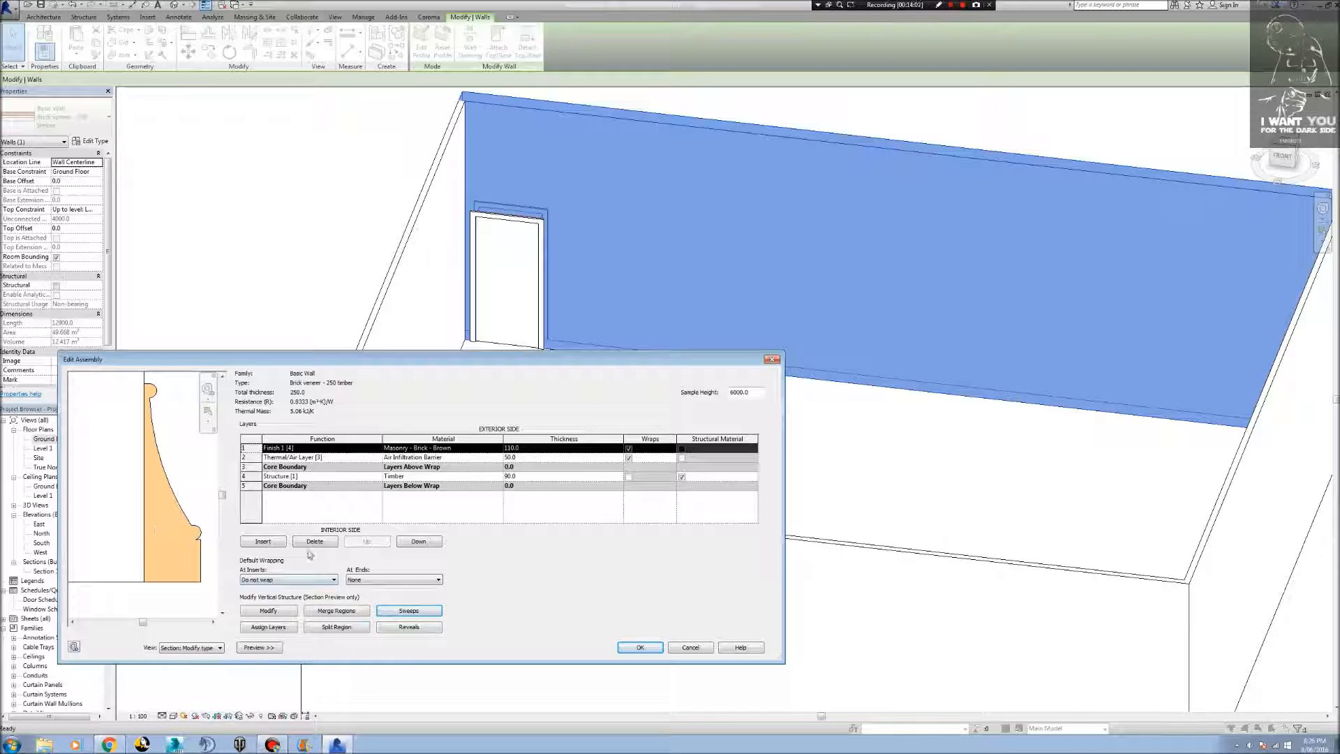
Accept the edited wall assembly and apply the type changes to the Brick veneer - 250 timber walls.
click(641, 647)
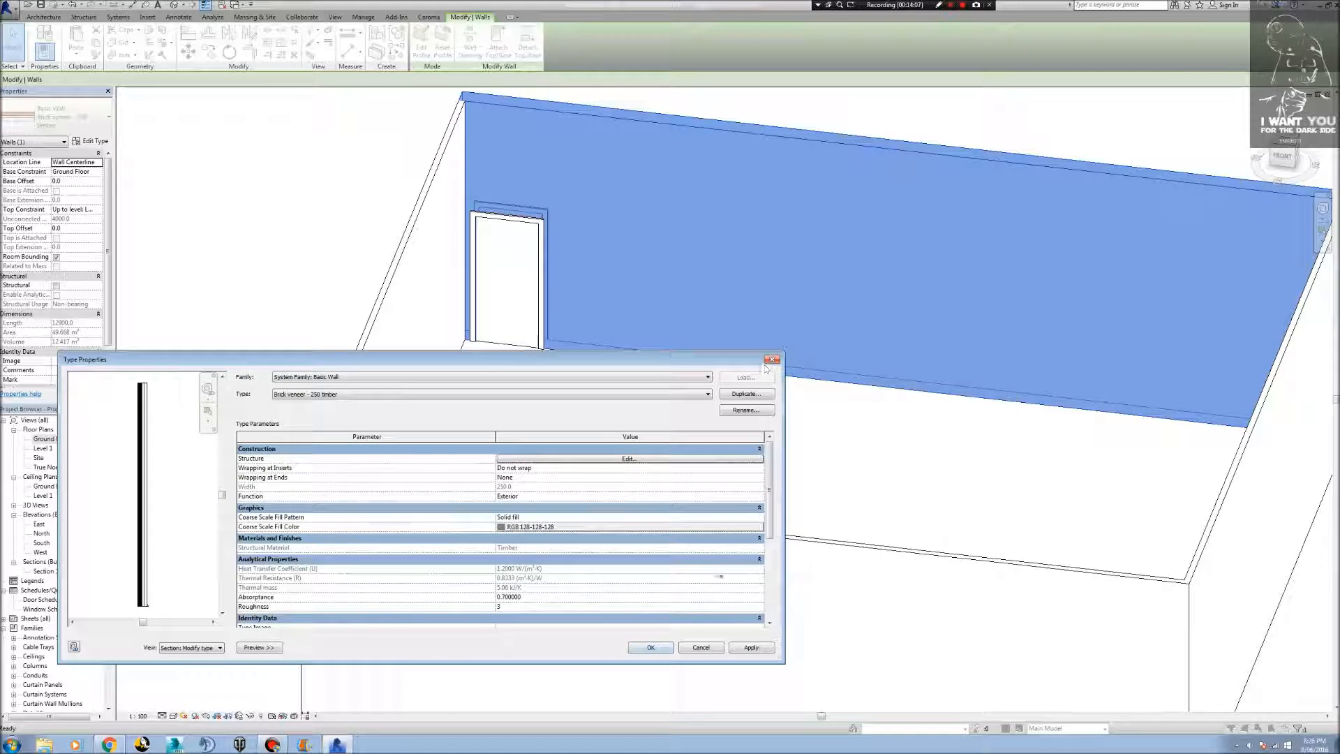
click(733, 649)
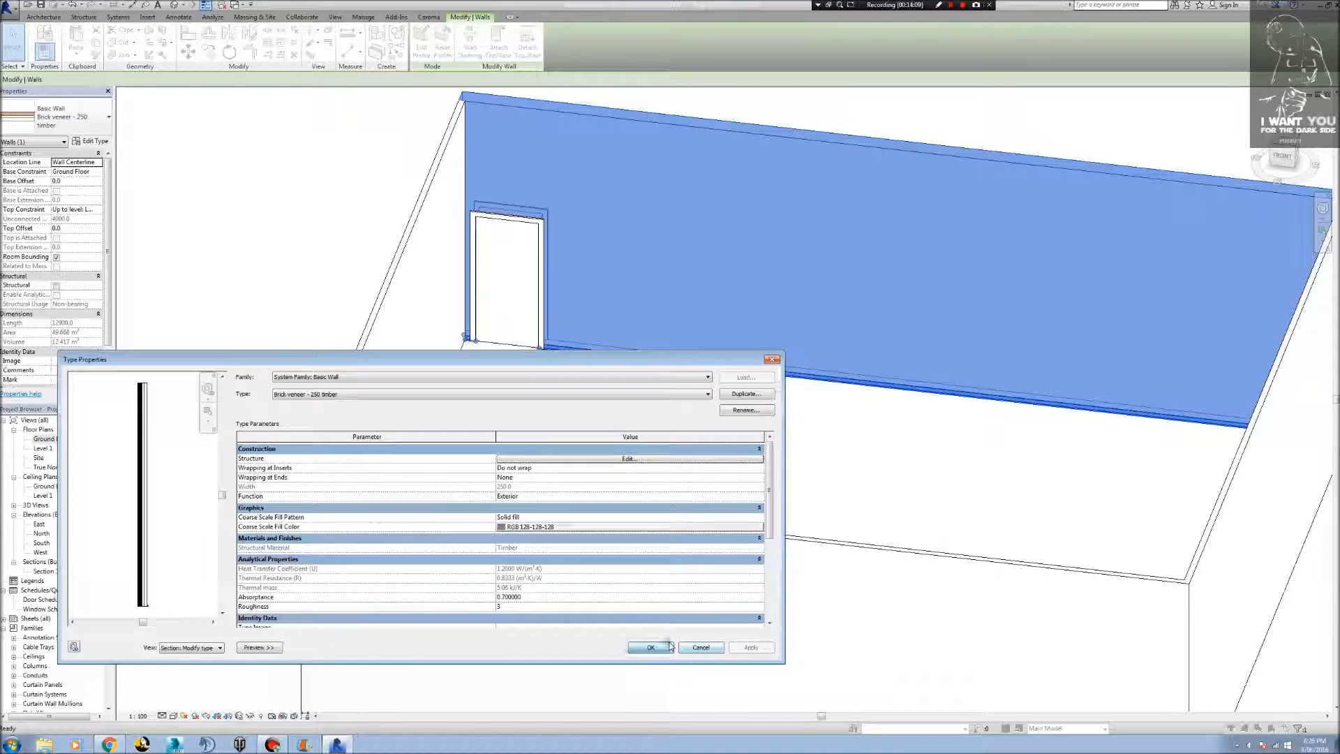
click(657, 648)
Inspect the sweep along the base of the Entry door wall and its end beside the door frame in 3D.
click(380, 353)
scroll(569, 340, up, 5)
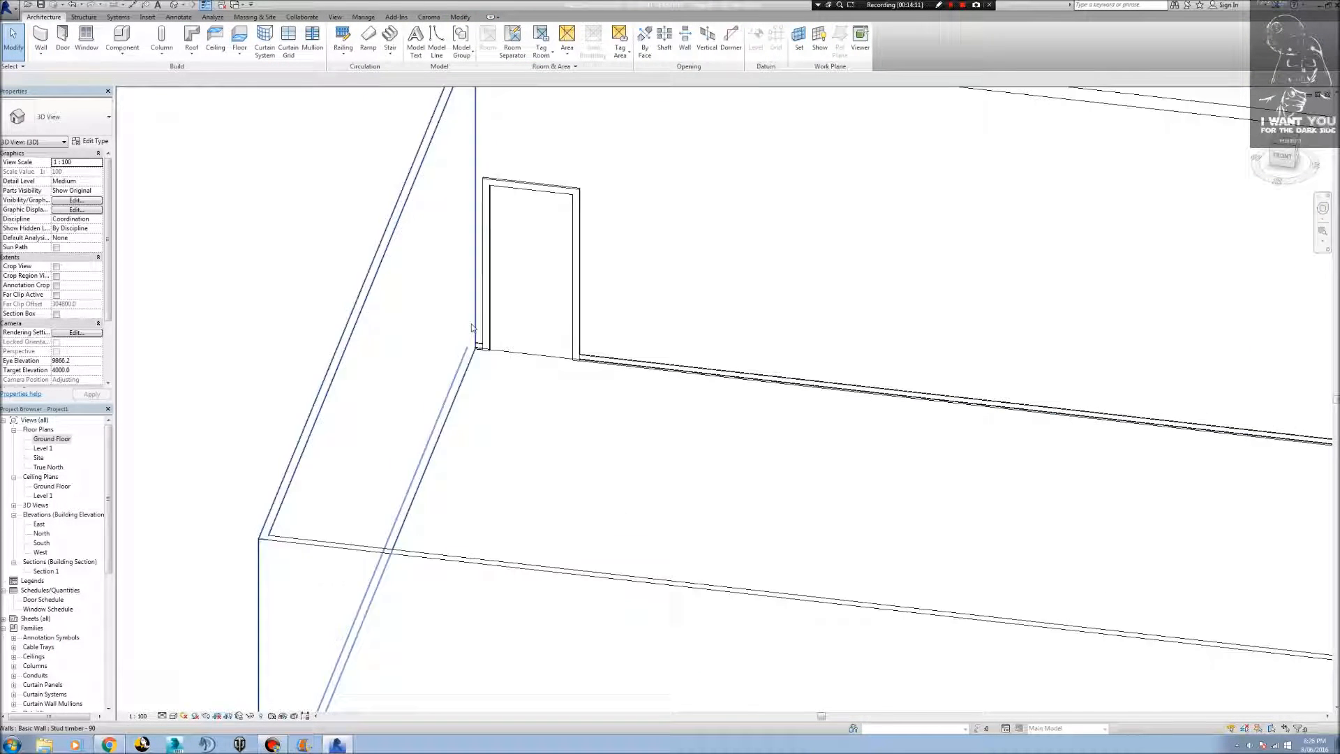
scroll(571, 349, up, 2)
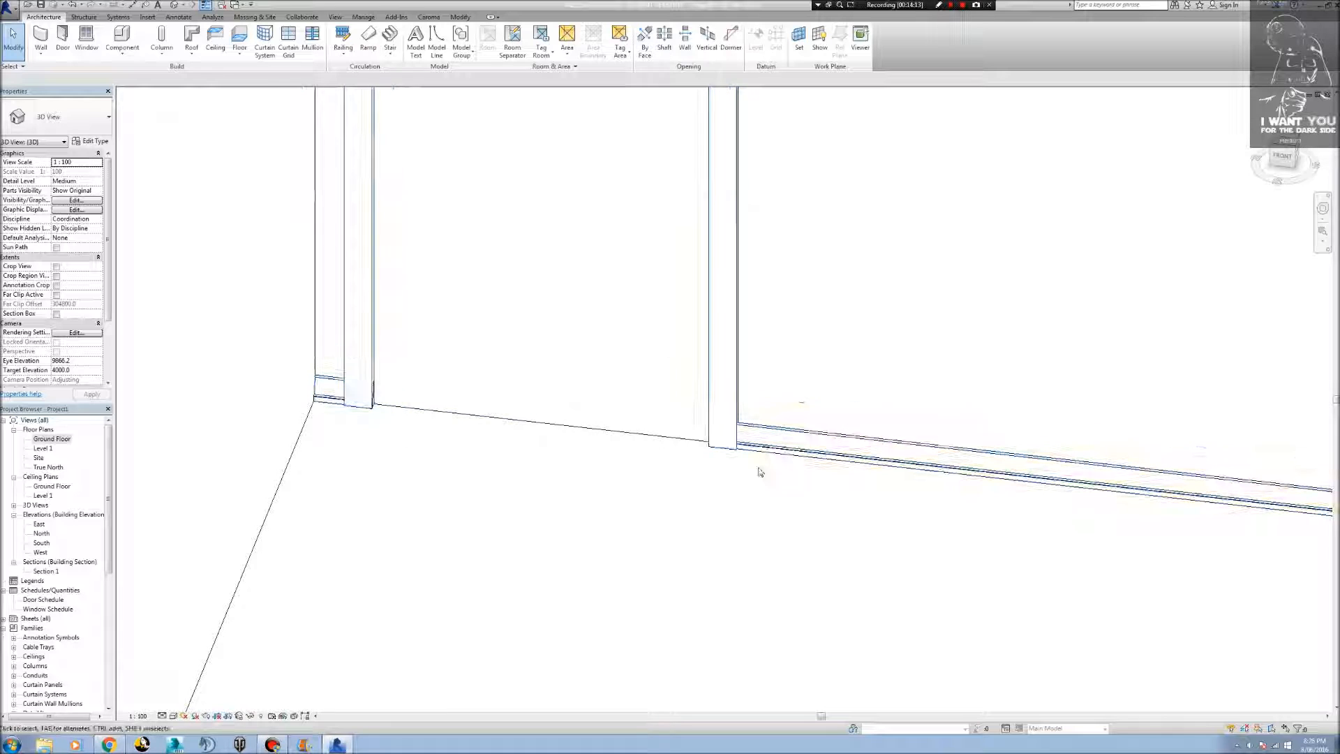
scroll(754, 461, up, 3)
shift+middle_drag(736, 392, 824, 560)
scroll(815, 531, down, 2)
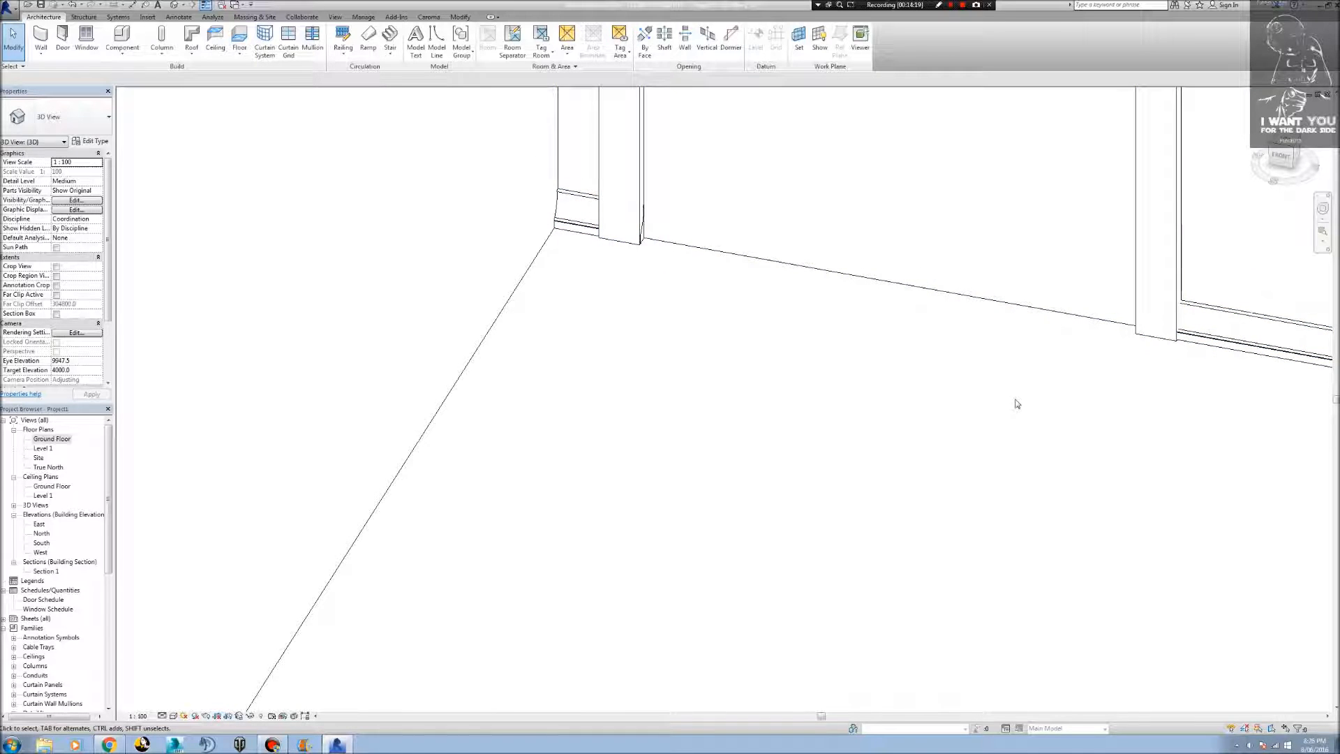
scroll(645, 235, up, 4)
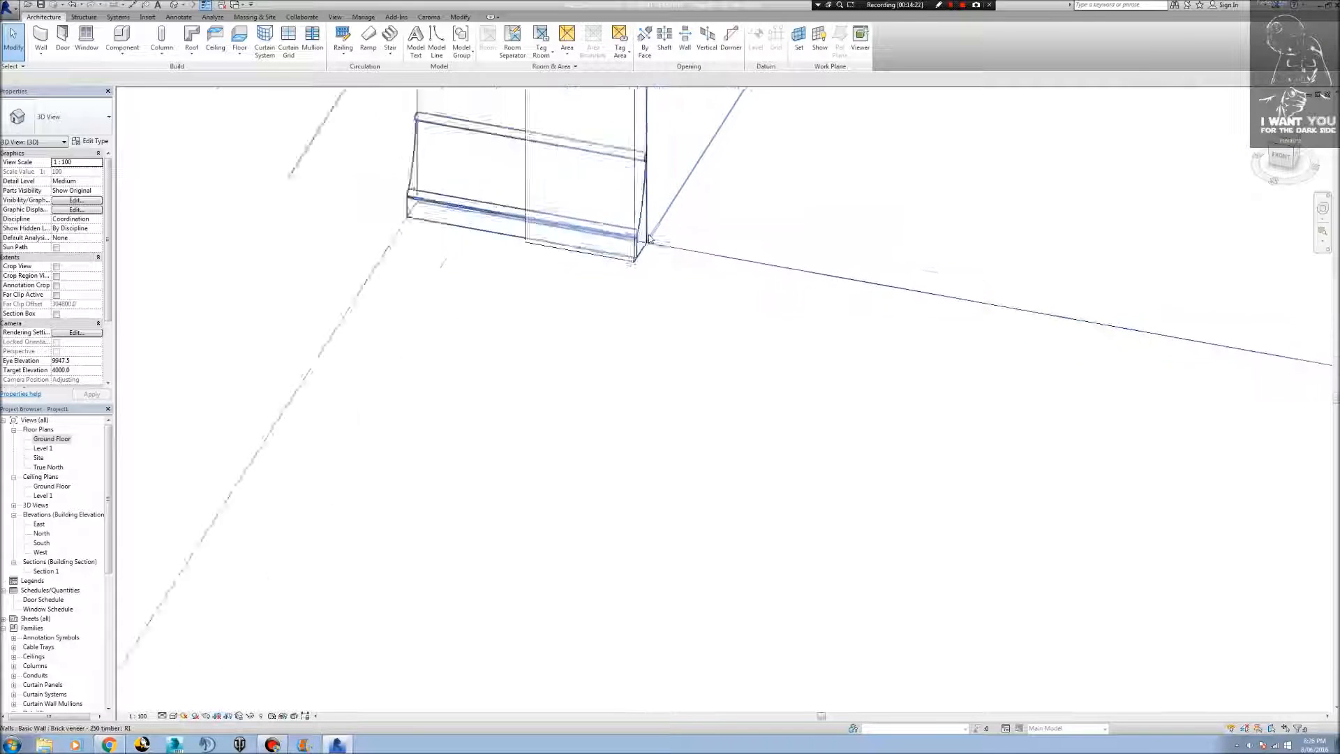
scroll(639, 161, up, 1)
scroll(605, 288, up, 2)
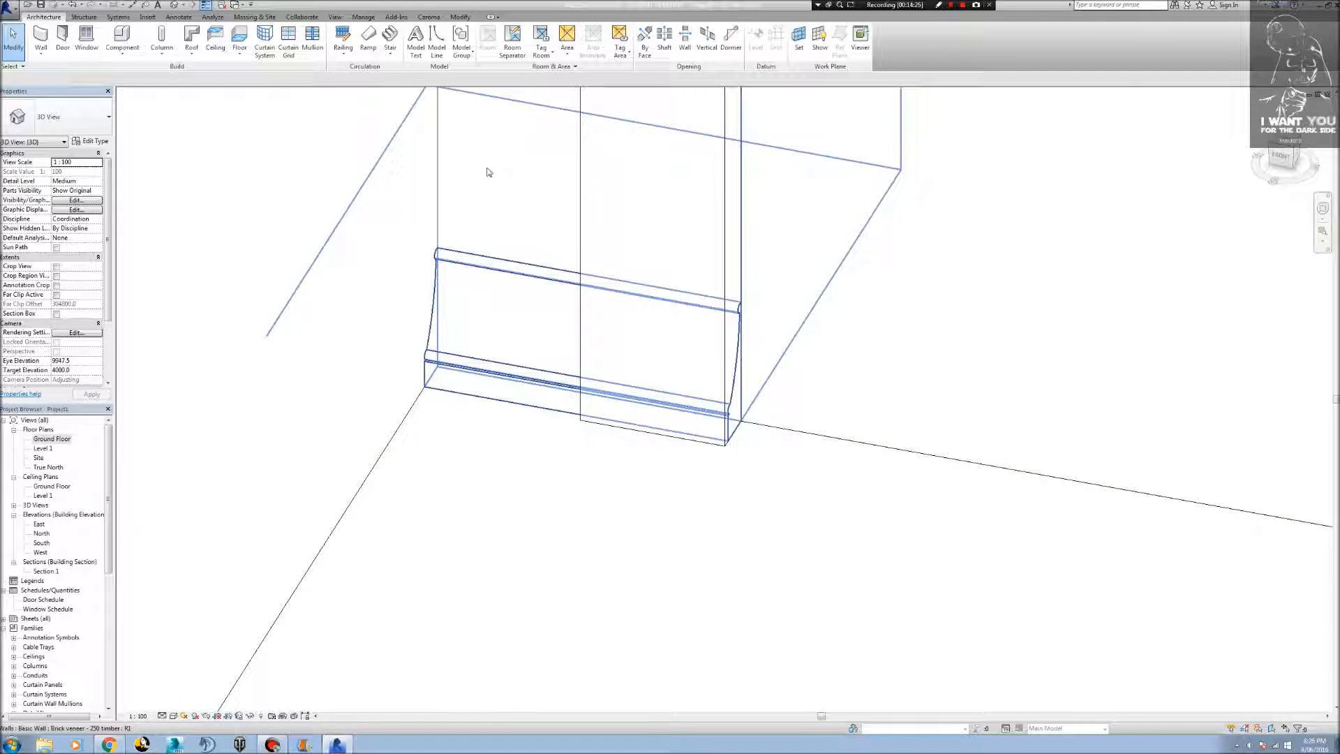
Try to trim the brick veneer wall with its sweep at the Entry door frame using Trim/Extend to Corner.
click(461, 17)
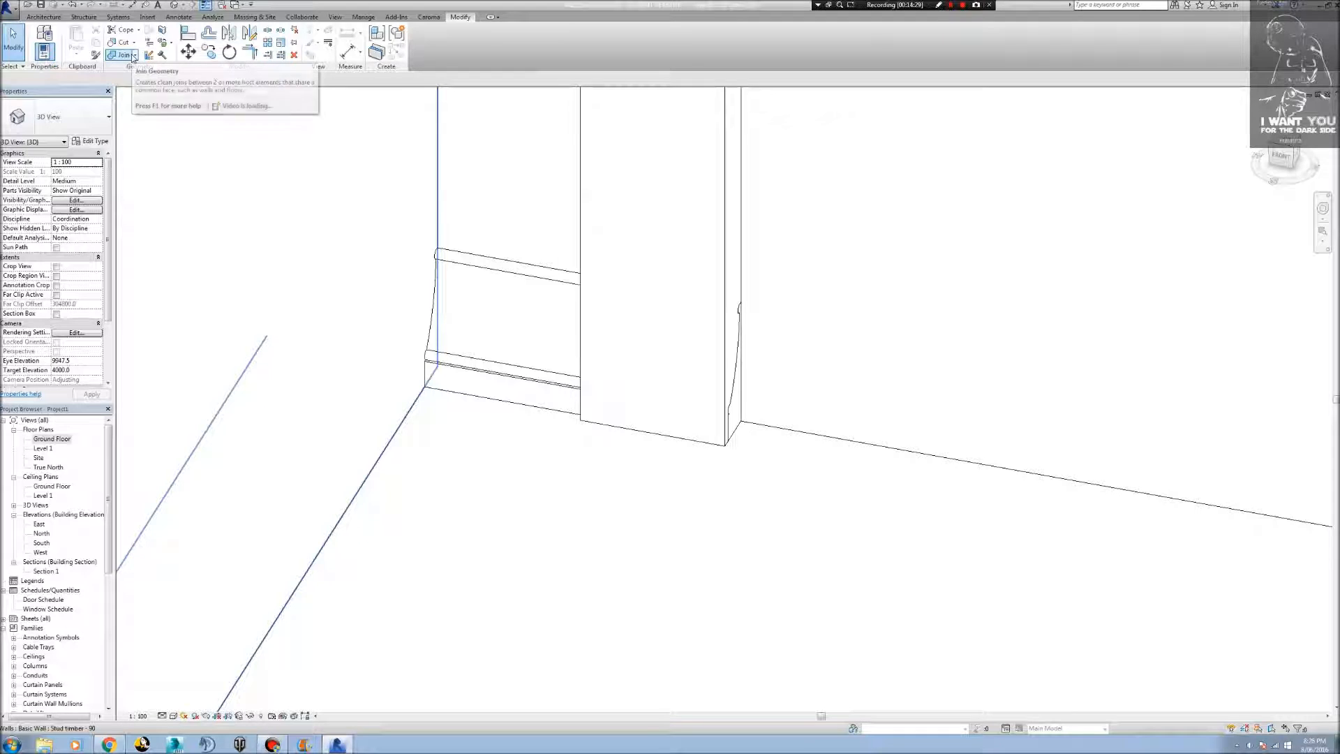
click(249, 53)
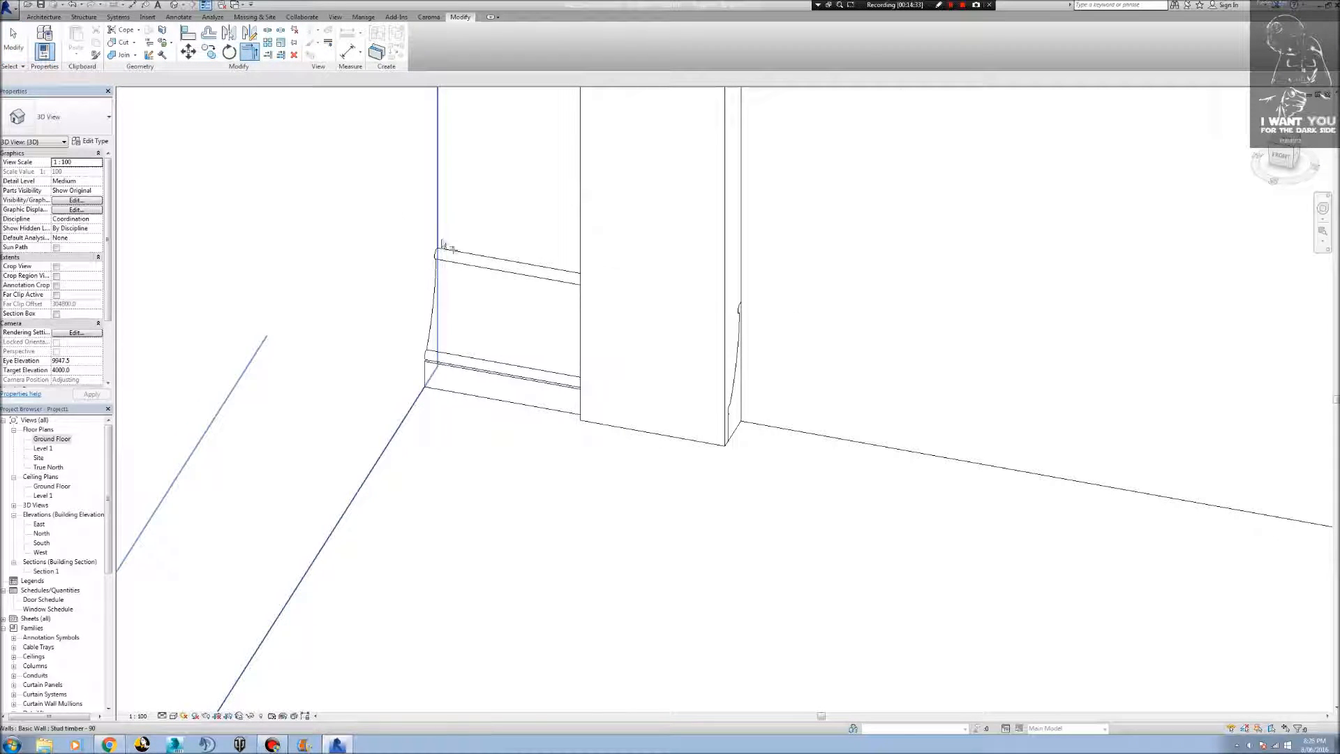
click(503, 273)
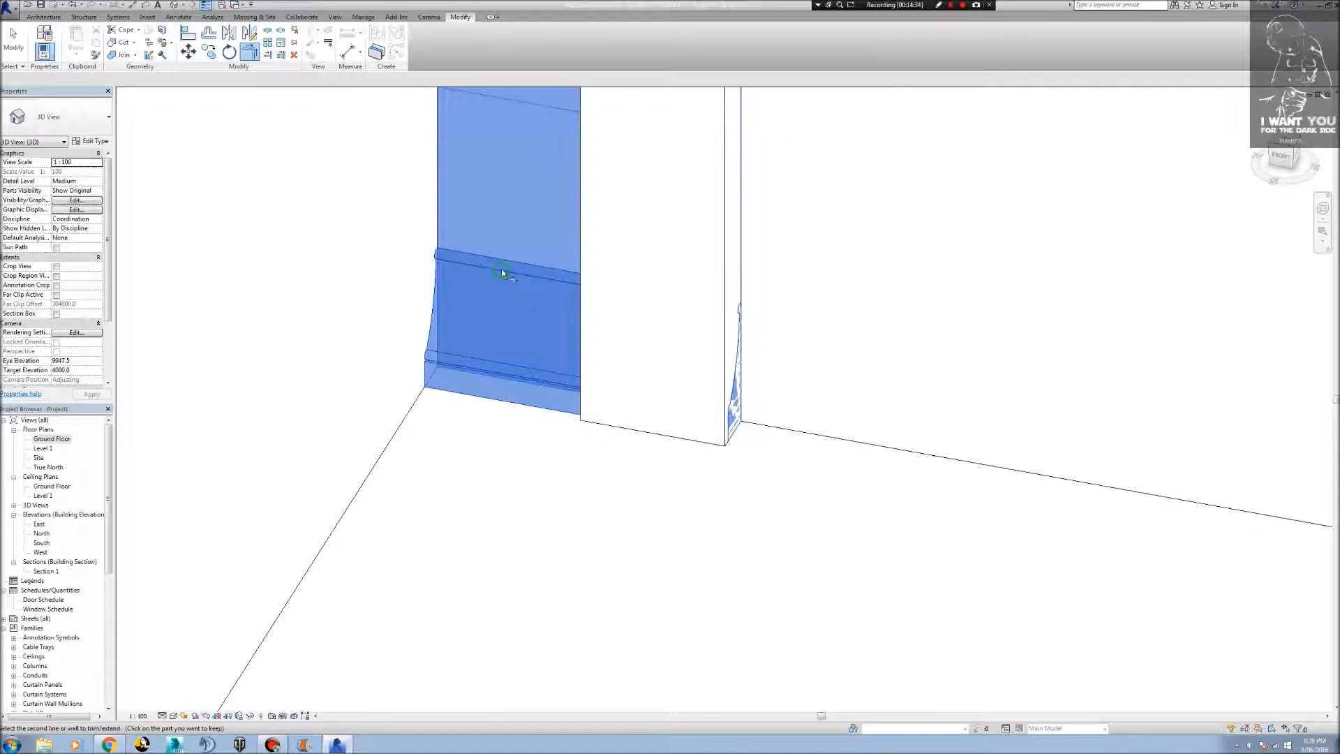
click(580, 274)
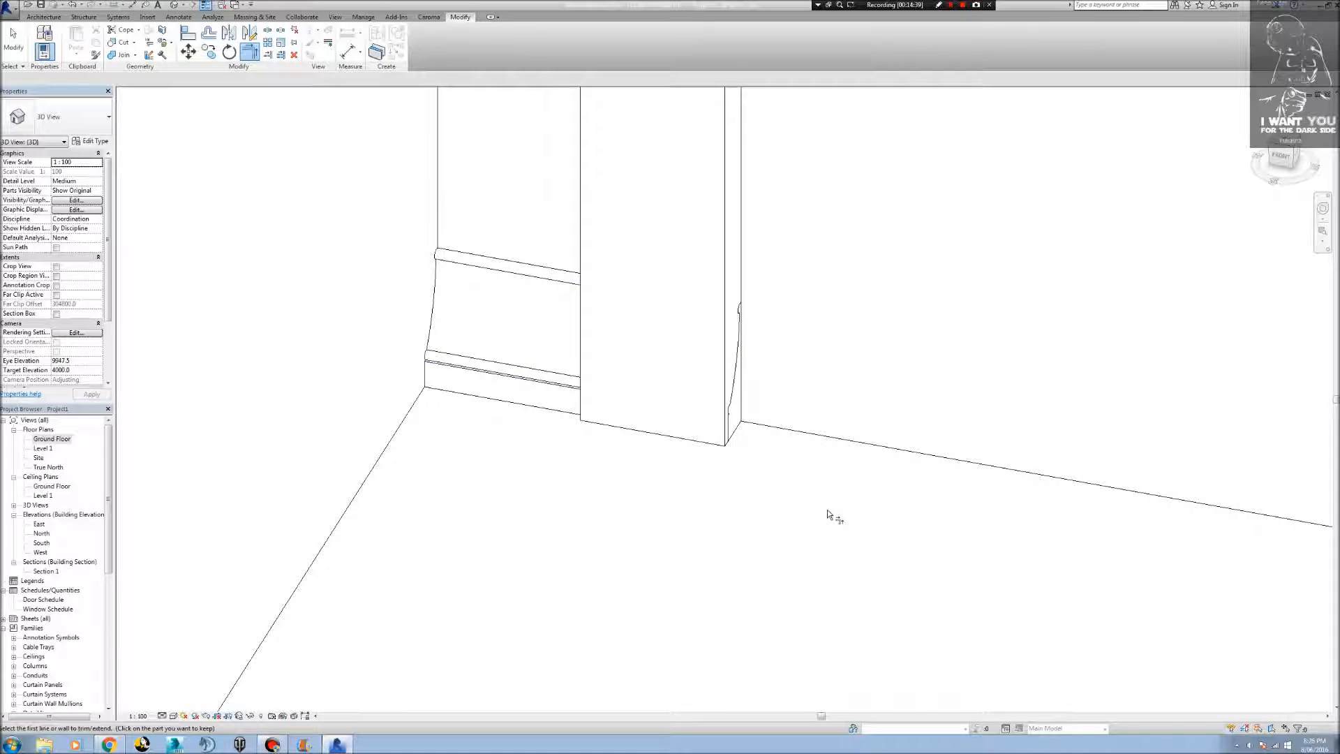
Look over both sides of the Entry door opening and the whole room in 3D to check the sweep's extent.
scroll(828, 510, down, 3)
scroll(829, 515, down, 2)
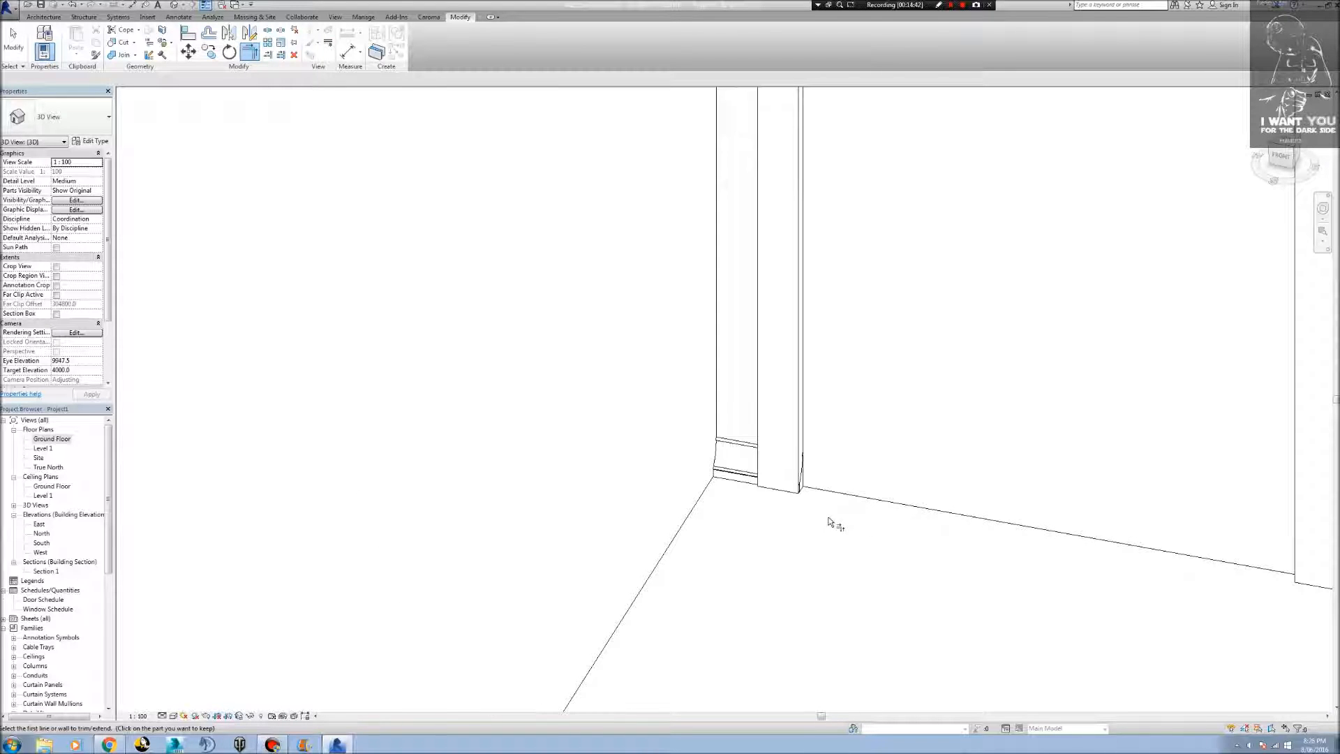
middle_drag(899, 531, 455, 493)
scroll(755, 539, up, 6)
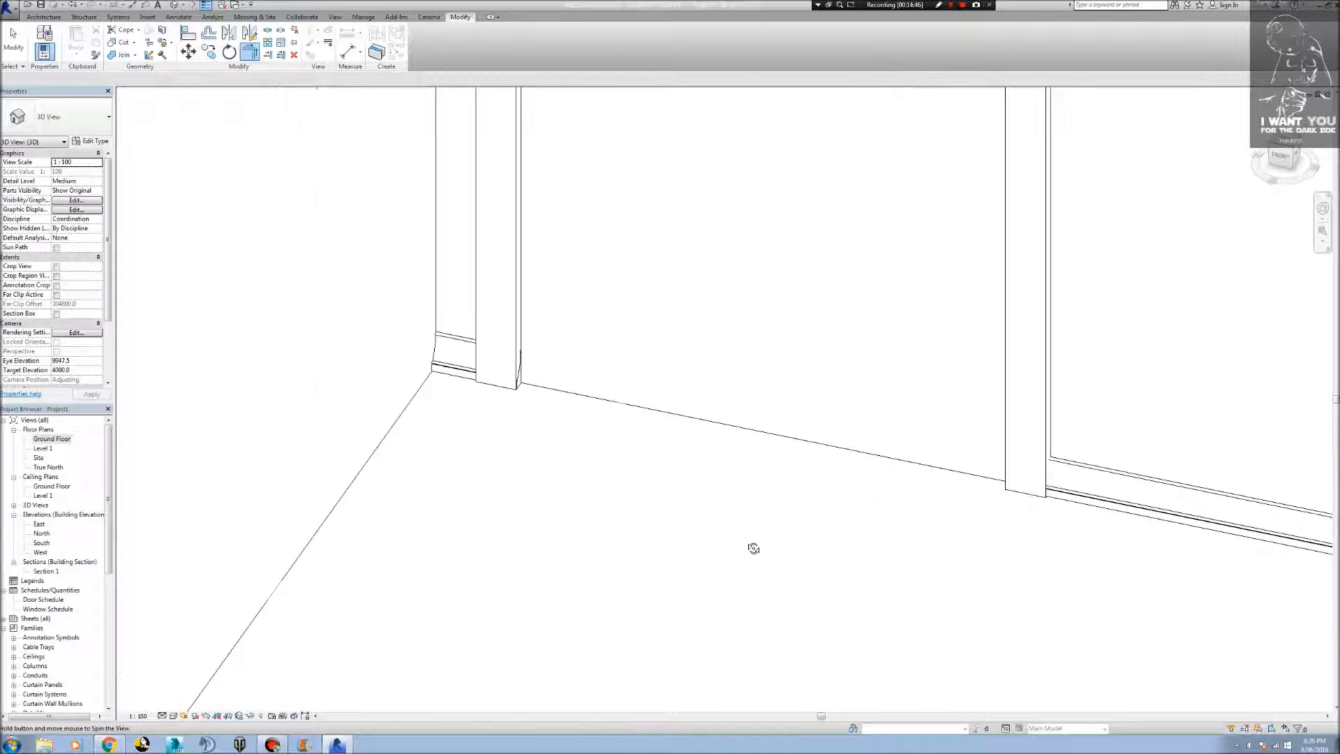
middle_drag(714, 524, 921, 461)
scroll(920, 460, down, 5)
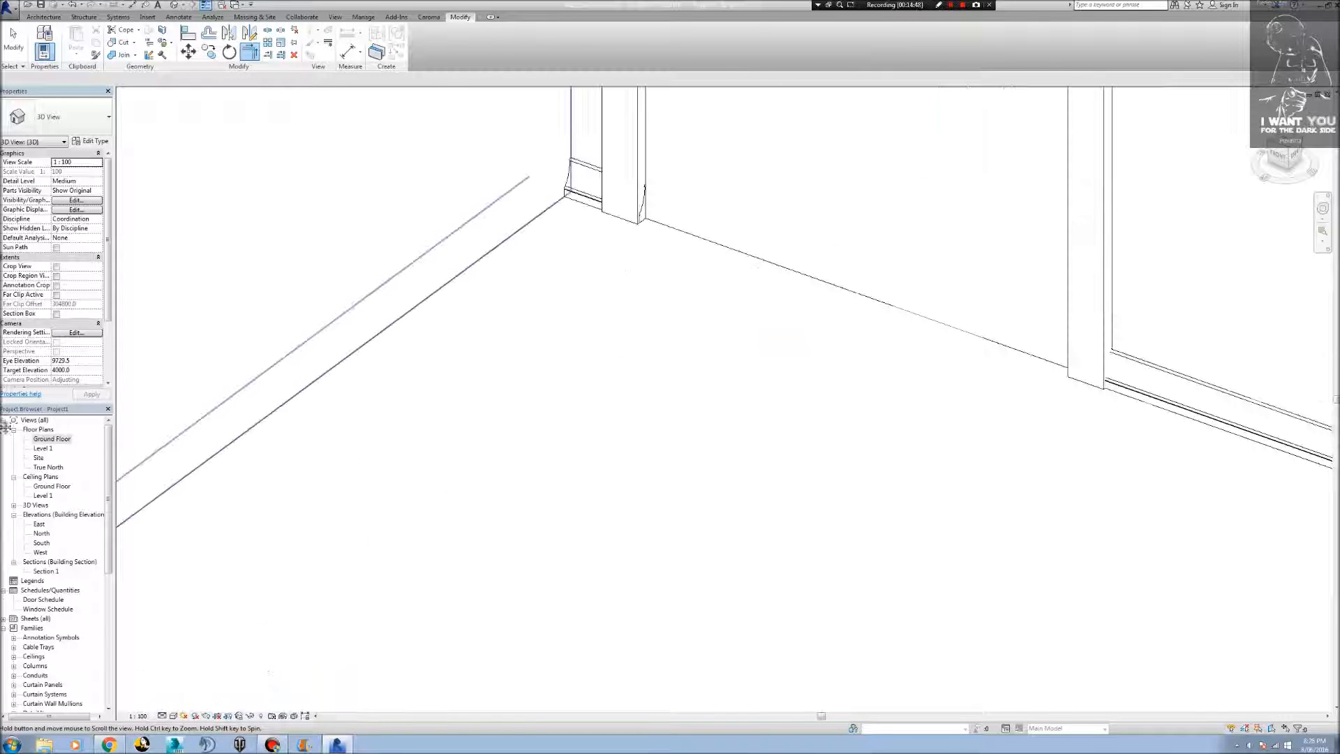
middle_drag(719, 320, 521, 392)
key(t)
key(r)
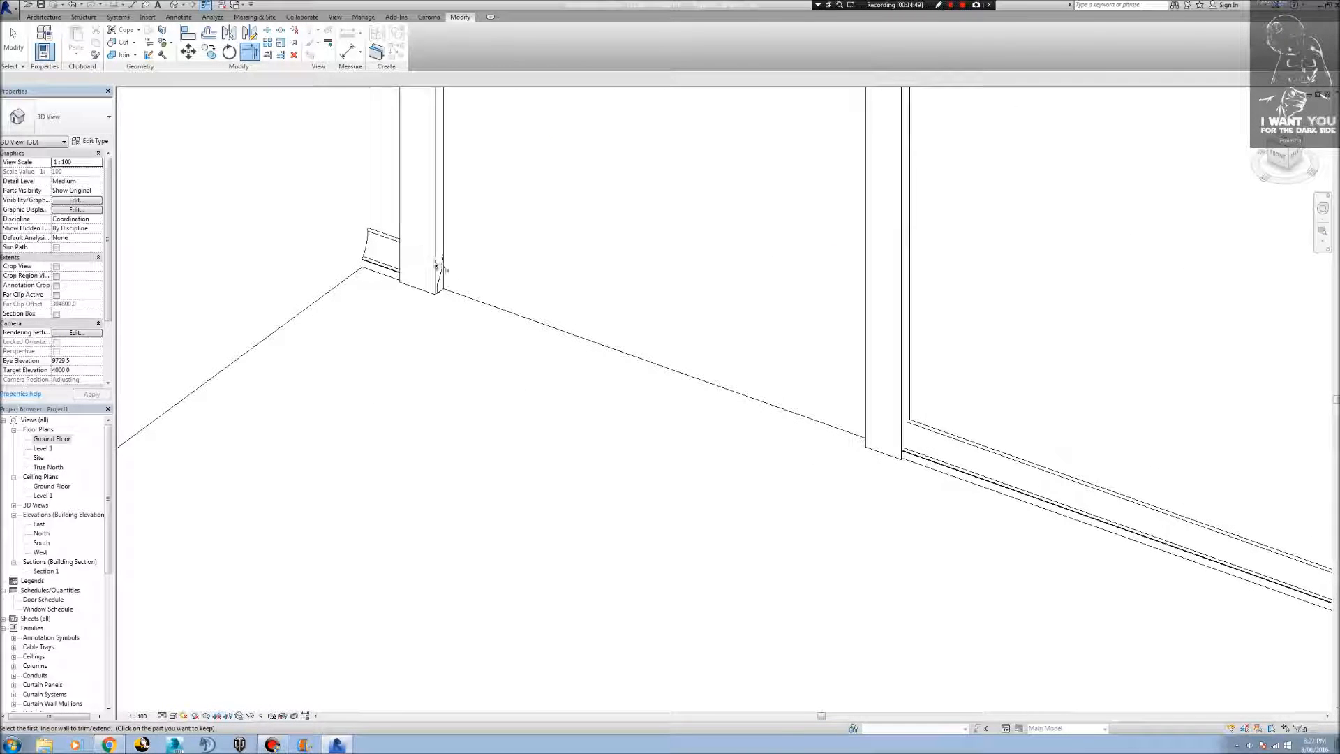
scroll(478, 287, down, 5)
scroll(535, 389, down, 3)
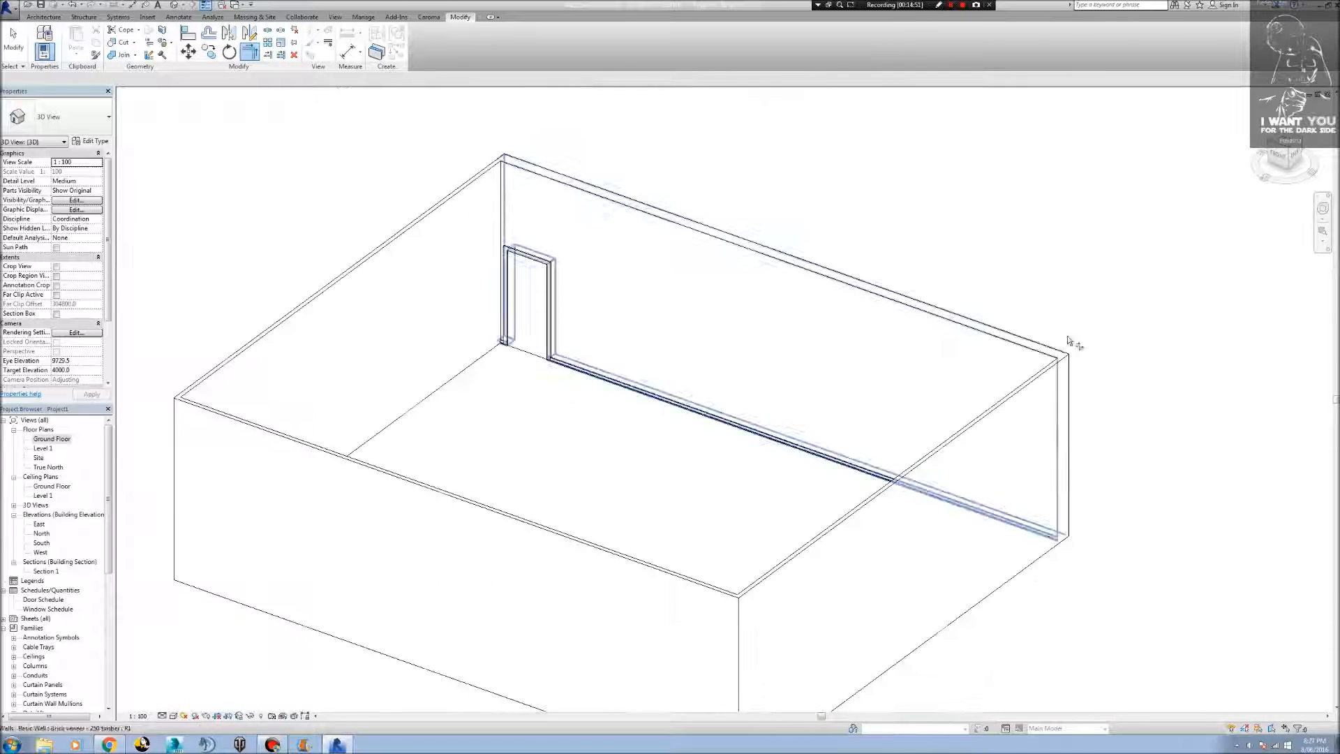
In the Ground Floor plan, stretch both ends of the Entry door wall beyond the room corners to about 26500 mm long.
double_click(56, 439)
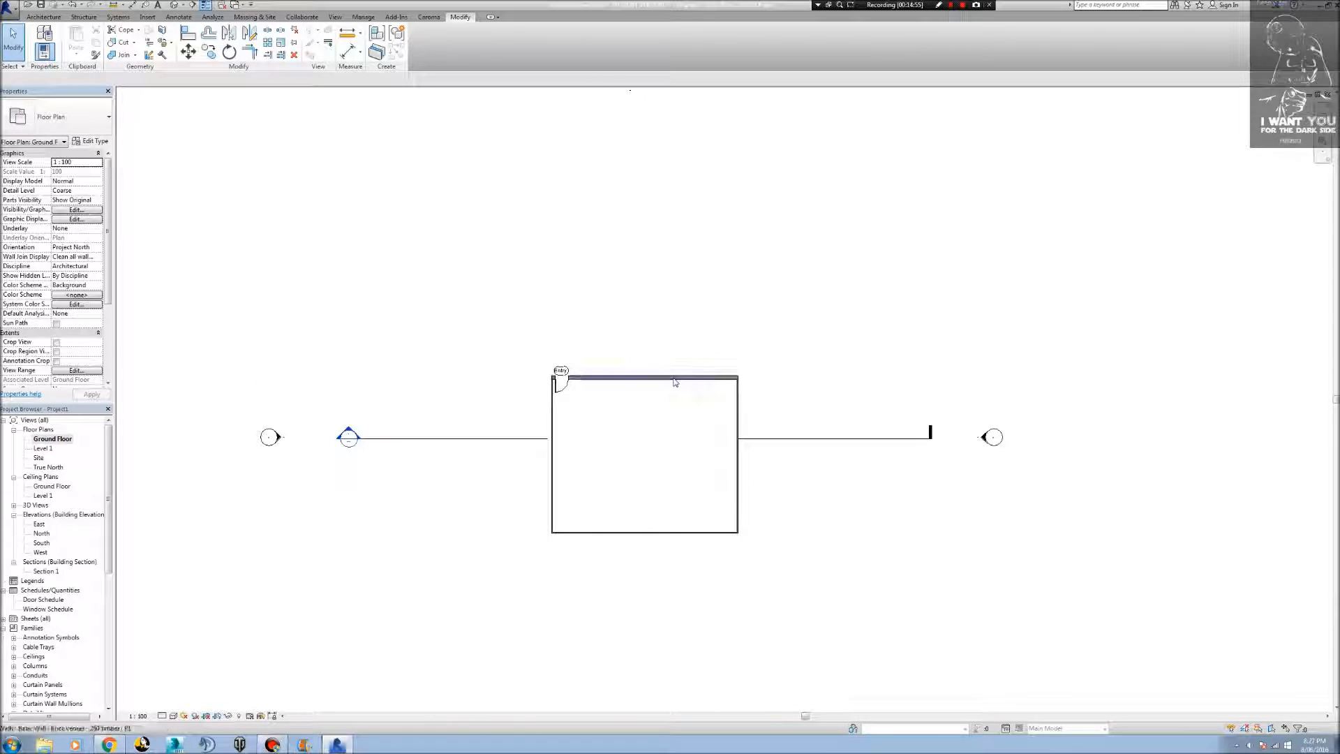
click(675, 379)
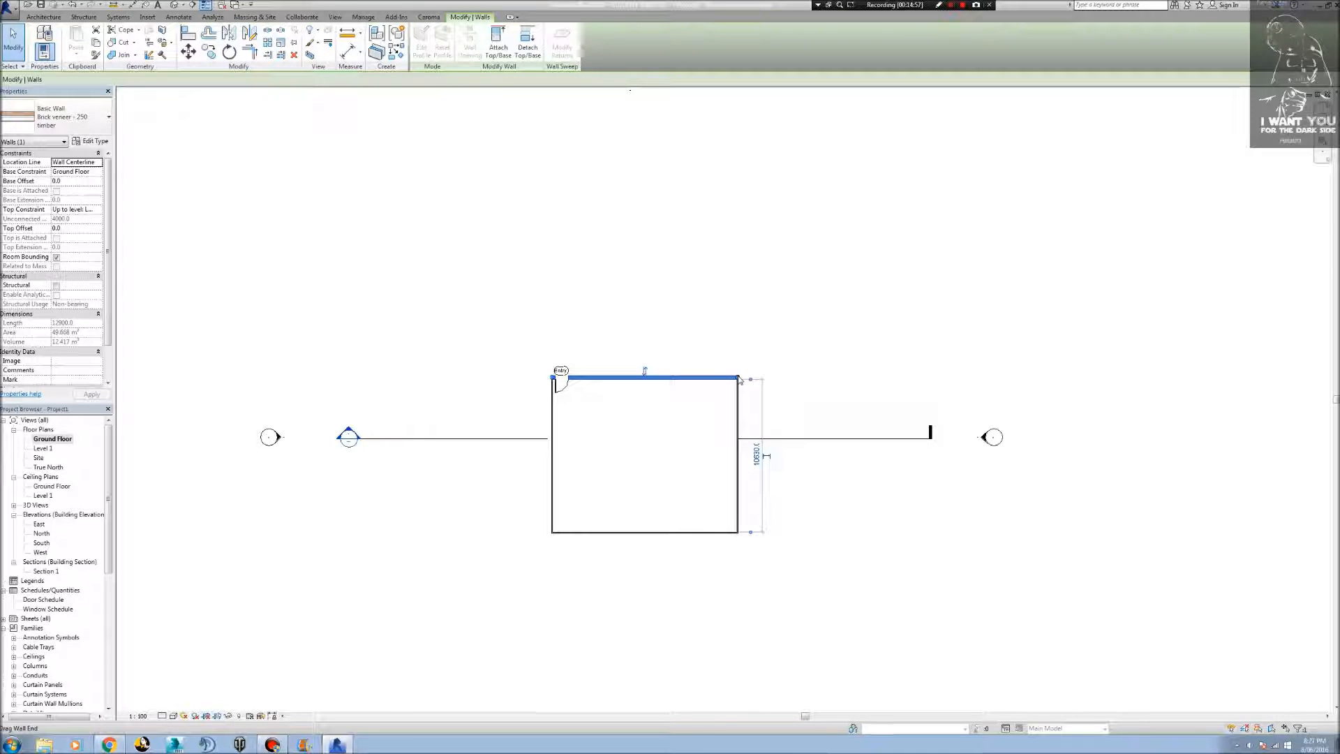
drag(741, 379, 853, 378)
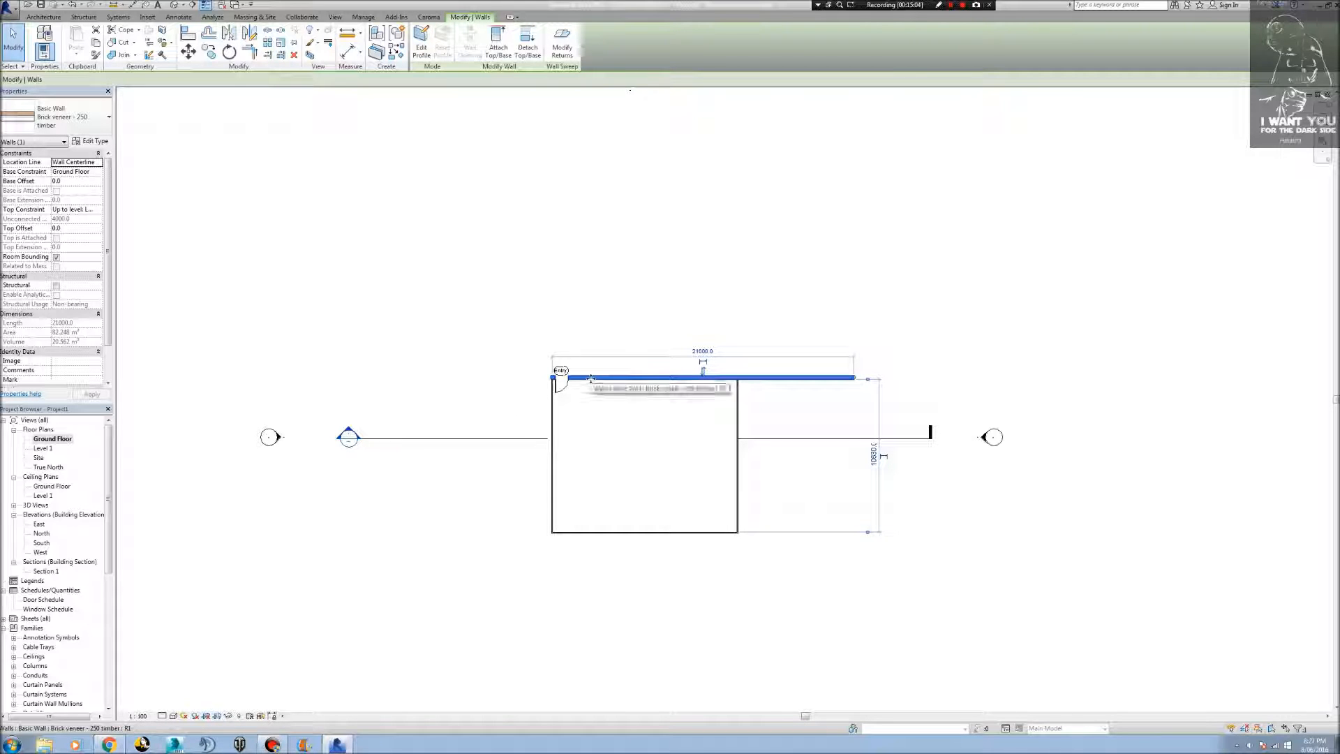
drag(552, 378, 473, 372)
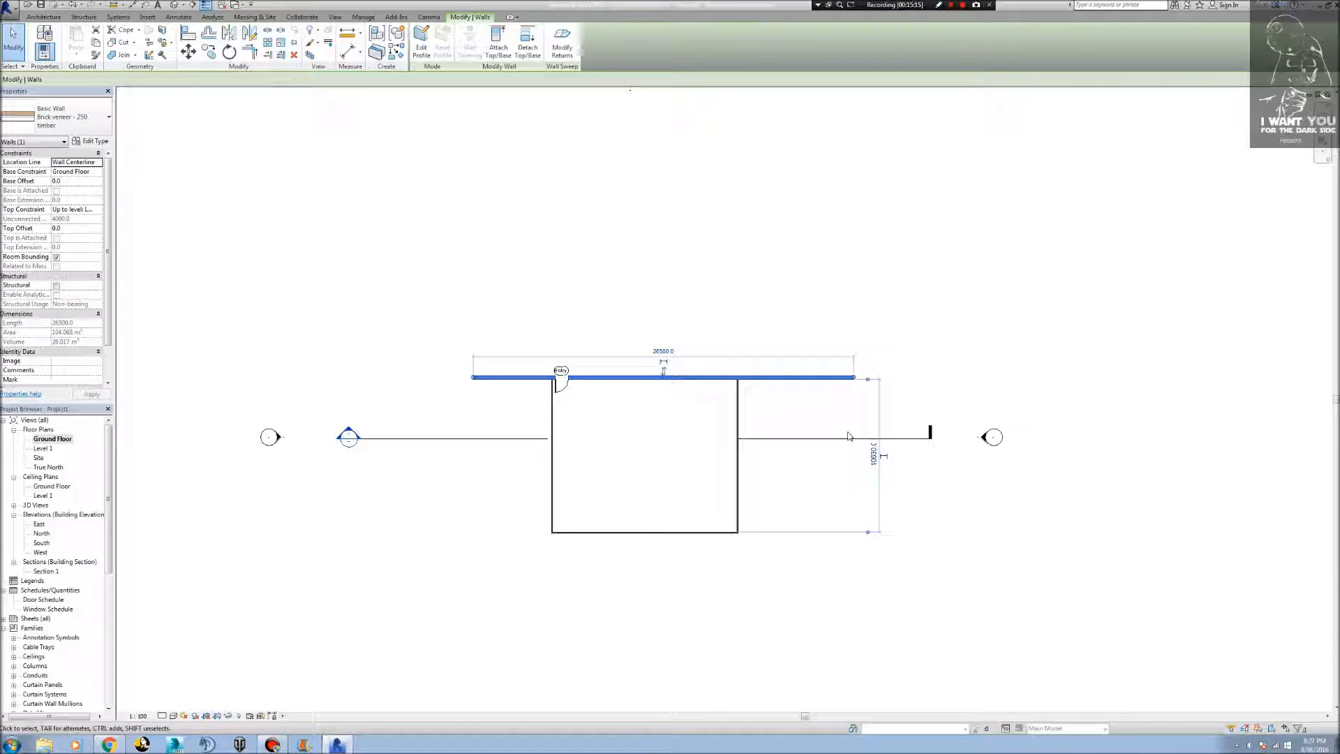
Examine the sweep along the extended Entry door wall where the side walls meet it, in the Ground Floor plan and in 3D.
click(775, 422)
scroll(766, 412, up, 5)
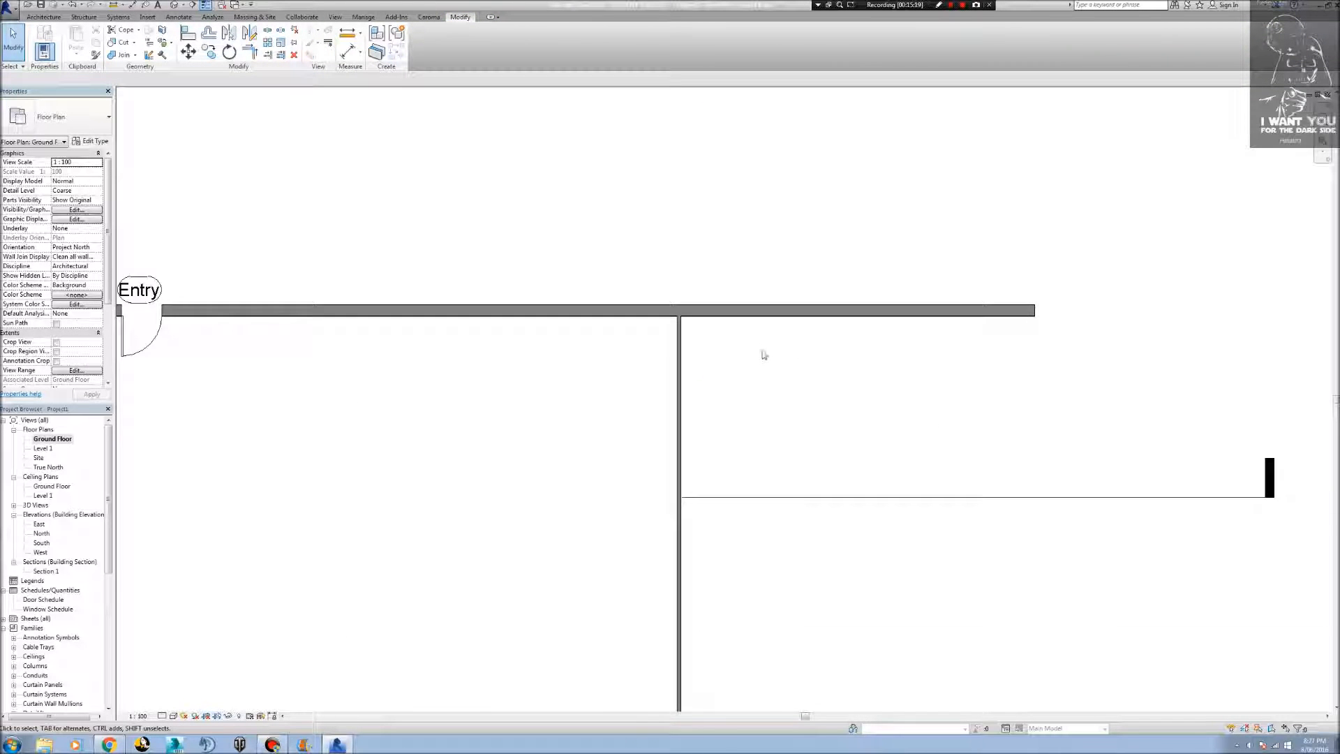
scroll(764, 355, up, 3)
scroll(628, 328, up, 5)
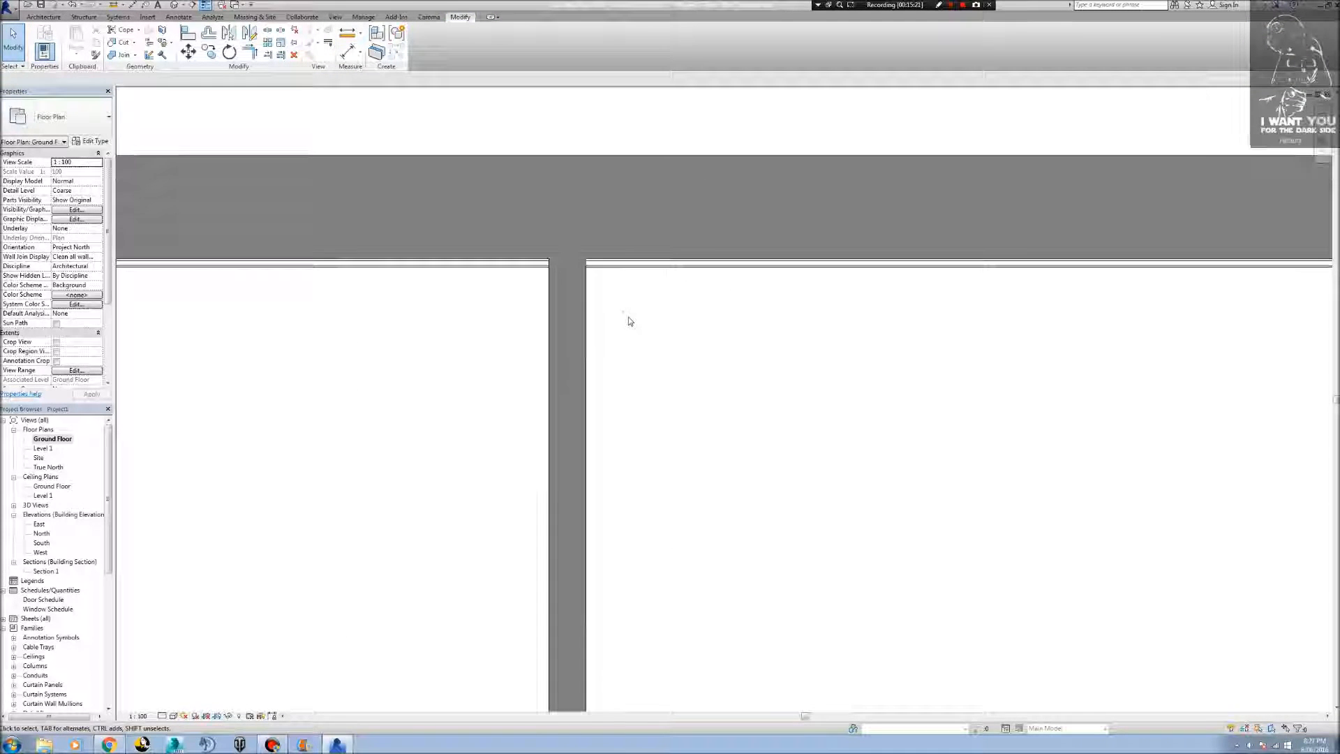
click(176, 5)
middle_drag(794, 516, 538, 388)
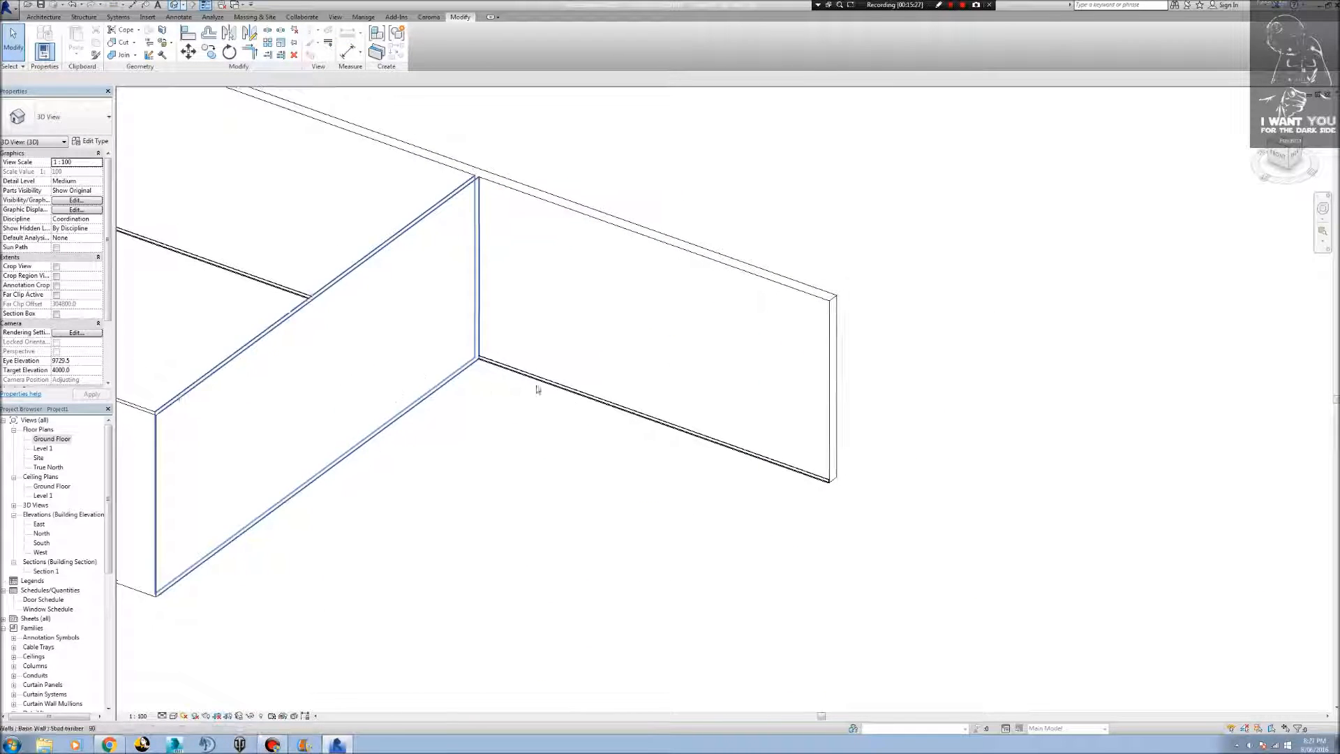
scroll(718, 411, up, 5)
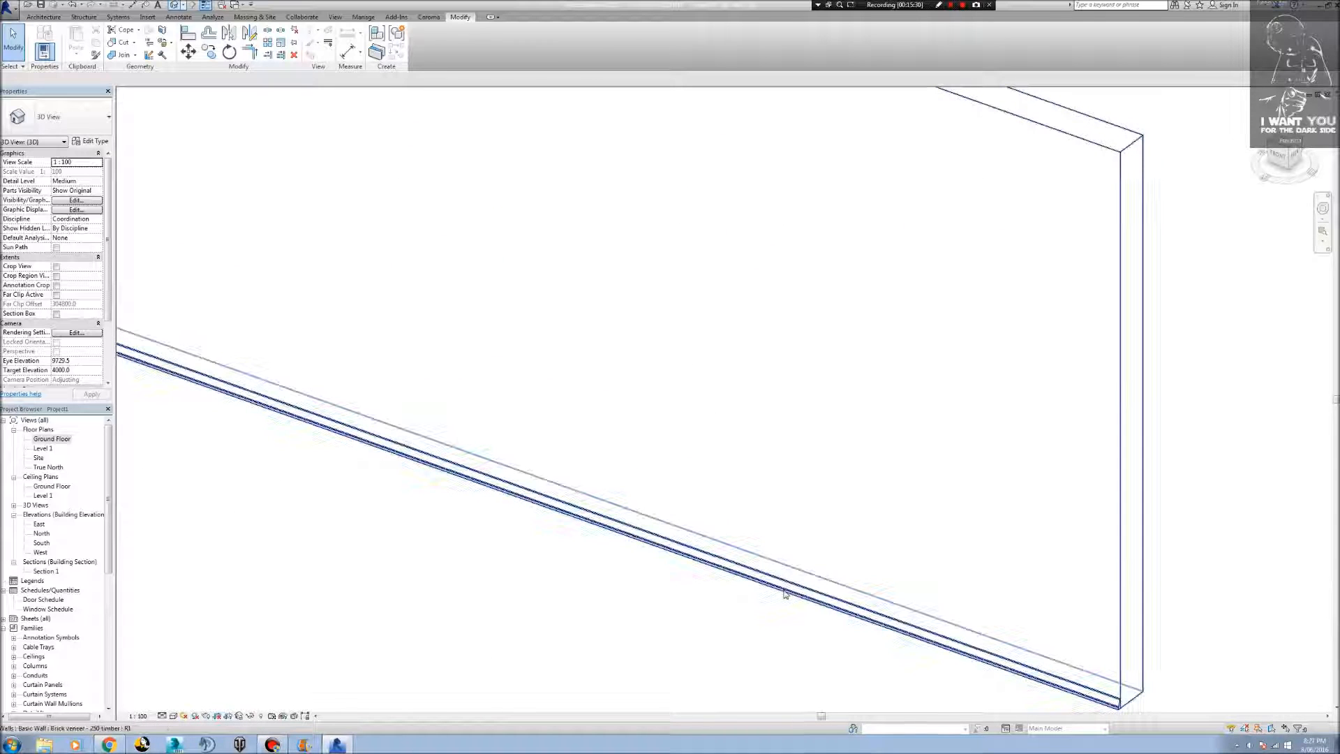
middle_drag(689, 586, 1152, 562)
scroll(1152, 564, down, 6)
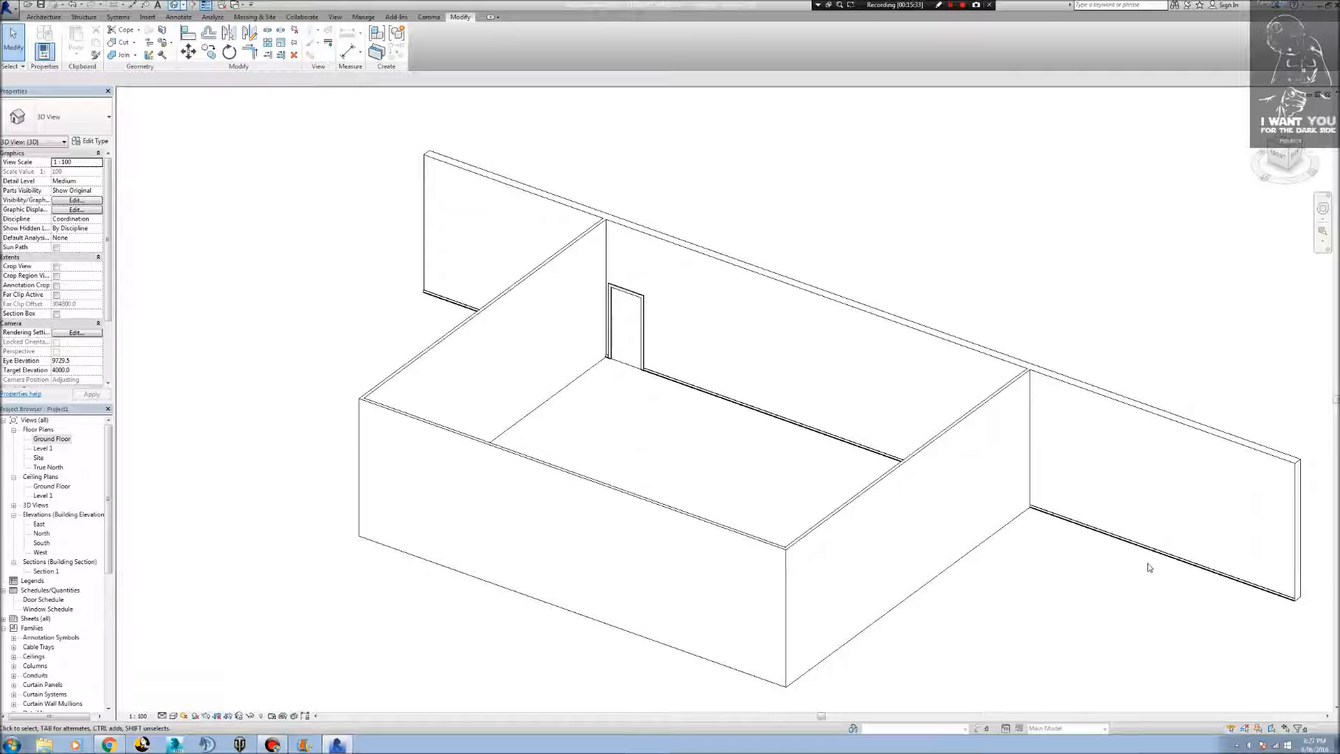
shift+middle_drag(1056, 541, 1339, 520)
shift+middle_drag(774, 497, 1256, 459)
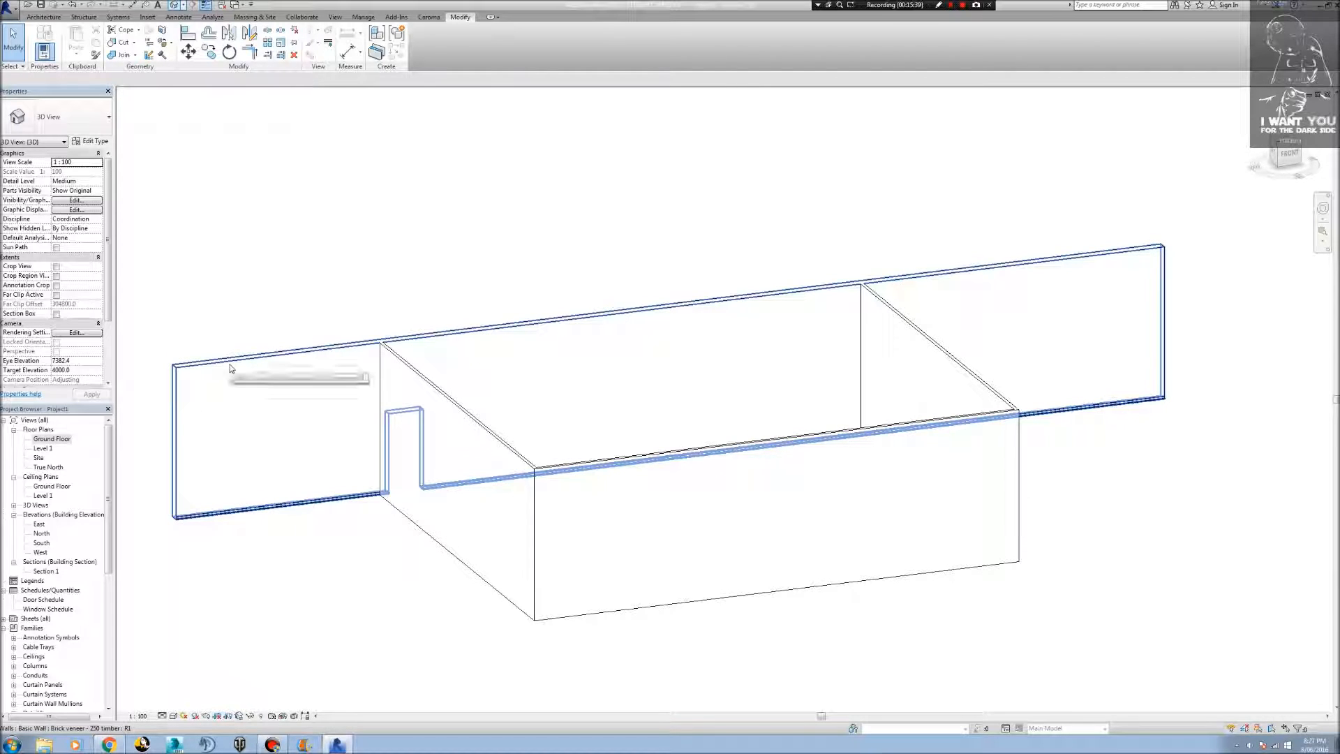
Delete the Architrave sweep from the structure of the Brick veneer - 250 timber wall type and accept the changed assembly.
click(231, 368)
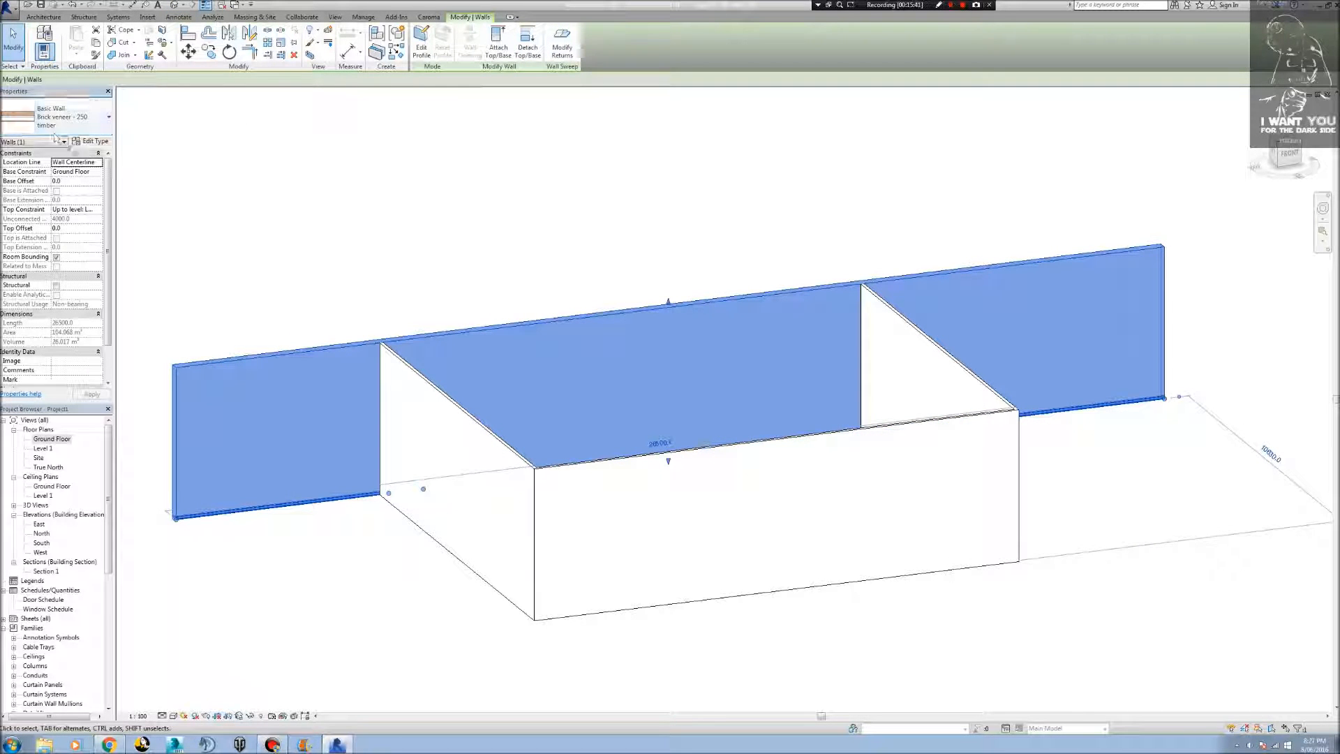
click(94, 142)
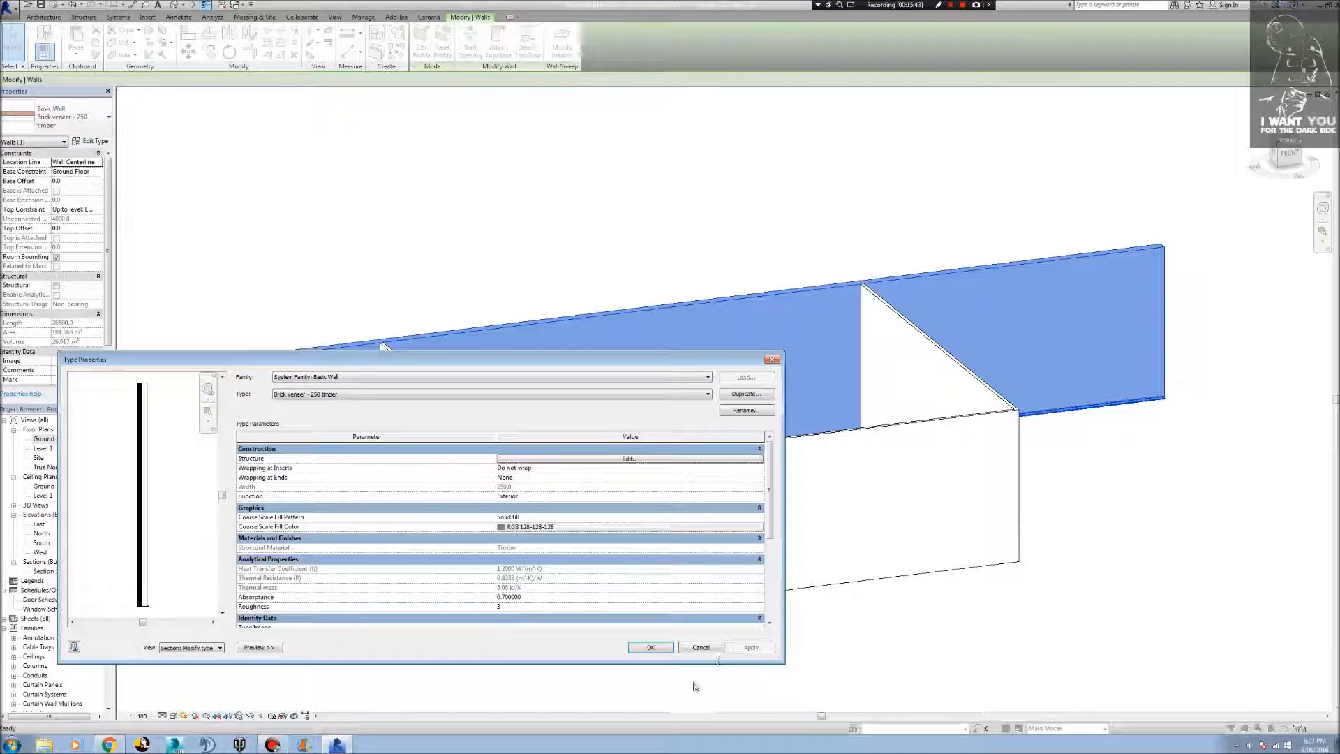
click(642, 461)
click(400, 618)
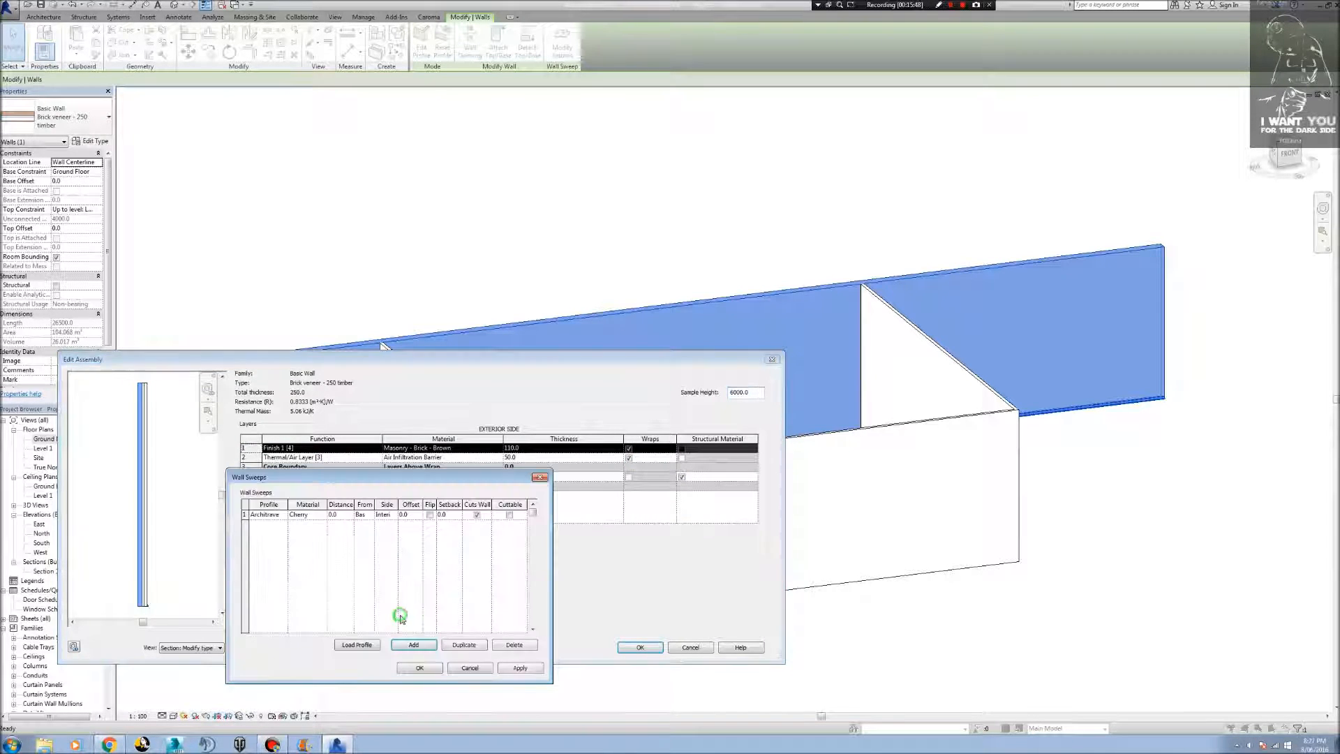
click(263, 518)
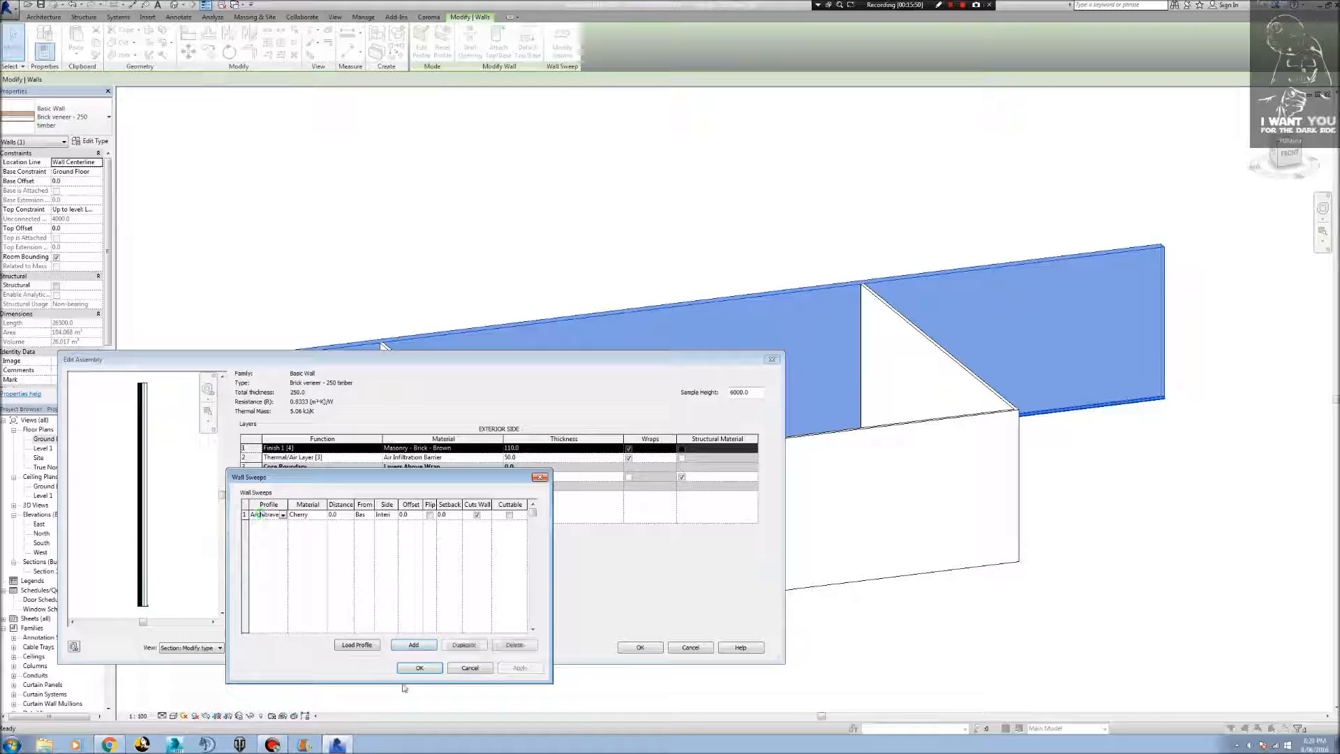
click(515, 645)
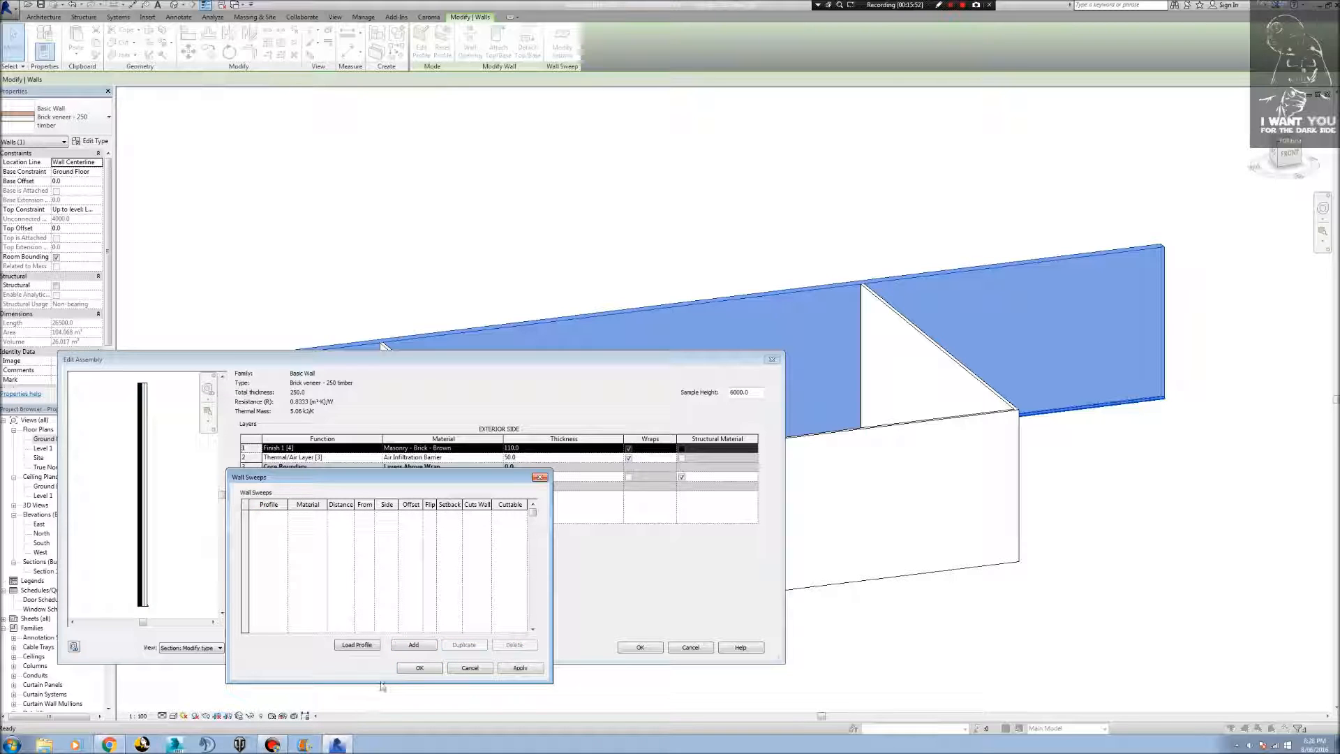
click(504, 668)
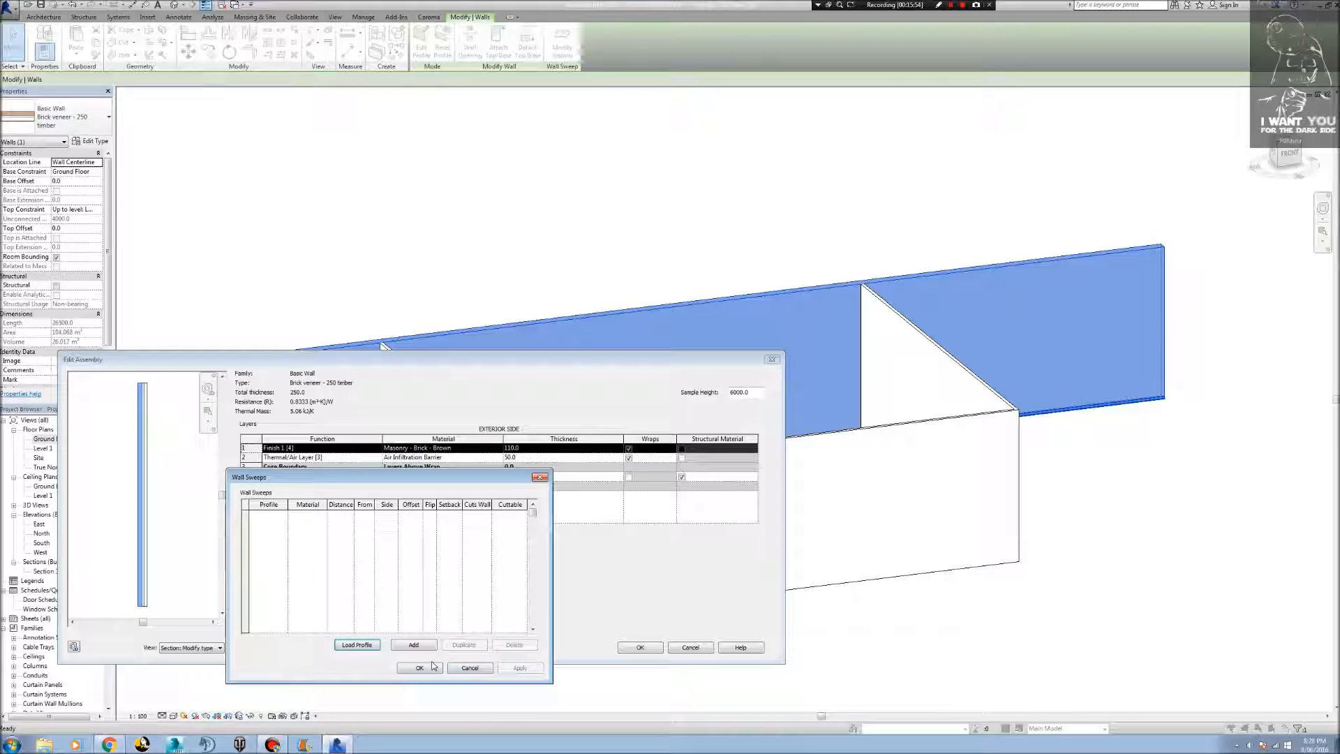
click(421, 668)
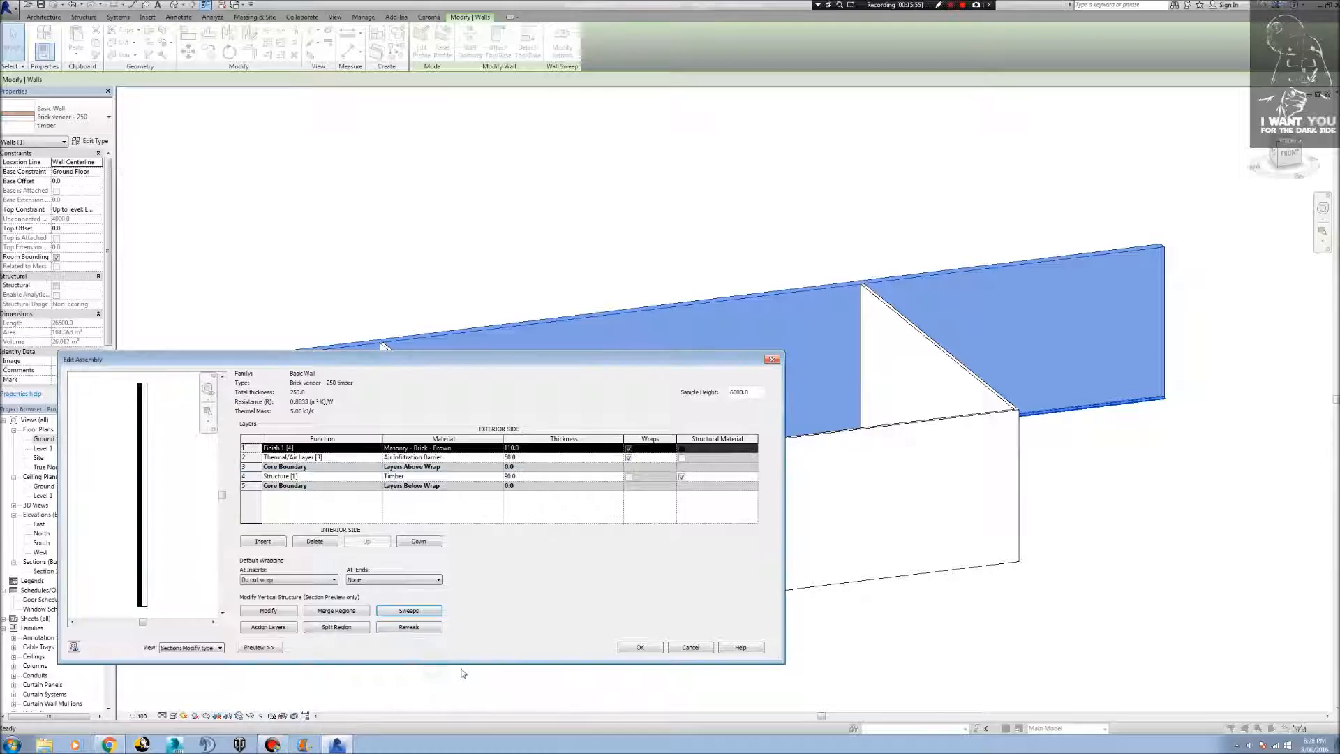
click(640, 647)
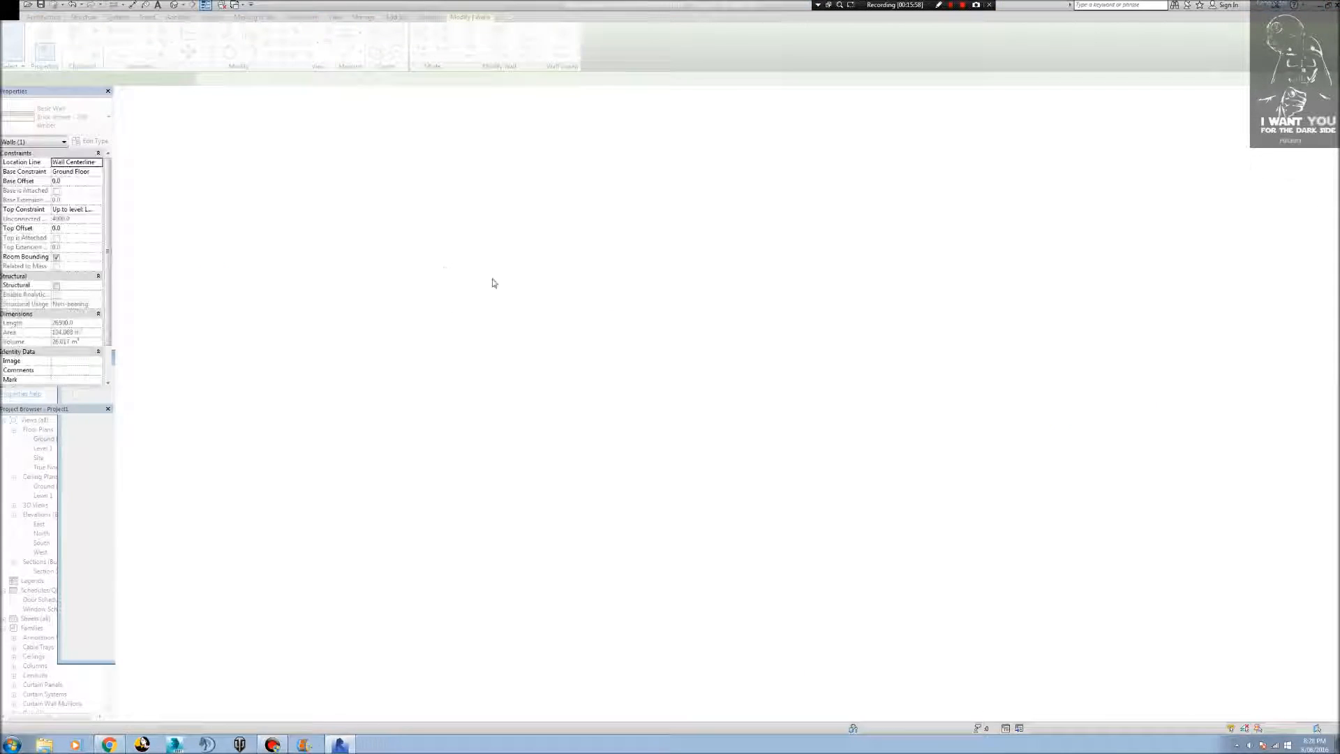
In the Ground Floor plan, place a reference plane by picking the interior face of the Entry door wall.
shift+middle_drag(733, 509, 484, 545)
scroll(489, 436, up, 5)
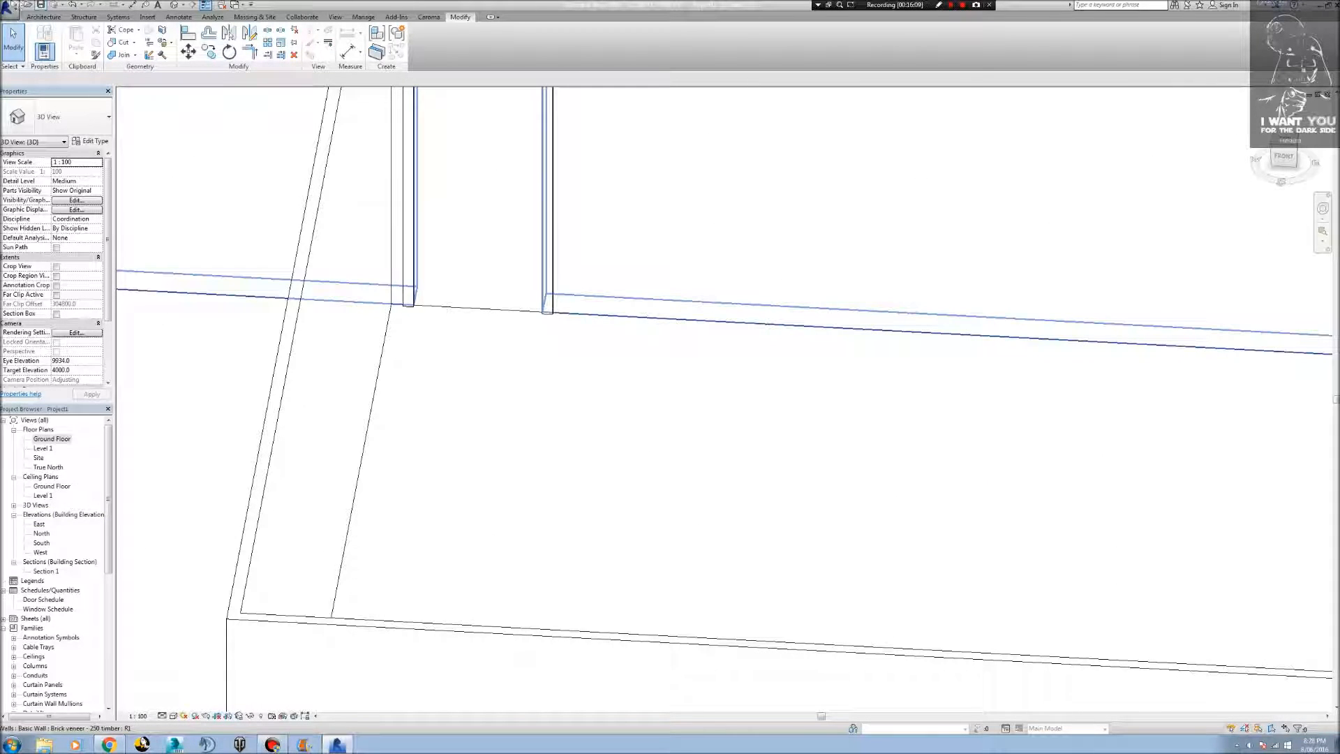
click(35, 17)
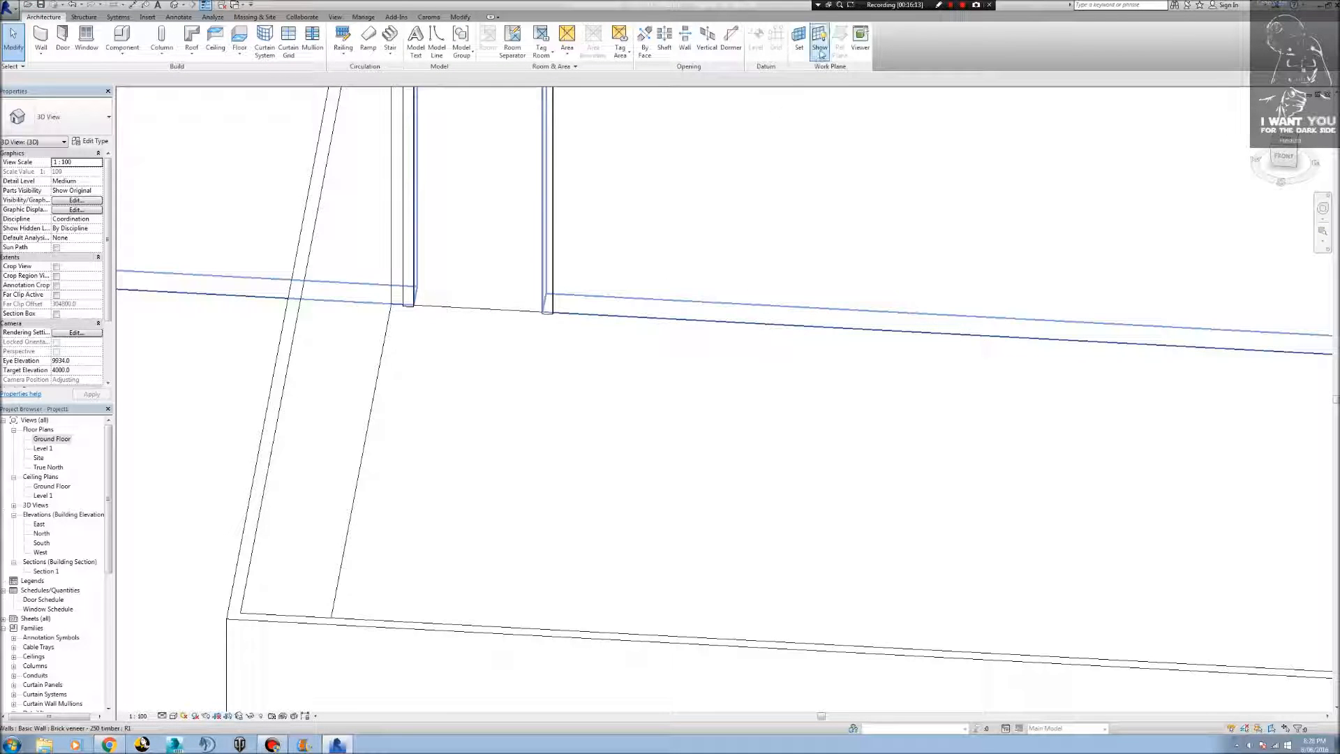
double_click(51, 439)
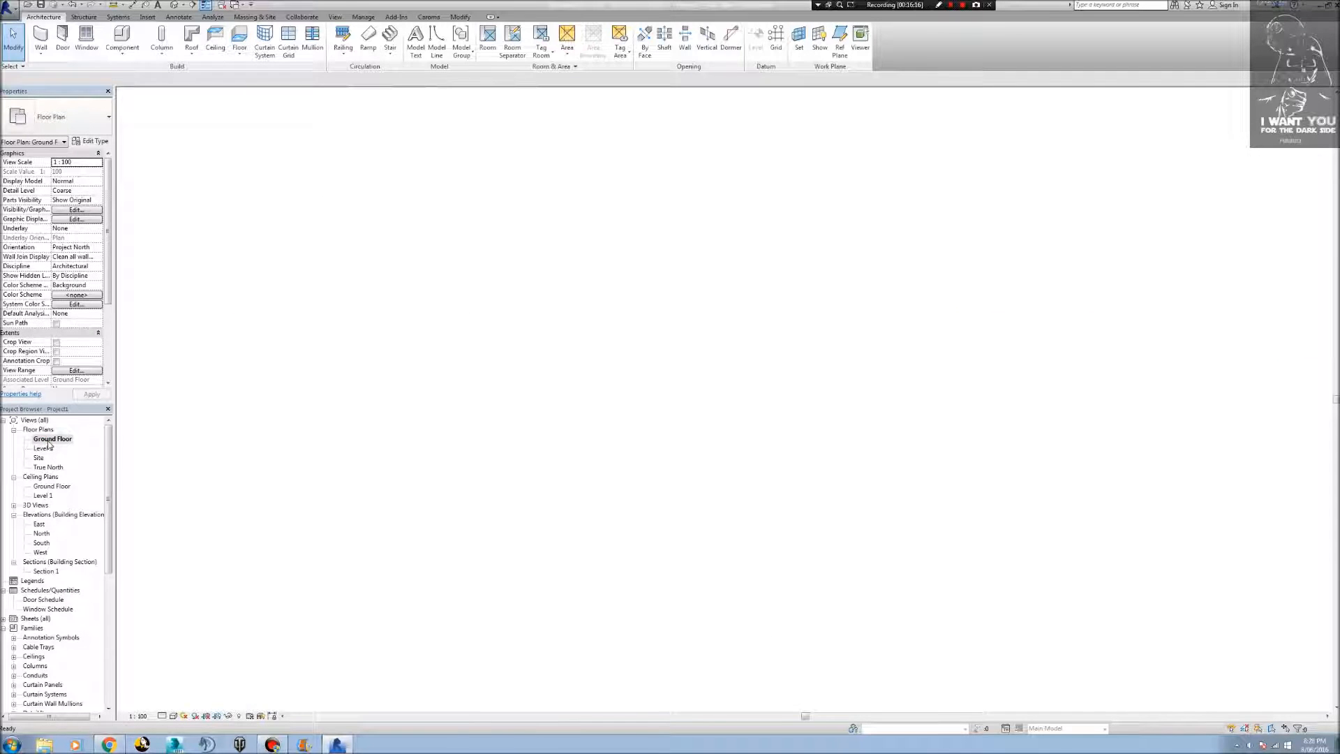
click(841, 49)
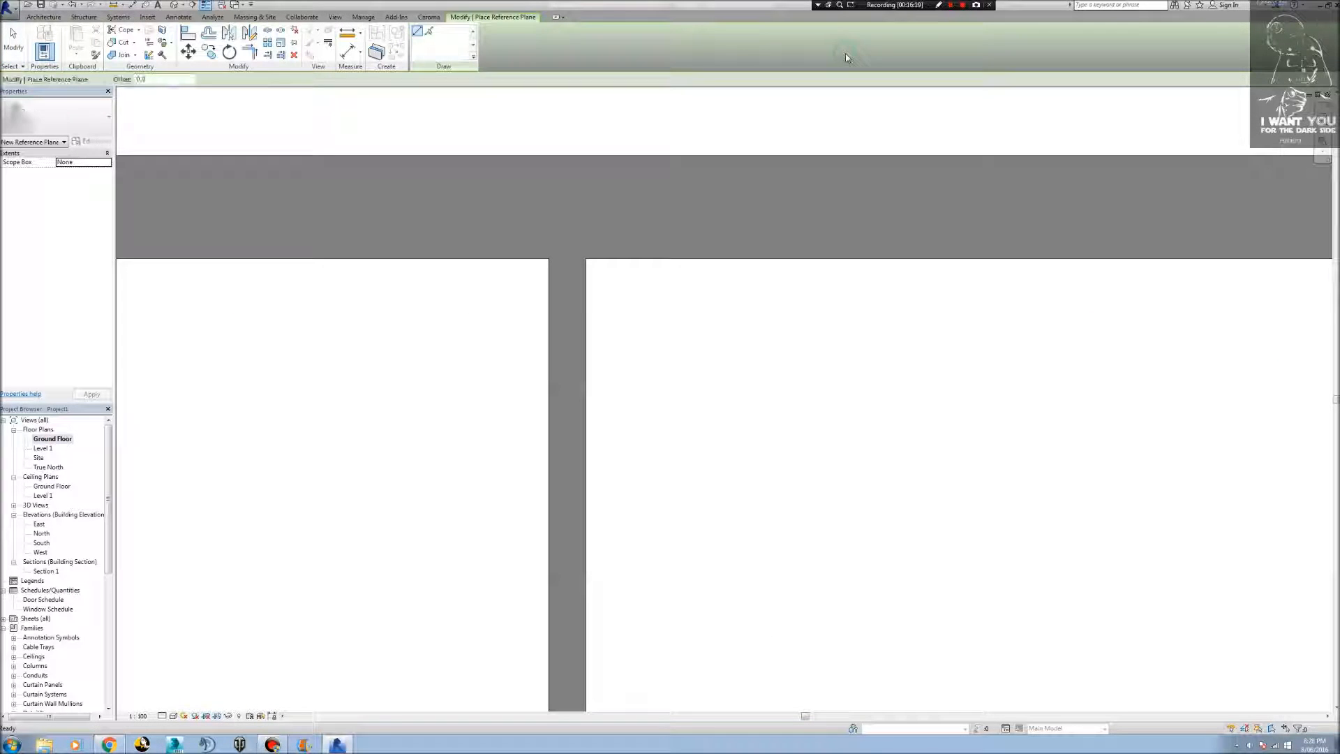
click(429, 32)
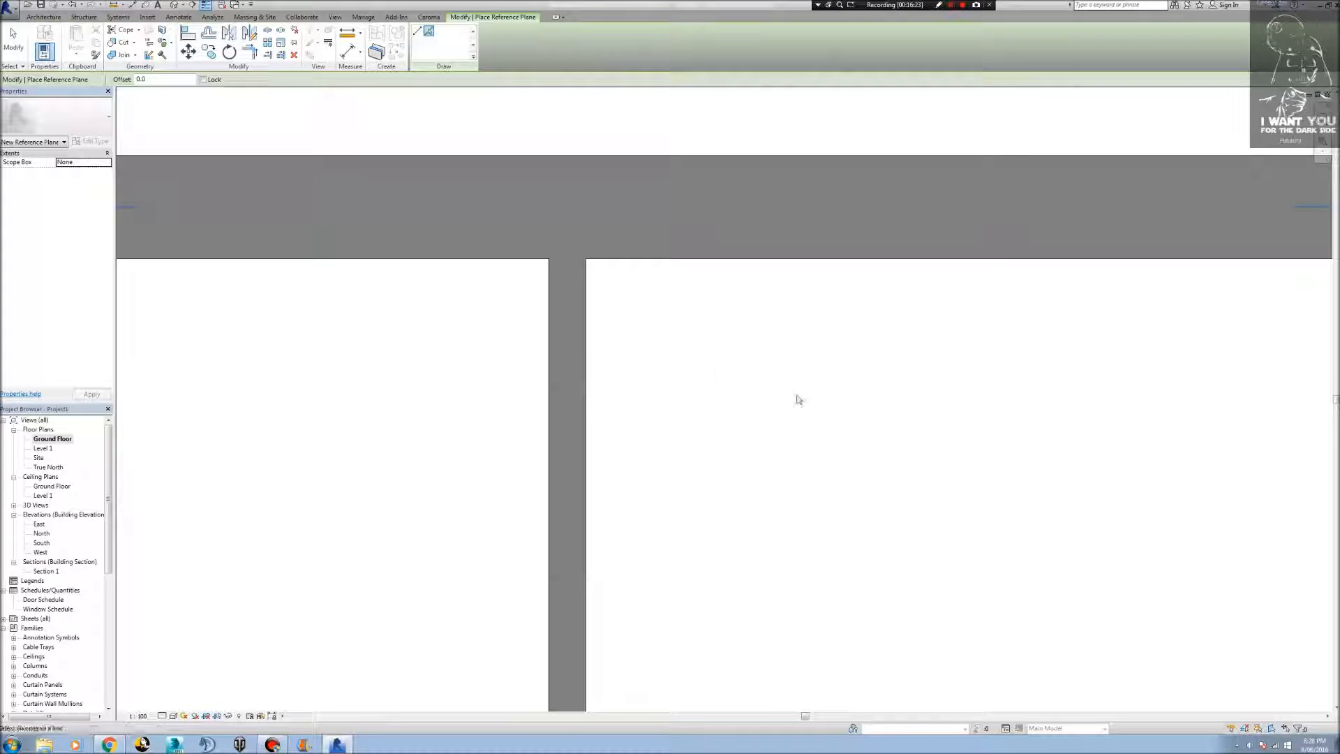
click(769, 261)
scroll(526, 395, down, 4)
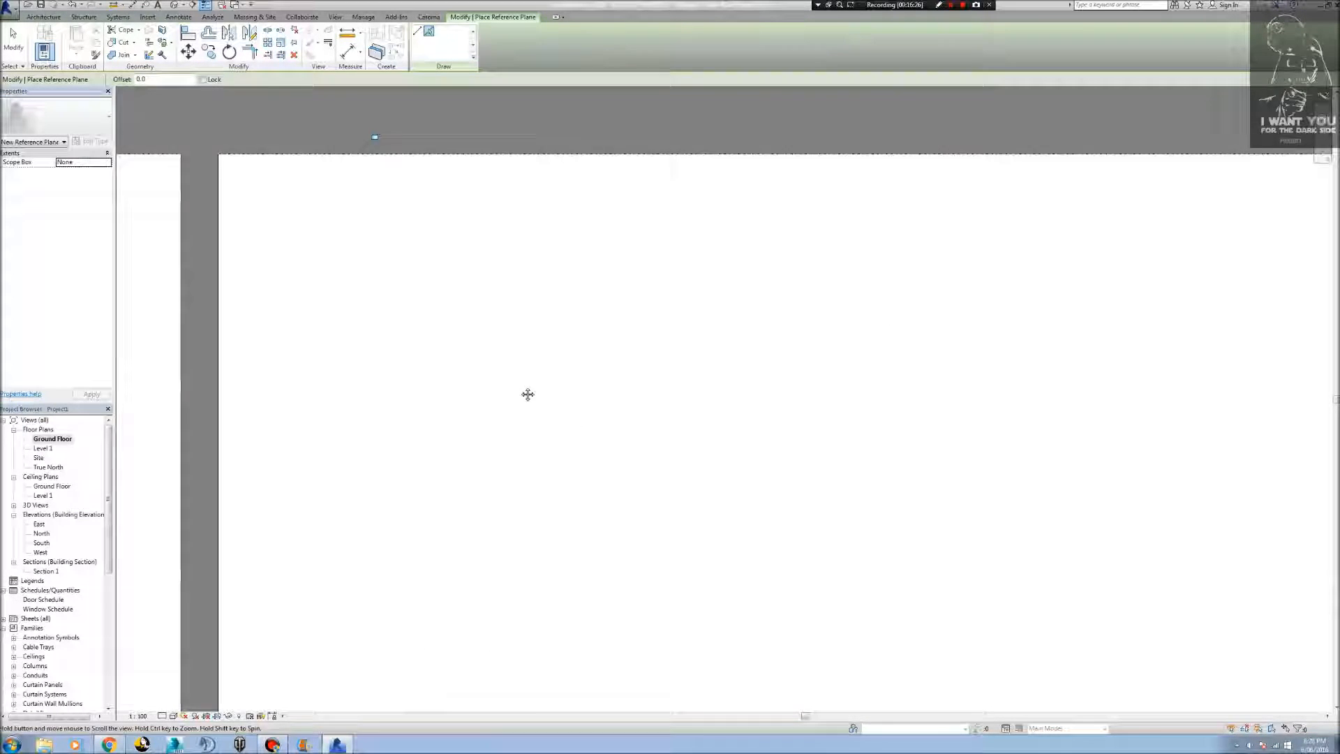
scroll(527, 399, down, 2)
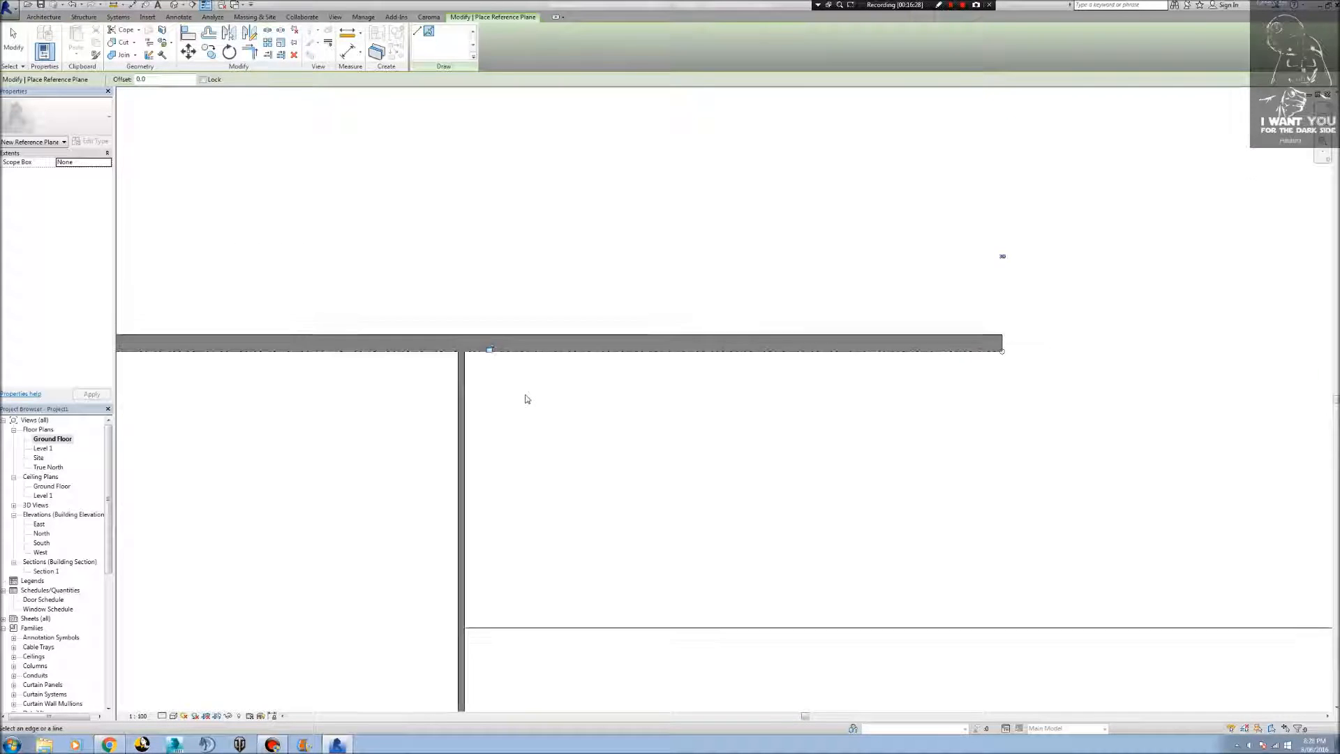
middle_drag(563, 414, 815, 398)
scroll(813, 396, down, 3)
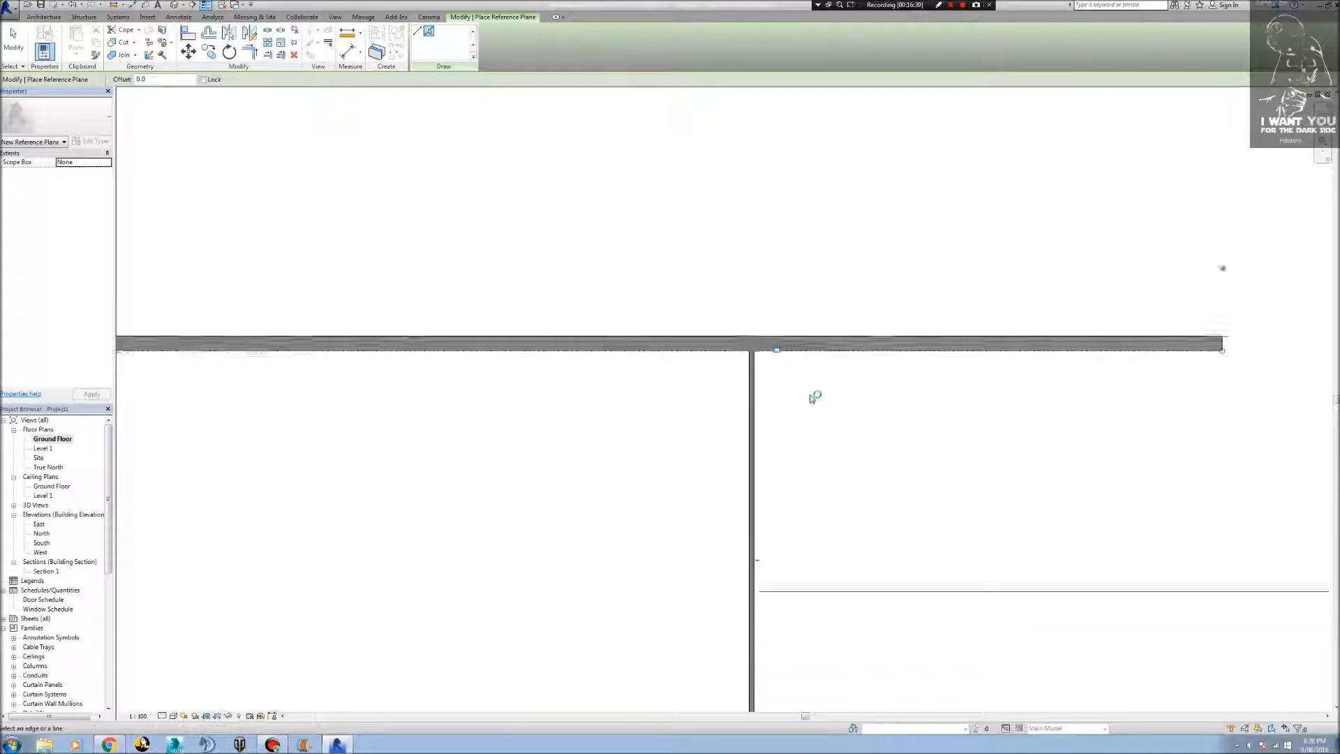
scroll(806, 403, down, 2)
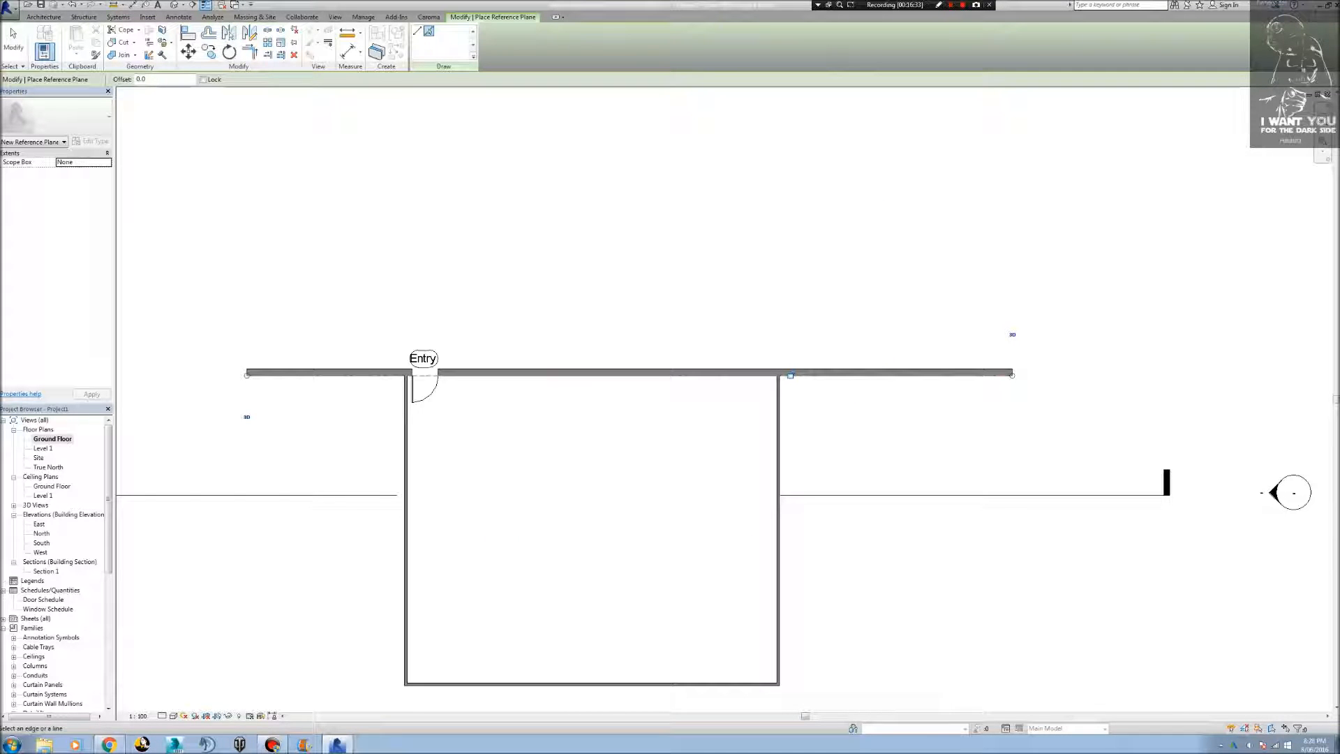
click(273, 744)
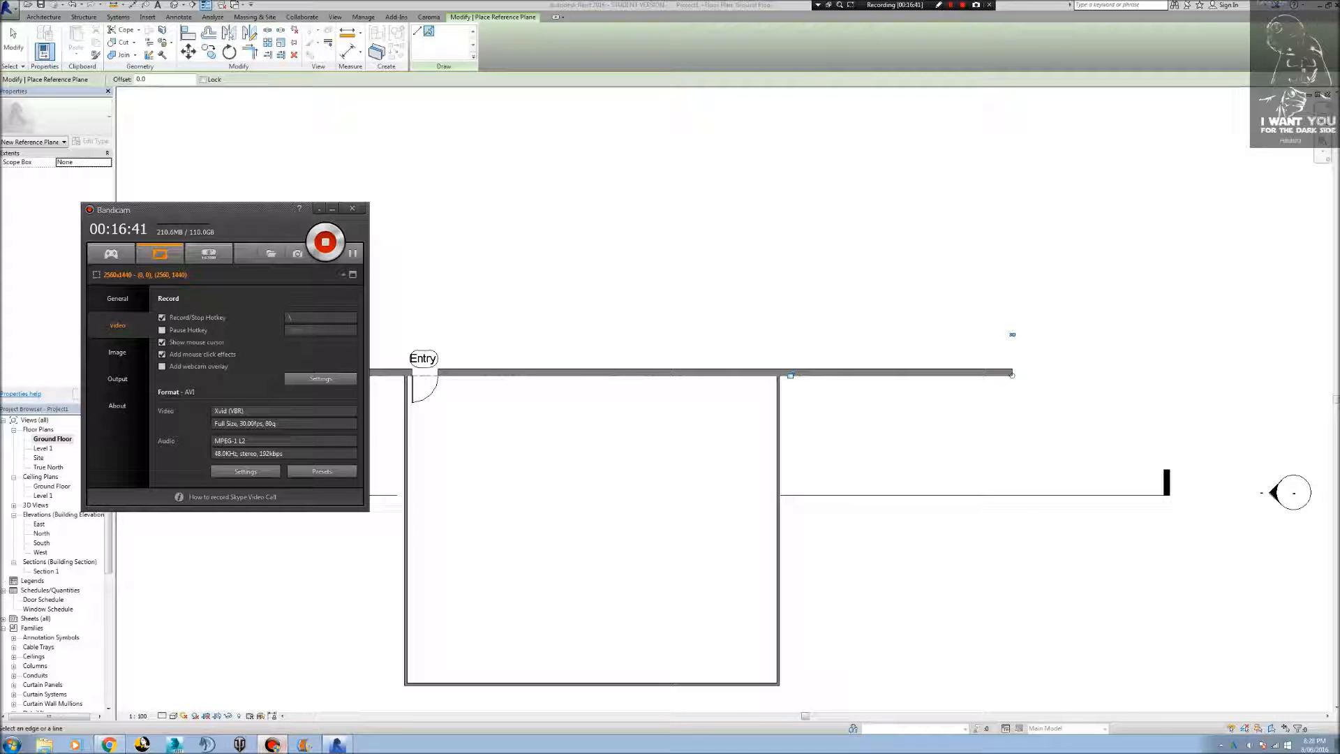
click(503, 532)
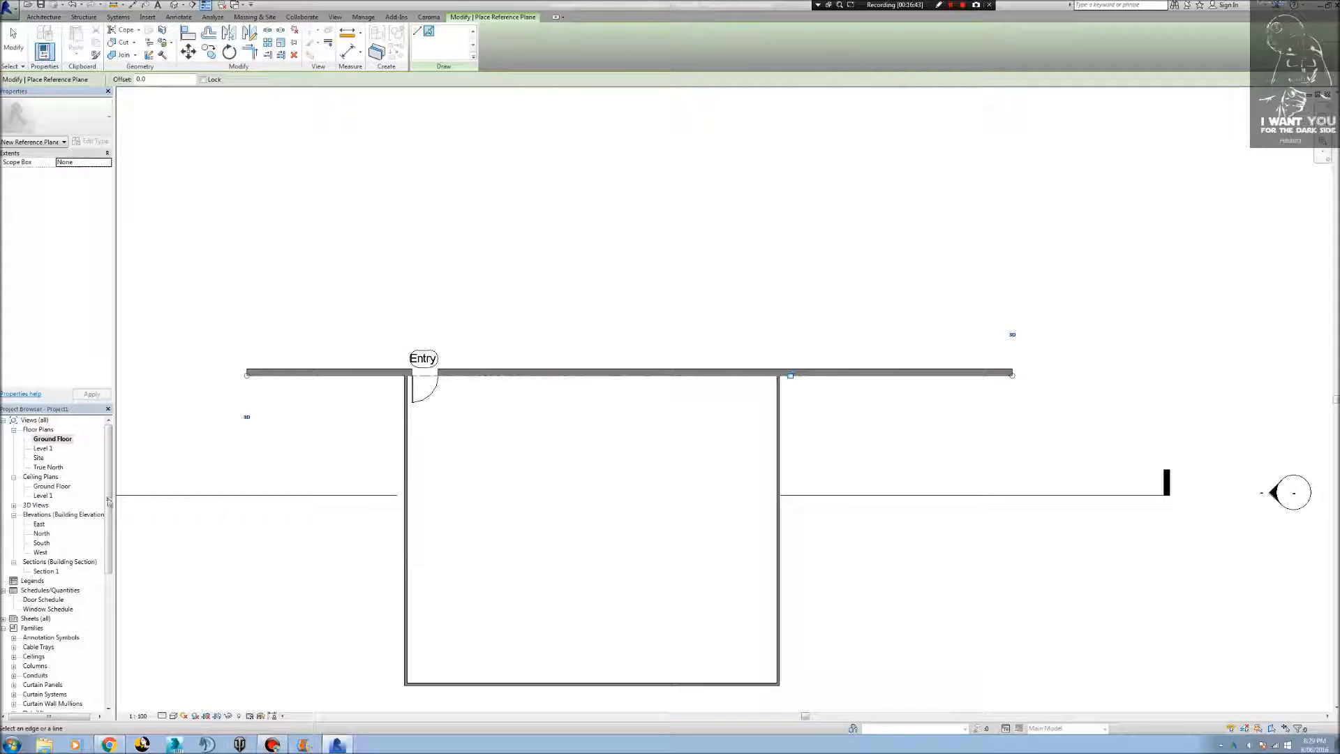
Open the section view looking at the interior side of the Entry door wall from its marker in the Ground Floor plan.
double_click(43, 533)
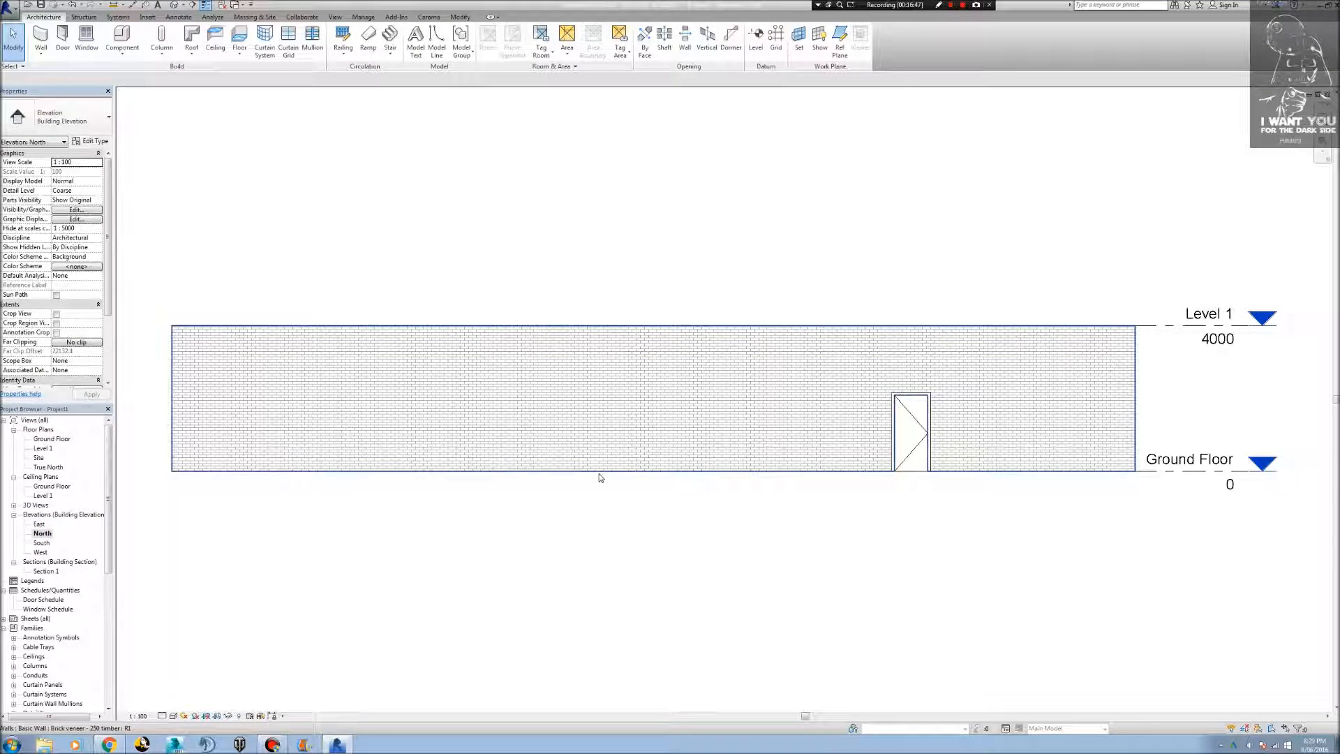
double_click(48, 440)
middle_drag(345, 549, 392, 548)
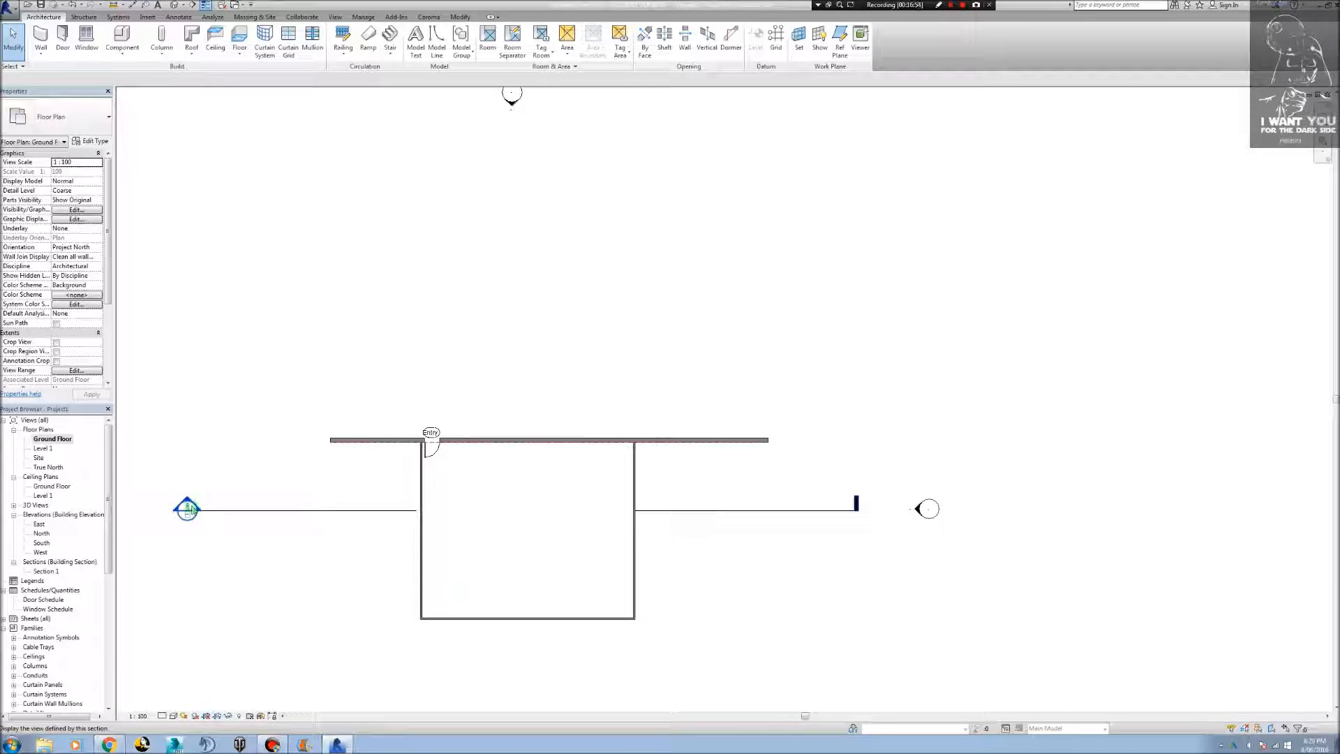
double_click(187, 509)
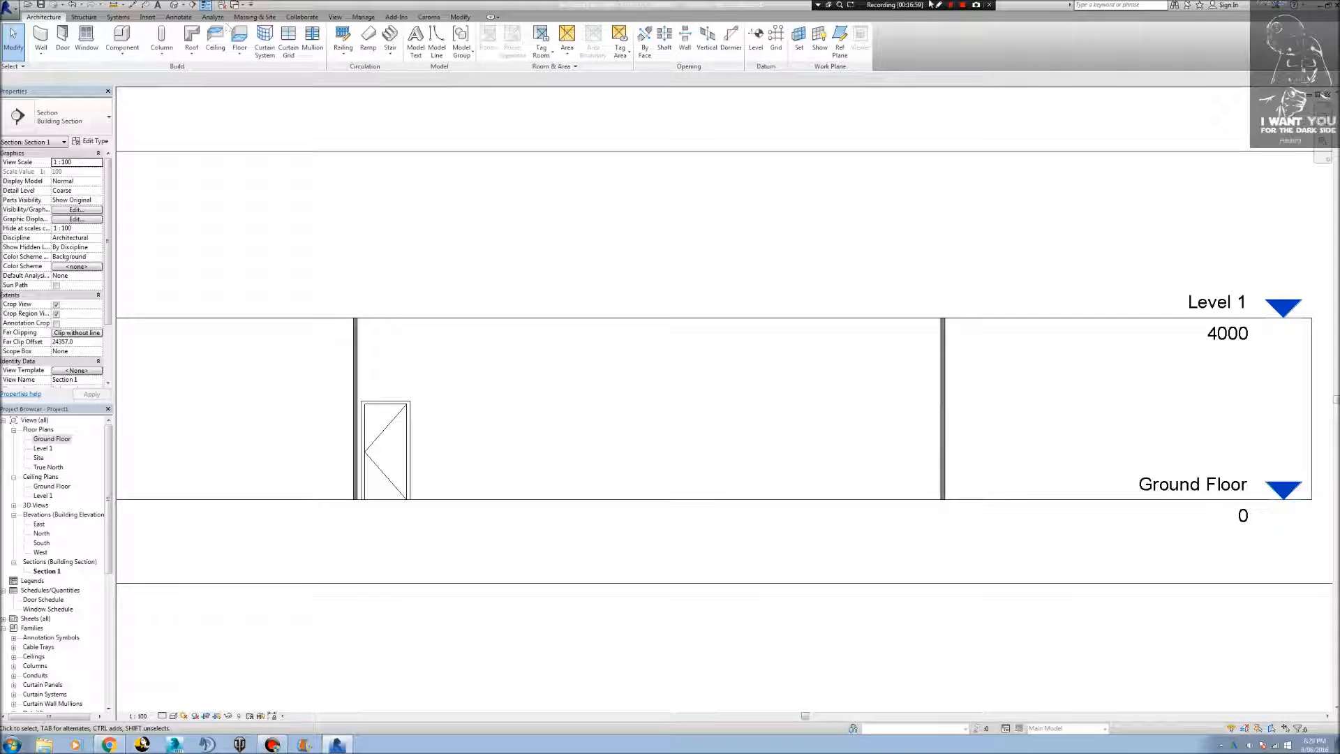
Draw a reference plane along the Ground Floor level from the stud wall base beside the door to beyond the long wall's far end.
click(840, 44)
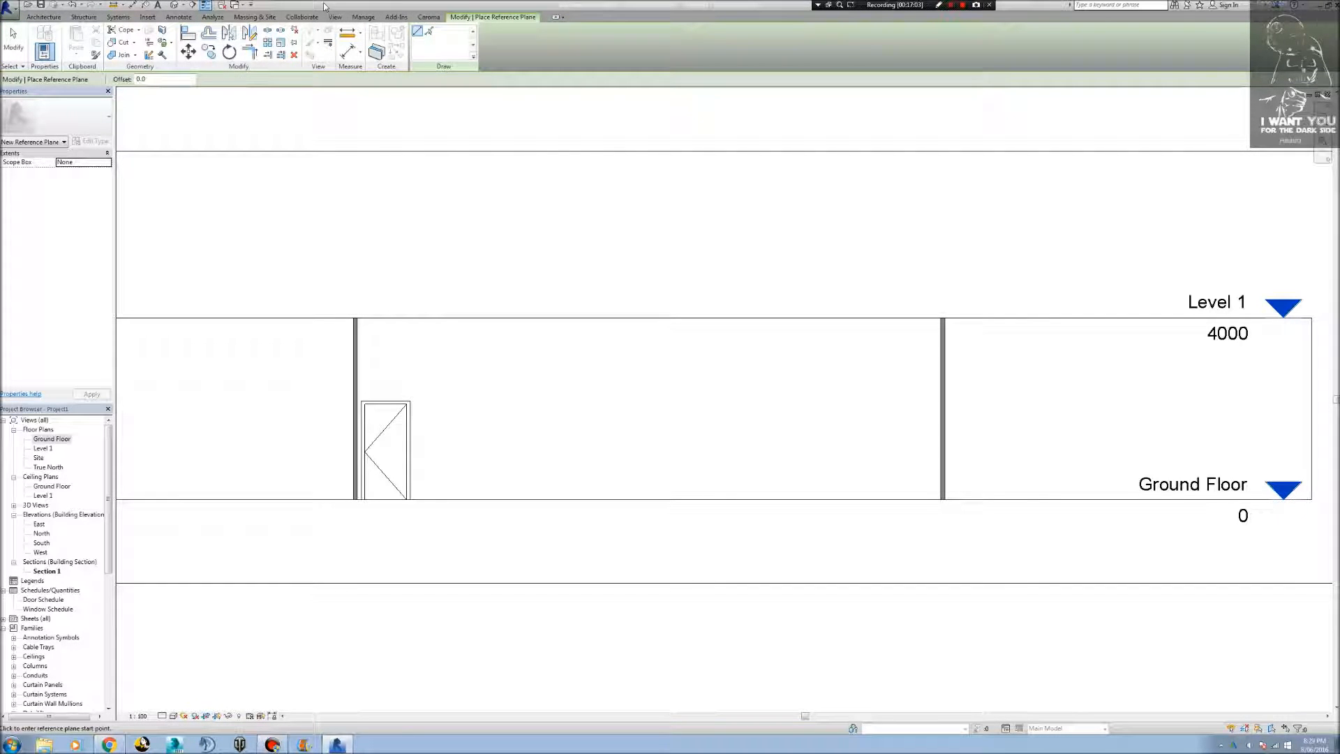
click(428, 30)
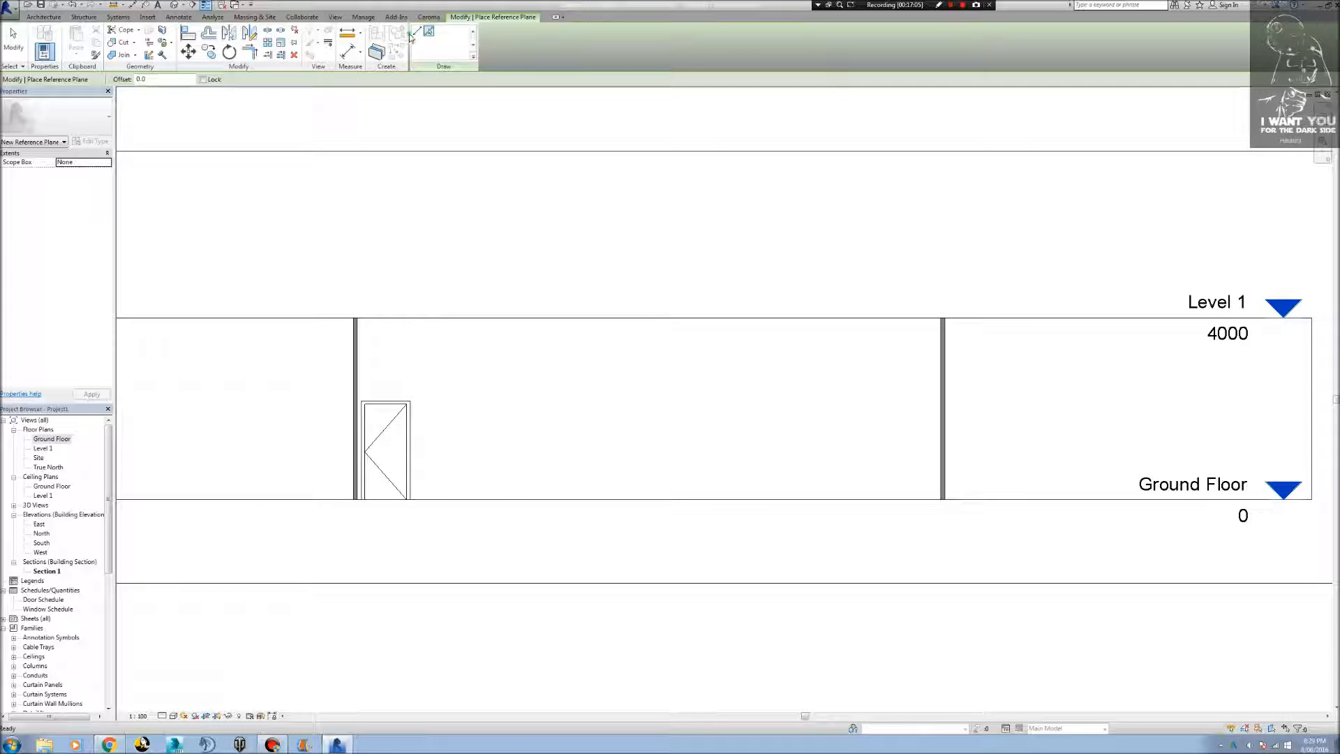
click(415, 32)
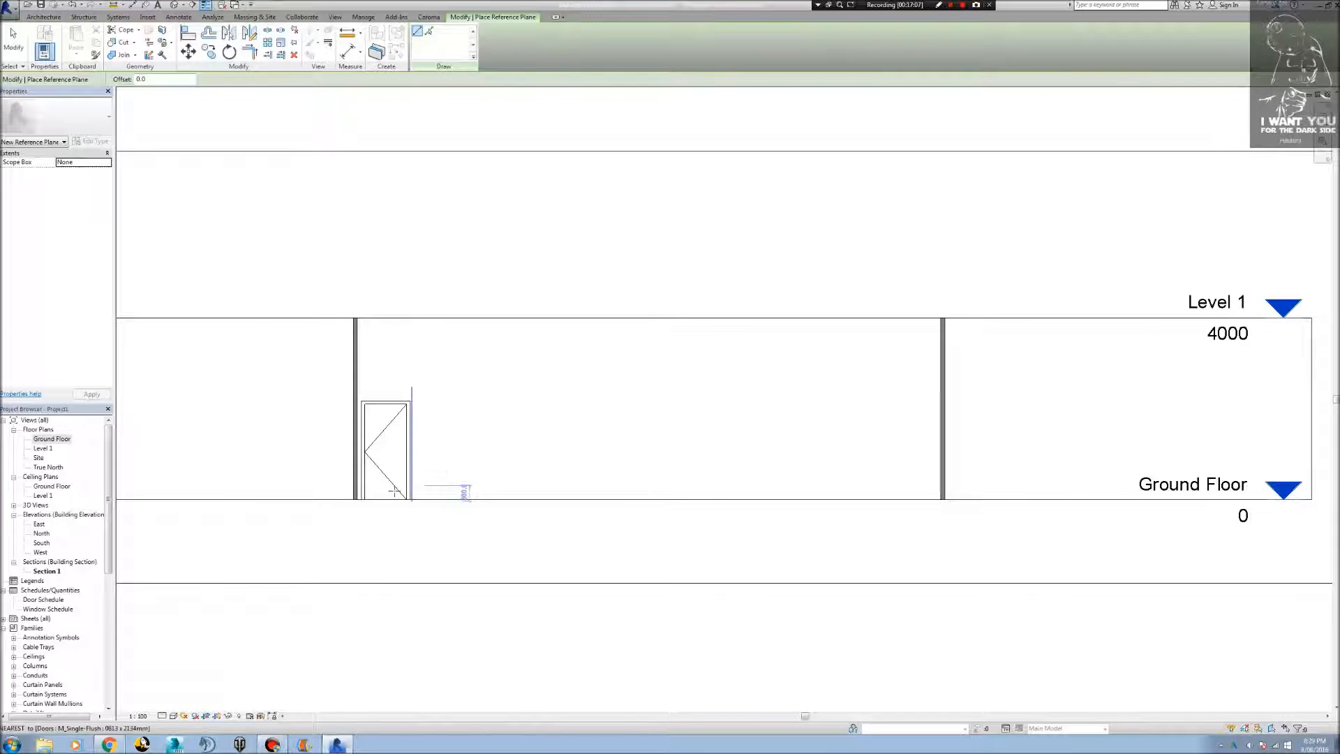
scroll(384, 499, up, 2)
scroll(310, 548, up, 3)
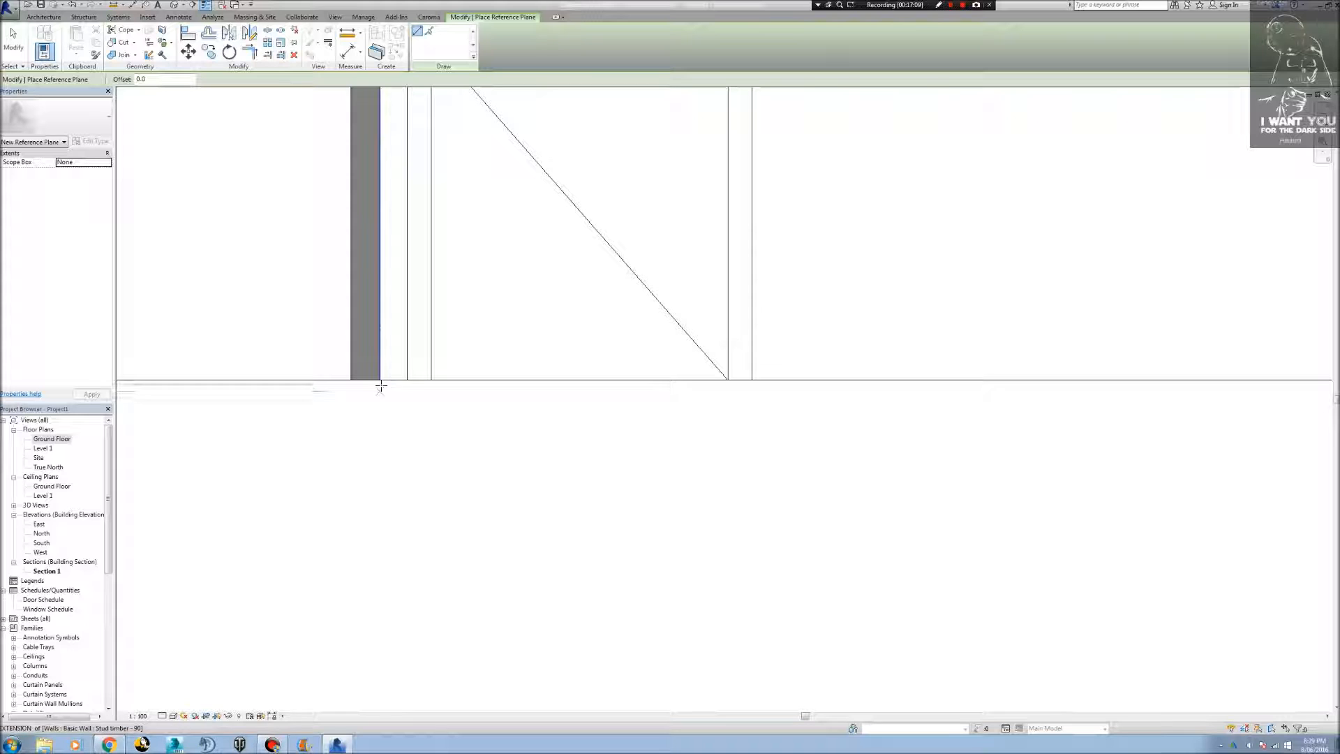
click(380, 379)
scroll(391, 363, down, 5)
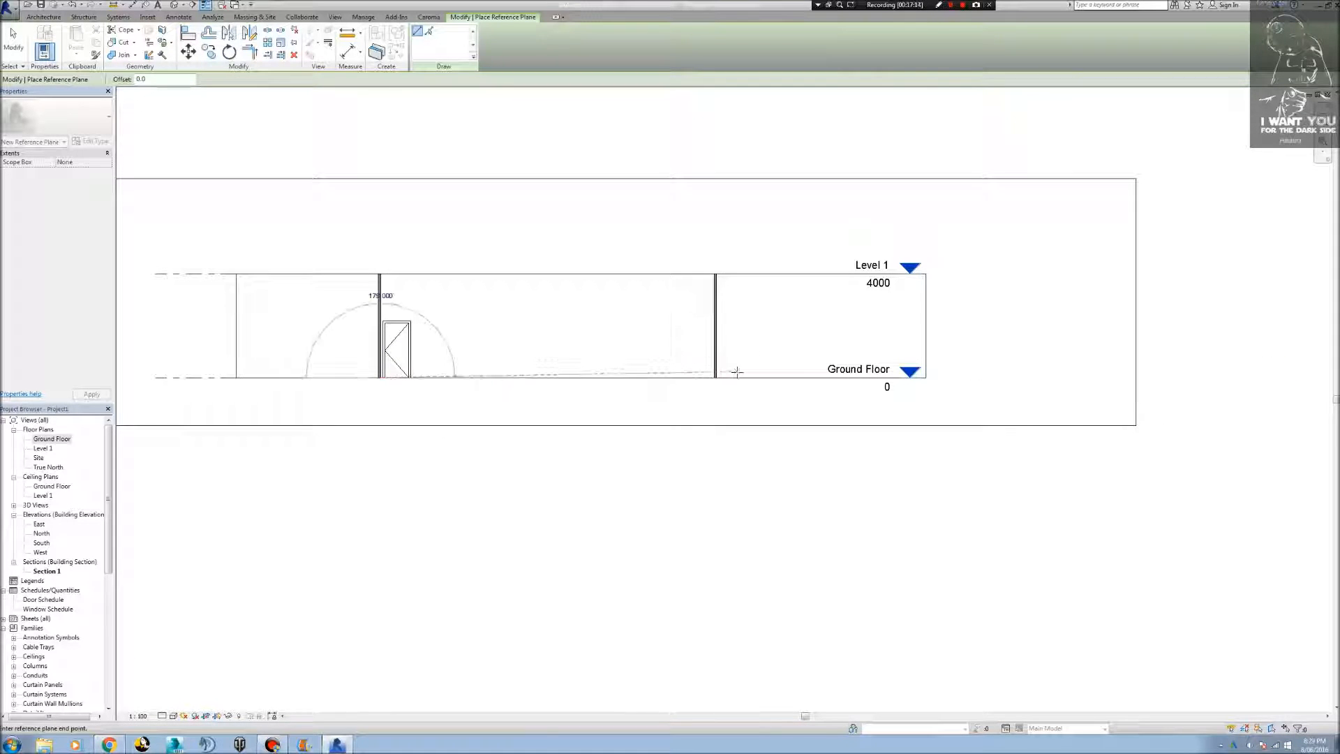
click(961, 381)
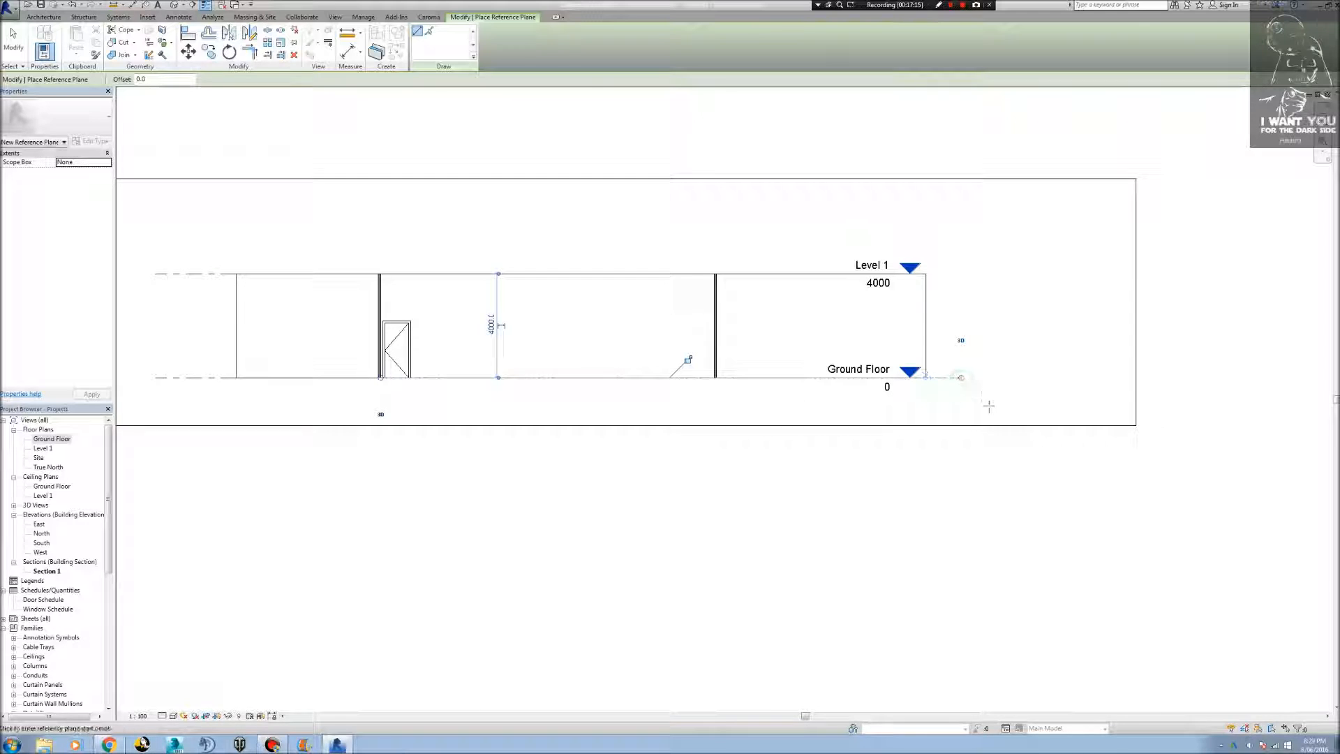
key(Escape)
key(Escape)
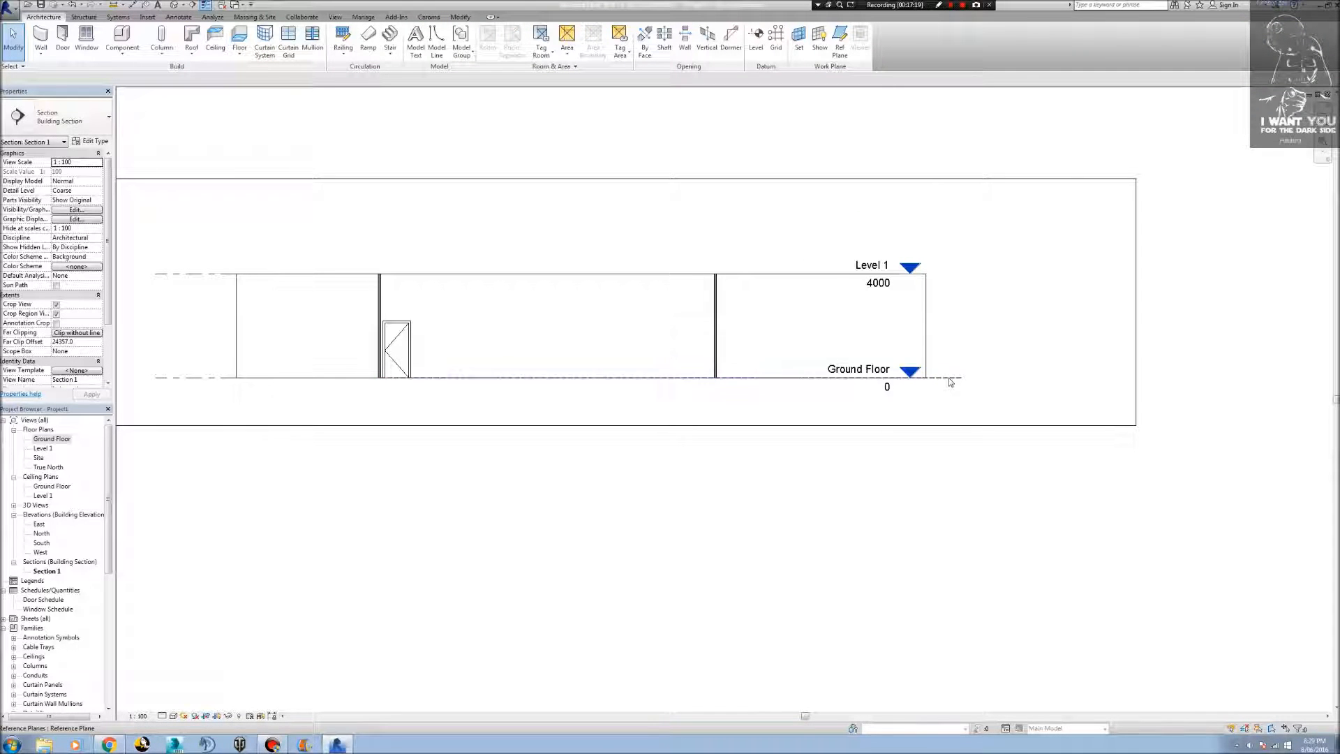
Name the new reference plane along the Ground Floor level Base Architrave.
click(950, 378)
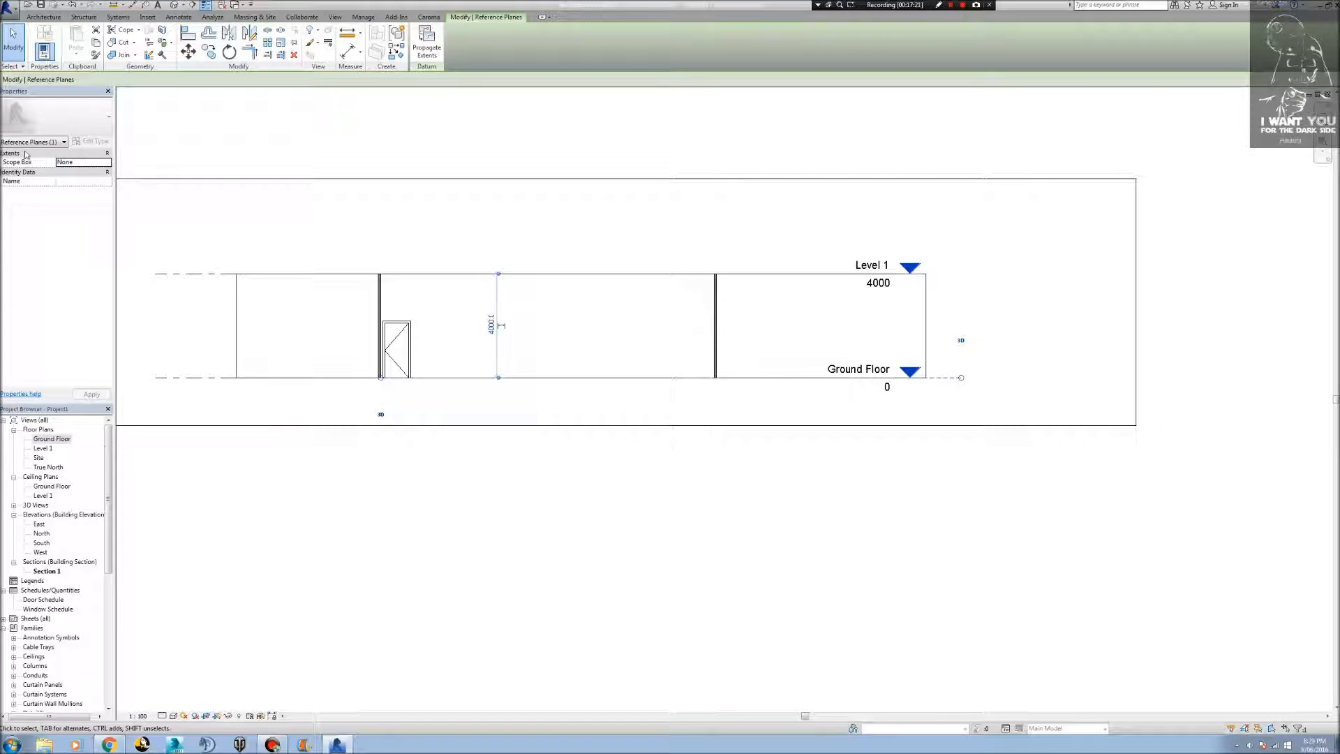
click(70, 183)
text(BA)
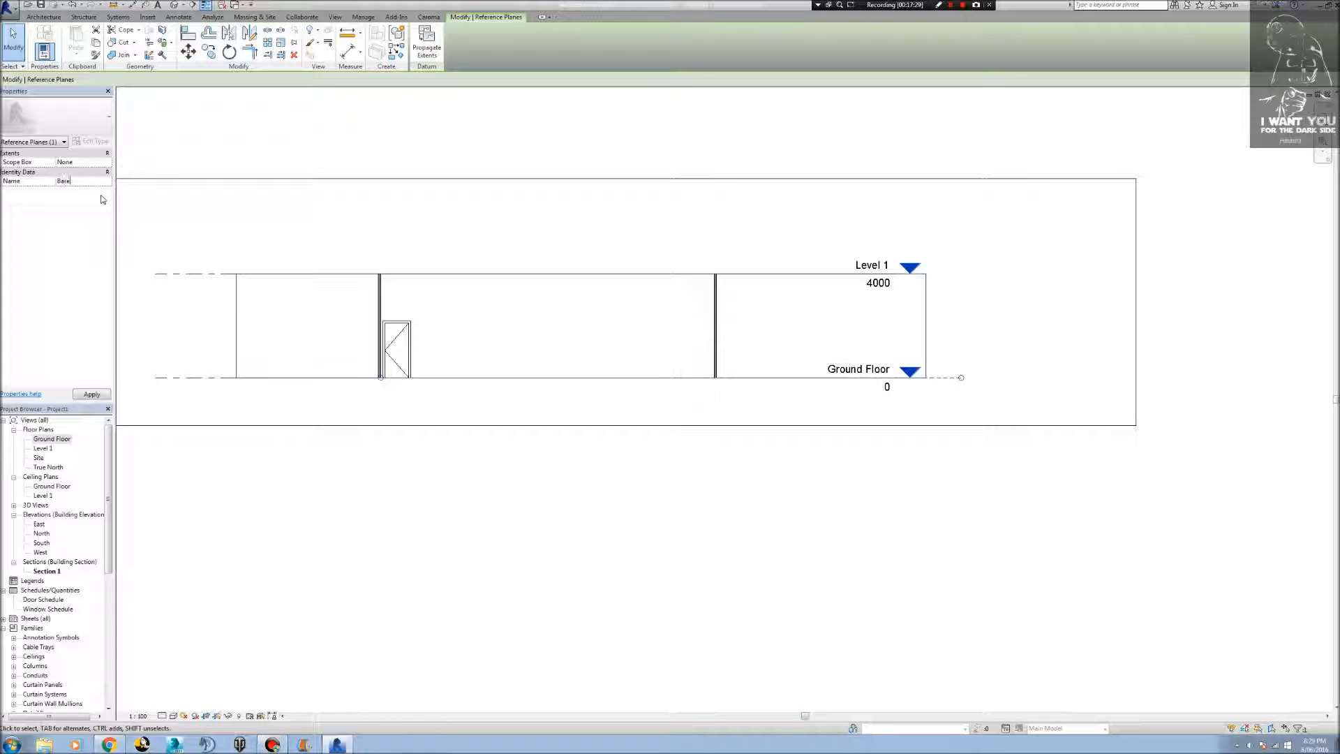
text( 4)
key(Return)
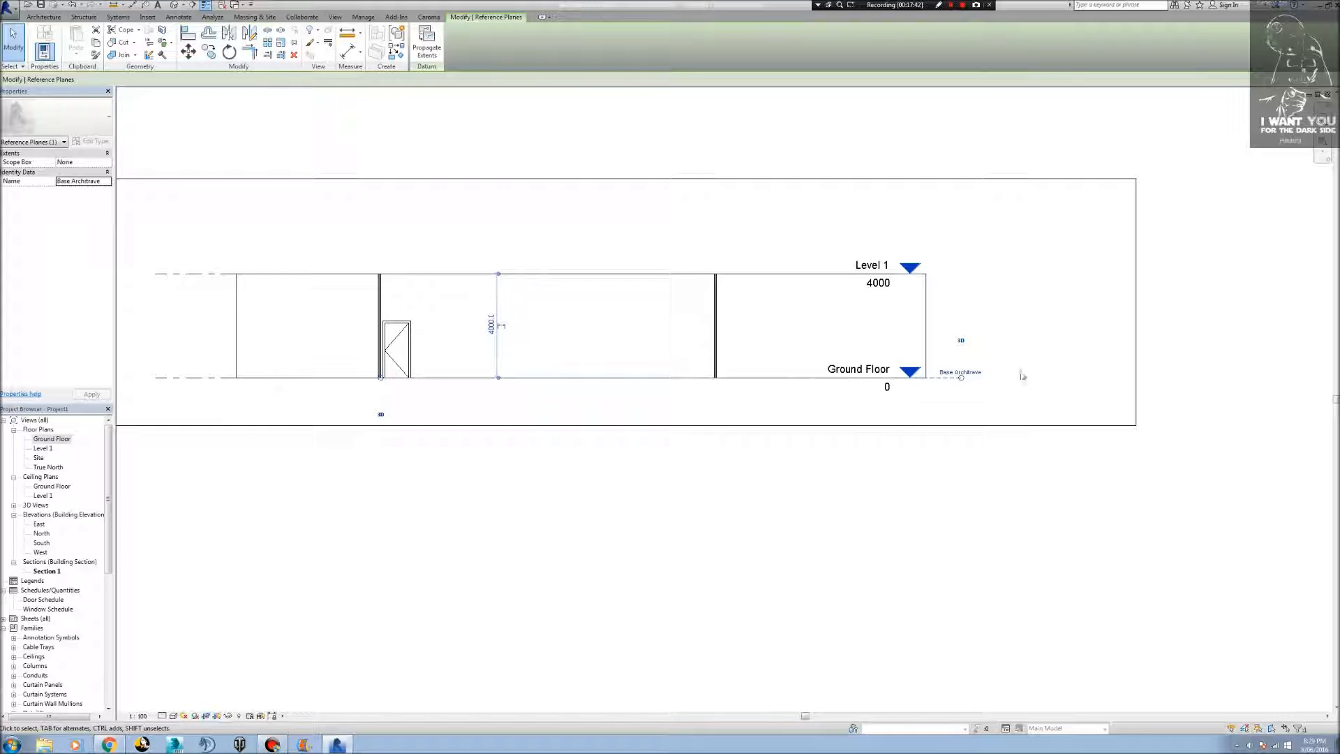
In the Ground Floor plan, set the work plane to Reference Plane : Base Architrave.
double_click(44, 439)
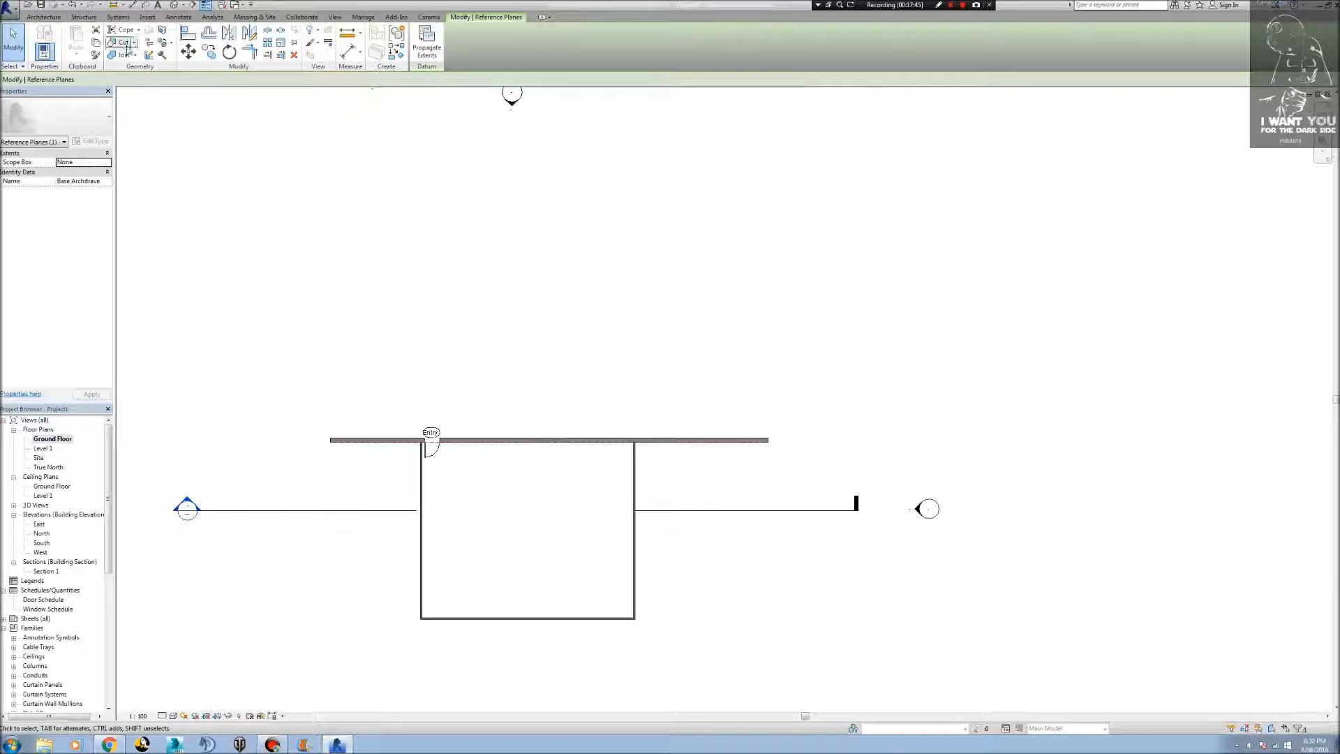
click(440, 344)
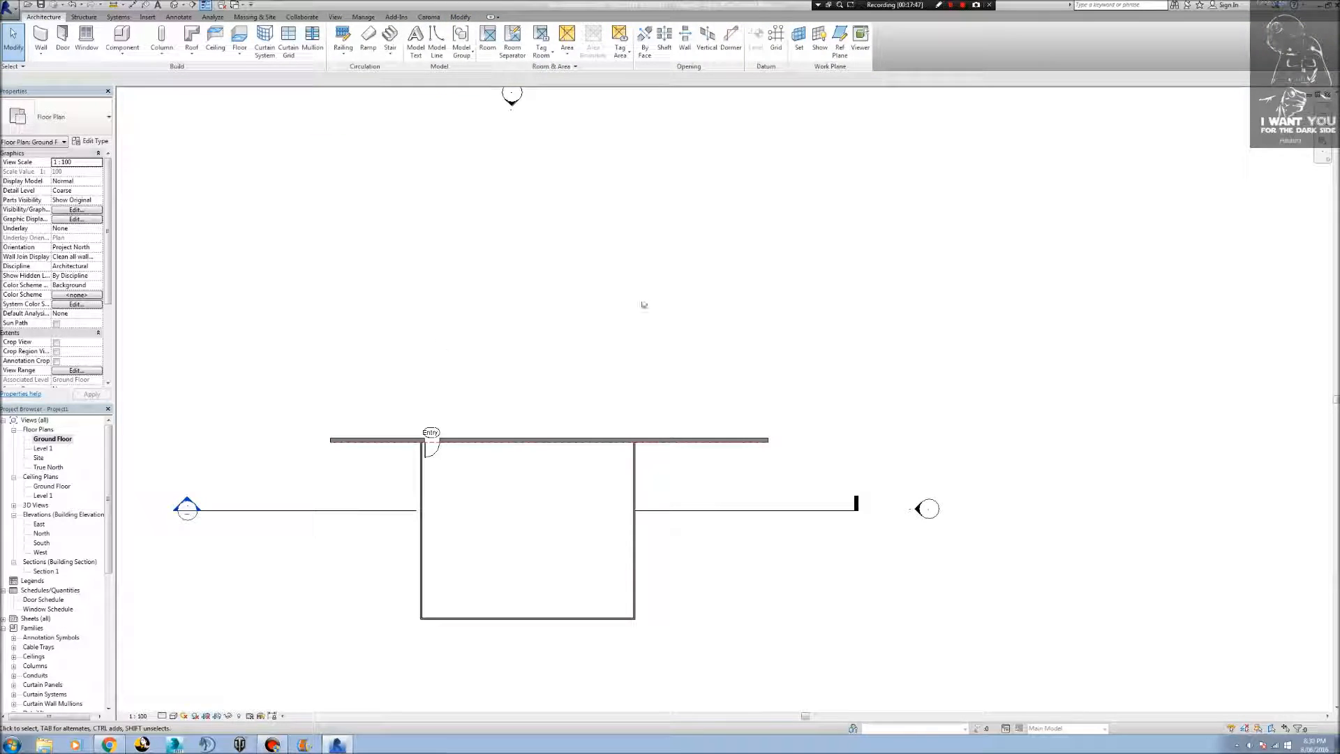
click(799, 38)
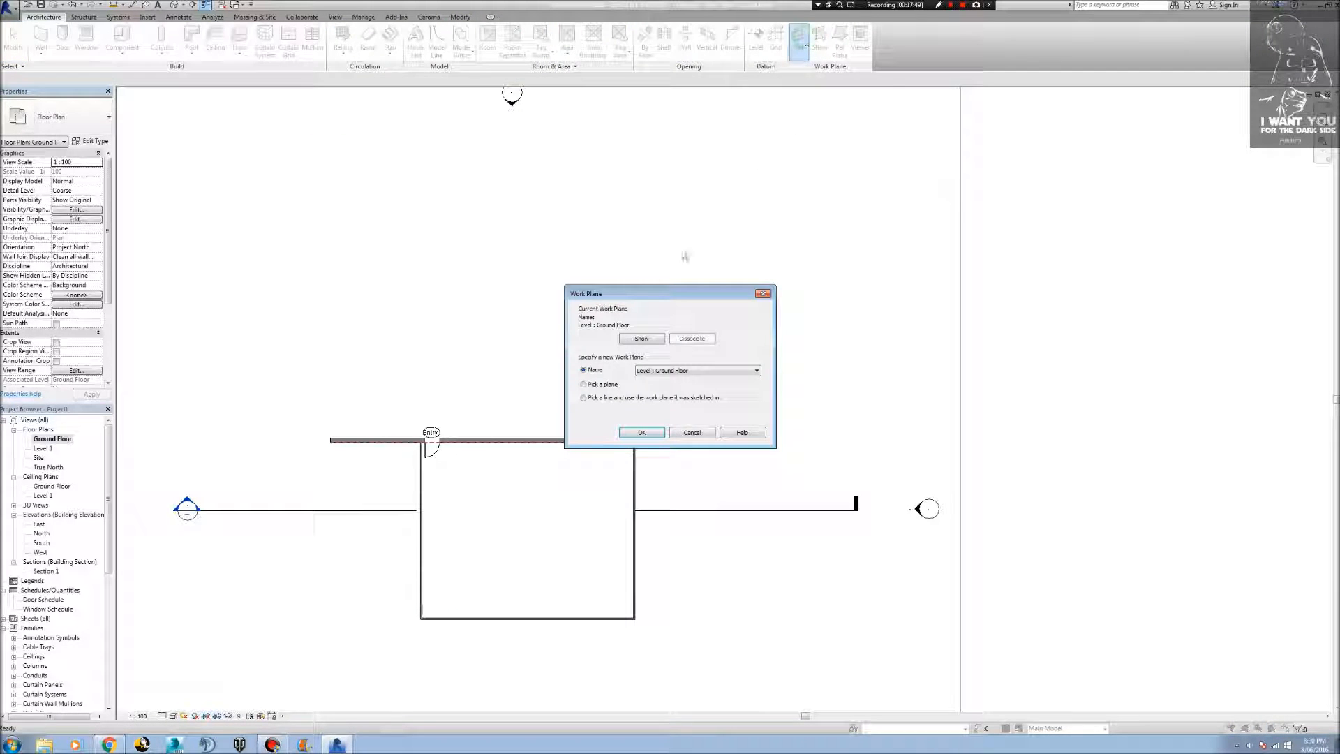
click(719, 371)
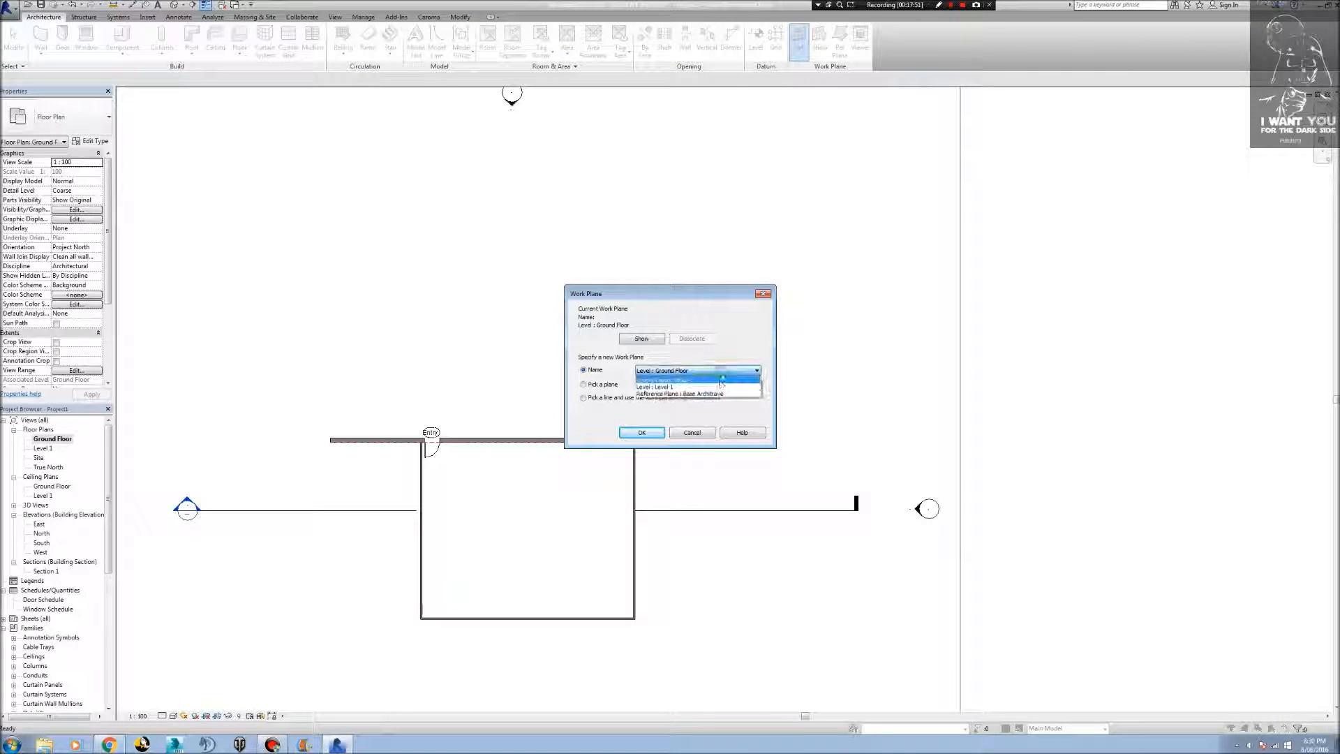
click(721, 395)
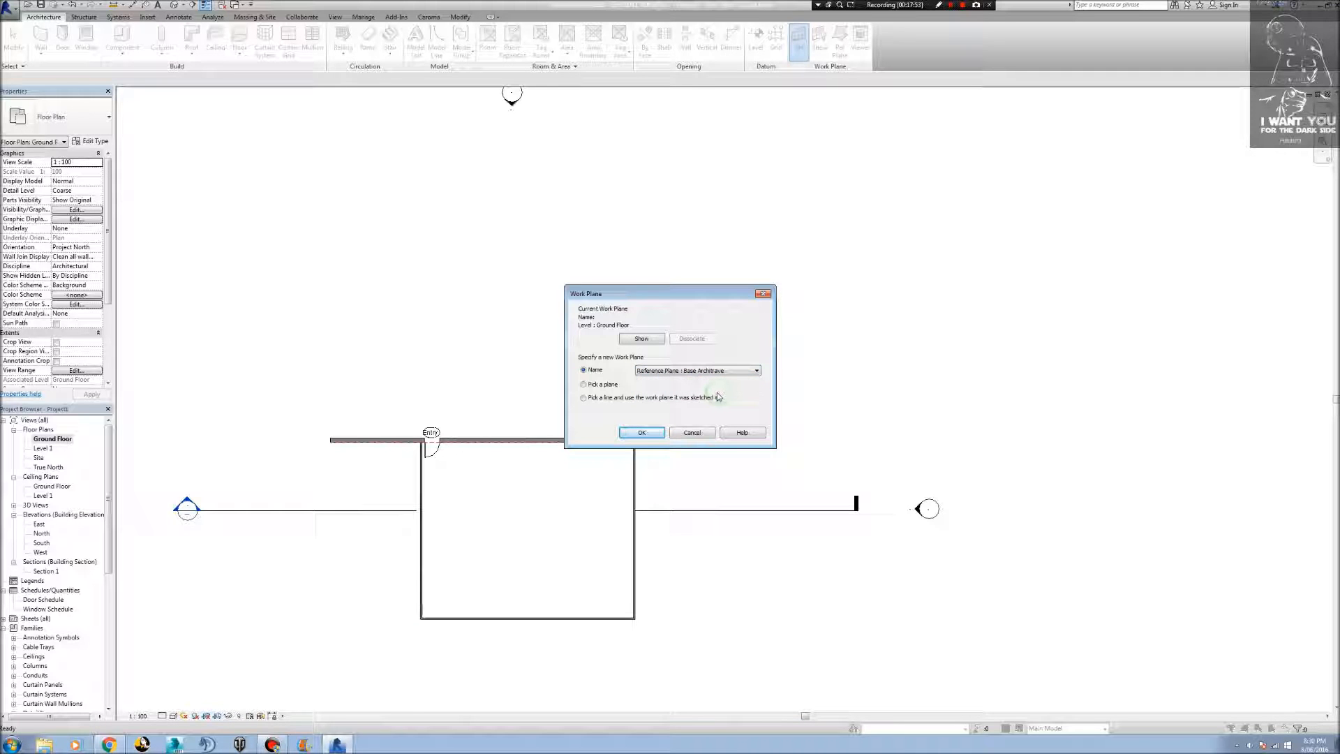
click(642, 433)
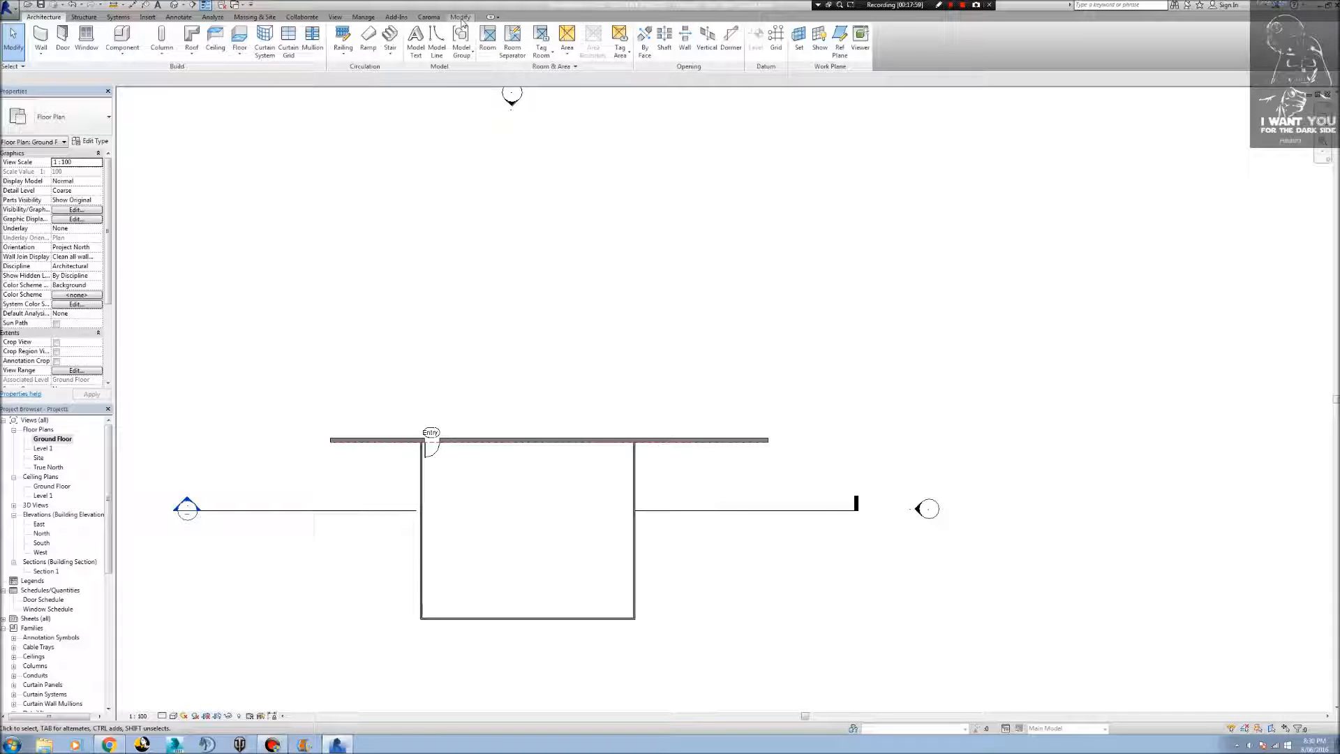
Create an in-place model in the Casework category named Architrave Base and start a solid sweep in it.
click(122, 50)
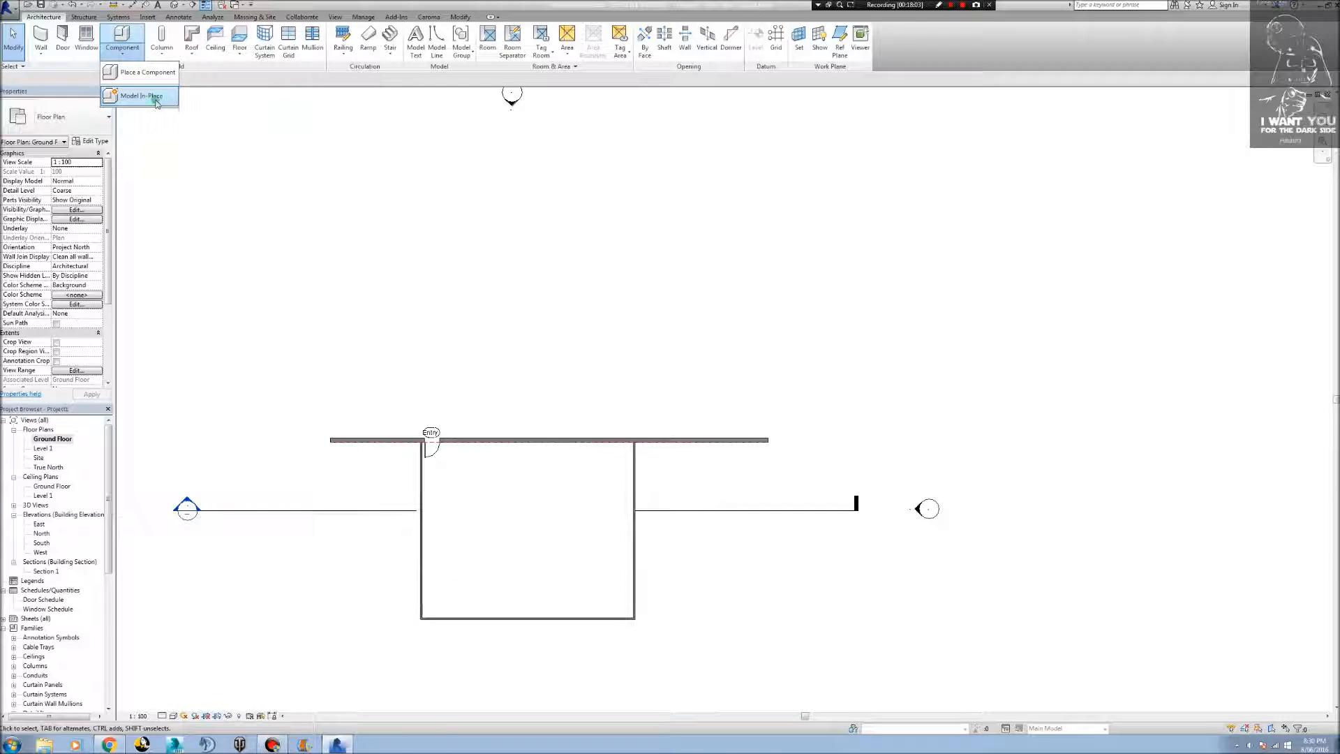
click(141, 97)
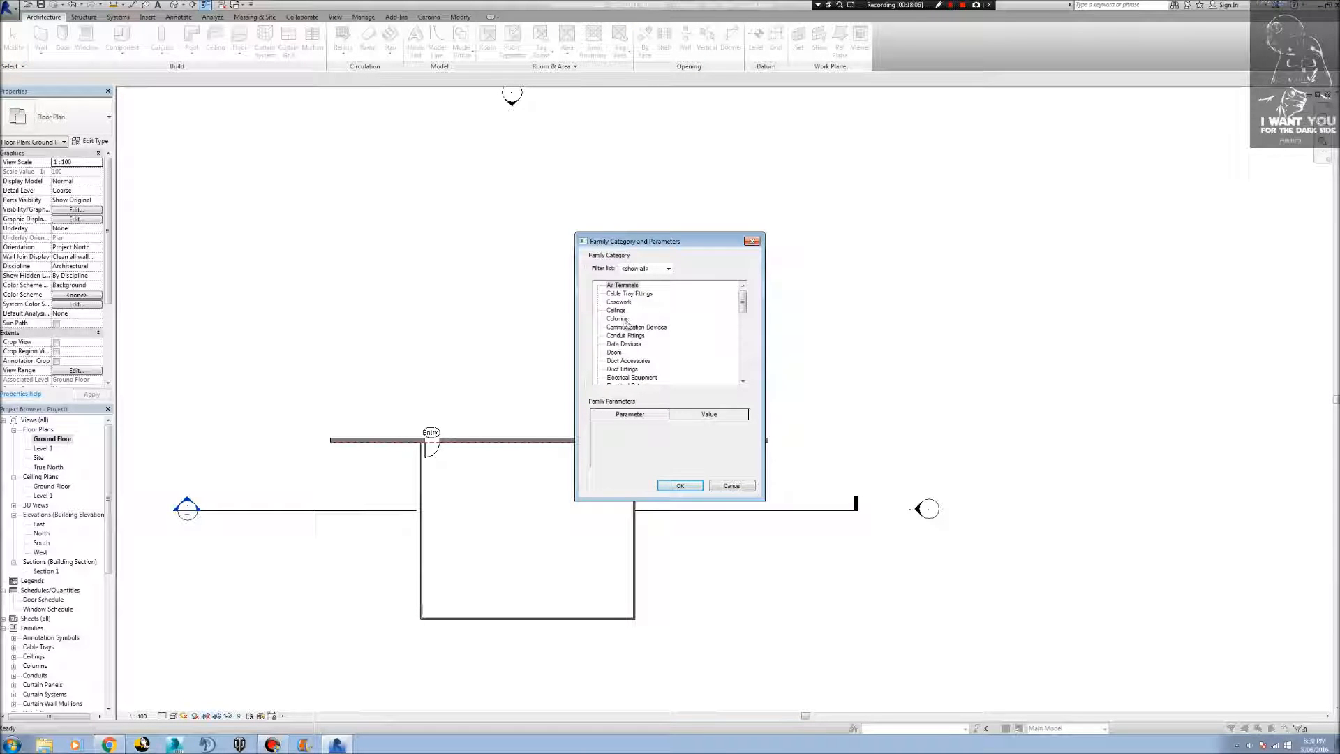
double_click(619, 302)
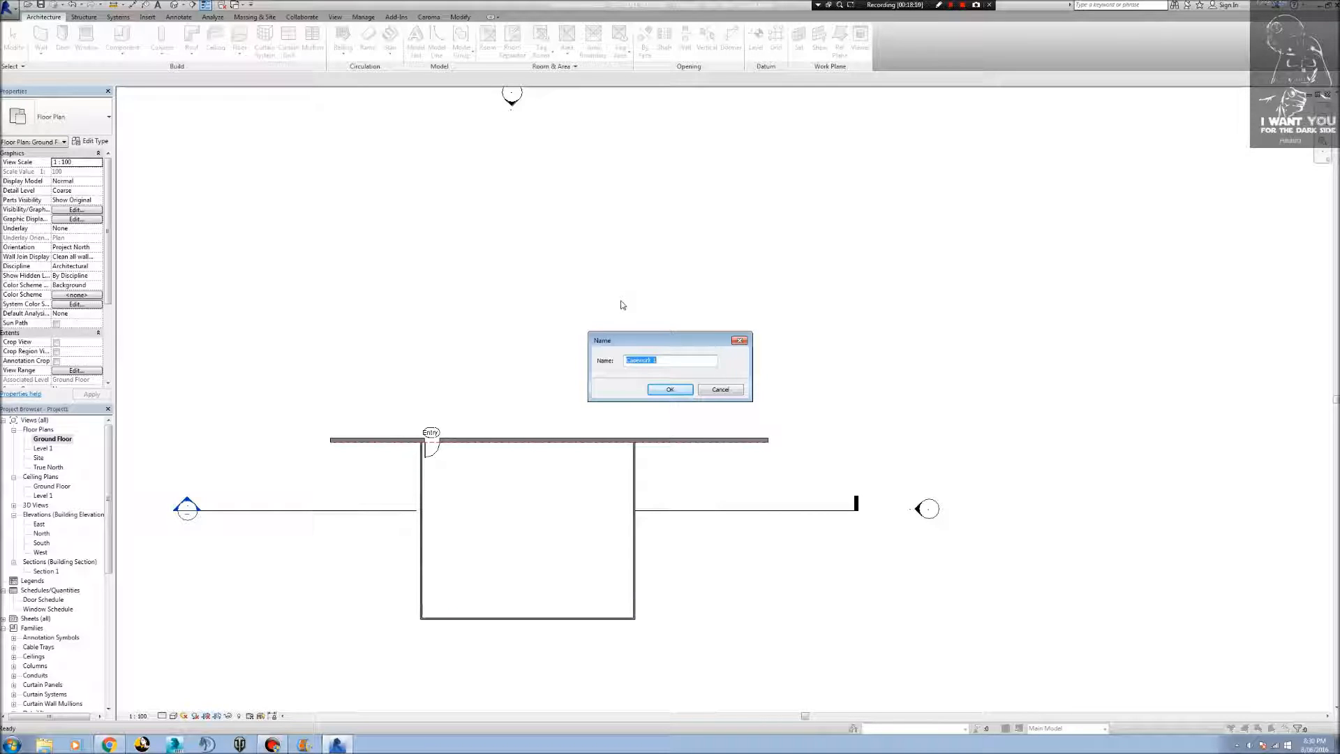
text(Architrave BAse)
key(BackSpace)
key(BackSpace)
key(BackSpace)
text(ase)
click(670, 390)
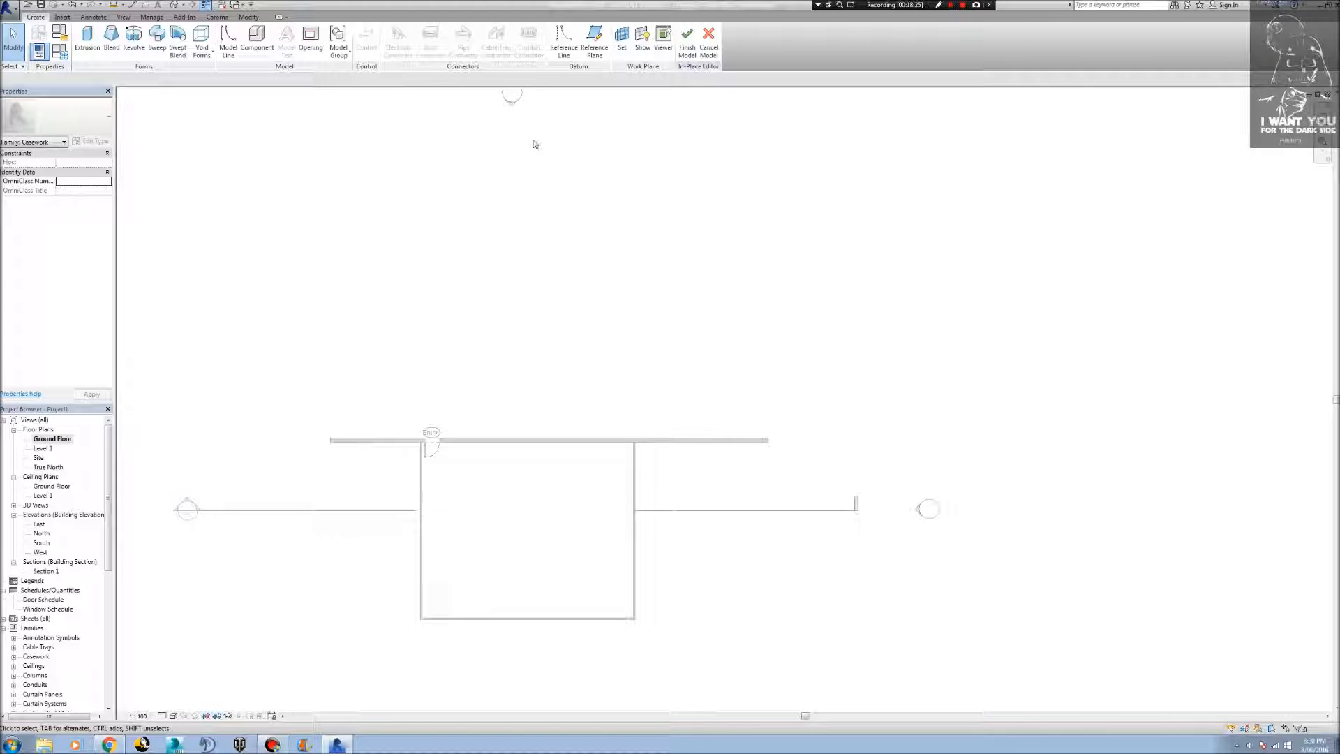
click(158, 42)
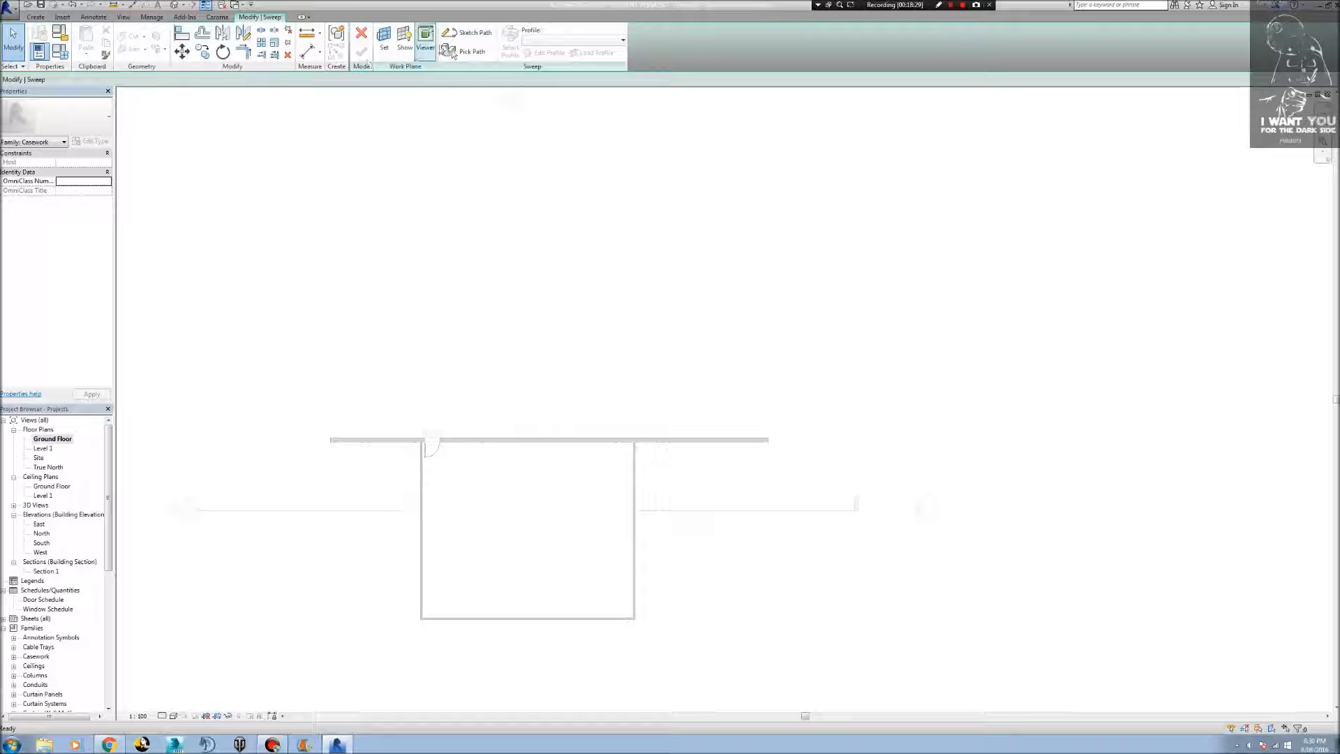
click(451, 51)
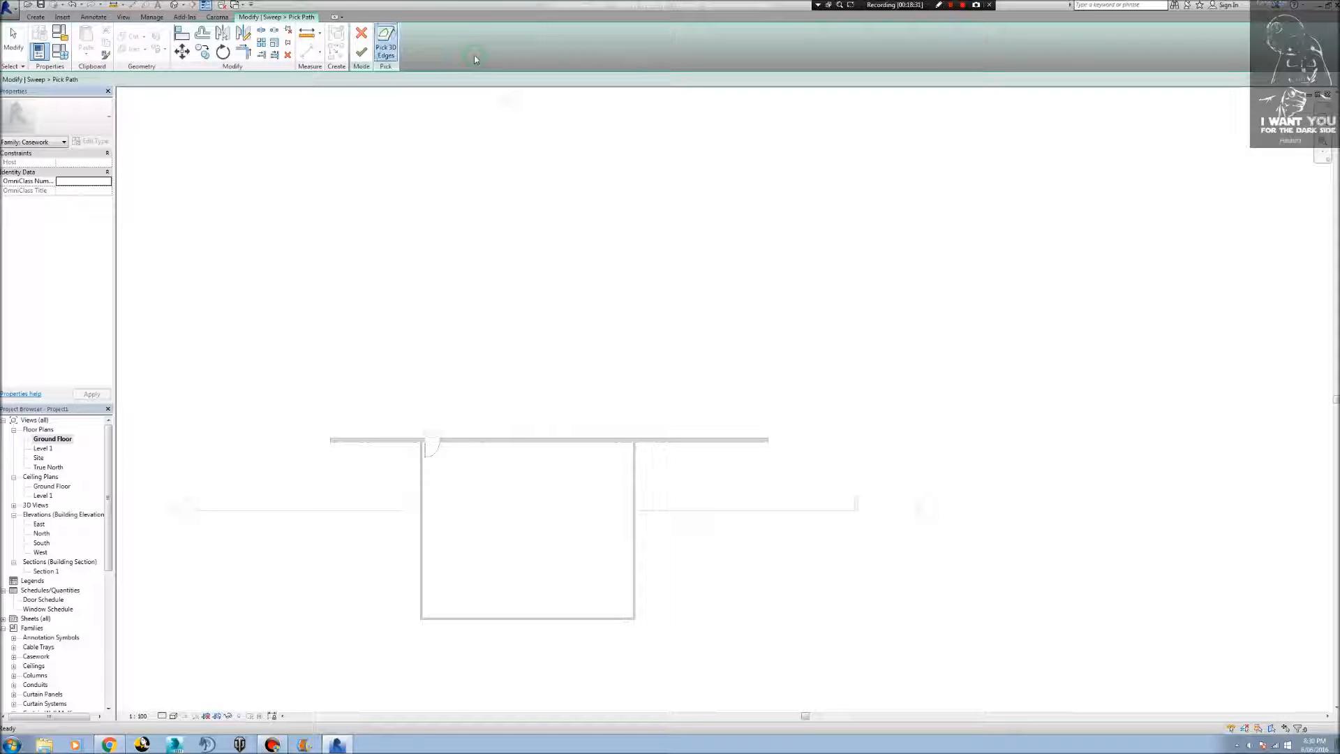
scroll(471, 450, up, 3)
scroll(472, 450, down, 3)
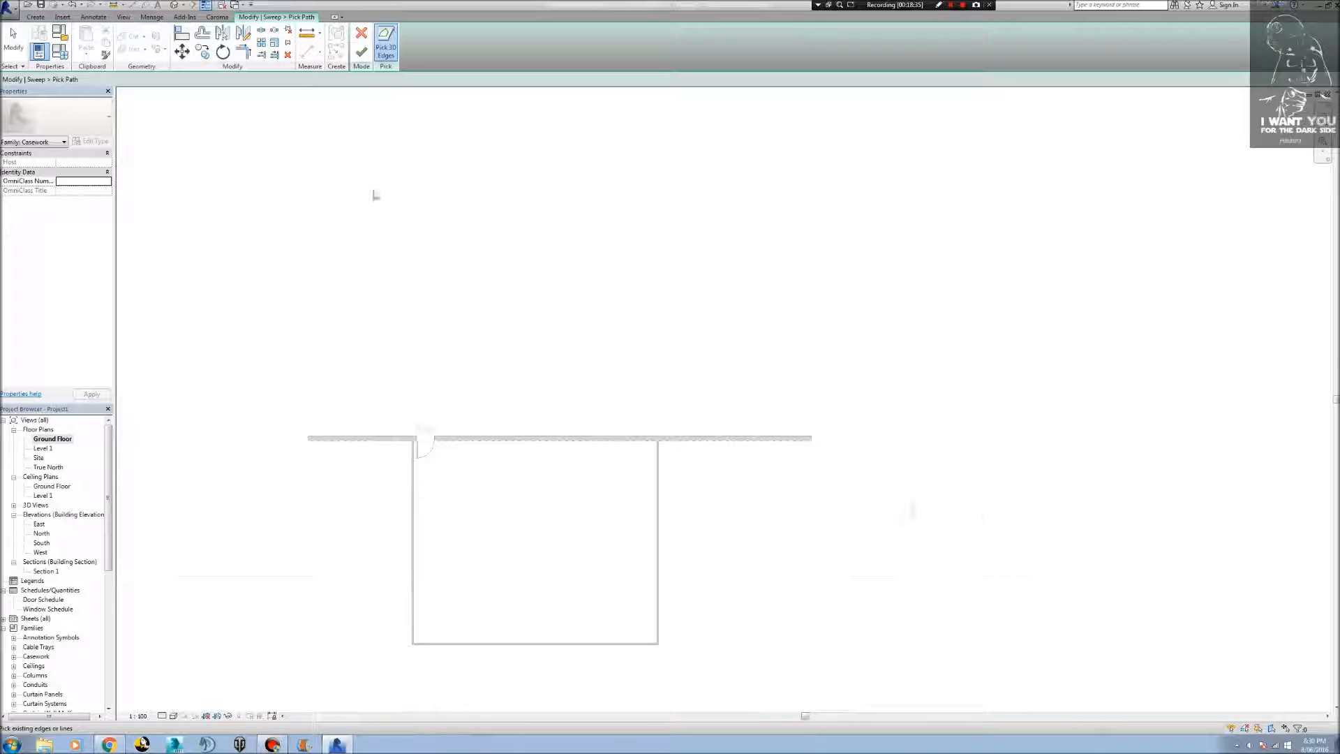
click(359, 38)
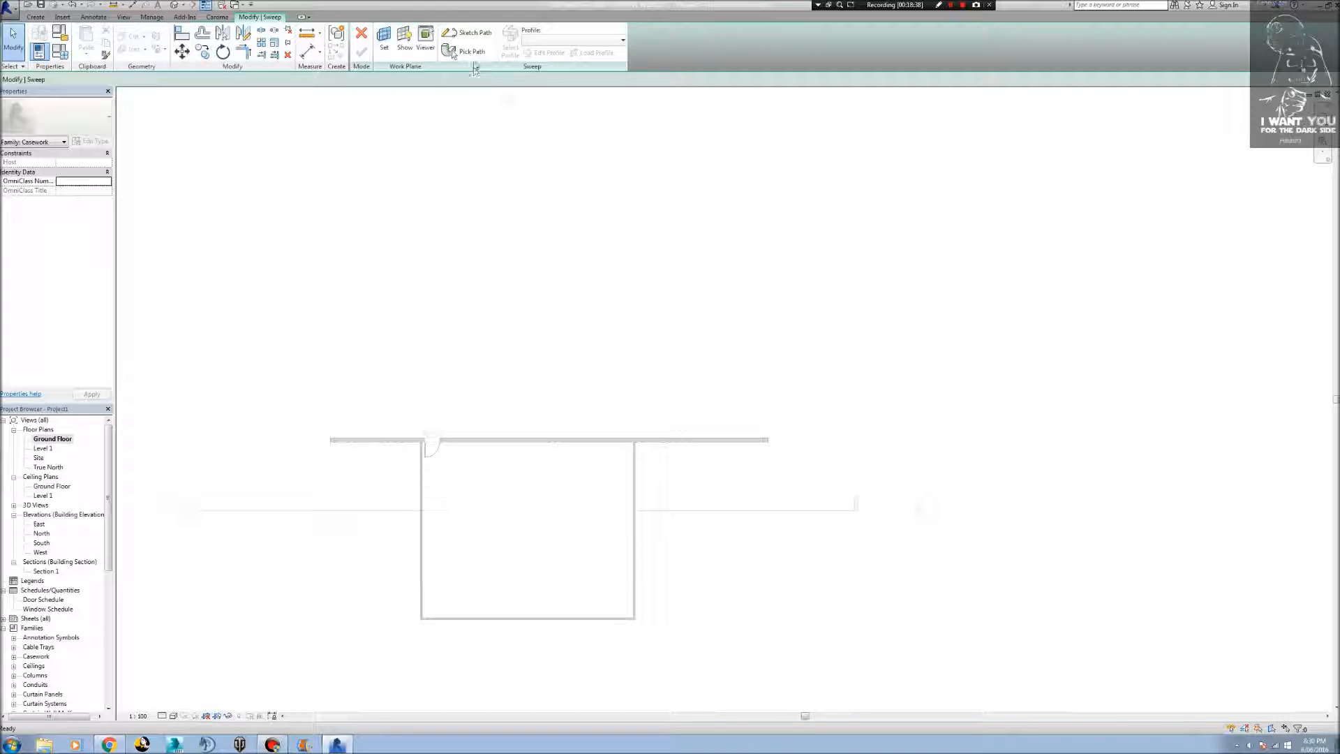
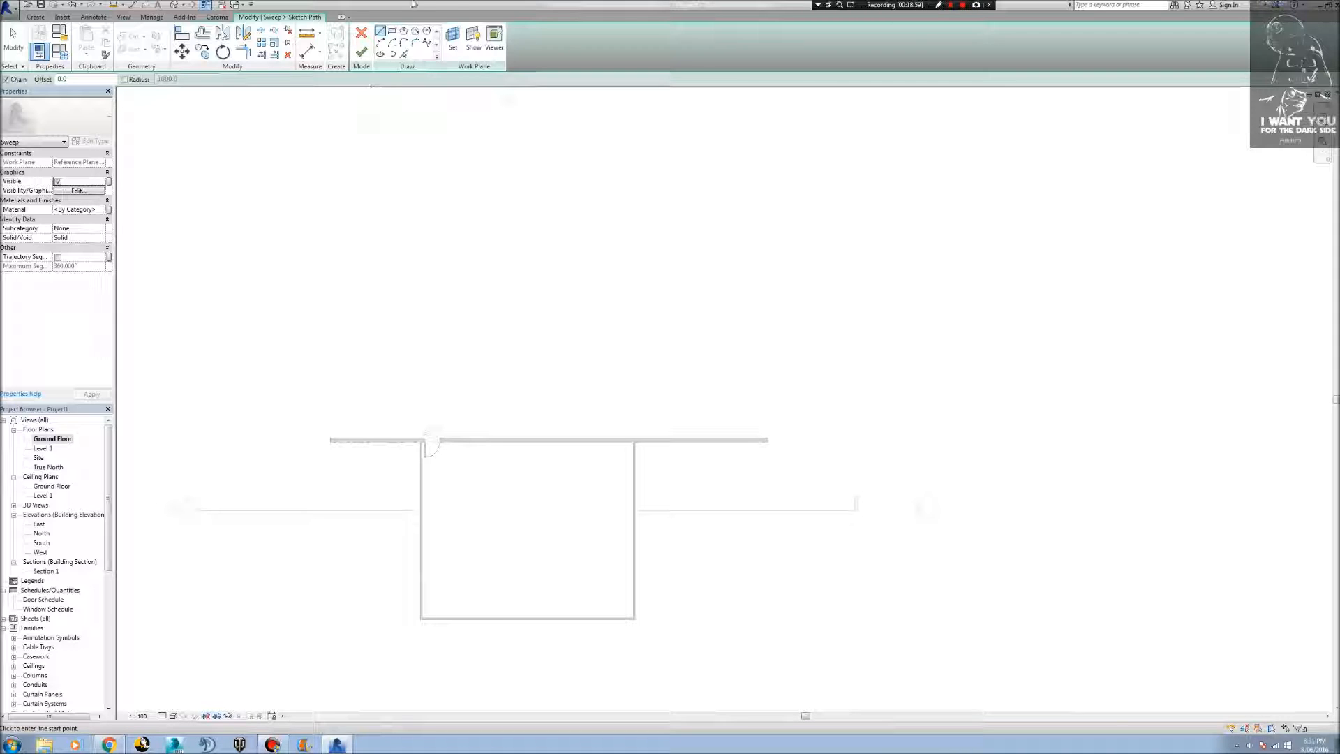
Create the sweep path lines by picking the interior edges of the long wall and the three other room walls.
click(403, 54)
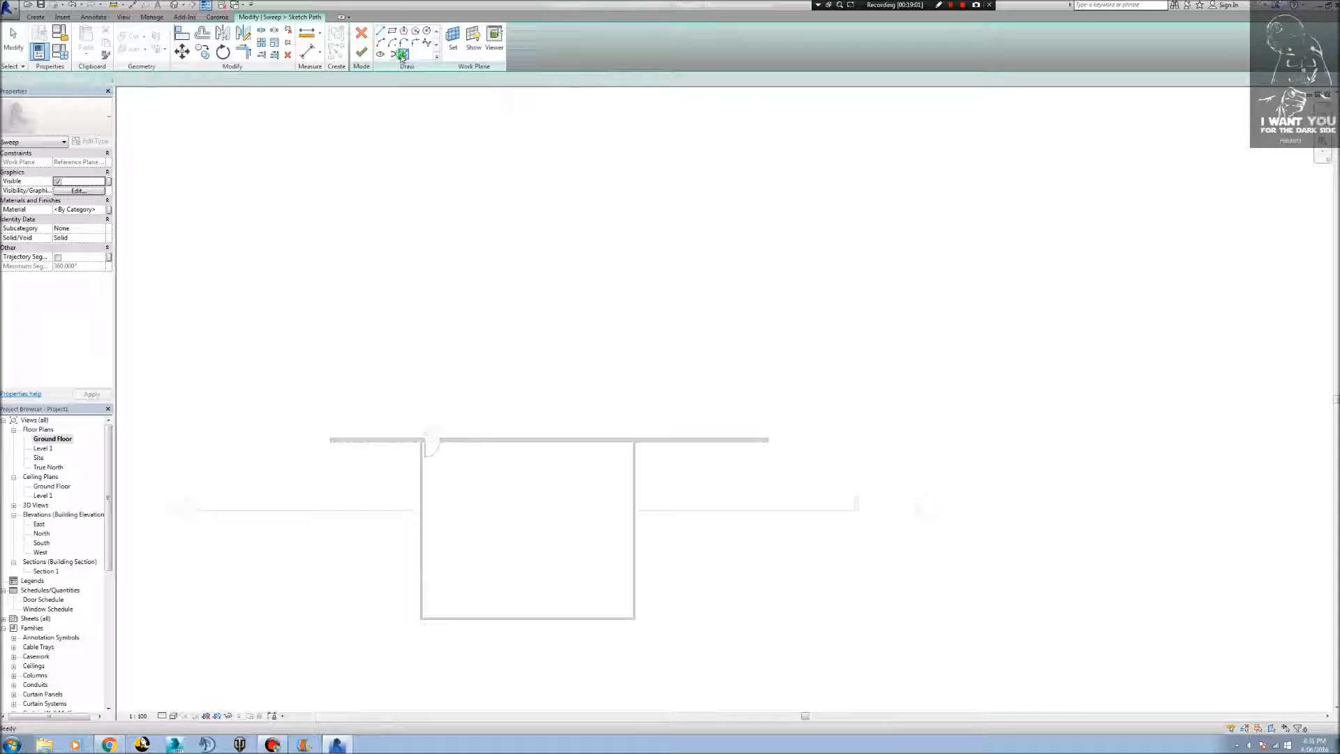
click(487, 445)
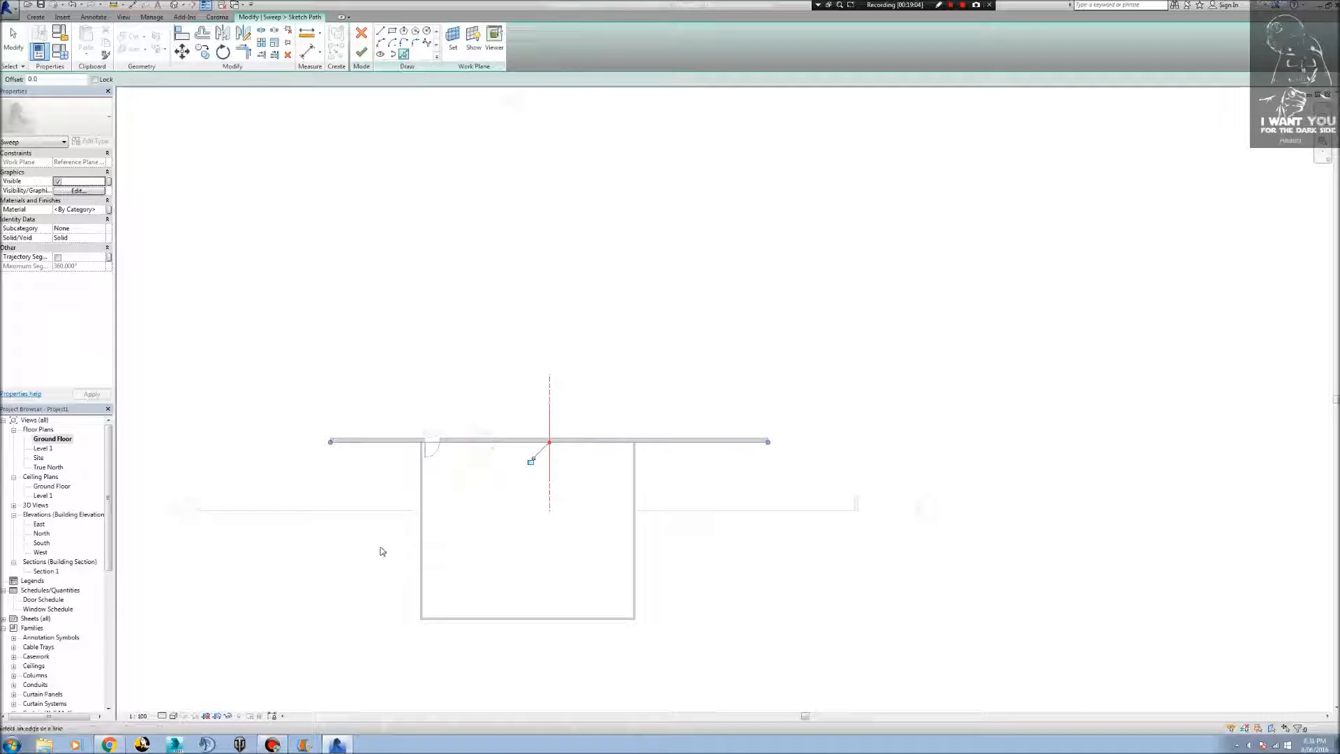
click(422, 531)
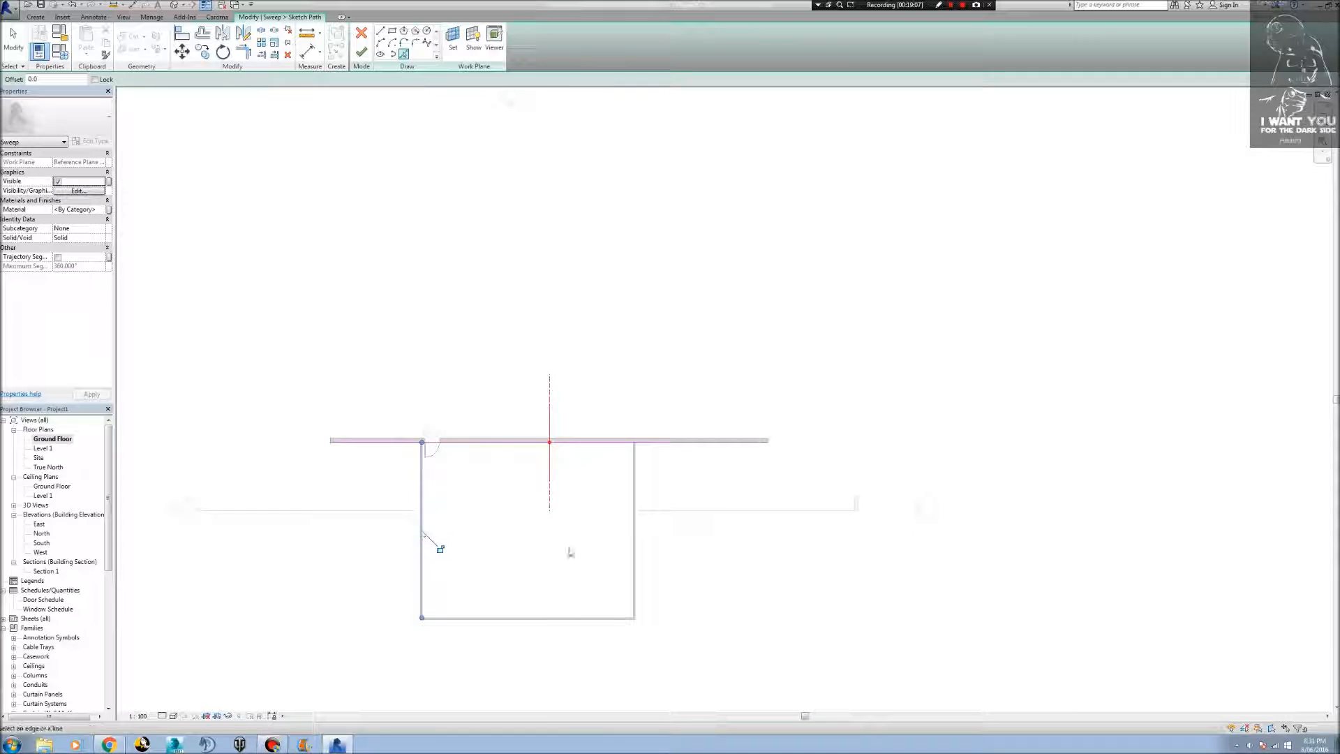
click(633, 548)
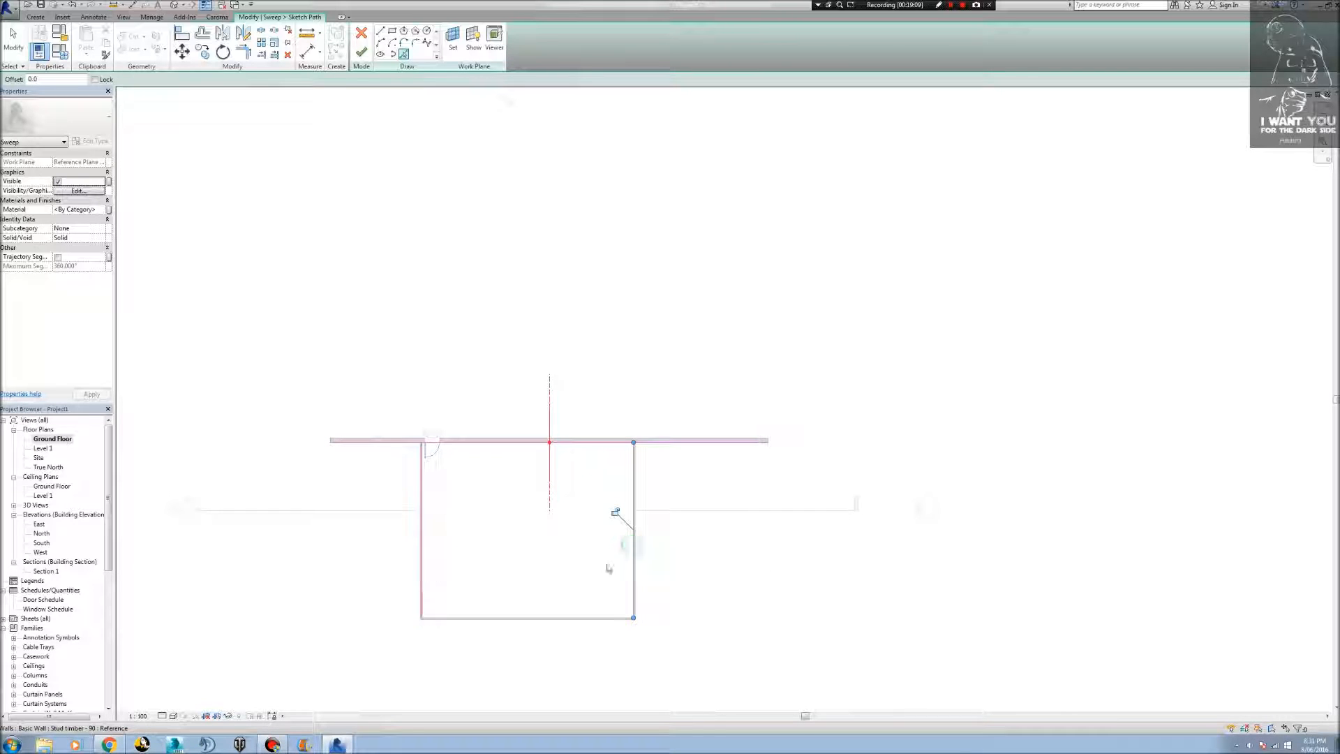
click(534, 619)
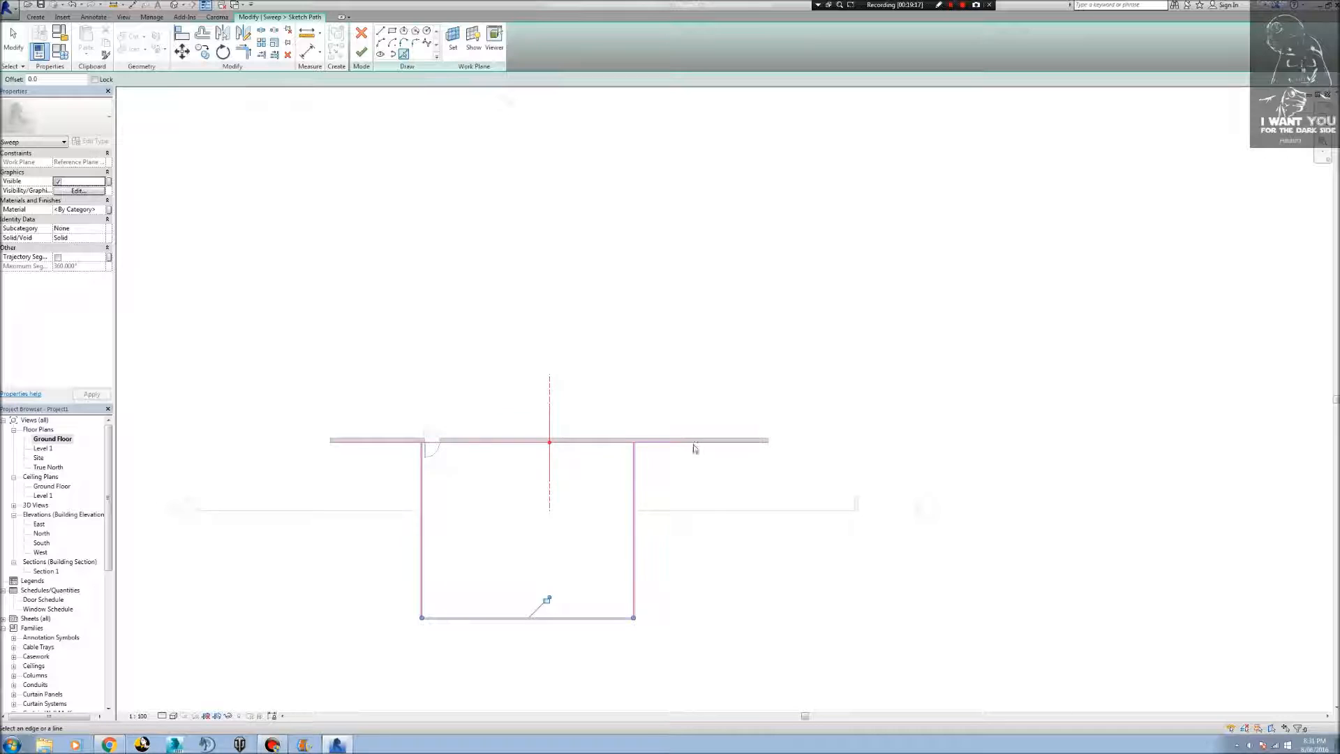
Trim the long wall's path line to a corner with both side wall lines and finish the sweep path.
key(t)
key(r)
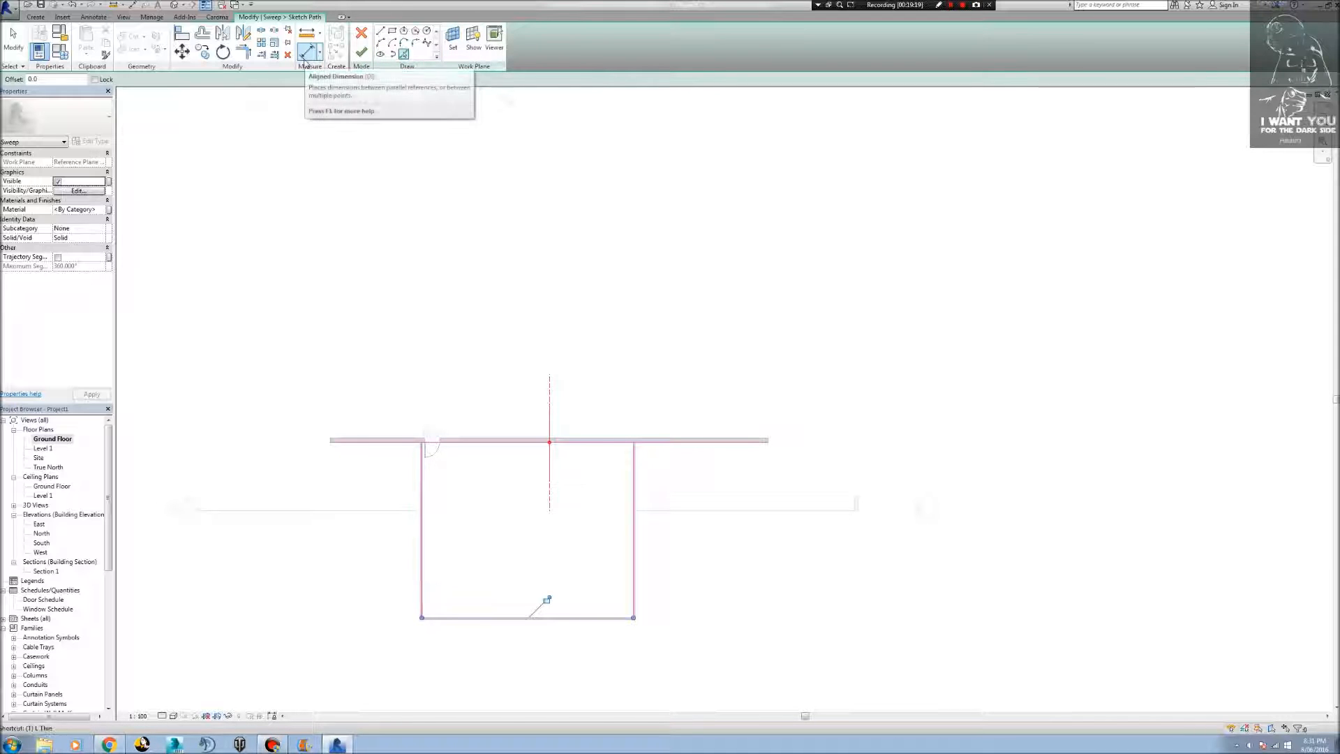
click(428, 446)
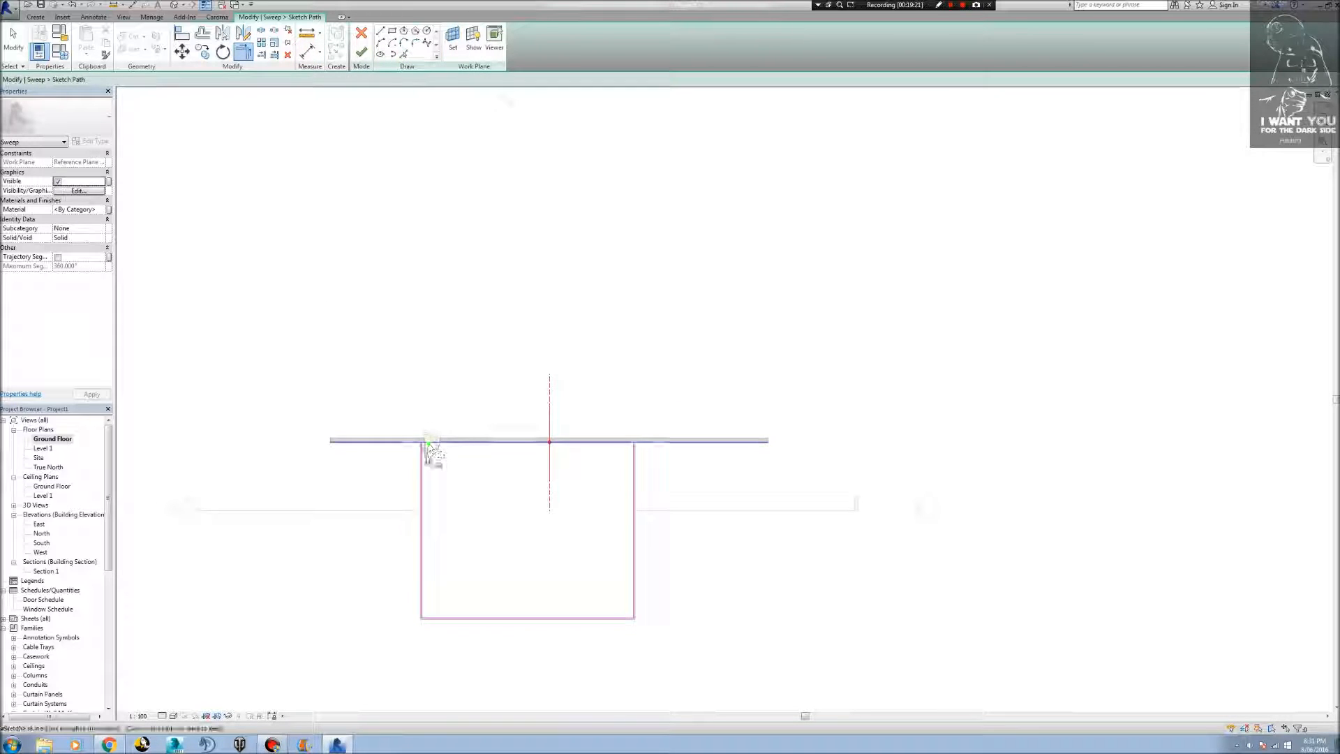
click(420, 464)
click(583, 443)
click(633, 479)
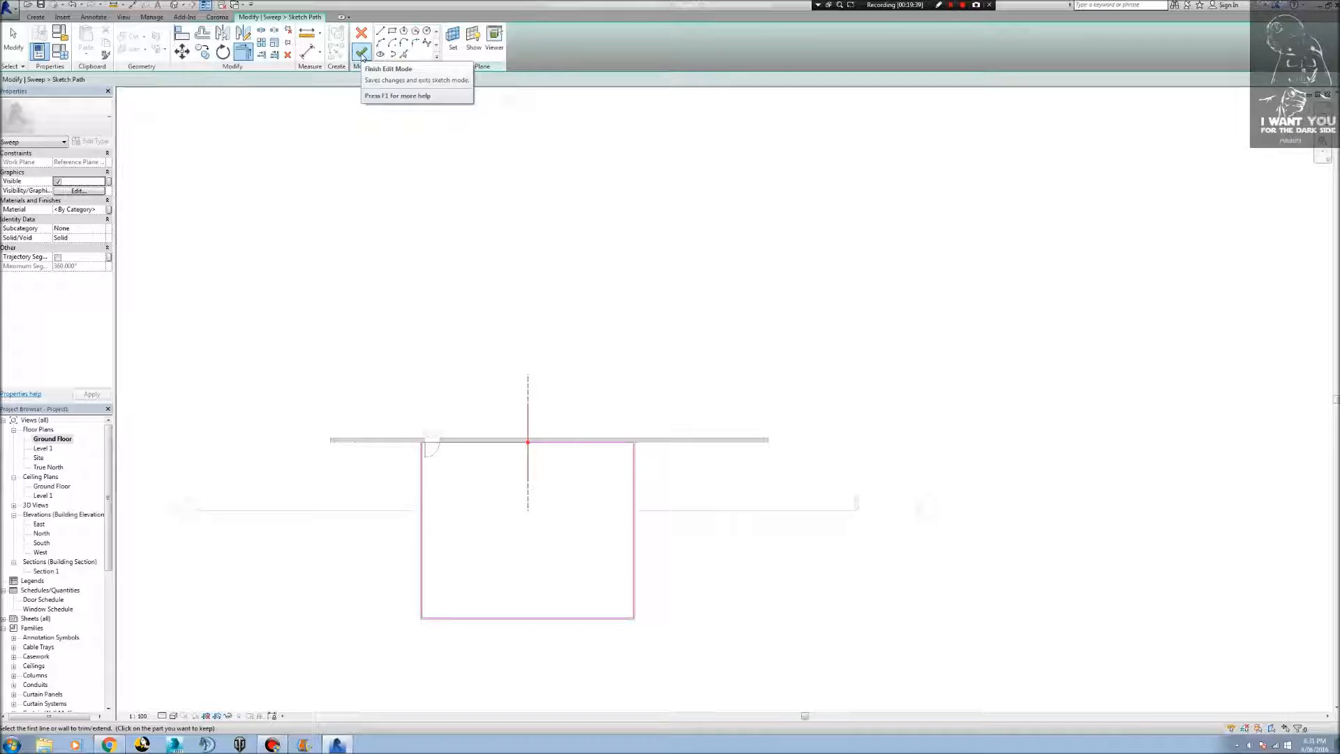
key(Escape)
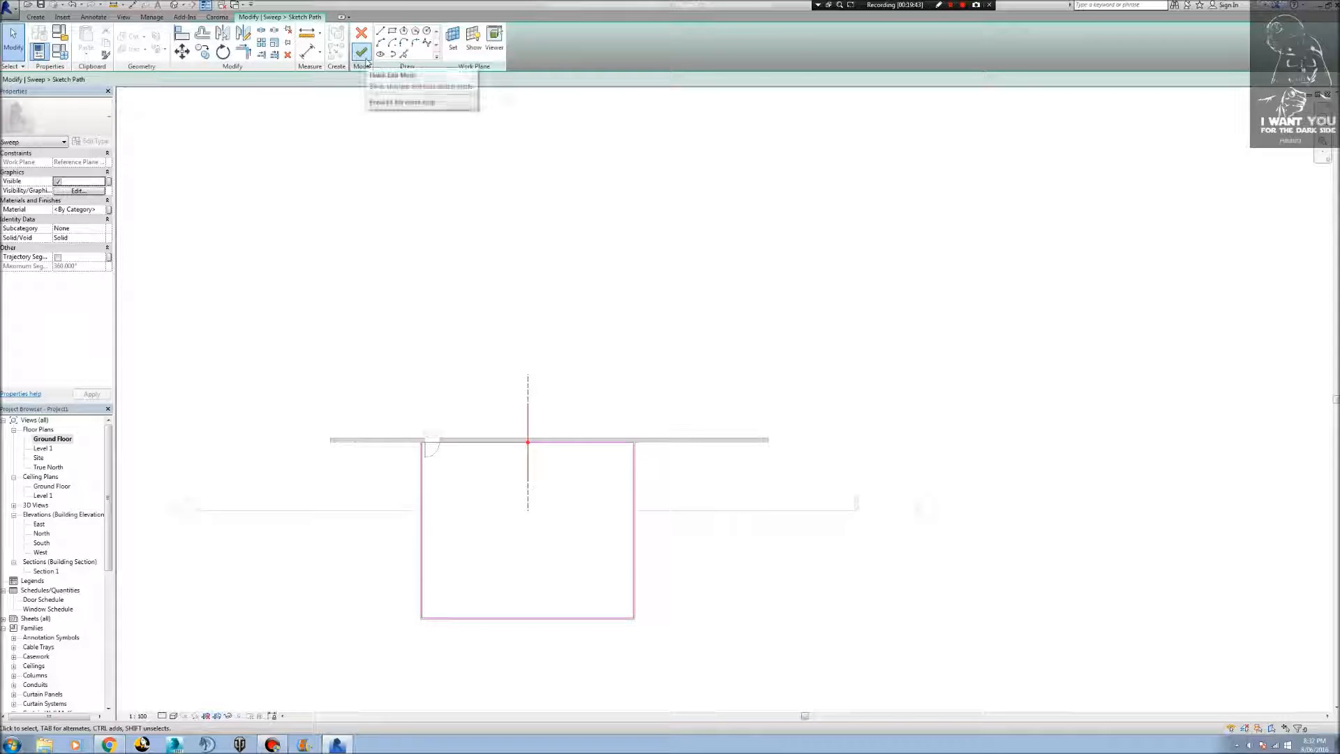
click(361, 53)
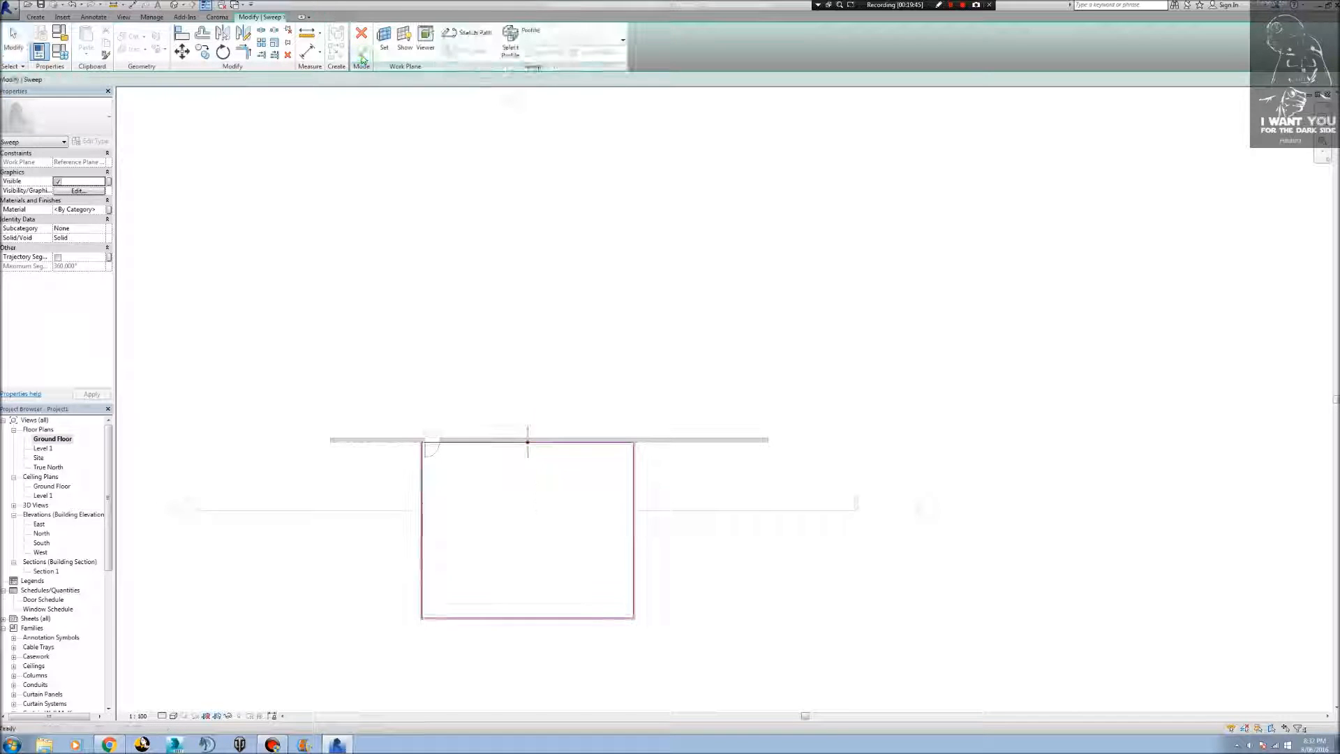
click(550, 60)
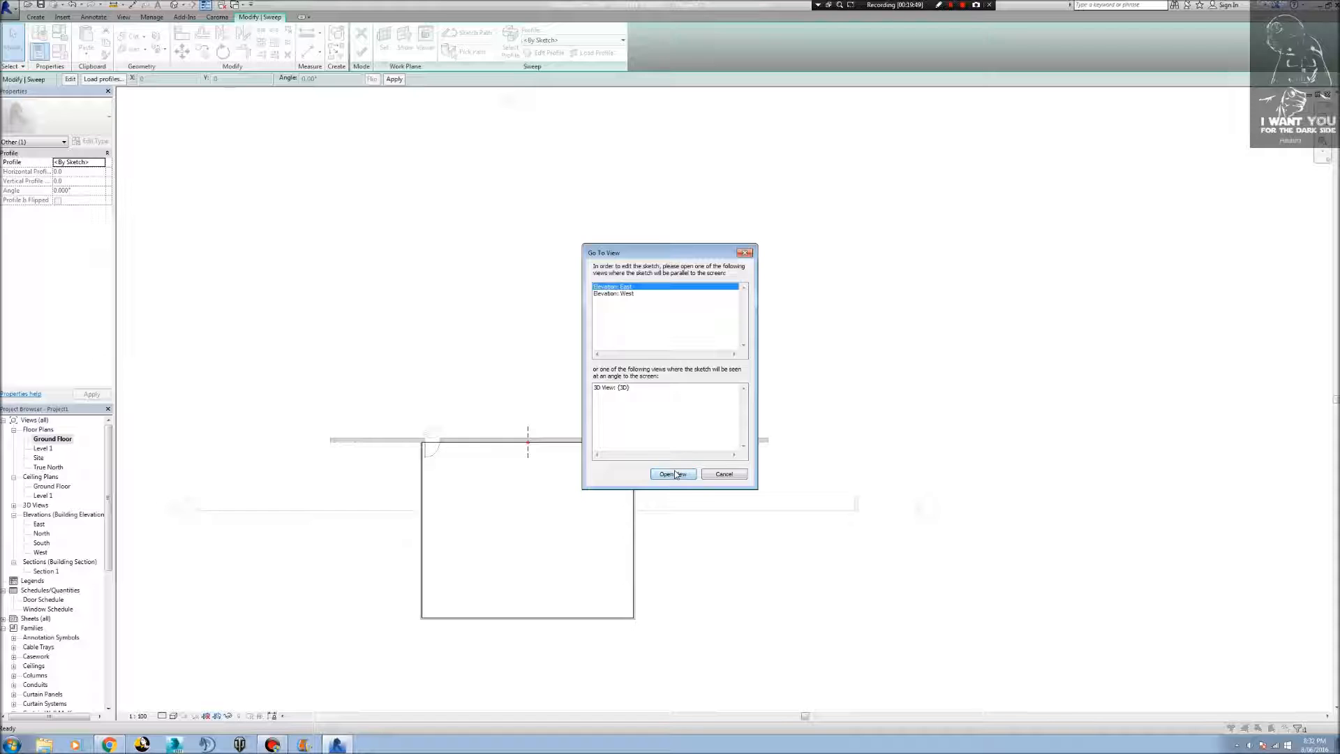
click(674, 474)
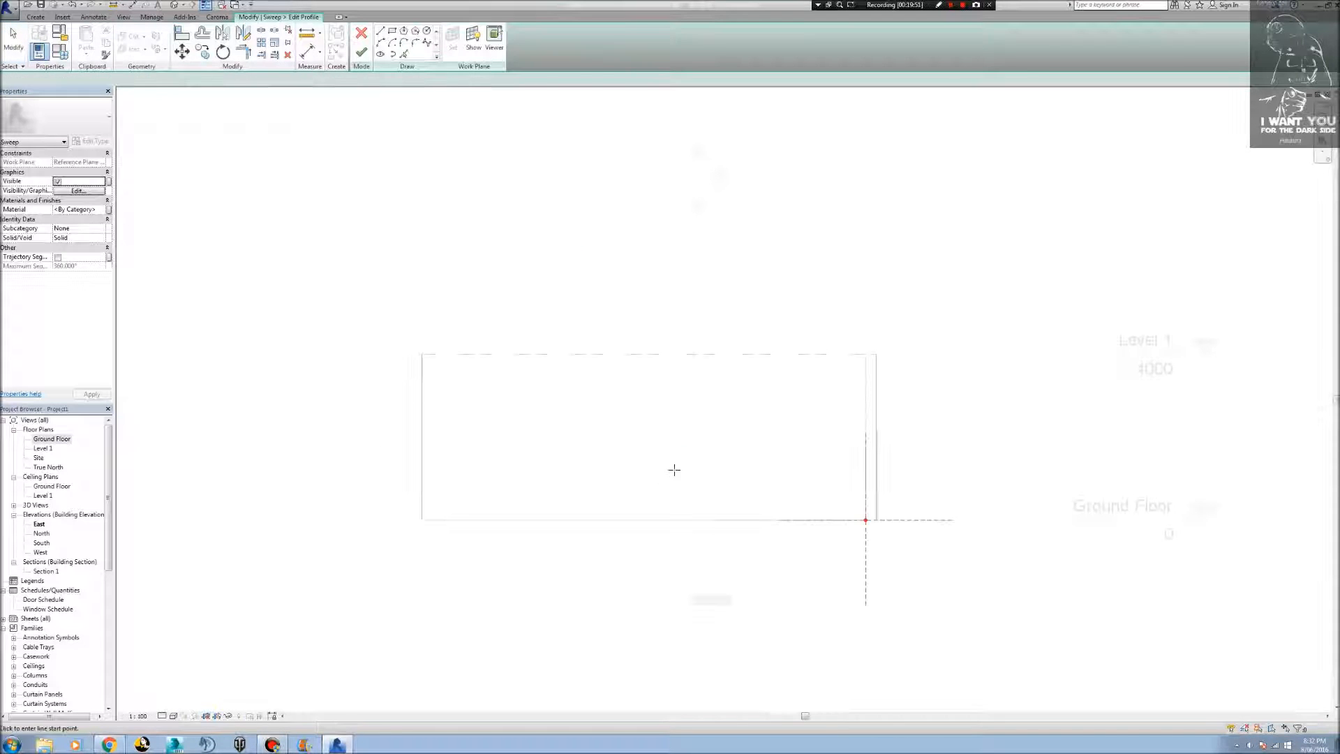
scroll(883, 537, up, 4)
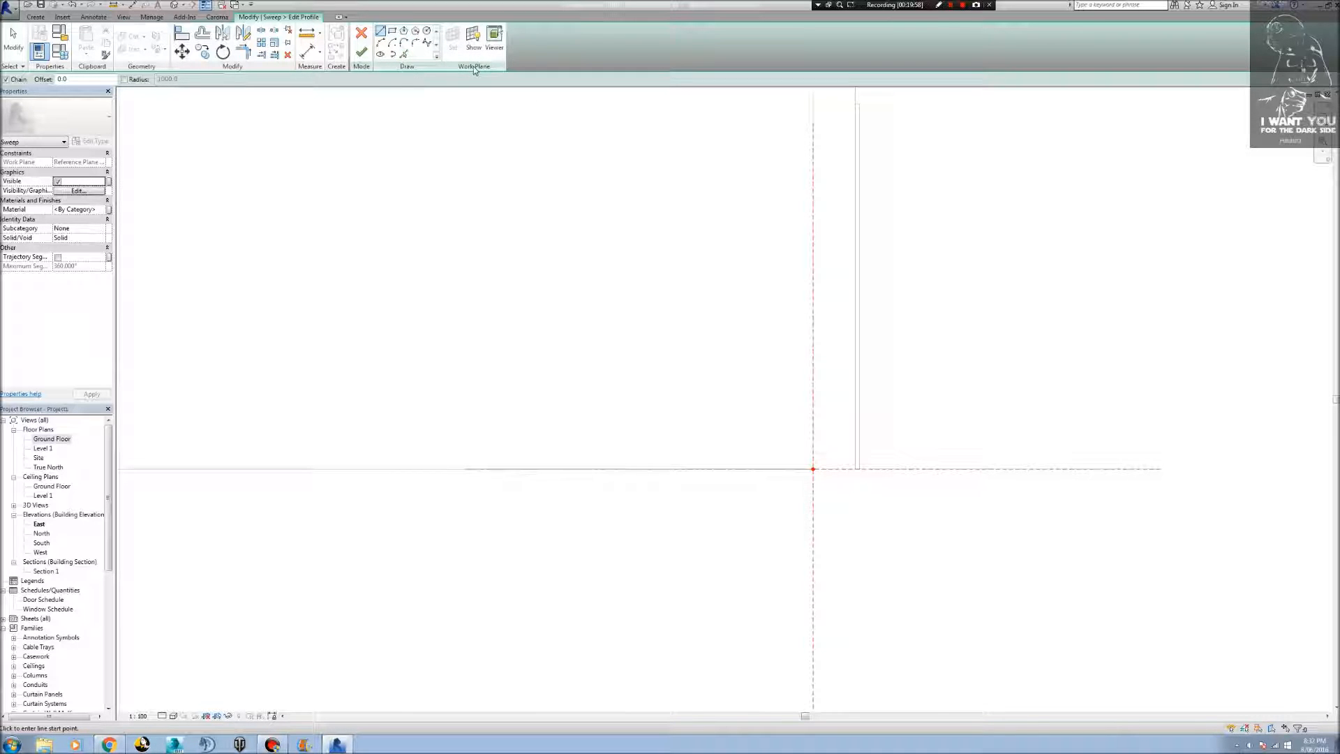
click(361, 33)
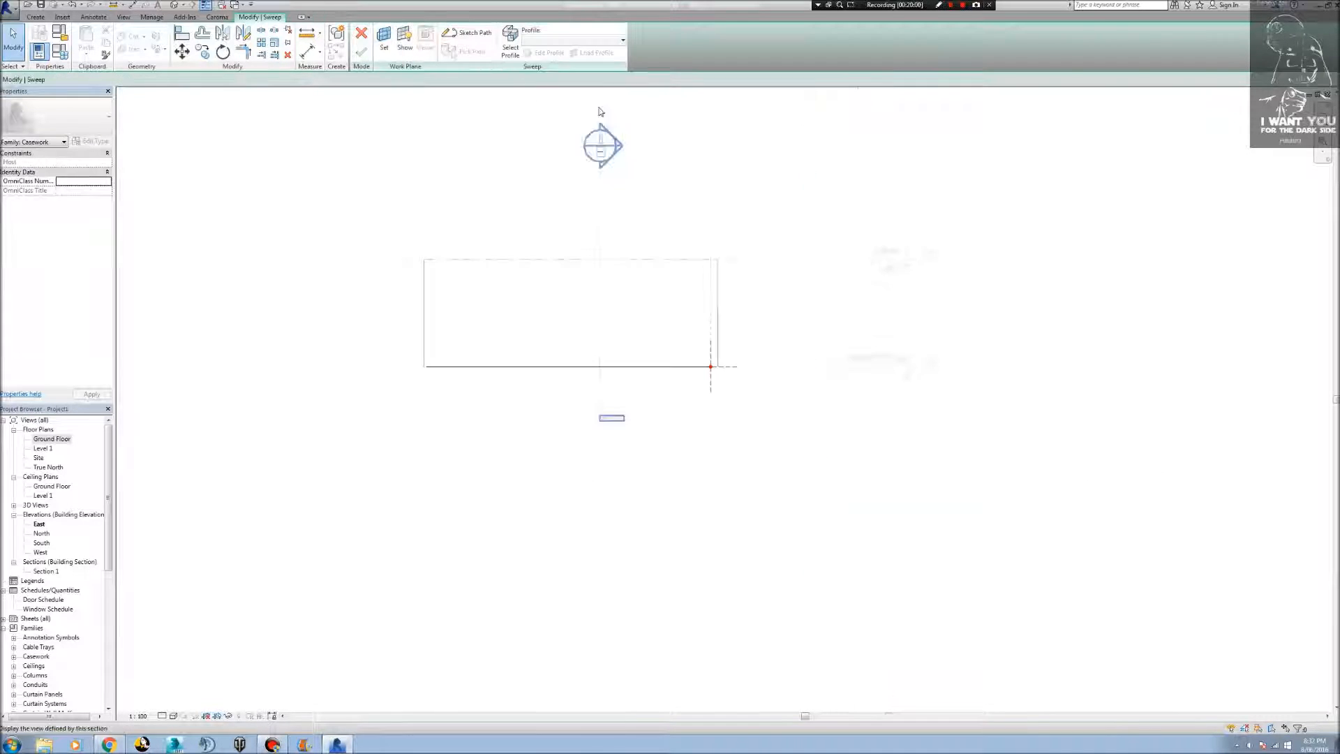
Assign the loaded Architrave_Profile1 as the sweep's profile and check its placement against the wall.
click(509, 42)
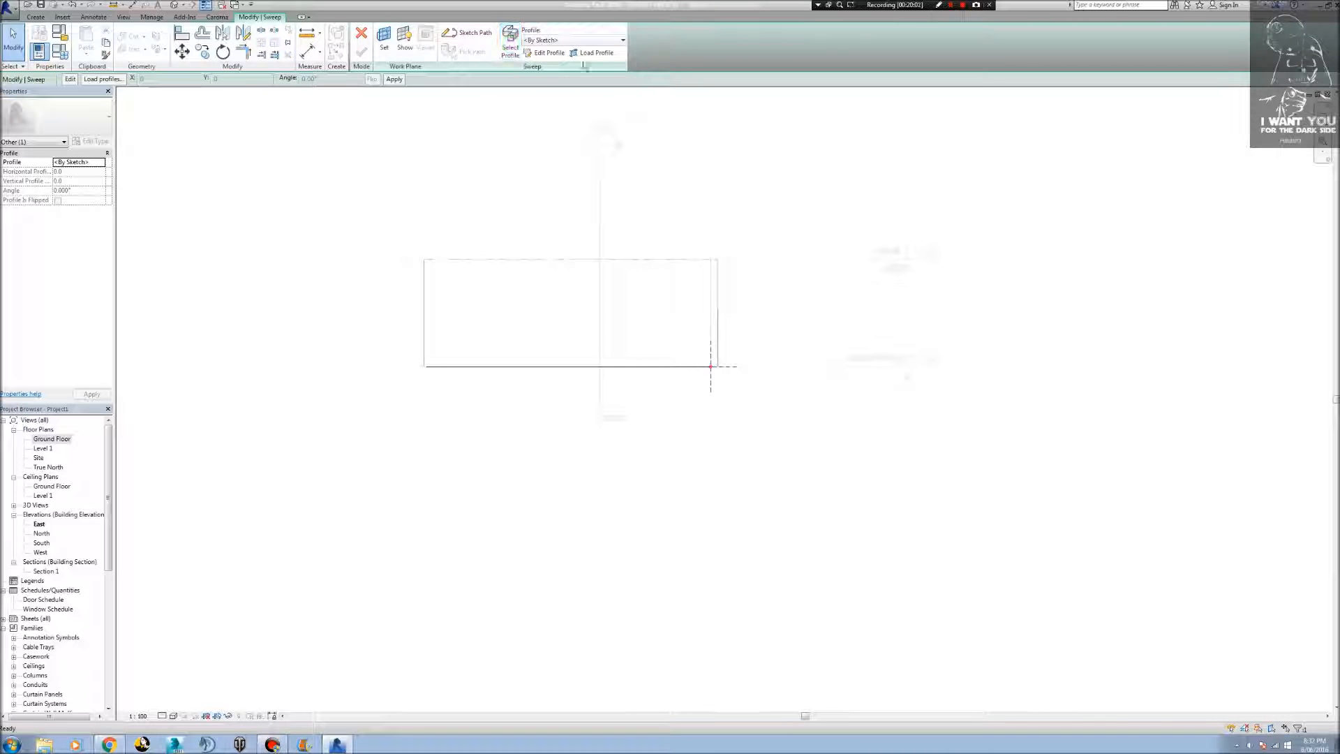
click(619, 39)
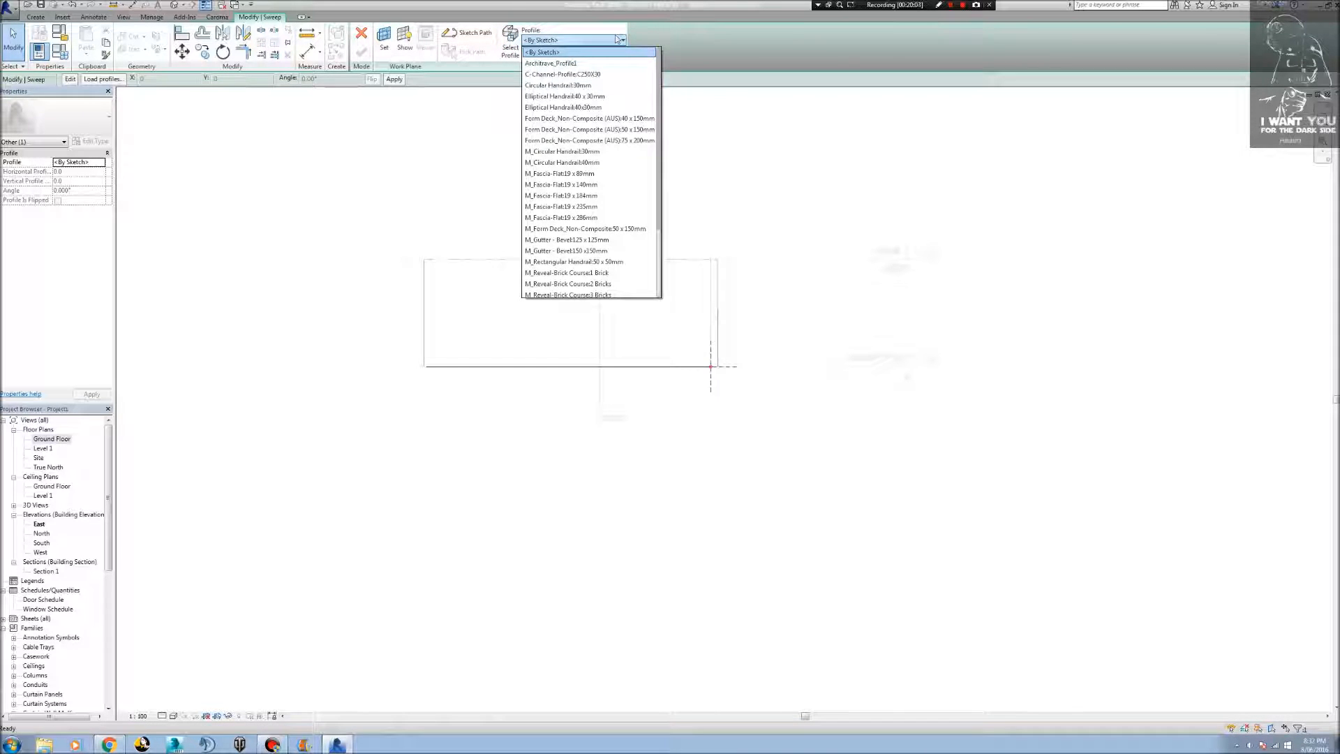
click(615, 63)
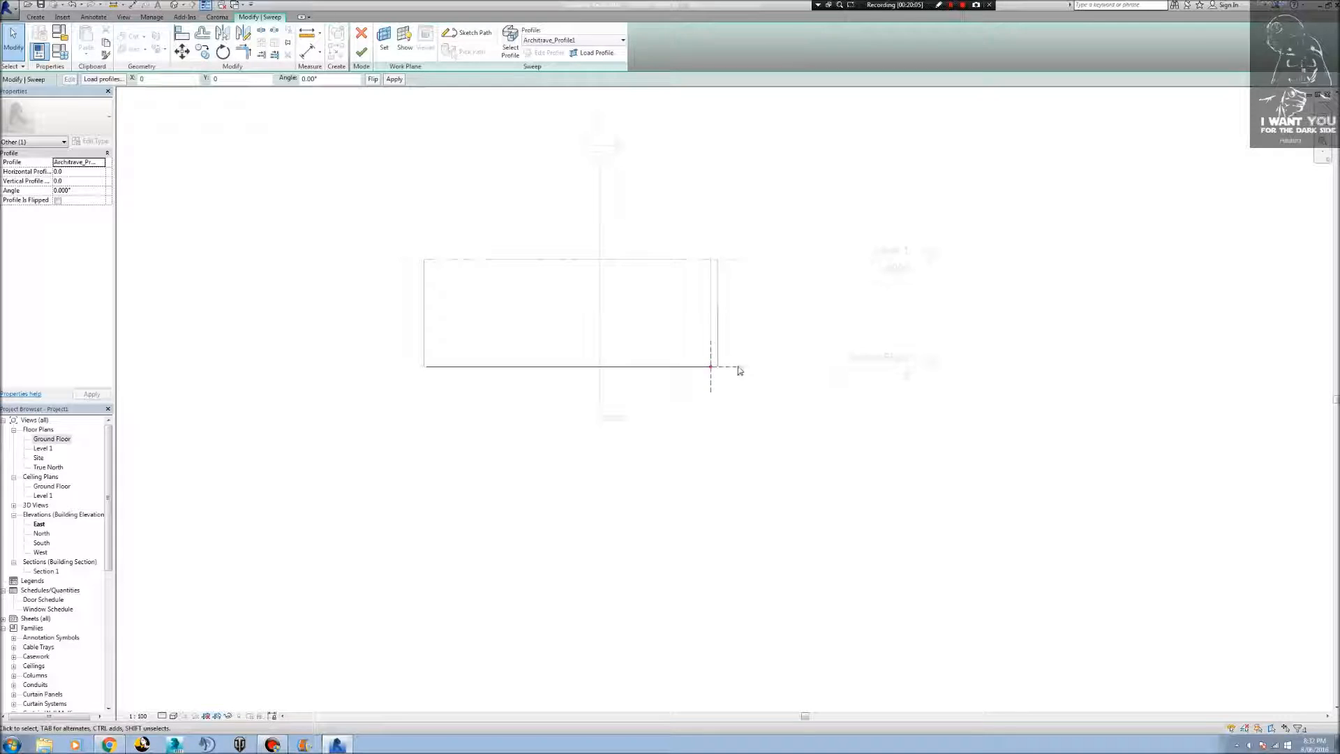
scroll(726, 375, up, 6)
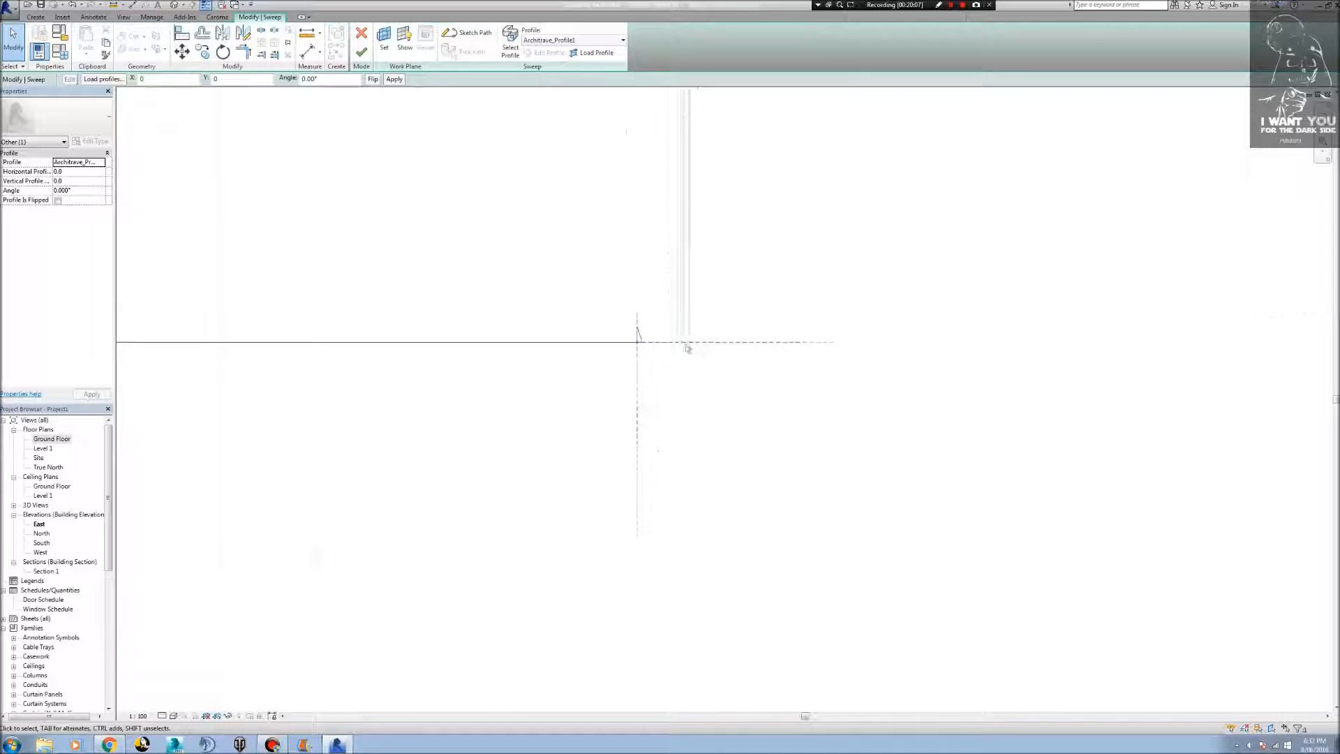
scroll(649, 334, up, 5)
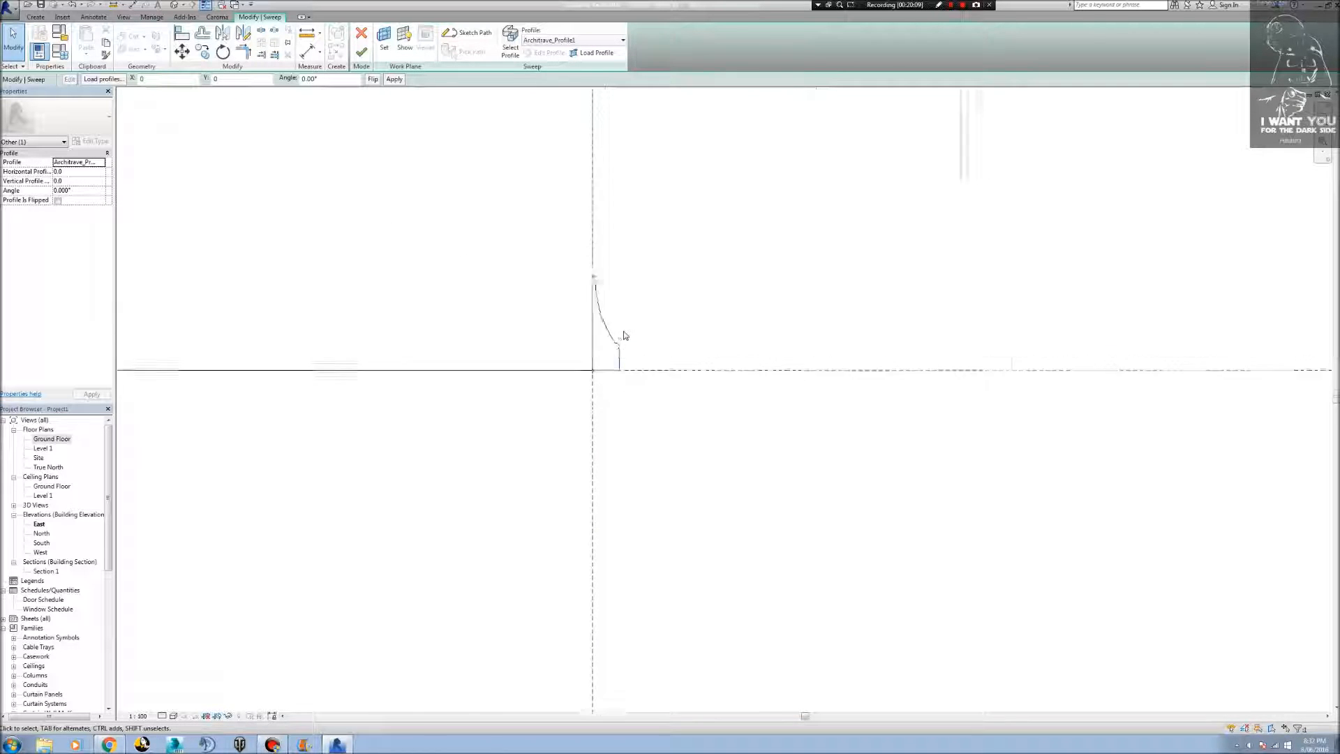
scroll(818, 323, down, 2)
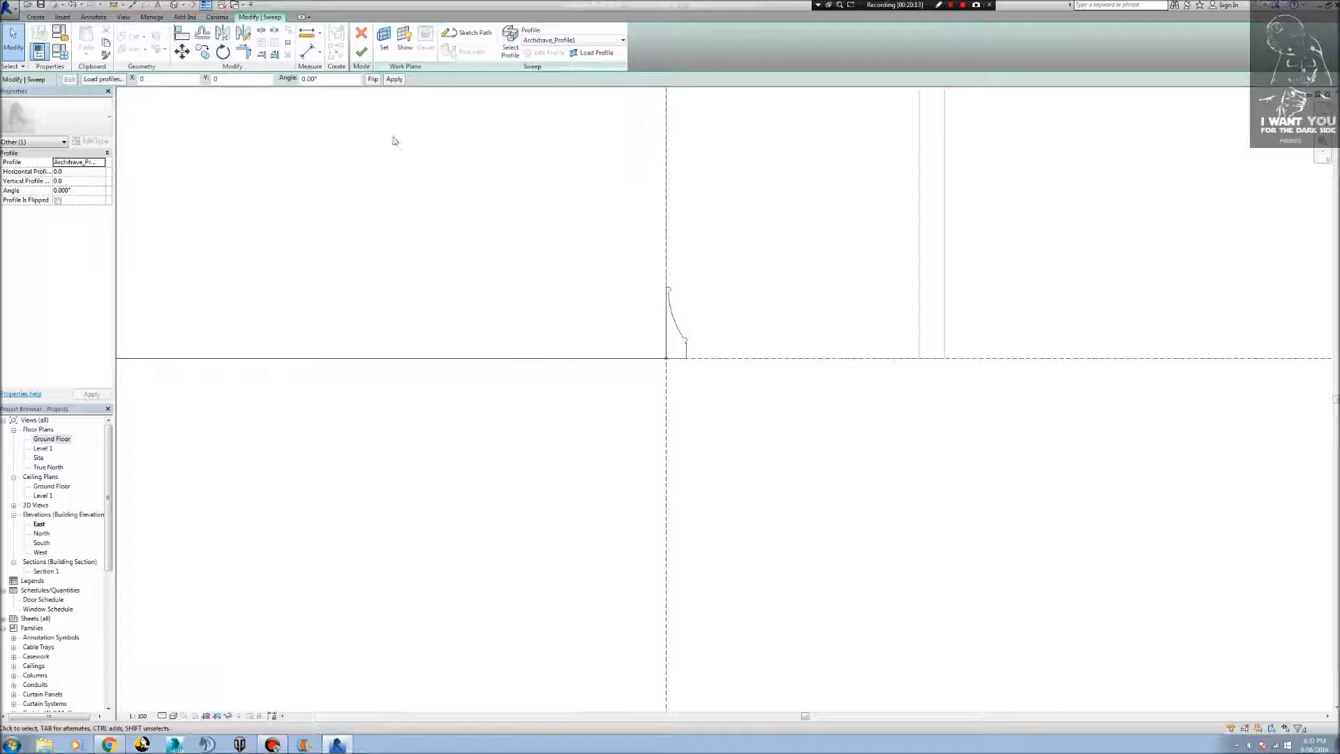
Flip the architrave profile, then complete the sweep and the in-place model.
click(373, 80)
click(363, 53)
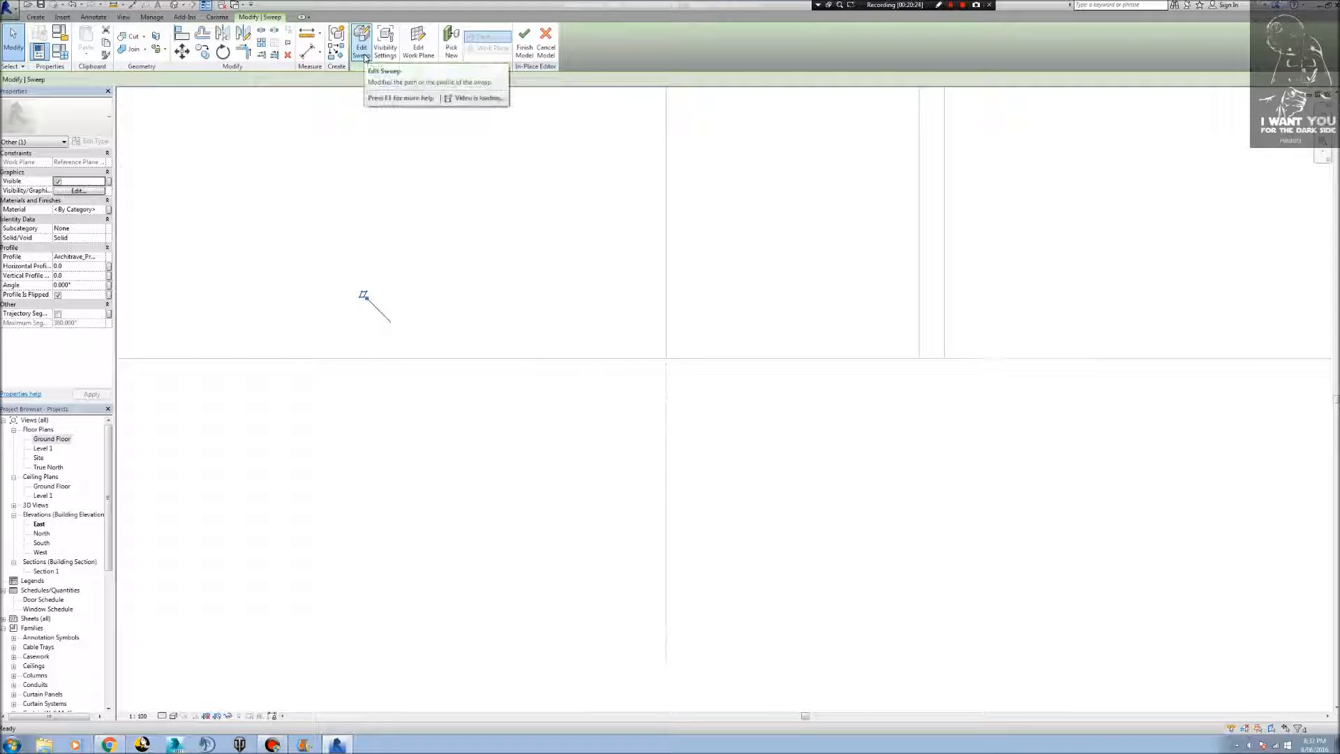
click(530, 43)
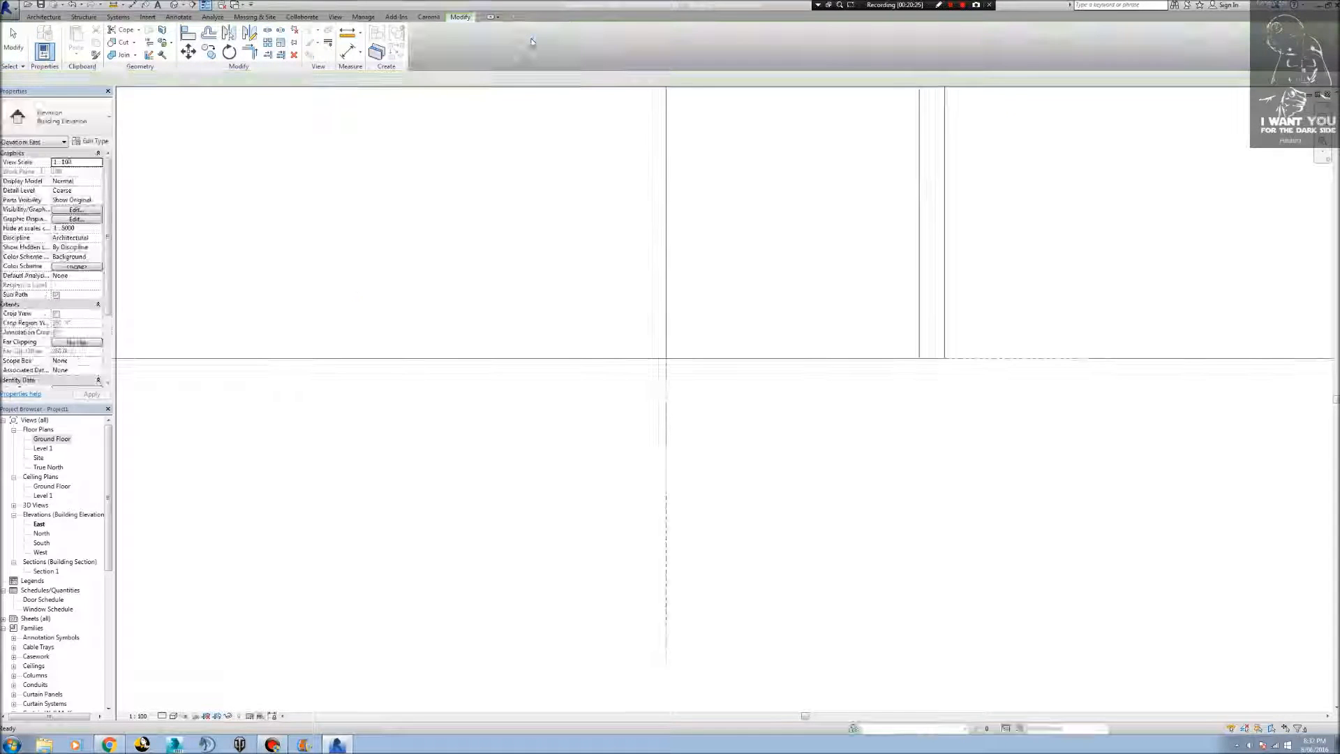
Examine the swept architrave along the walls and across the Entry door in the 3D view, Ground Floor plan and Section 1.
scroll(622, 318, down, 5)
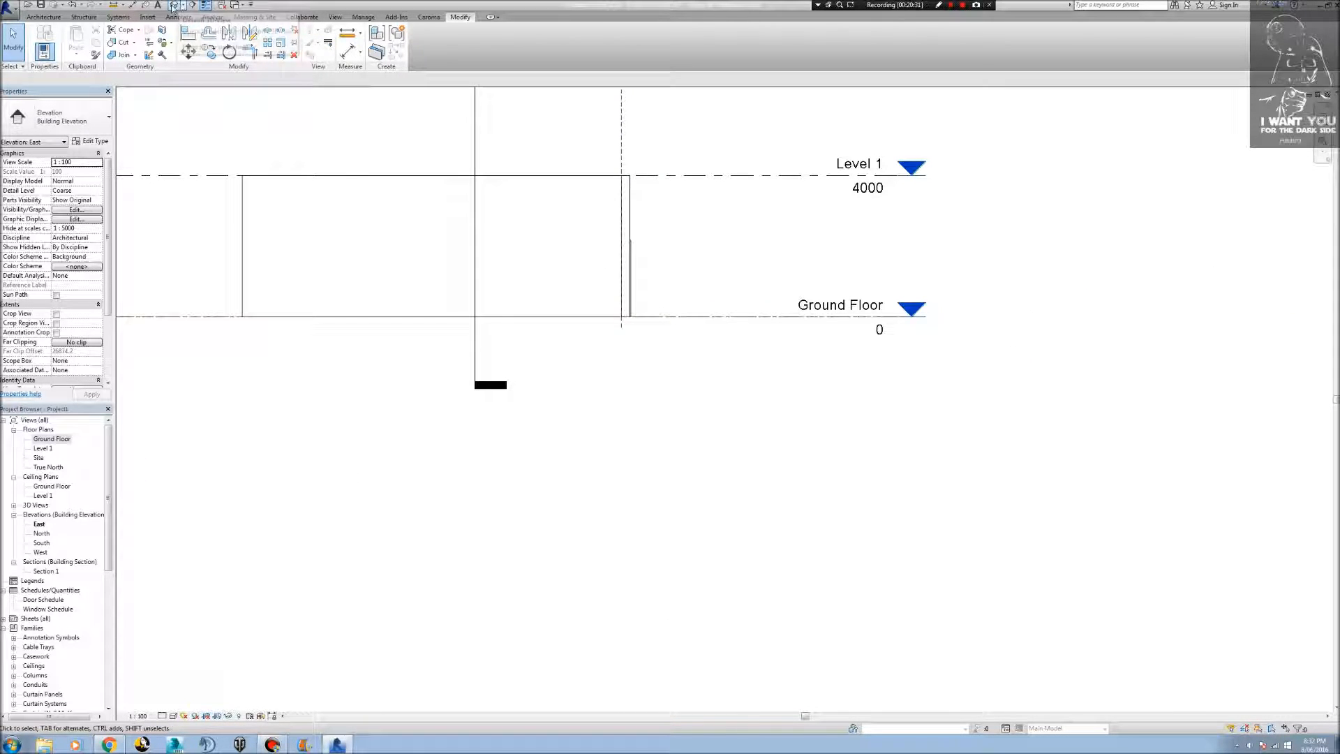
click(206, 5)
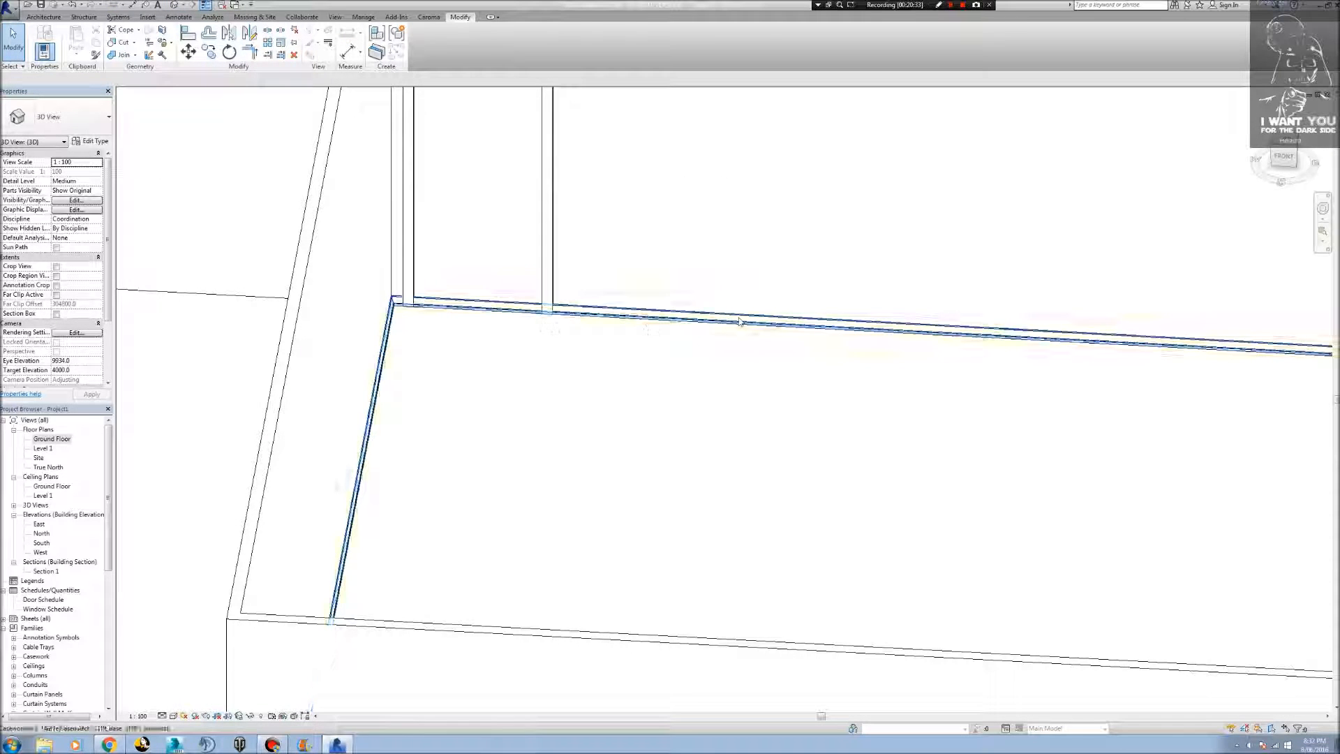
scroll(753, 327, down, 3)
middle_drag(969, 384, 517, 365)
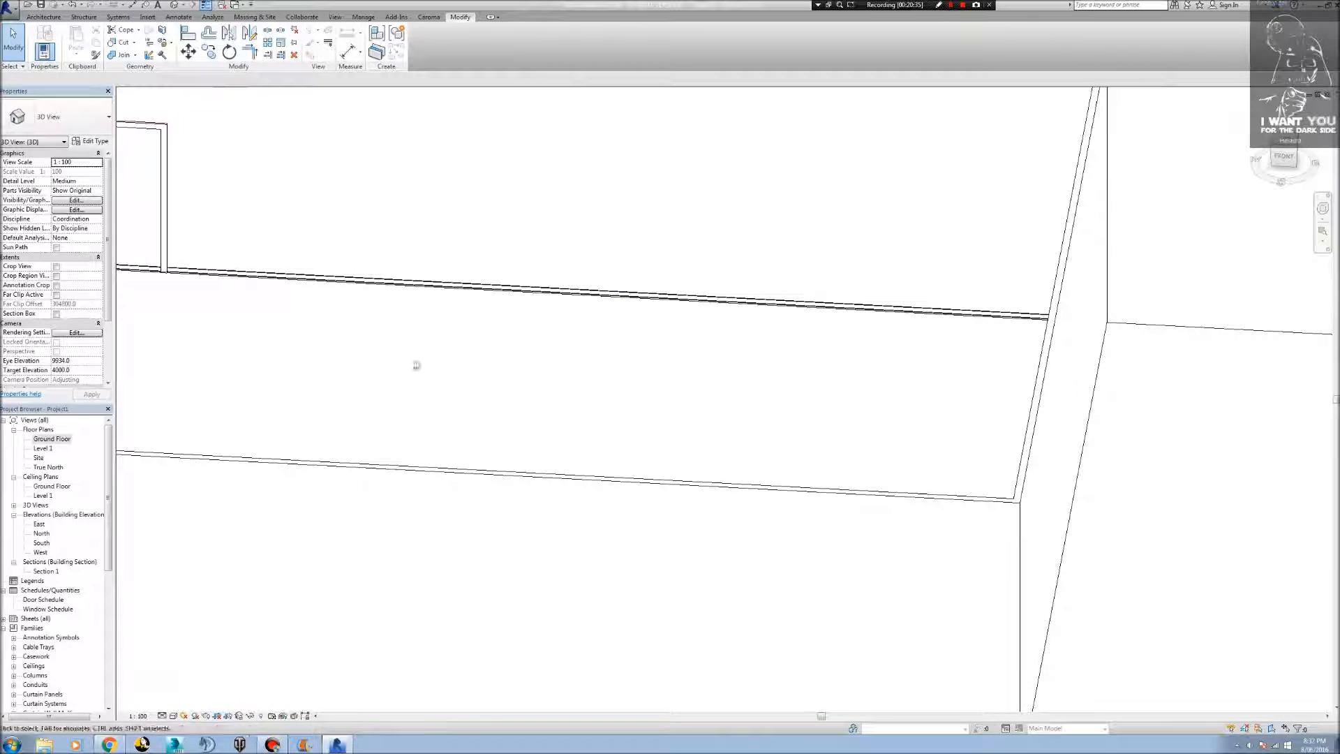
double_click(63, 440)
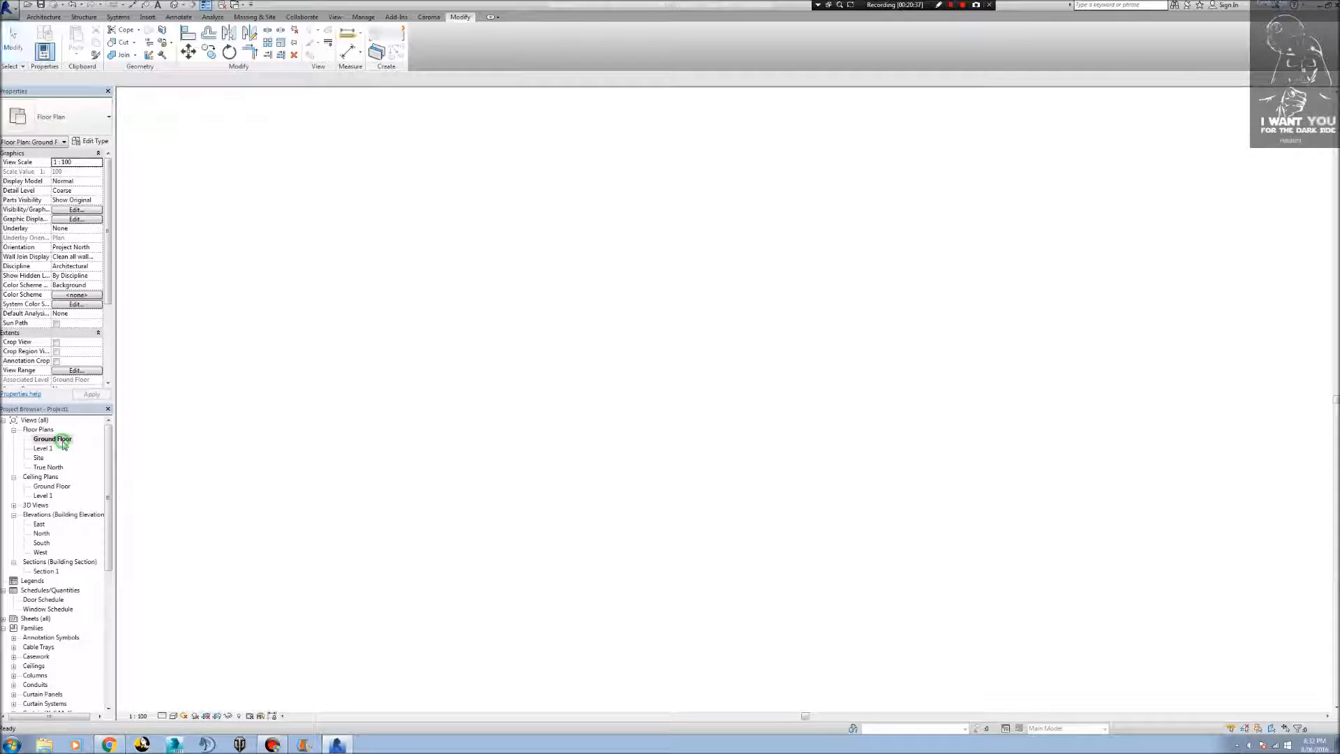
scroll(424, 444, up, 5)
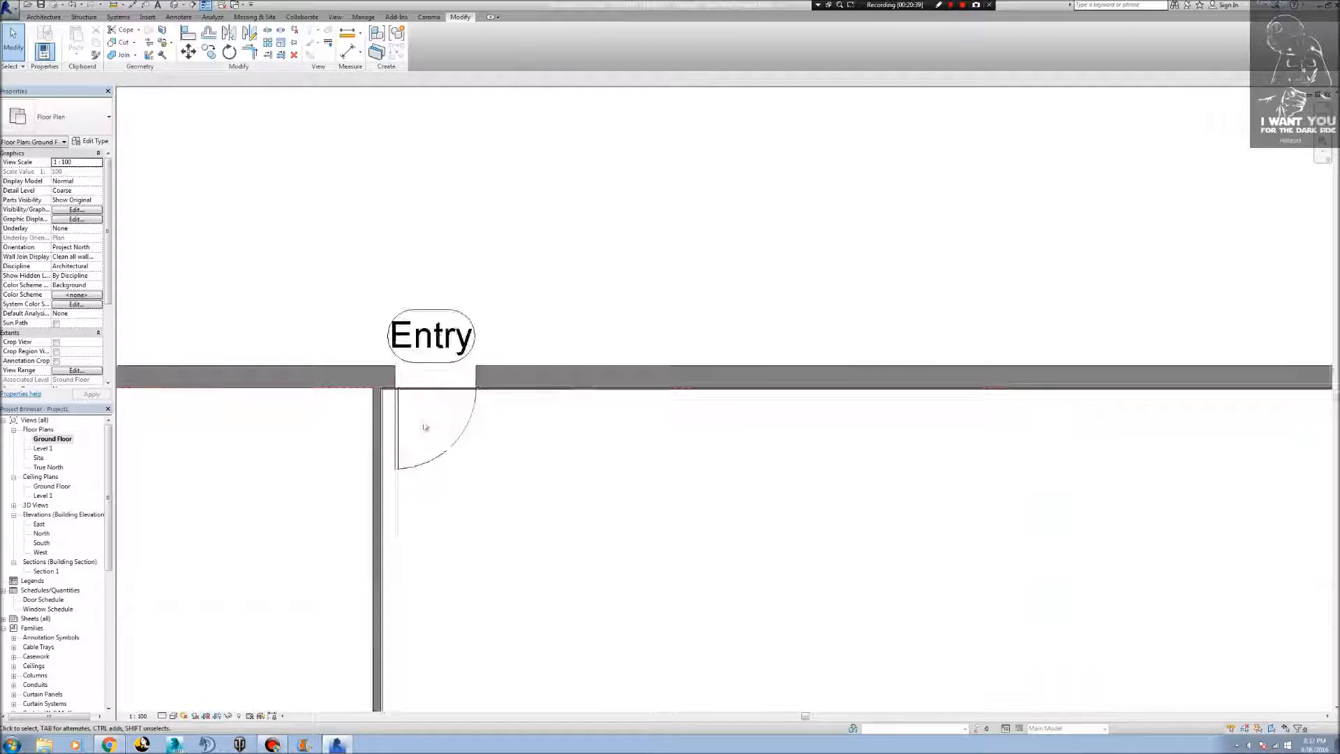
scroll(426, 410, down, 6)
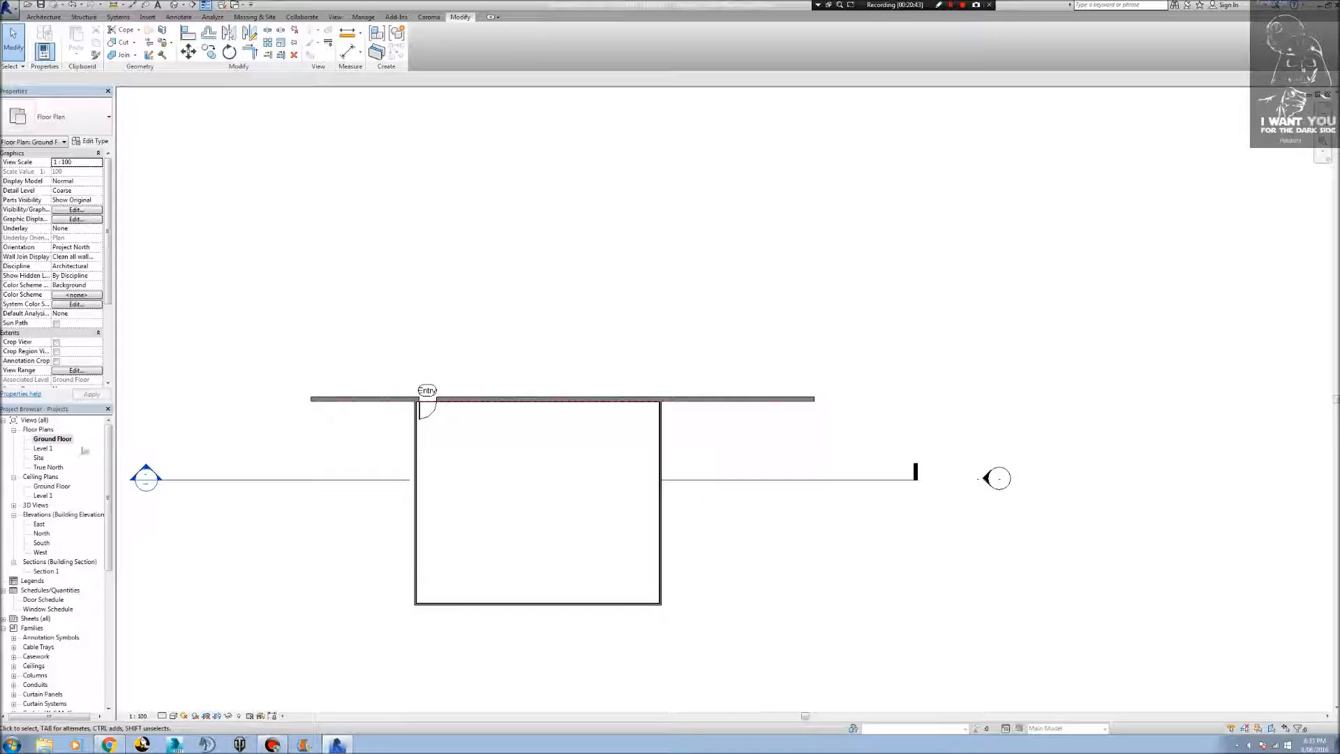
double_click(146, 478)
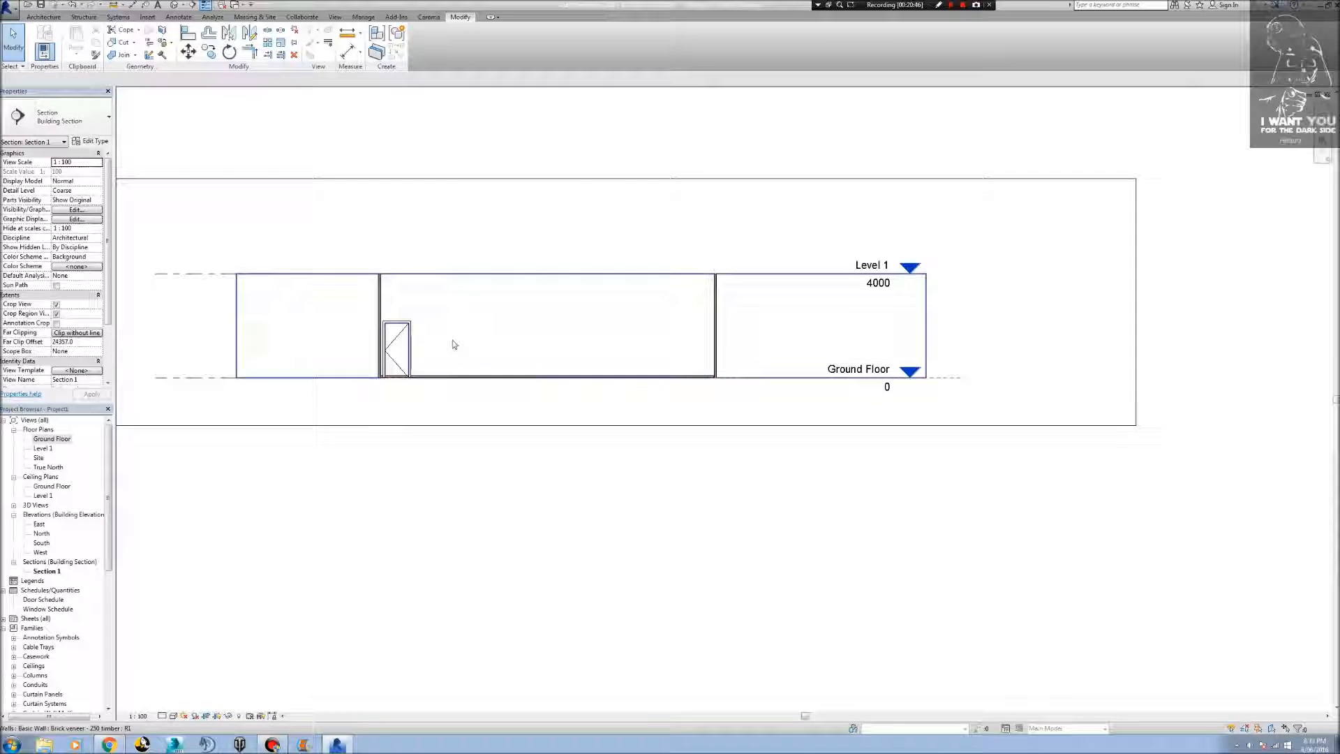
scroll(427, 368, up, 5)
middle_drag(399, 463, 784, 424)
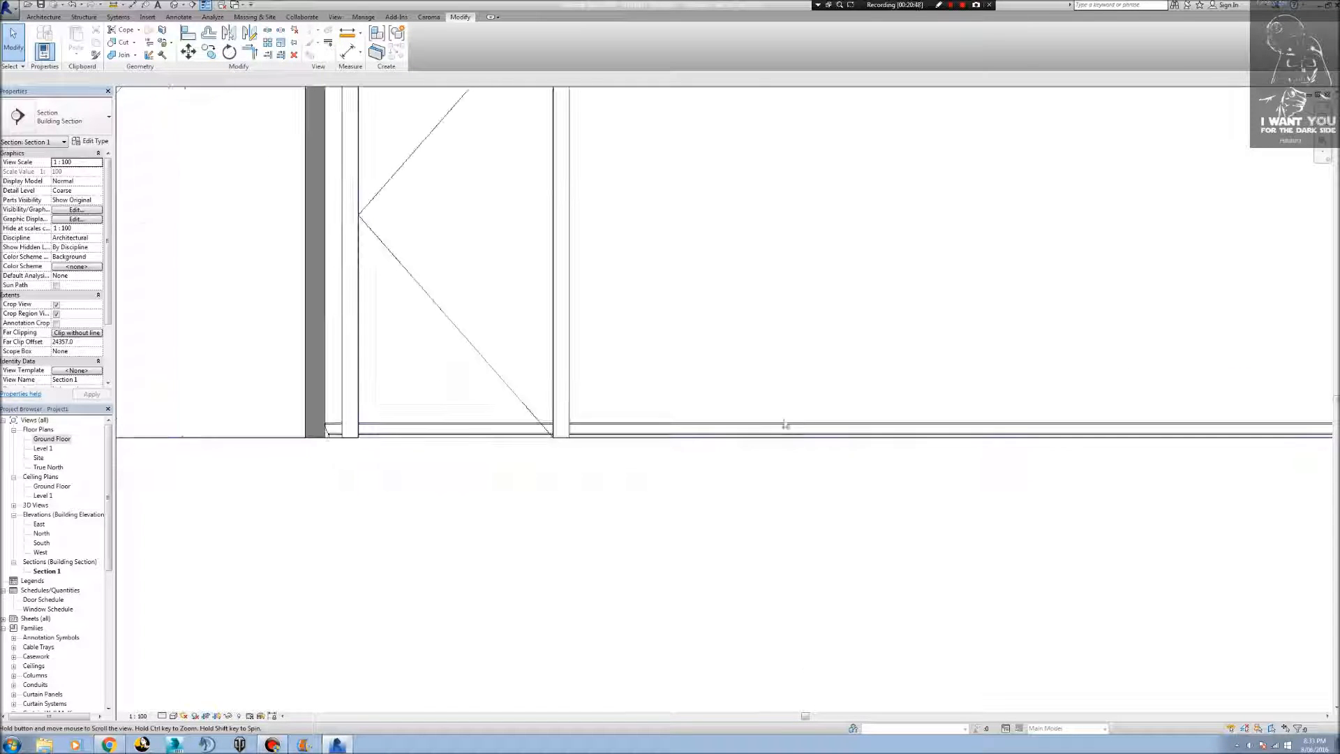
scroll(435, 426, up, 5)
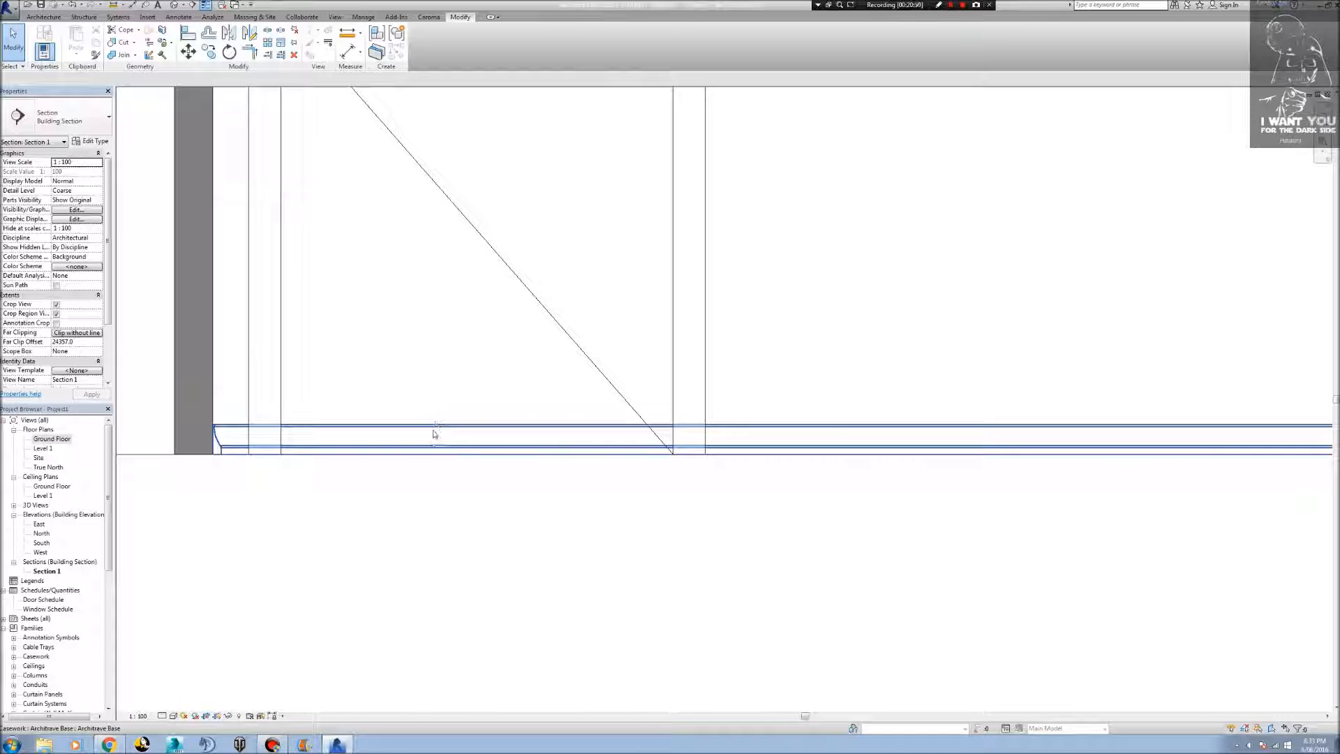
Open the architrave's in-place sweep for editing and enter its path sketch in the Ground Floor plan.
click(430, 427)
scroll(430, 430, down, 4)
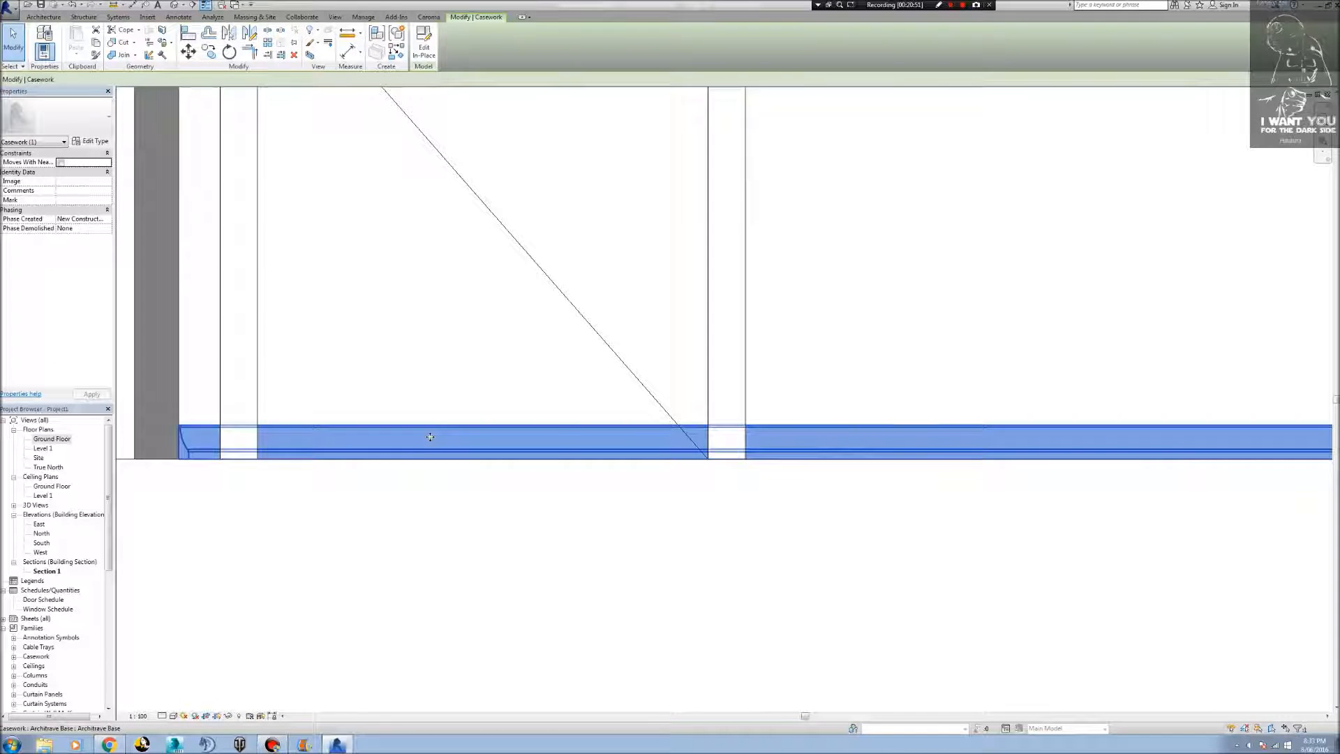
scroll(430, 439, up, 3)
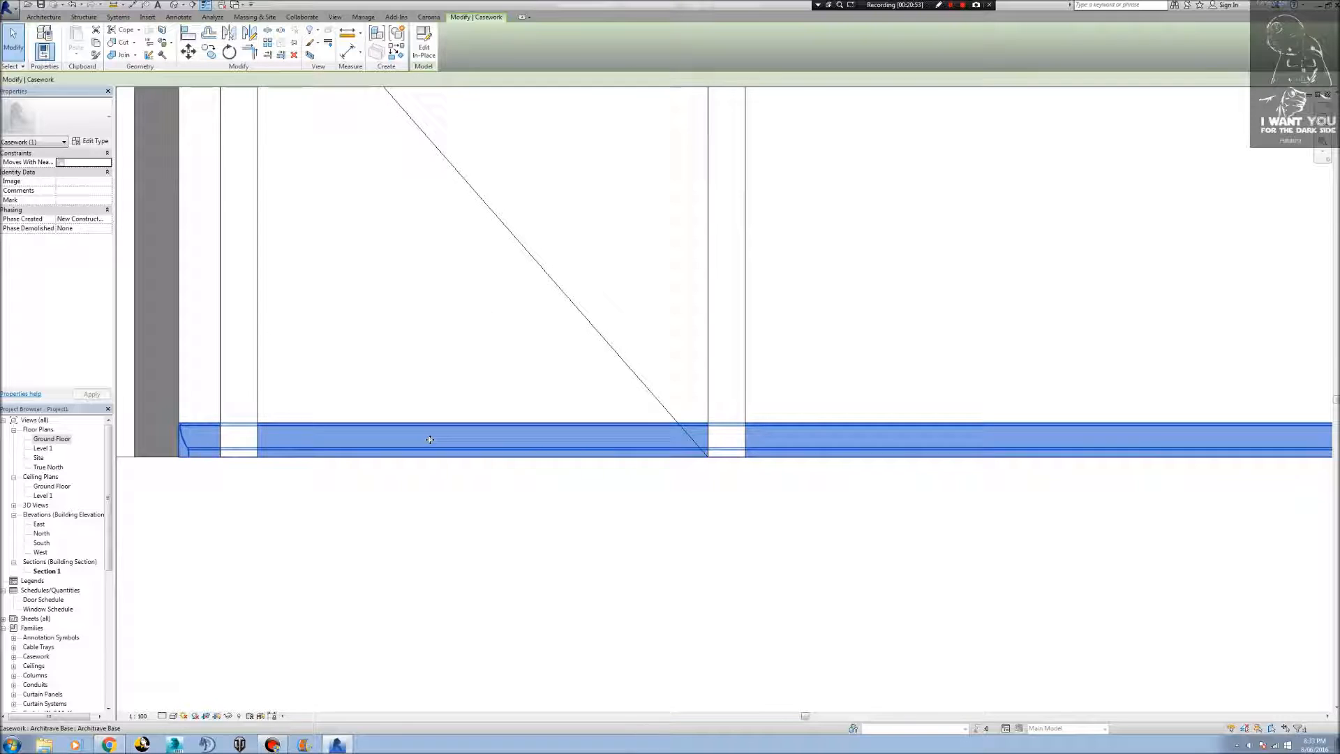
scroll(430, 439, down, 1)
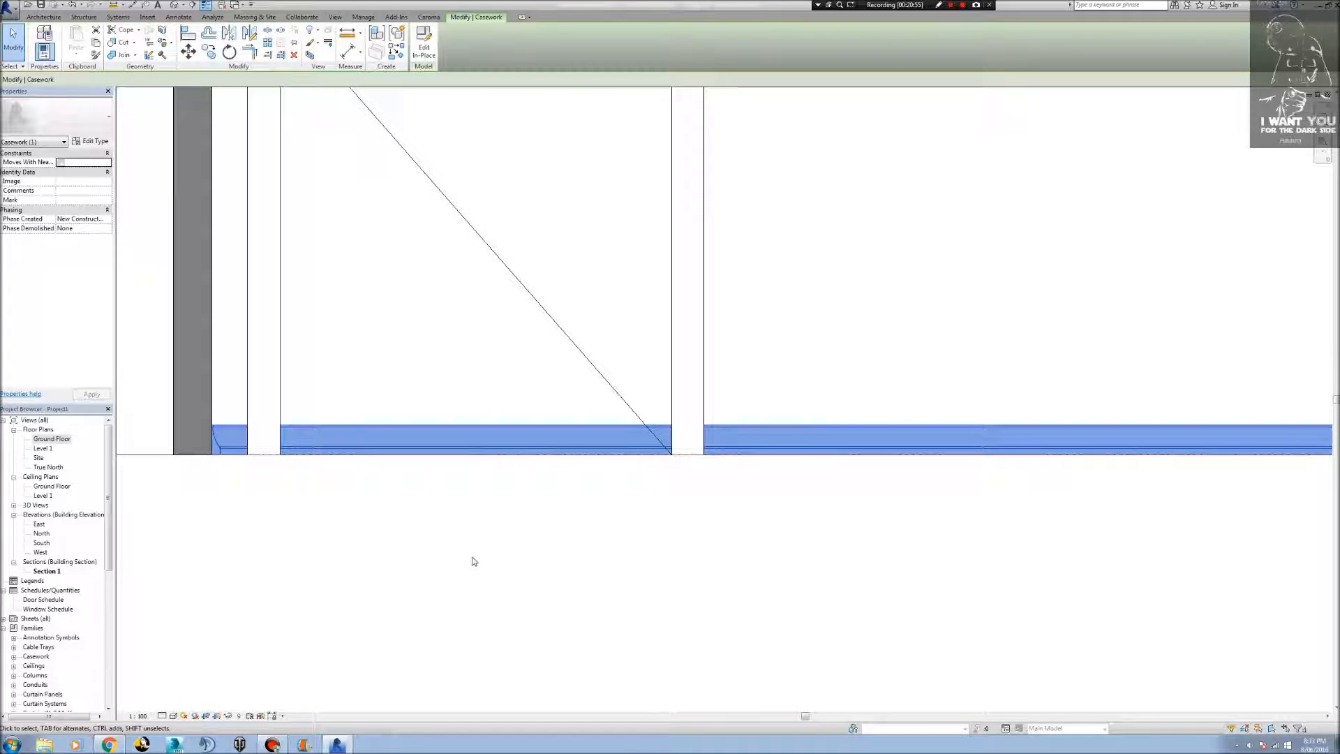
click(424, 48)
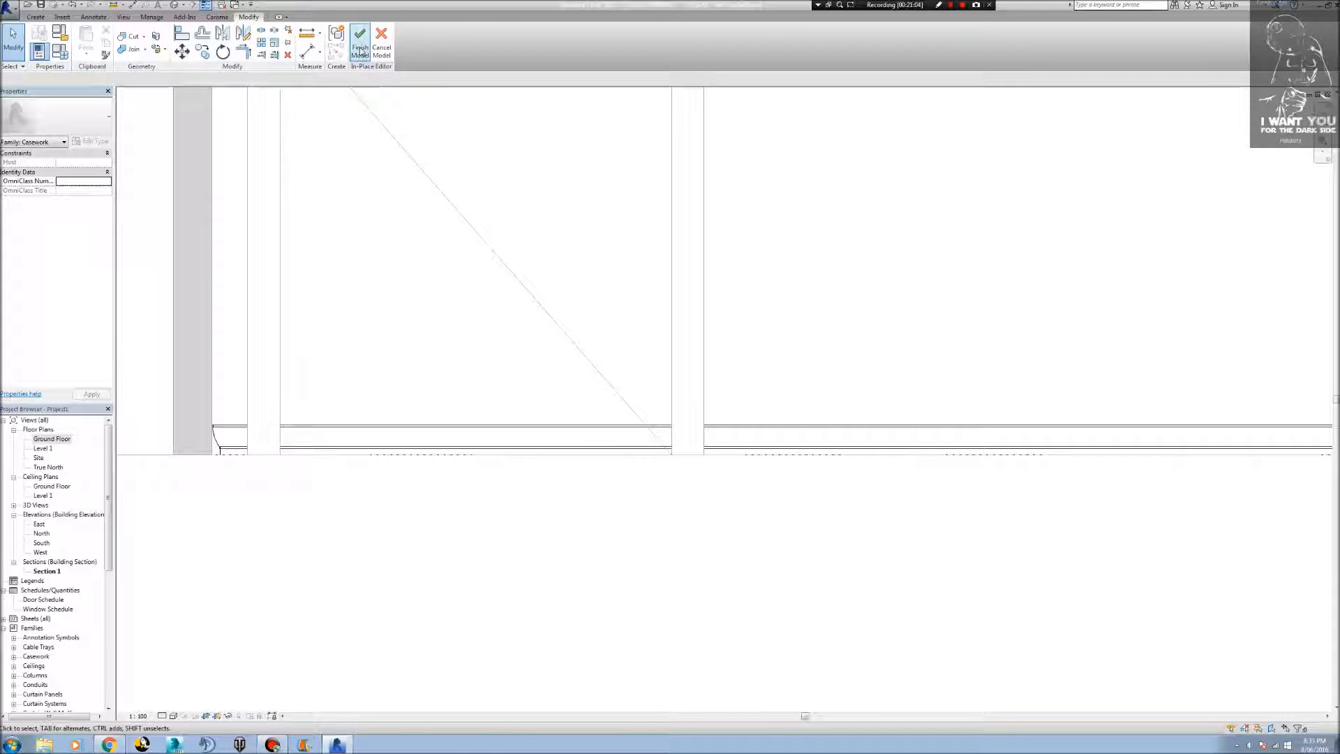
click(416, 433)
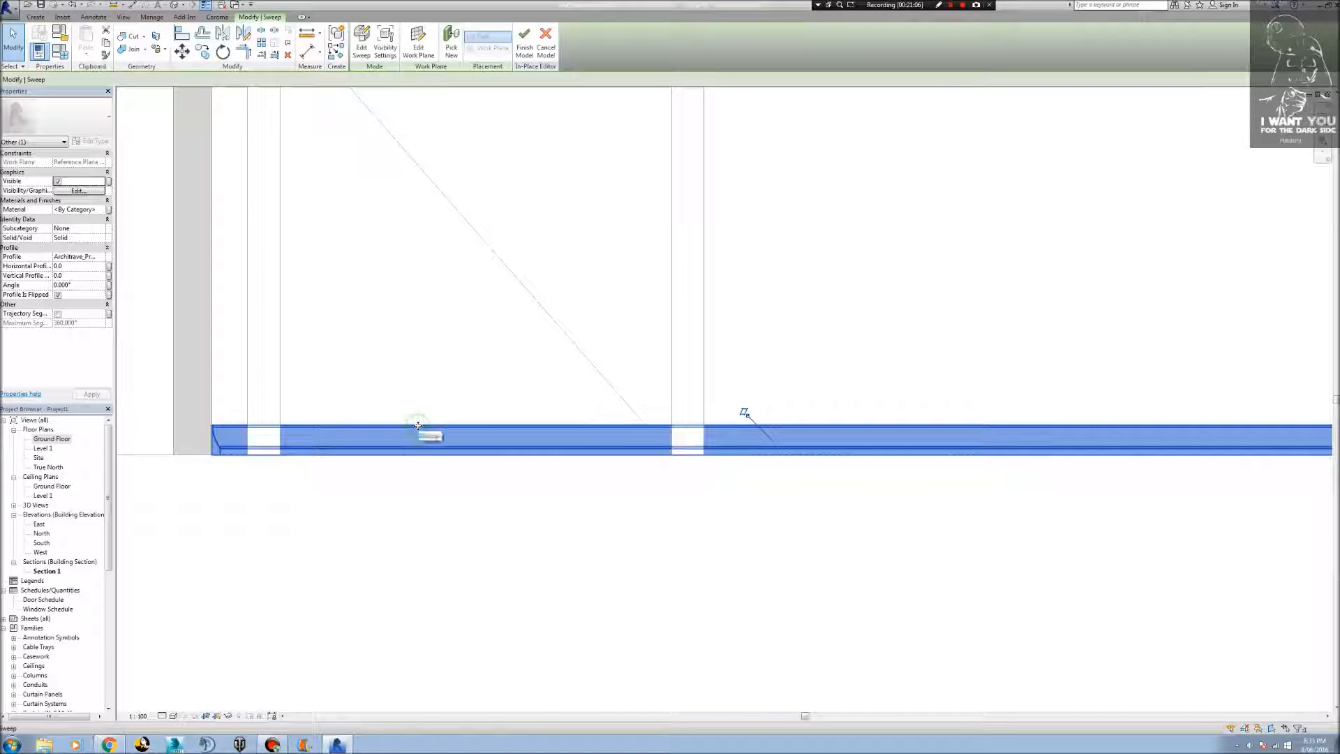
click(362, 47)
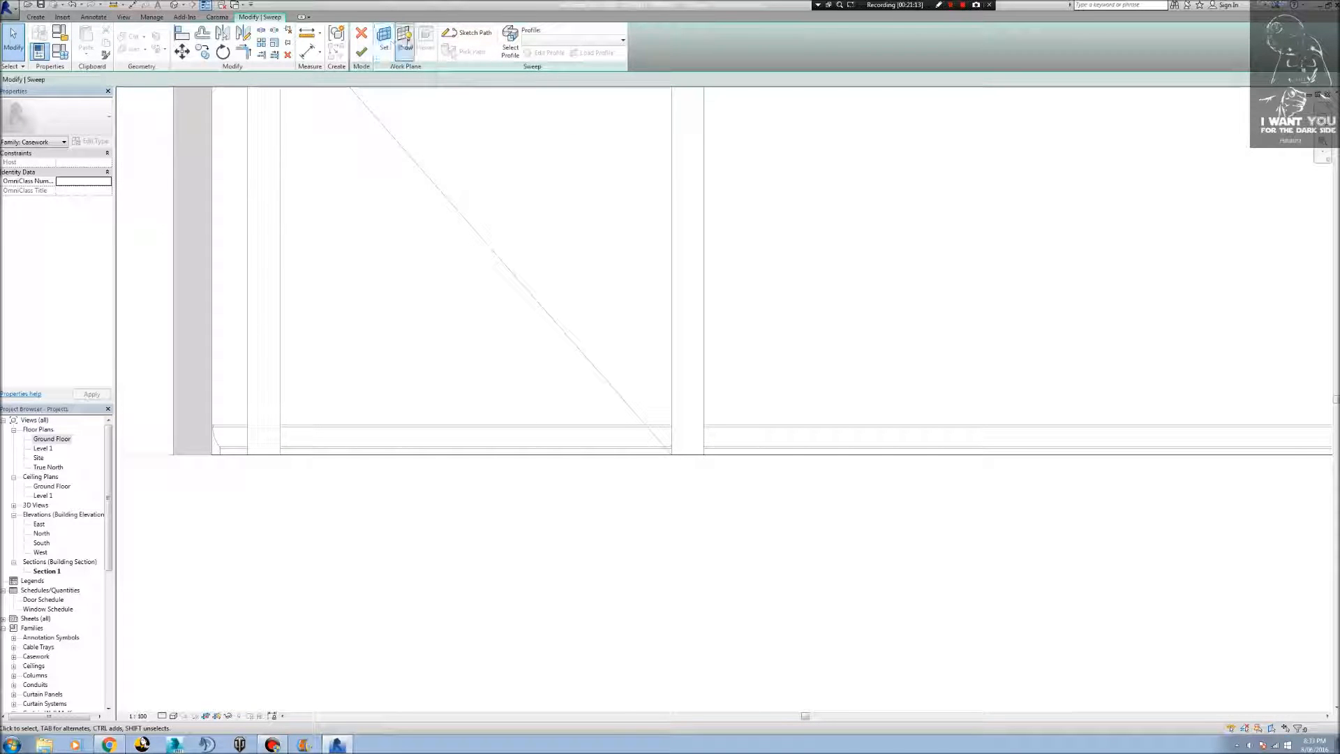
click(460, 35)
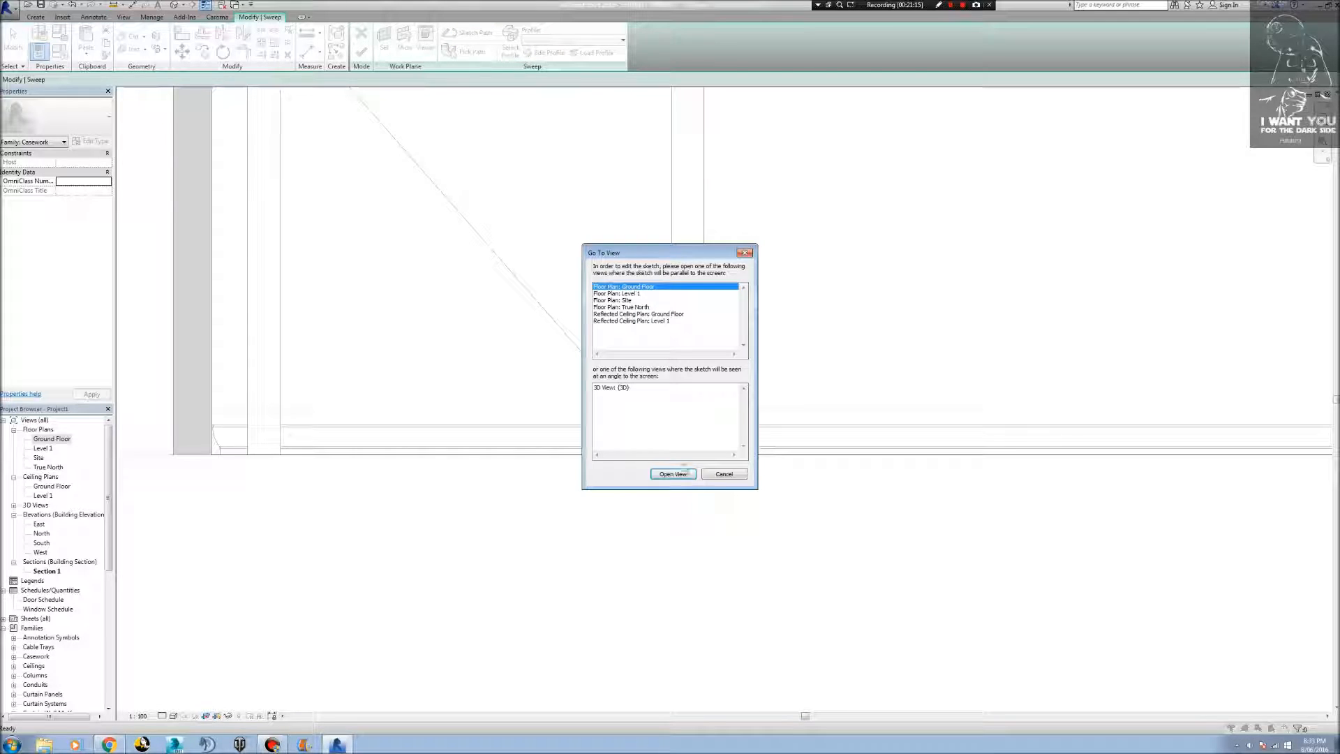
click(672, 474)
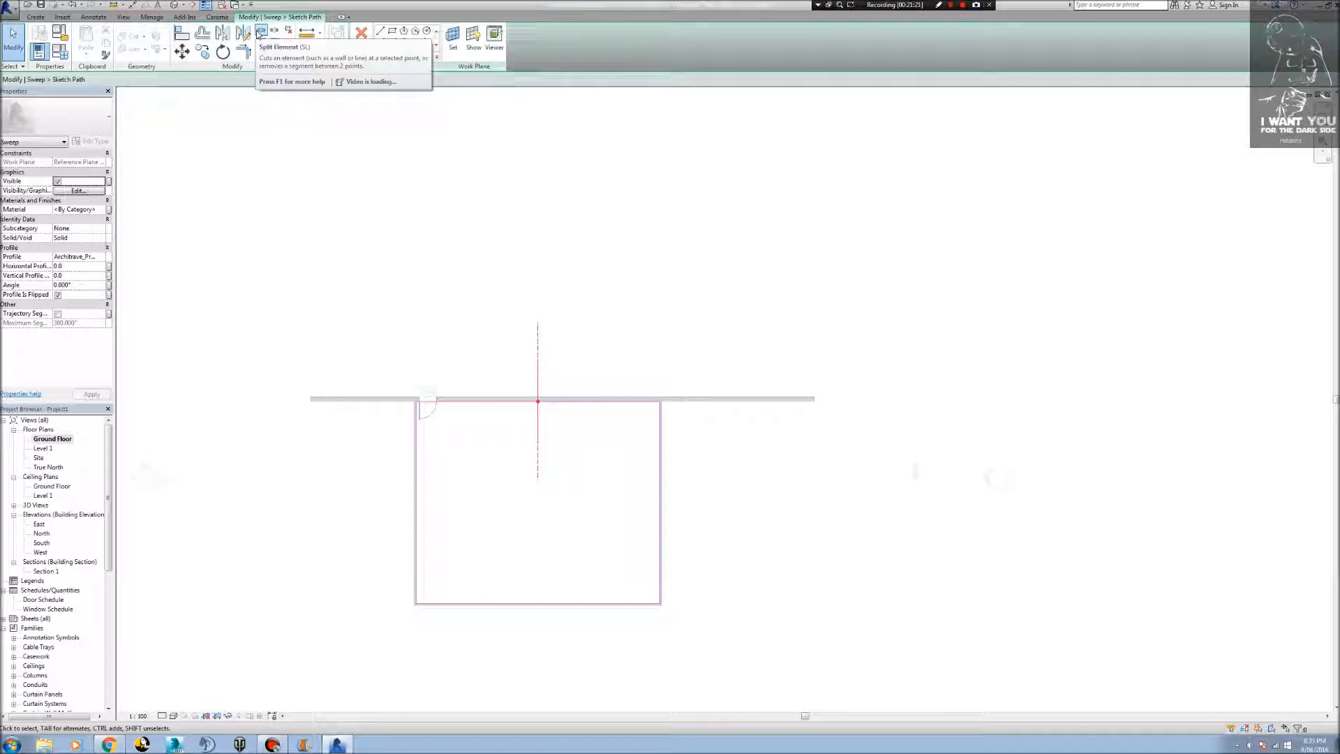
Split the sweep path at both edges of the Entry door opening with Delete Inner Segment enabled, removing the piece across the doorway.
click(260, 32)
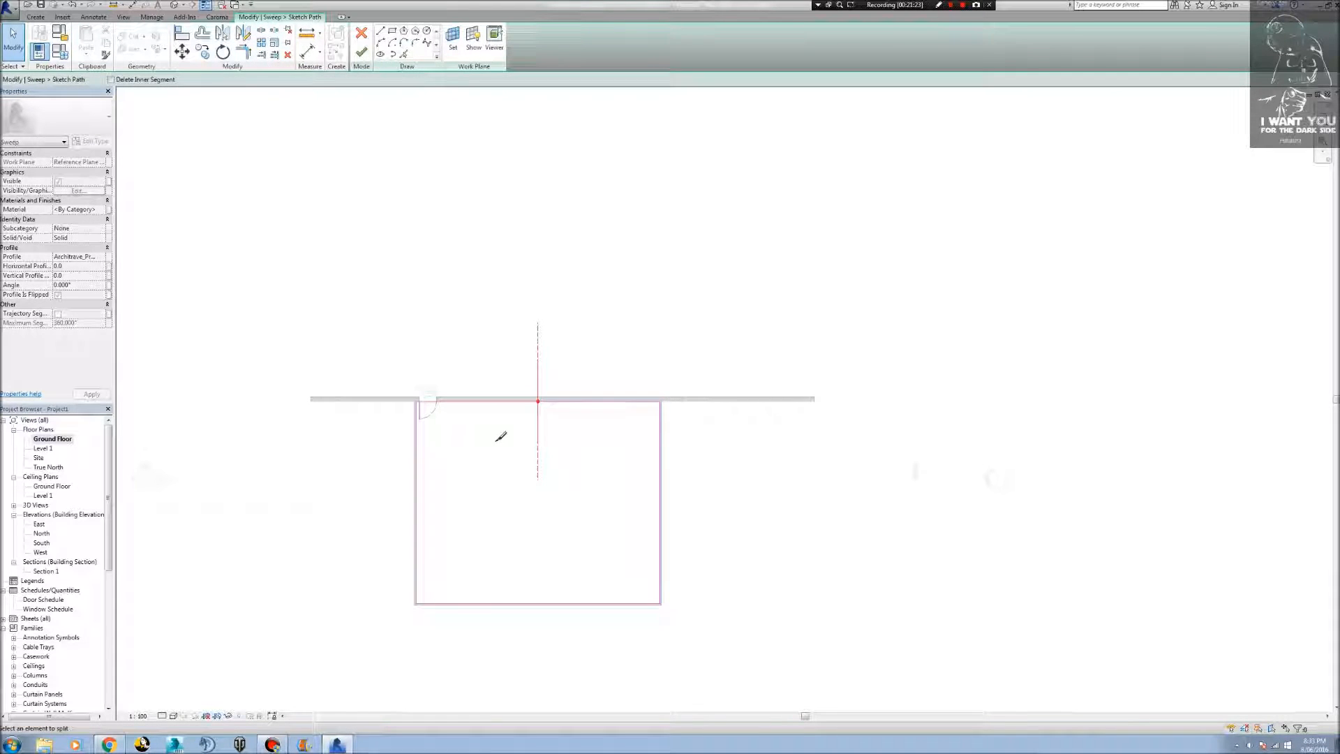
scroll(418, 380, up, 5)
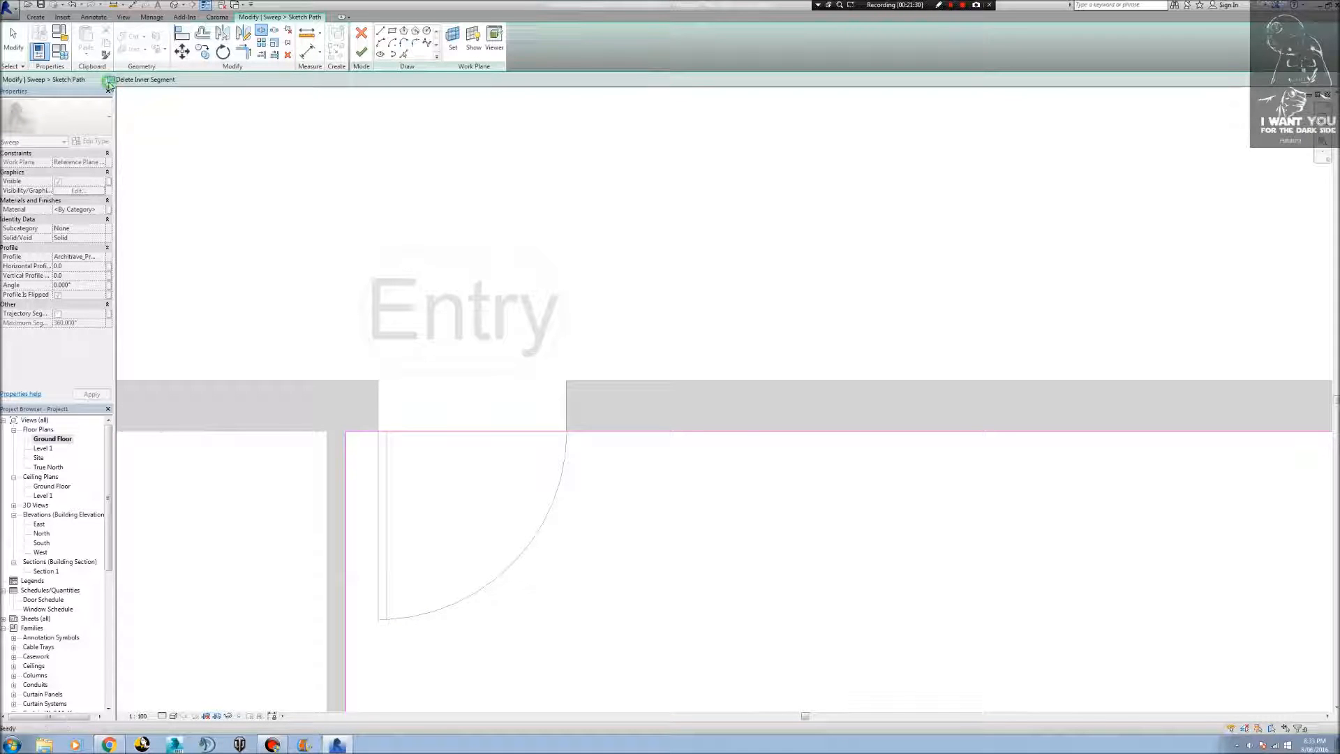
scroll(365, 395, up, 5)
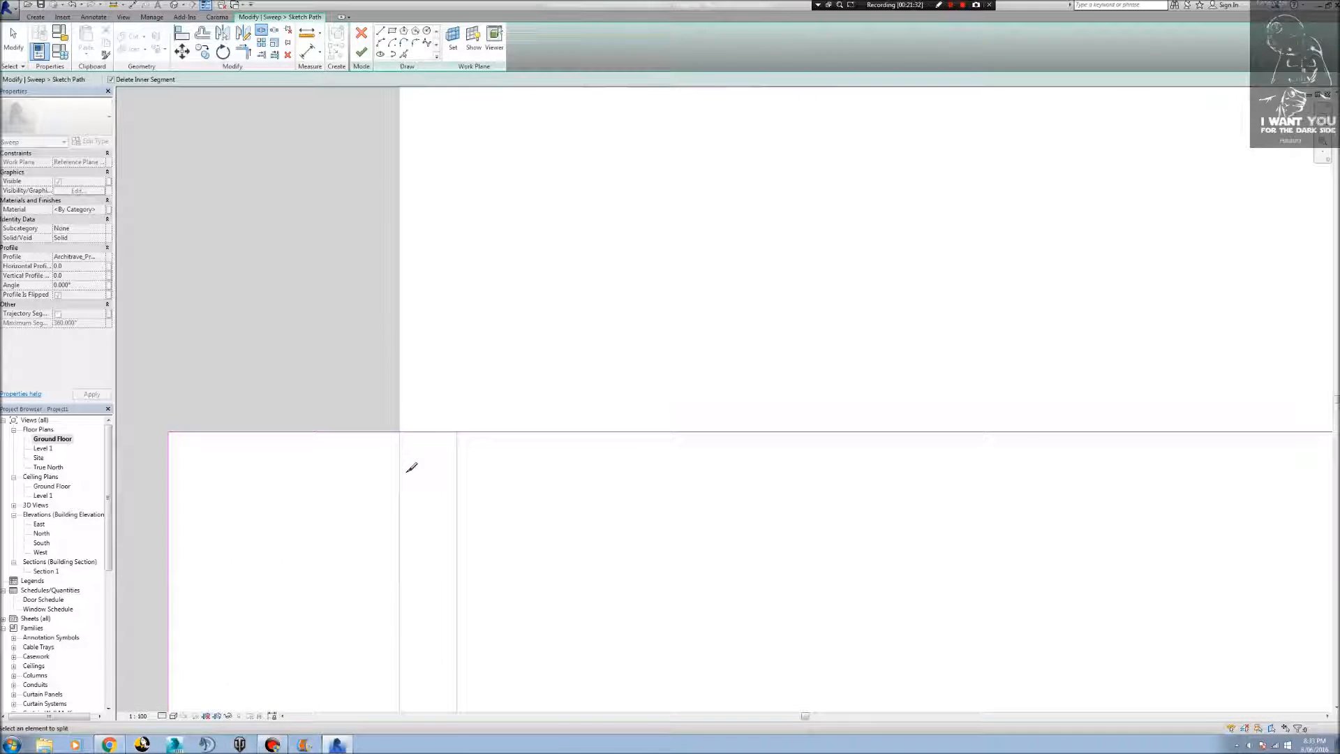
click(399, 431)
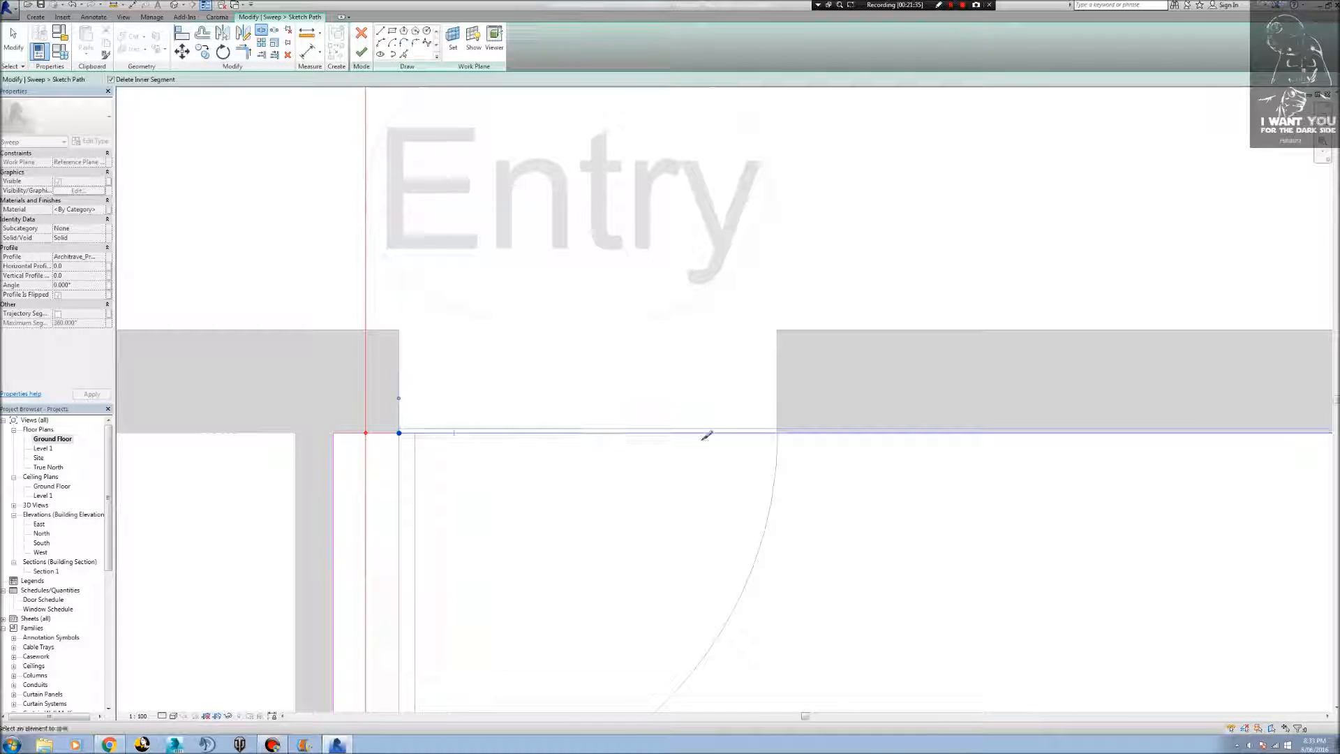
scroll(774, 419, up, 4)
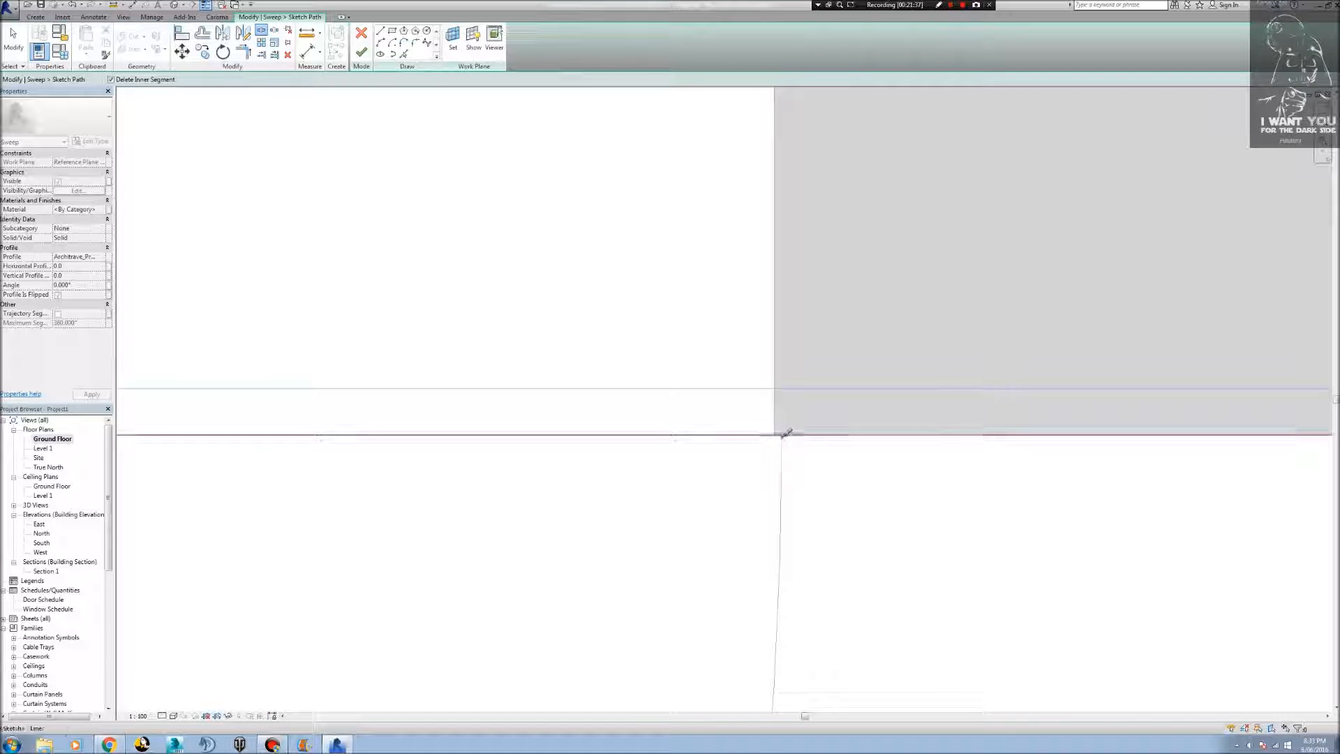
click(777, 434)
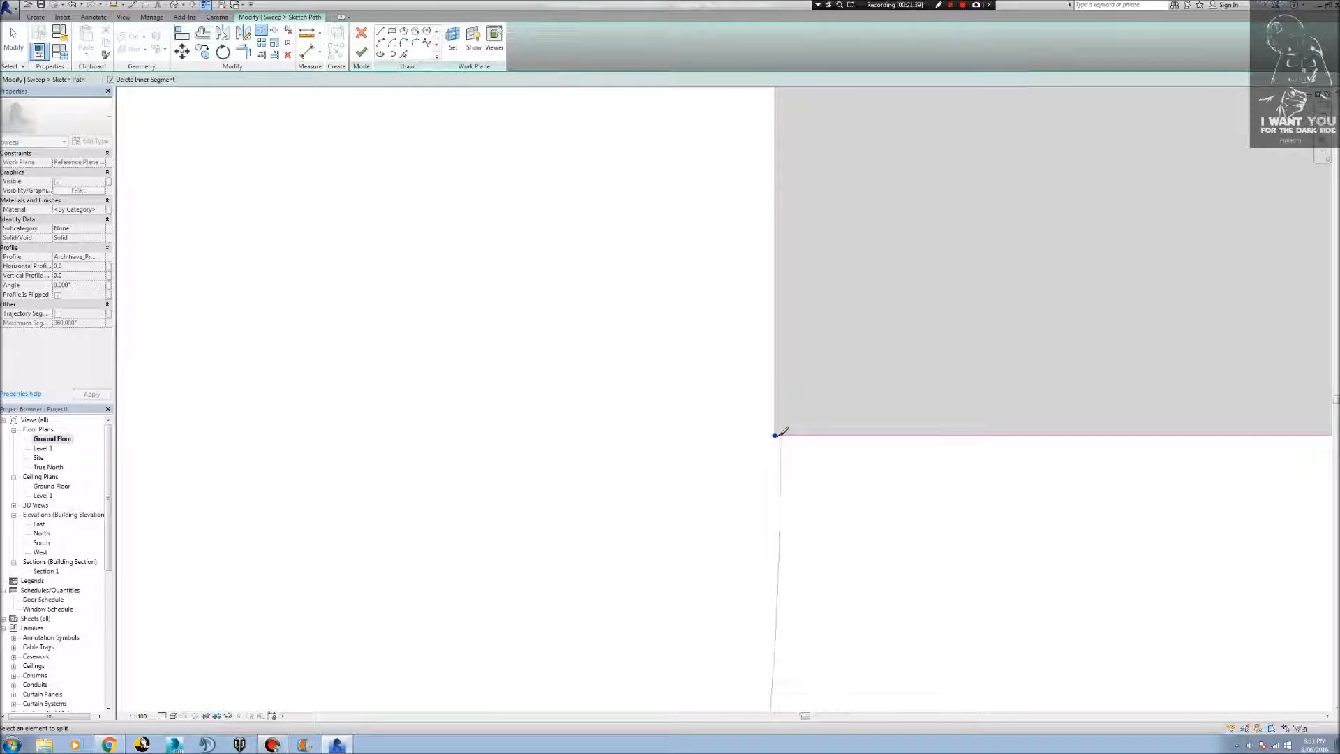
scroll(777, 434, down, 4)
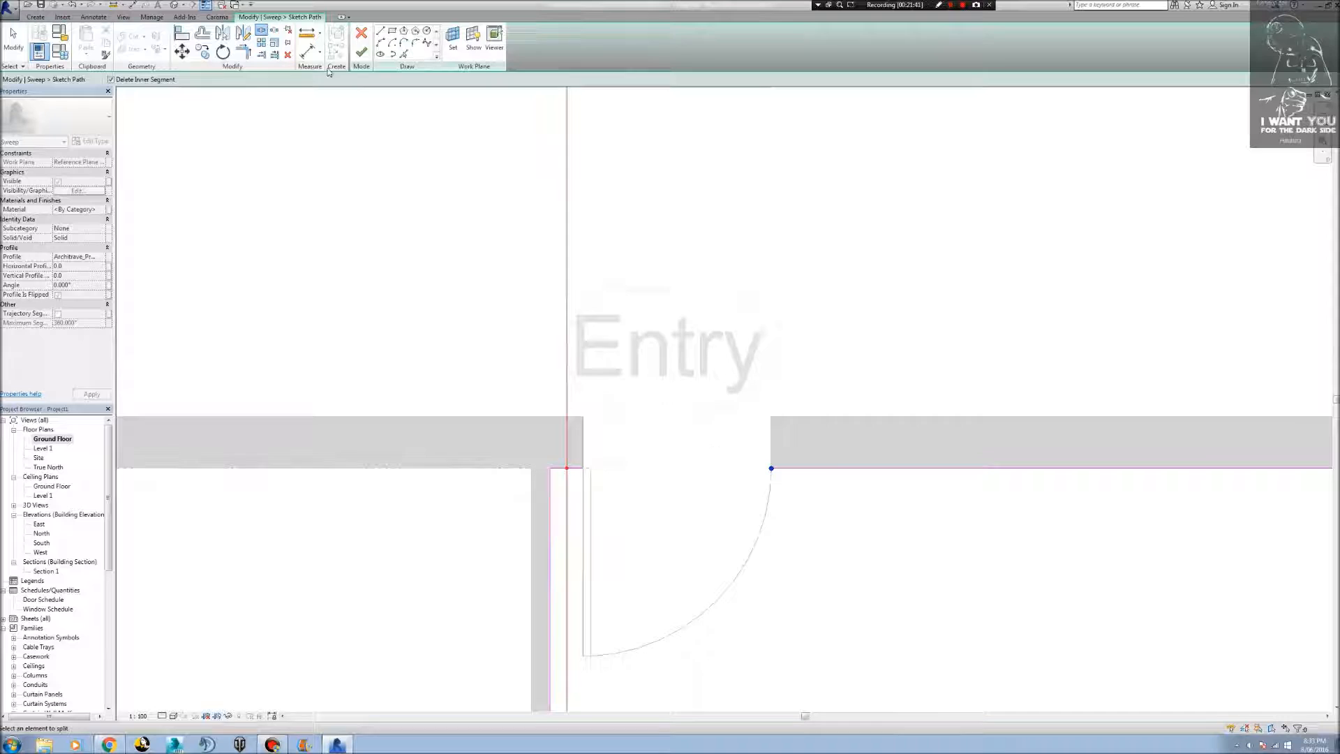
Finish the sweep path, the sweep and the in-place architrave model.
click(361, 53)
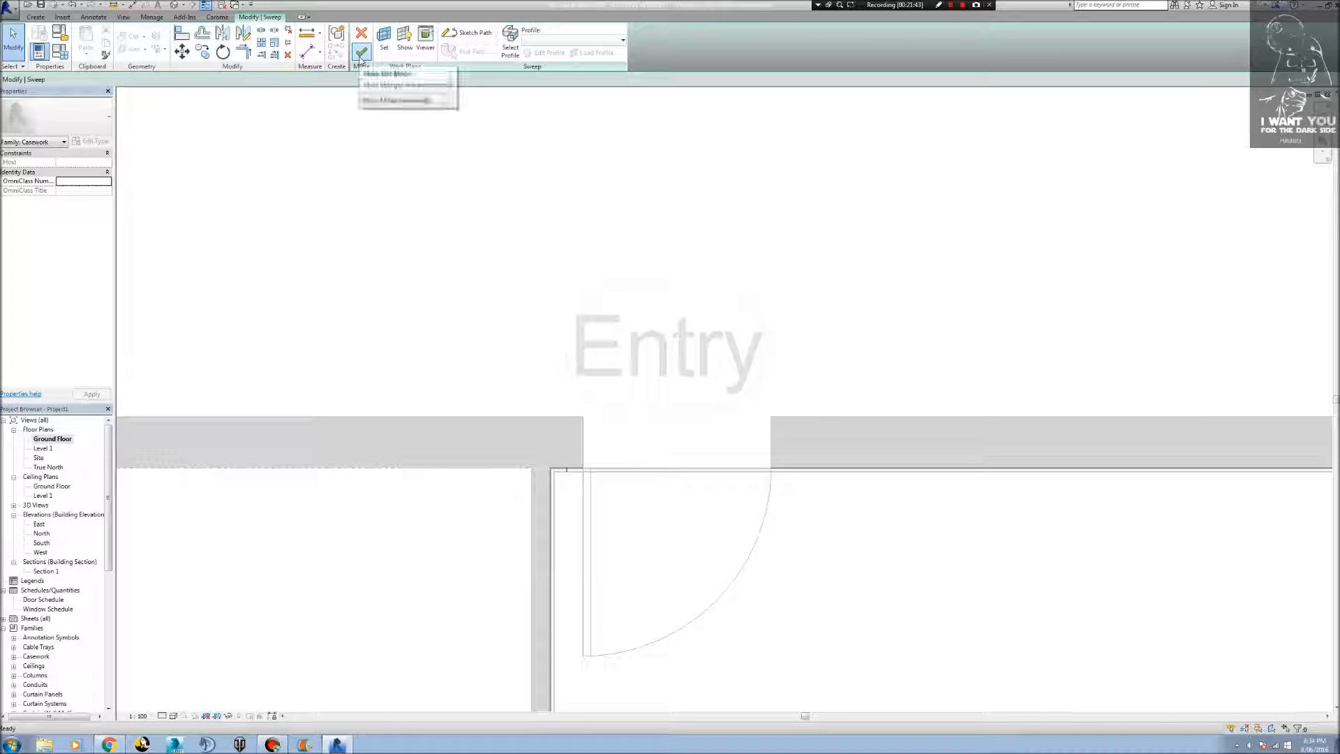
click(360, 55)
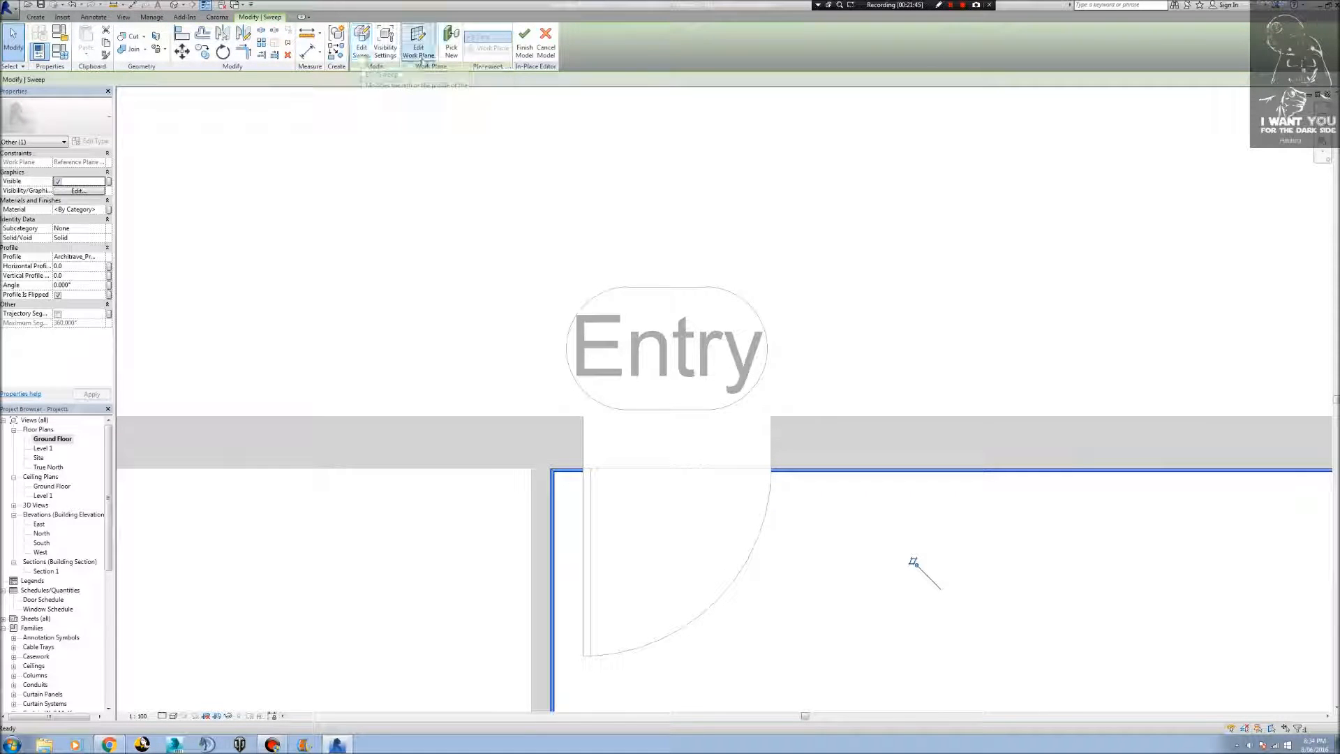
click(528, 47)
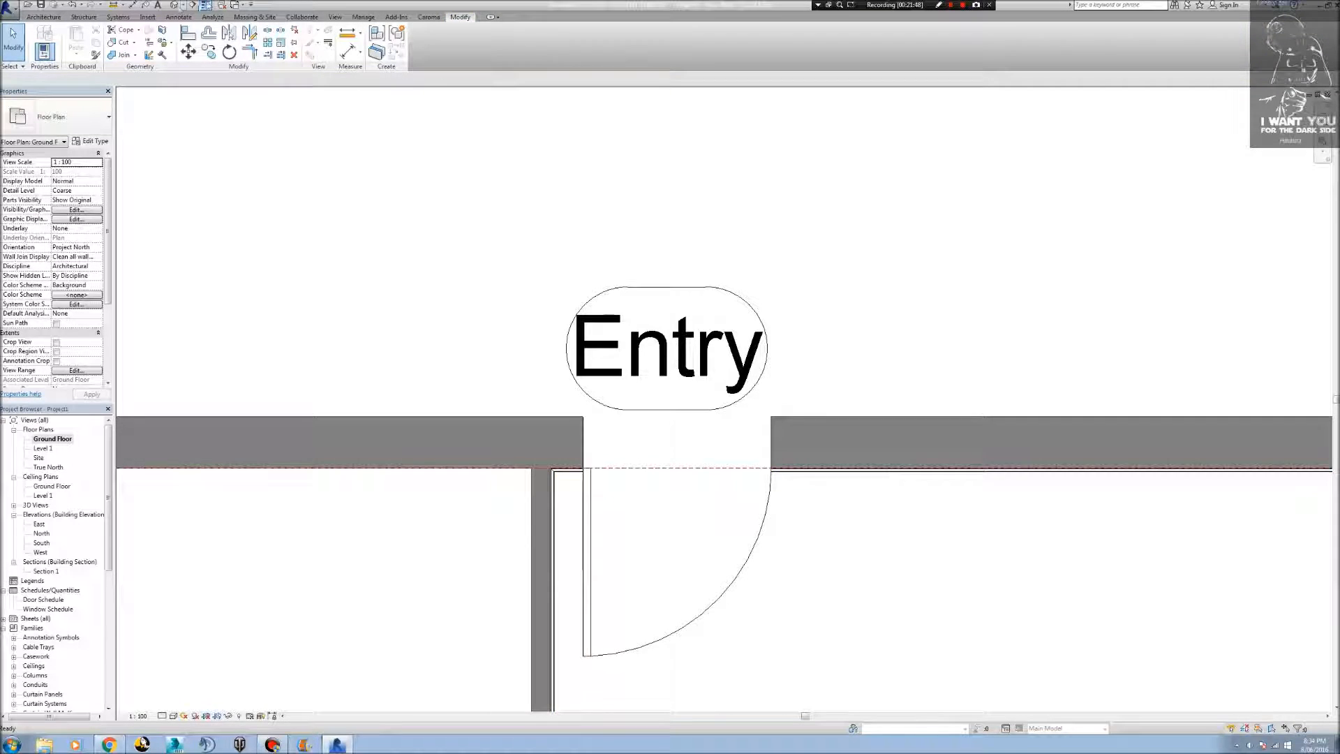
Examine in the 3D view how the architrave ends behind the Entry door frame.
click(173, 9)
shift+middle_drag(255, 336, 149, 562)
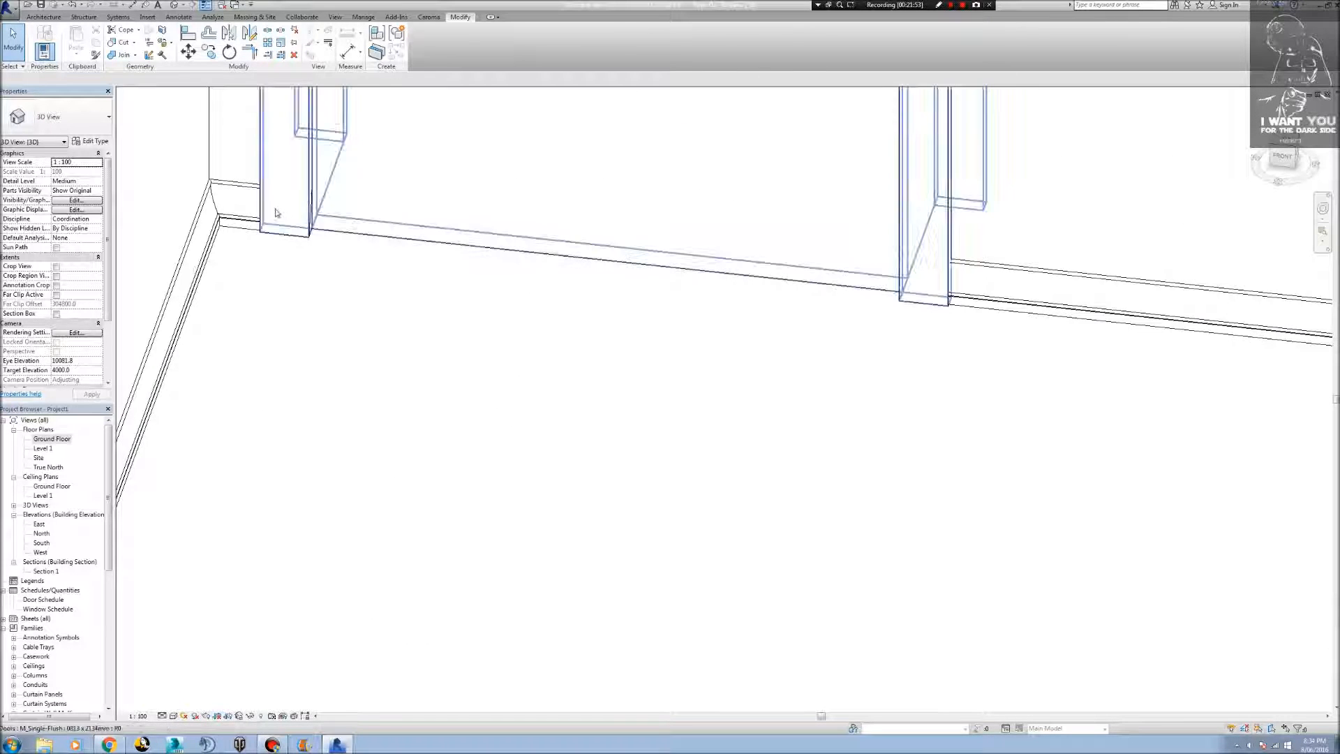
shift+middle_drag(299, 224, 154, 129)
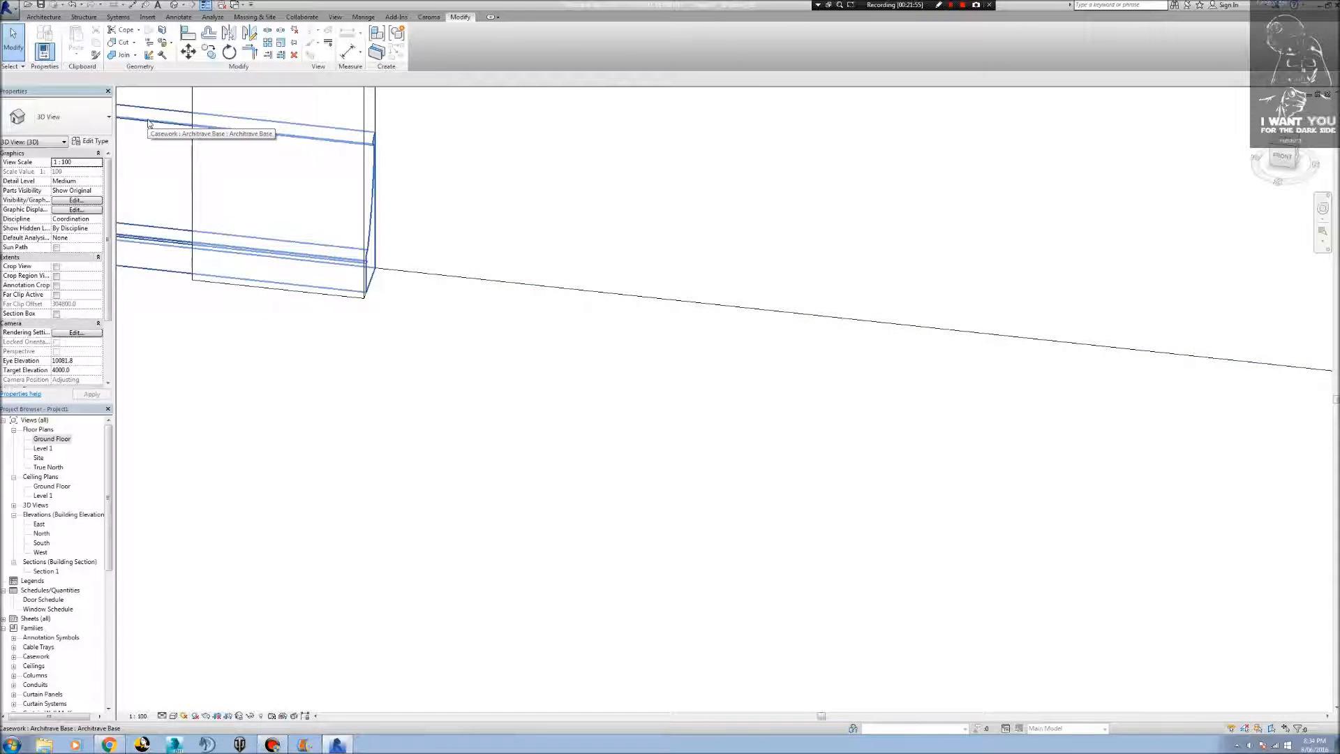
click(148, 124)
middle_drag(308, 461, 500, 407)
scroll(569, 530, up, 5)
scroll(559, 525, down, 3)
scroll(551, 395, down, 1)
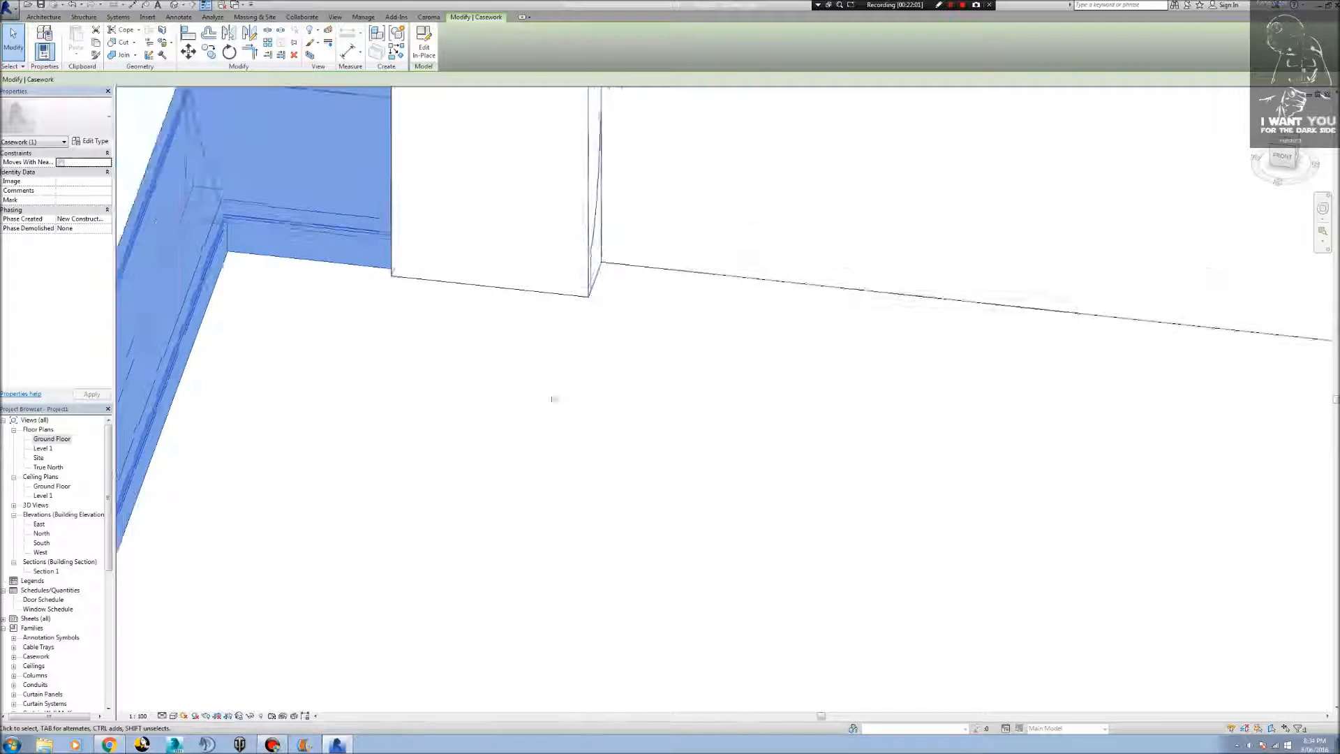
middle_drag(621, 389, 616, 527)
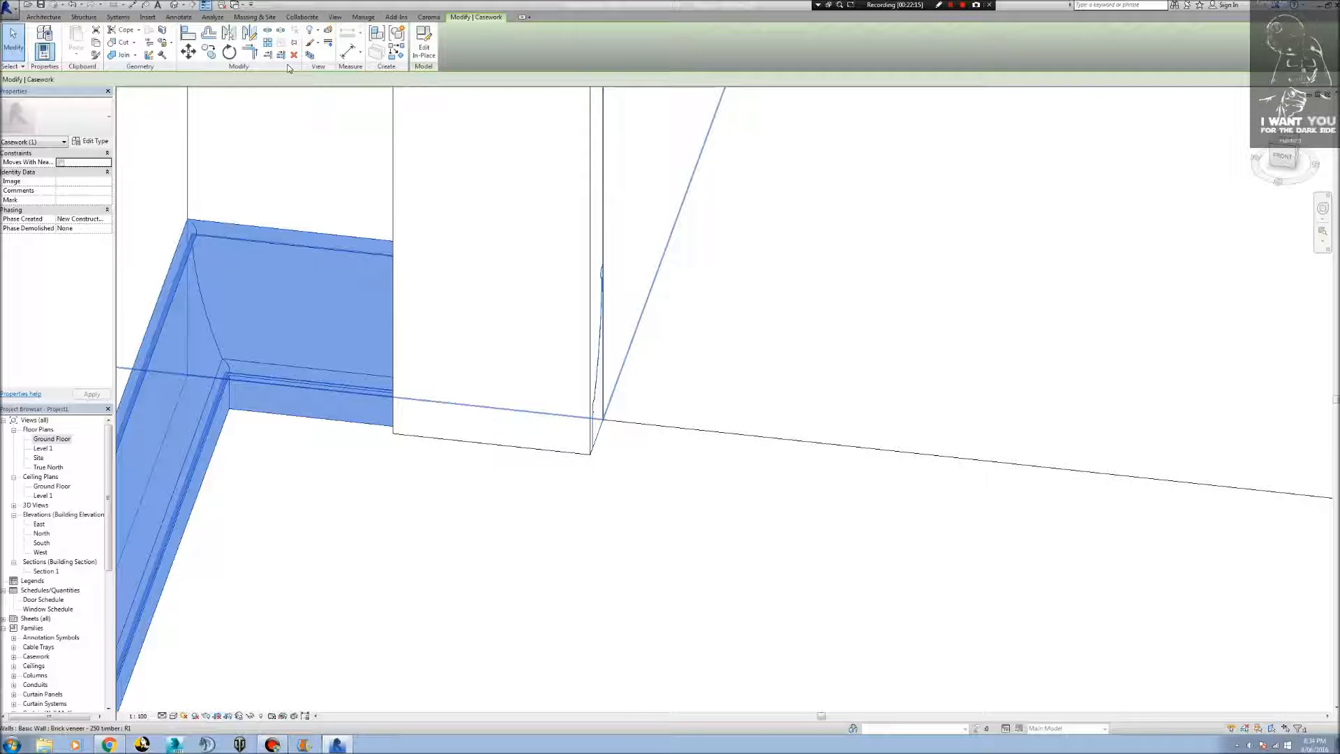
click(187, 33)
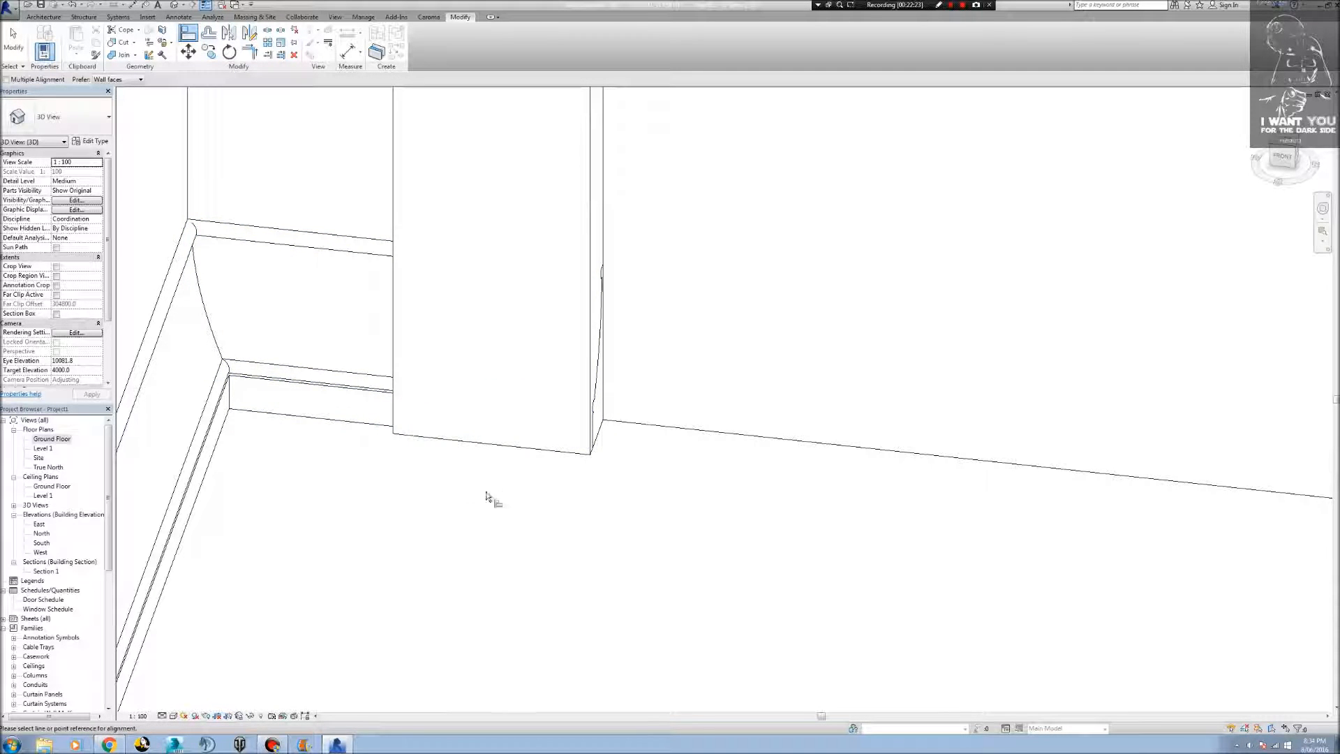
click(250, 52)
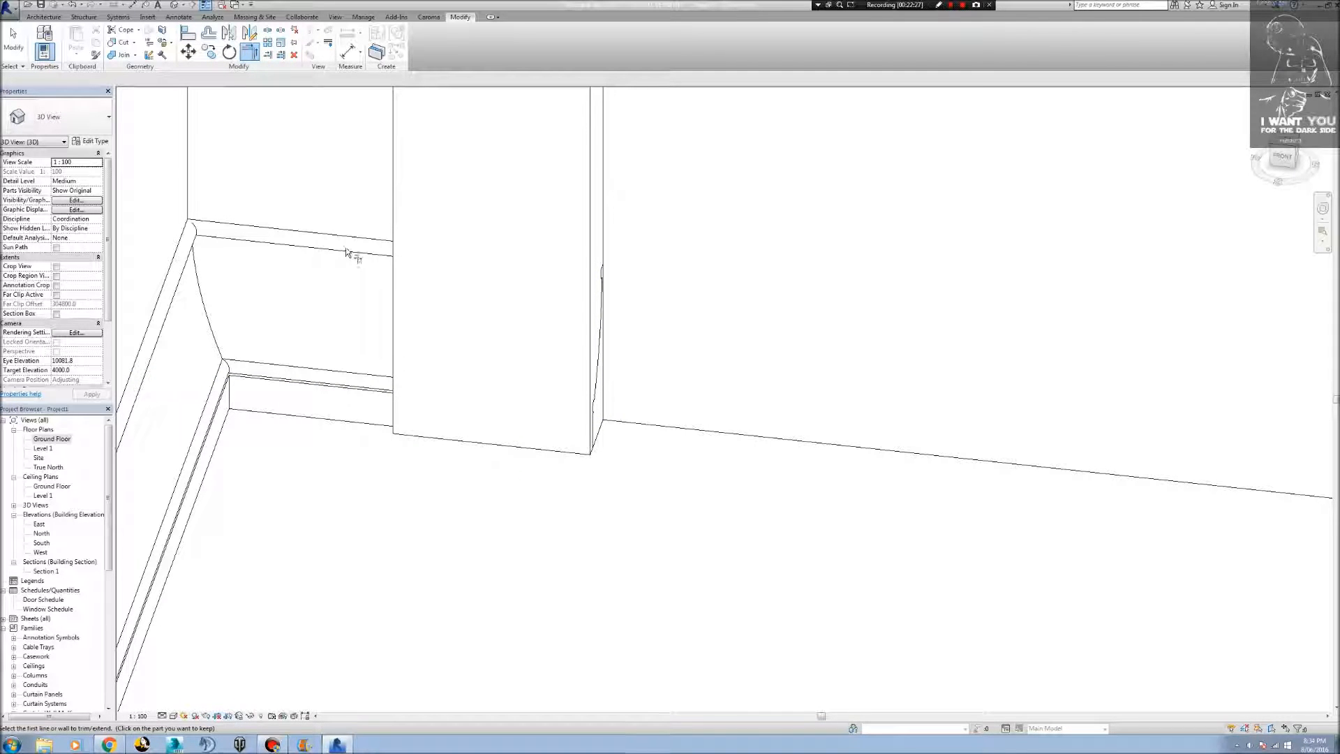
key(Escape)
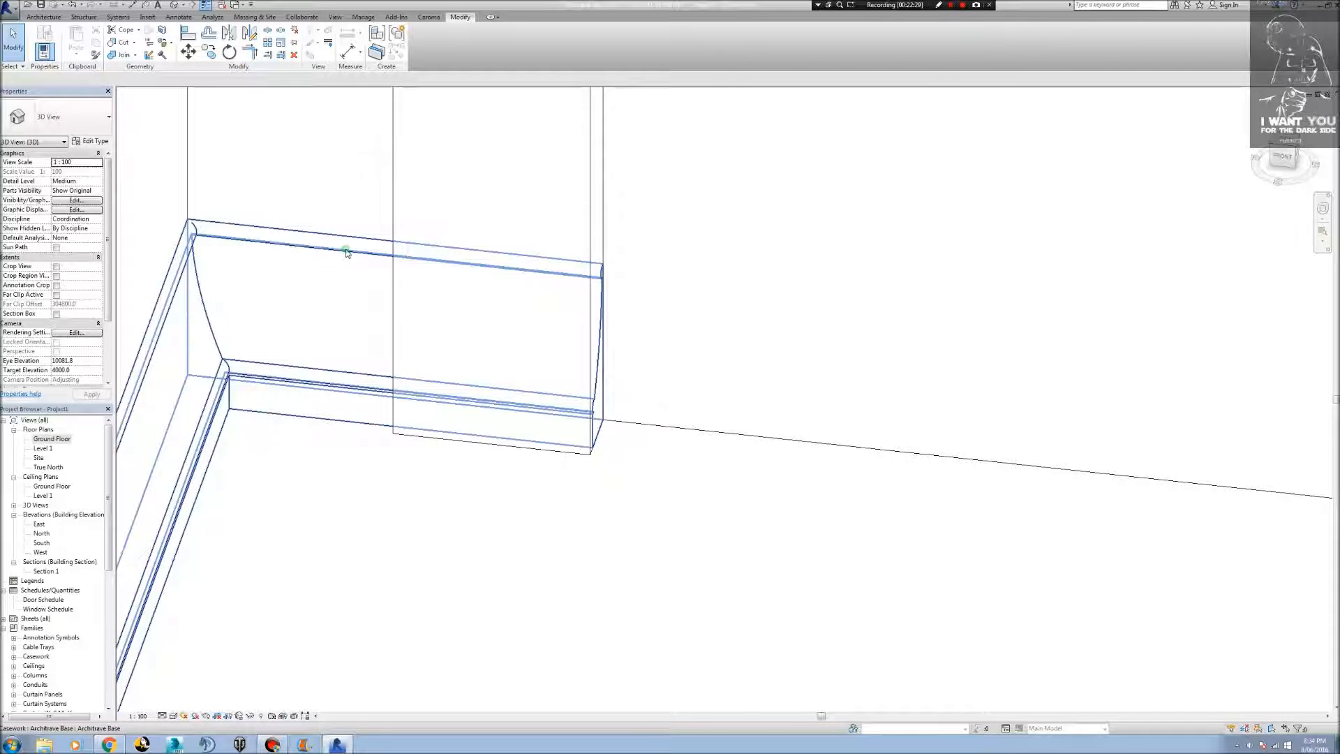
click(347, 253)
click(249, 51)
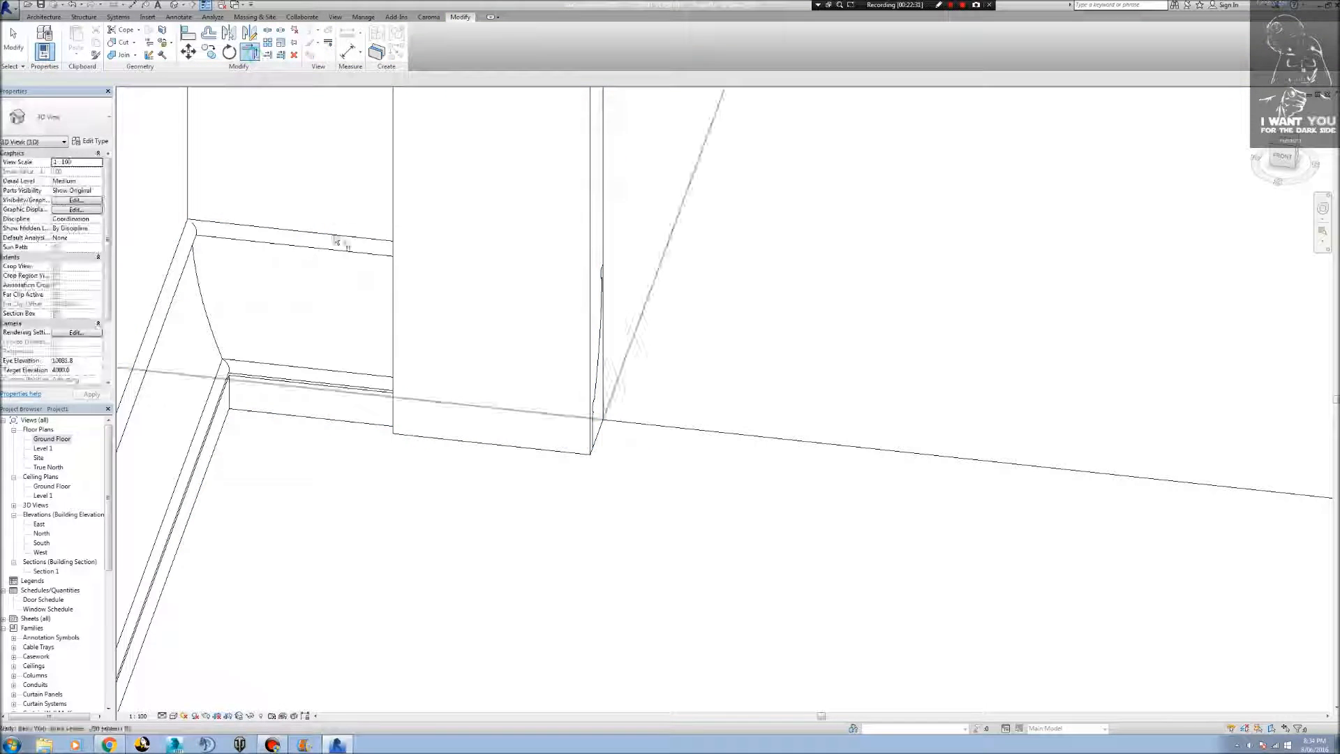
click(375, 389)
key(Escape)
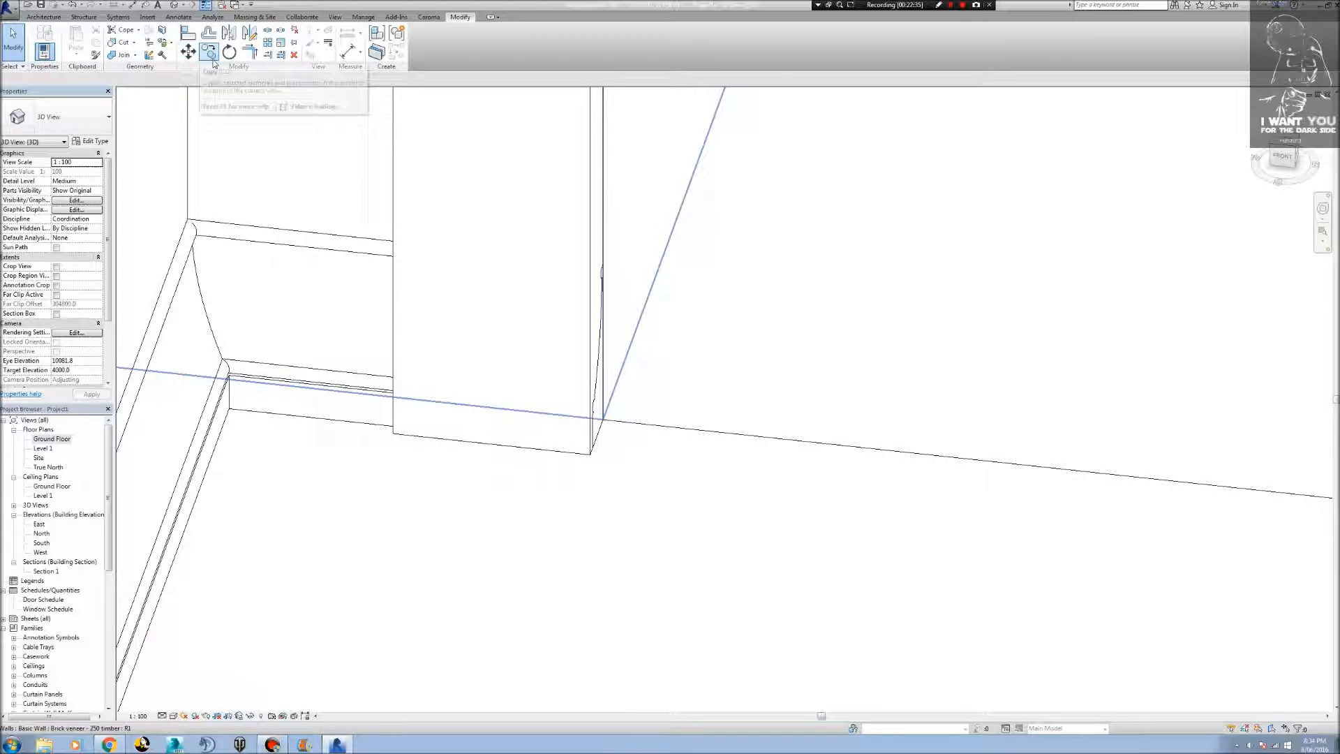
click(188, 51)
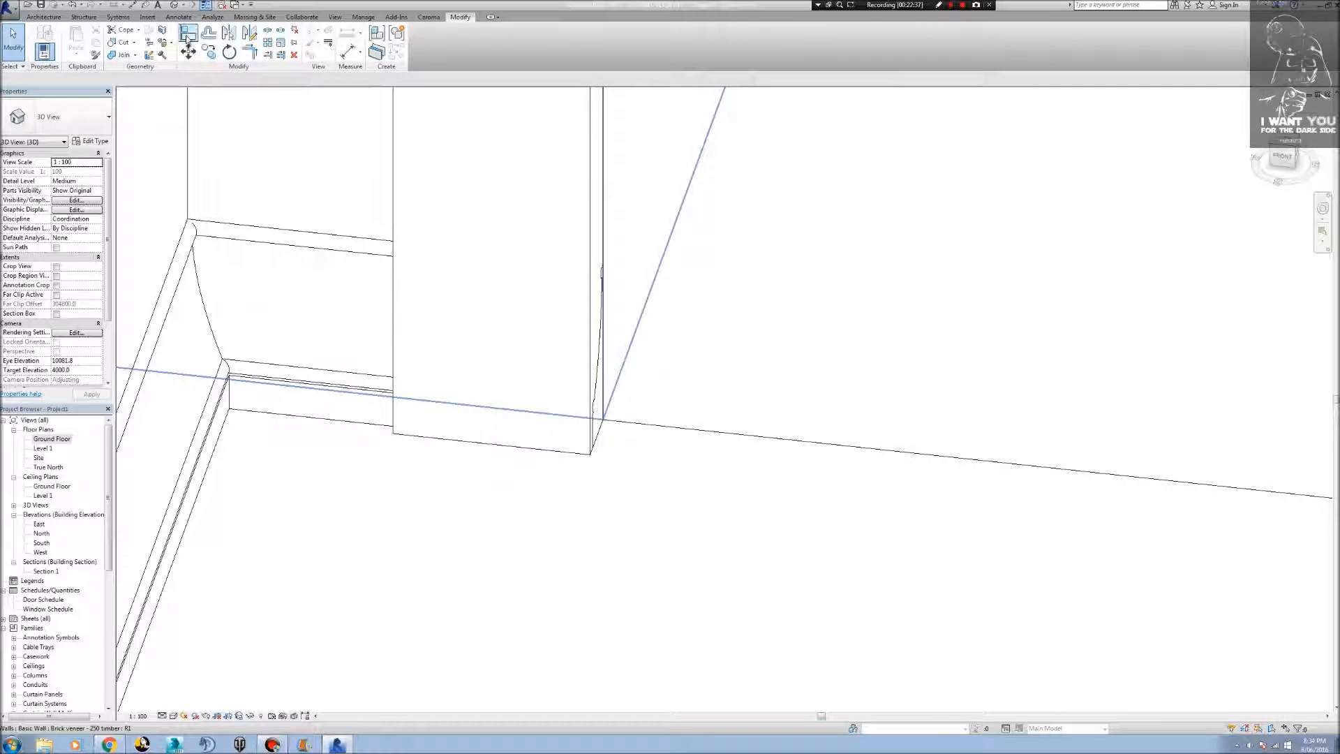
click(320, 254)
key(a)
key(l)
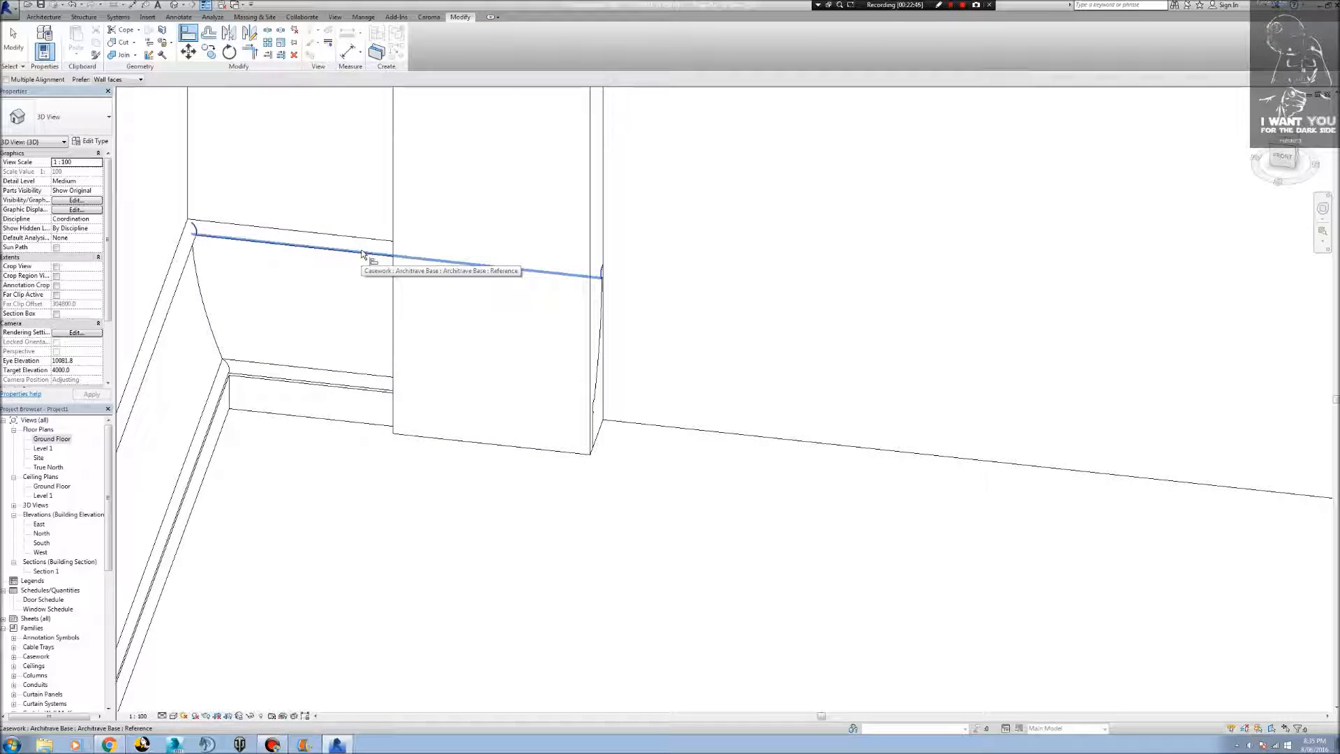
click(361, 252)
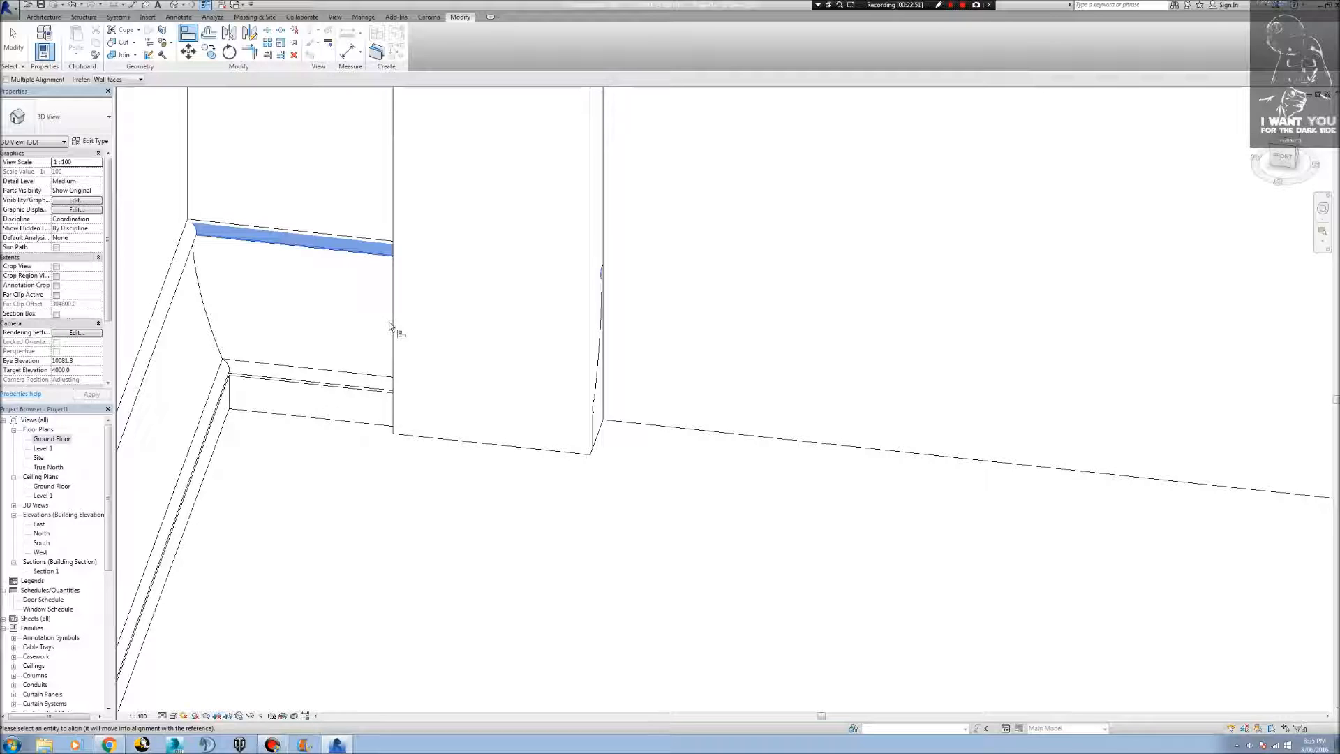
Examine the Entry door wall in the 3D view, then the room and section line in the Ground Floor plan.
scroll(410, 347, up, 5)
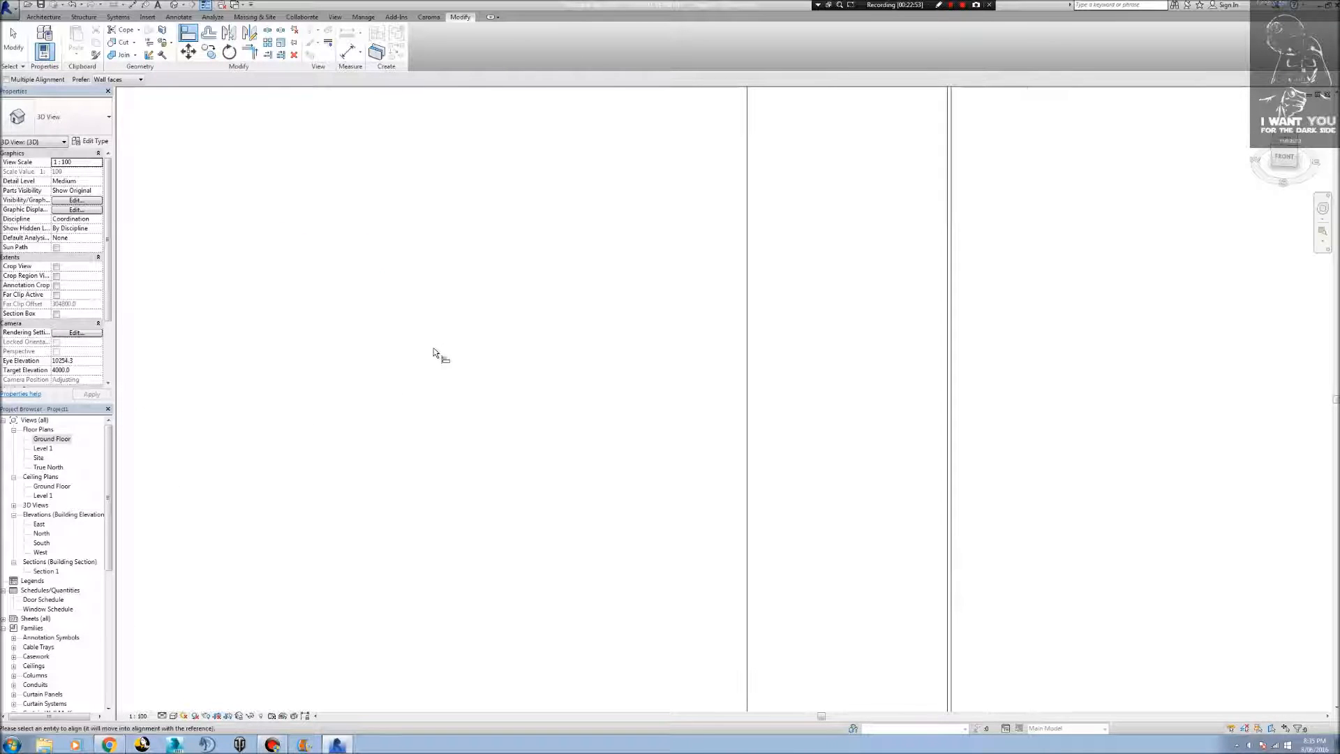
scroll(428, 358, down, 3)
scroll(576, 609, down, 2)
scroll(577, 615, down, 2)
shift+middle_drag(455, 608, 515, 592)
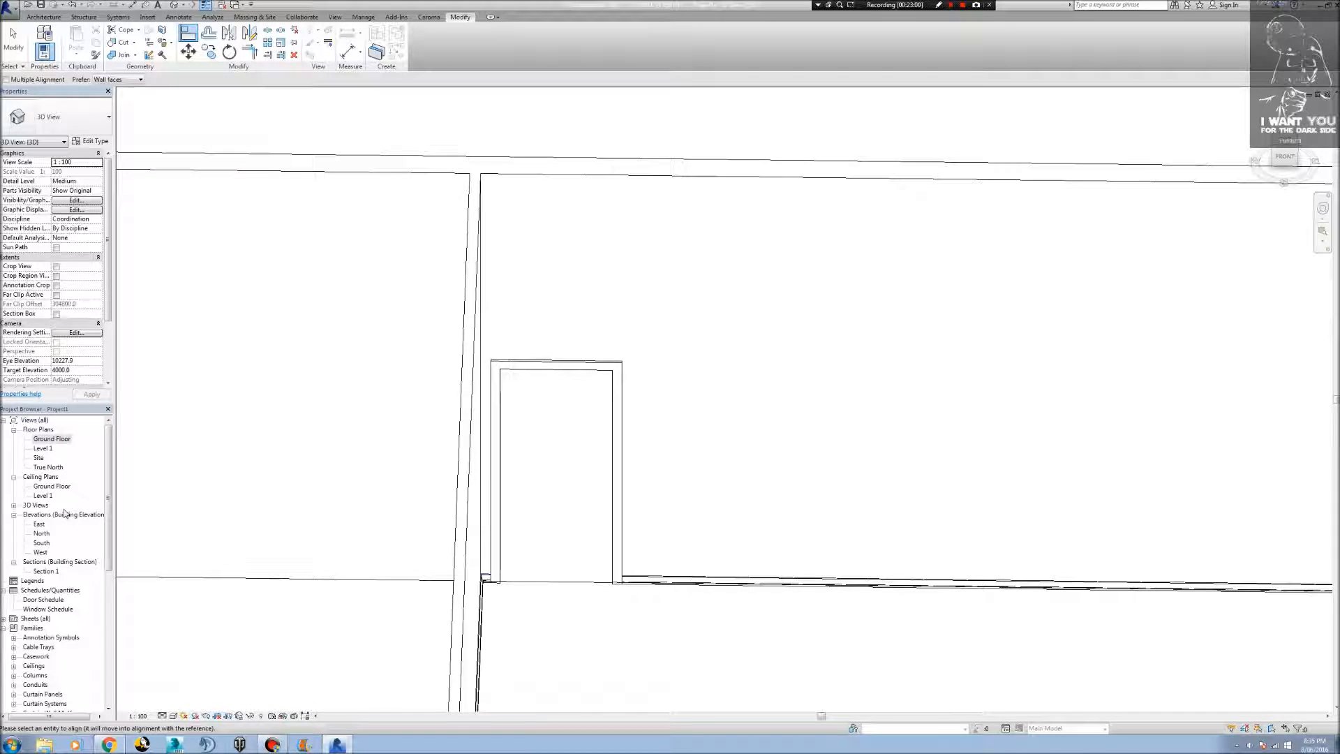
double_click(51, 439)
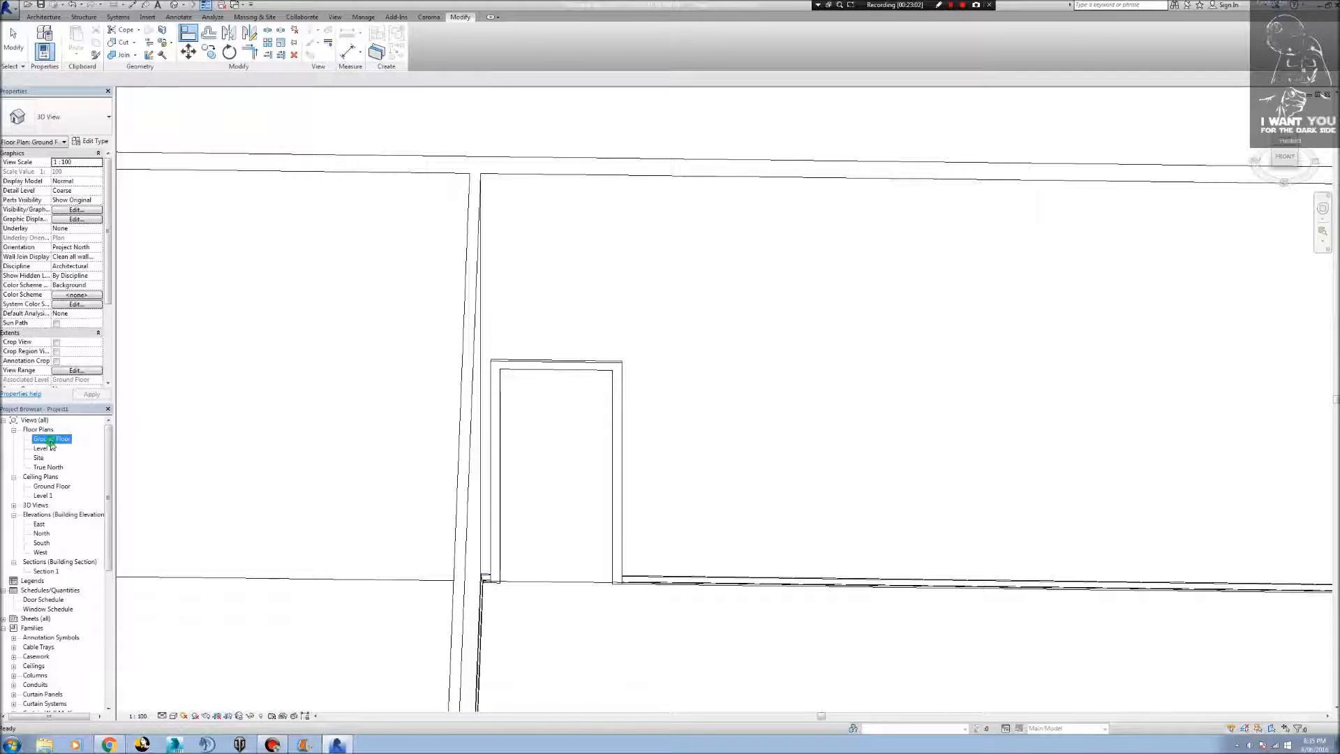
scroll(541, 557, down, 5)
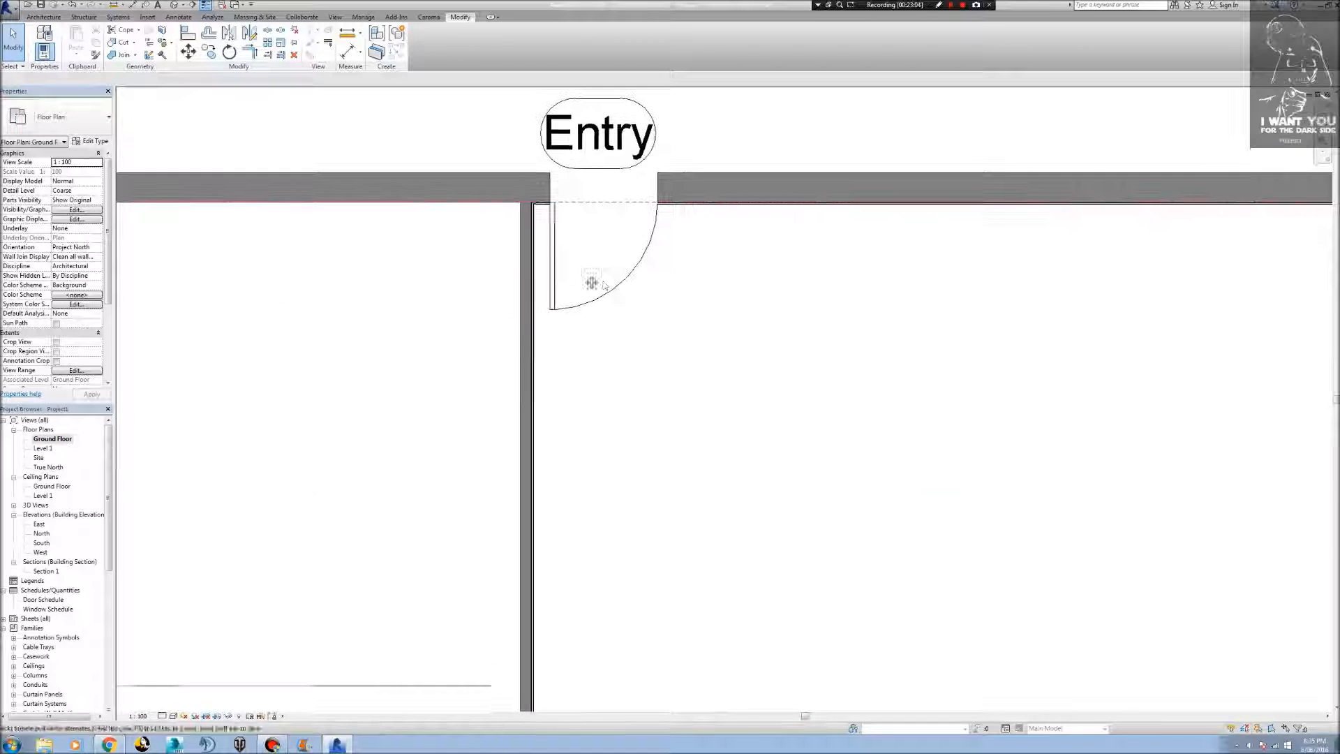
middle_drag(467, 422, 654, 399)
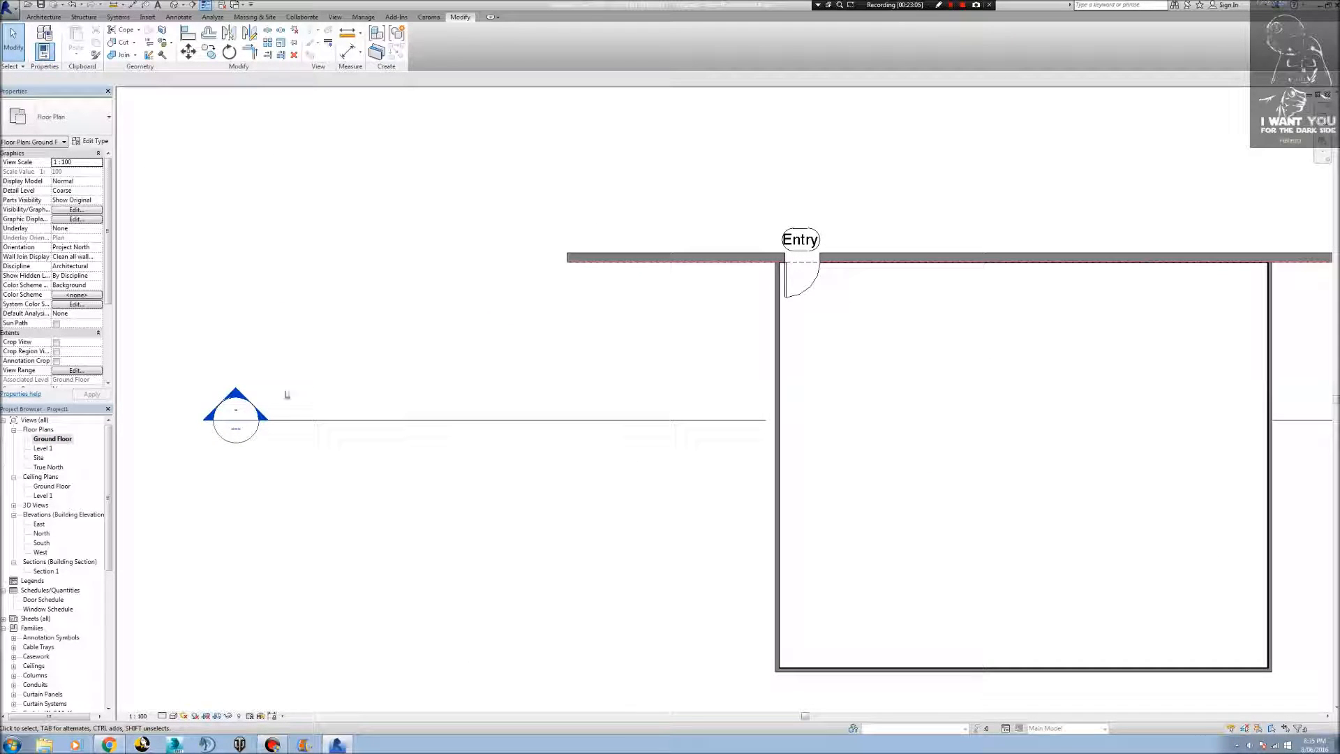
Open the Section 1 view and use Cut Geometry to cut the short architrave piece beside the corner with the Entry door.
double_click(243, 402)
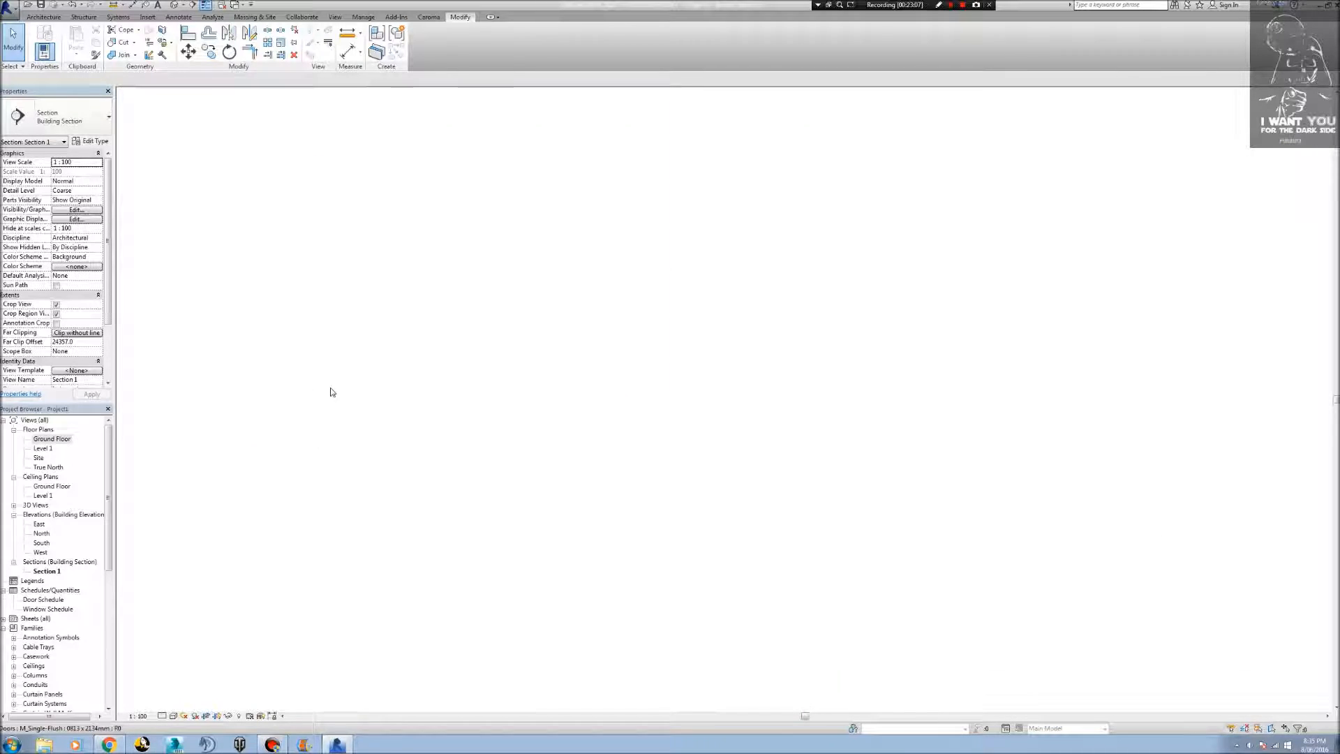
scroll(377, 416, up, 1)
middle_drag(281, 407, 493, 428)
scroll(479, 442, up, 3)
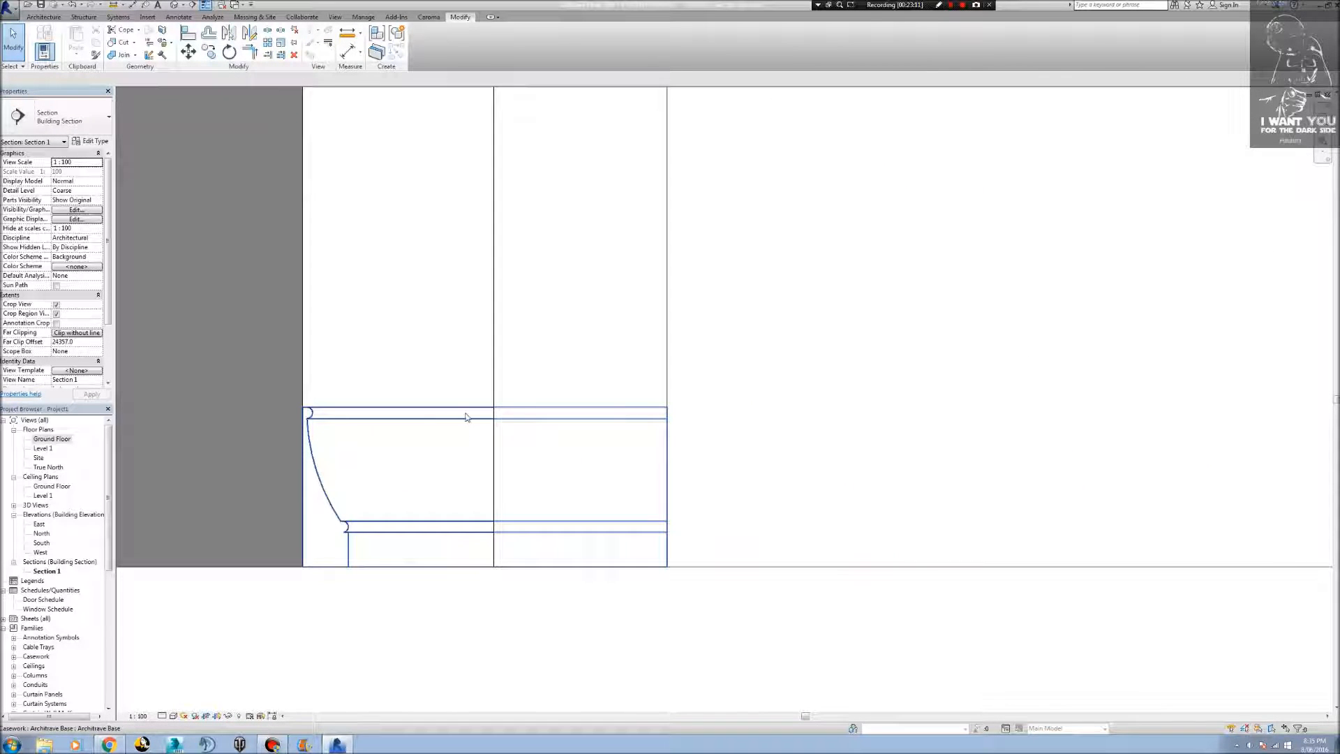
click(467, 417)
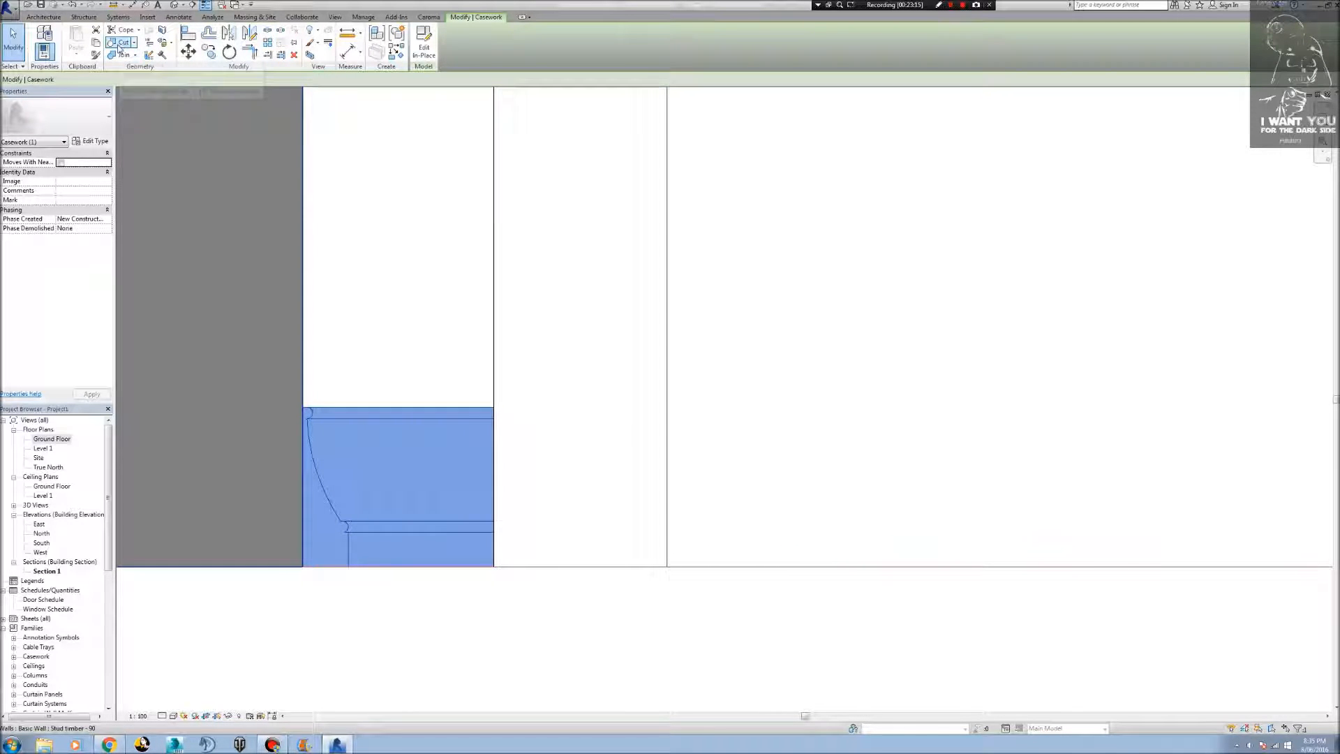
click(120, 44)
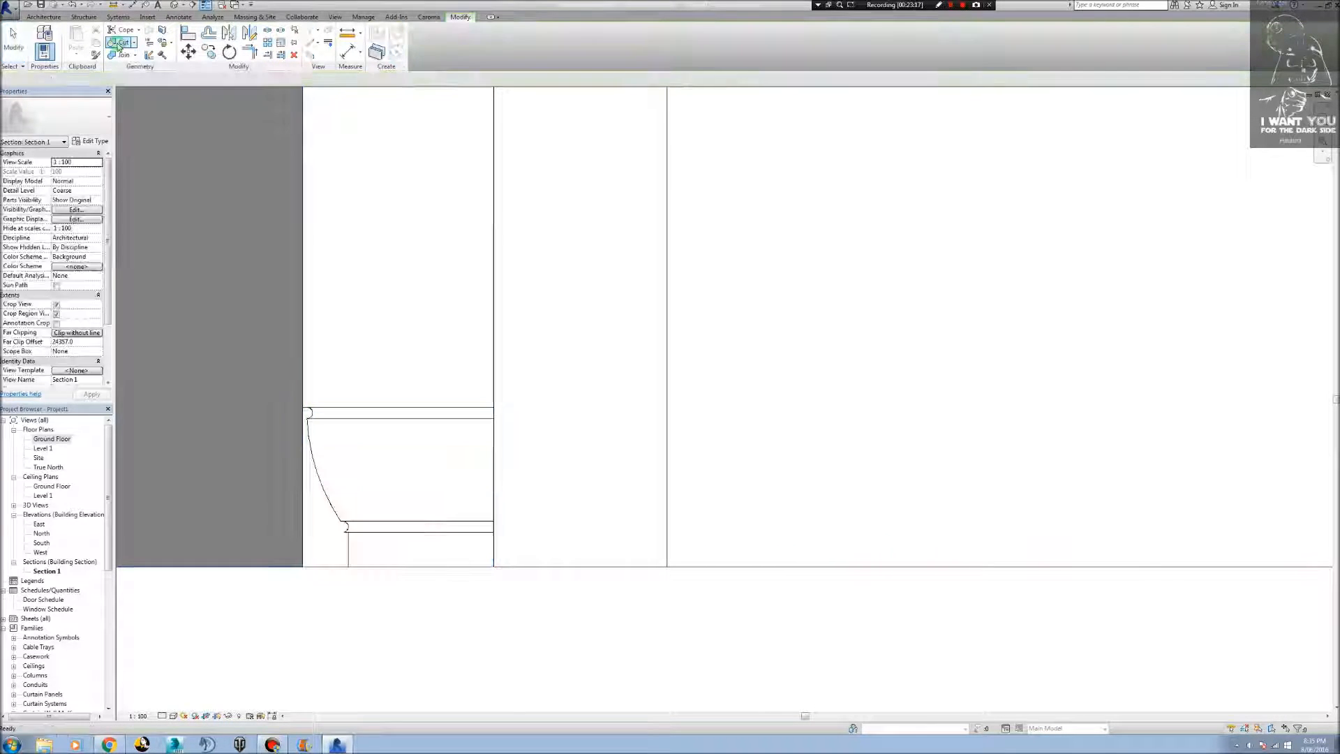
click(486, 419)
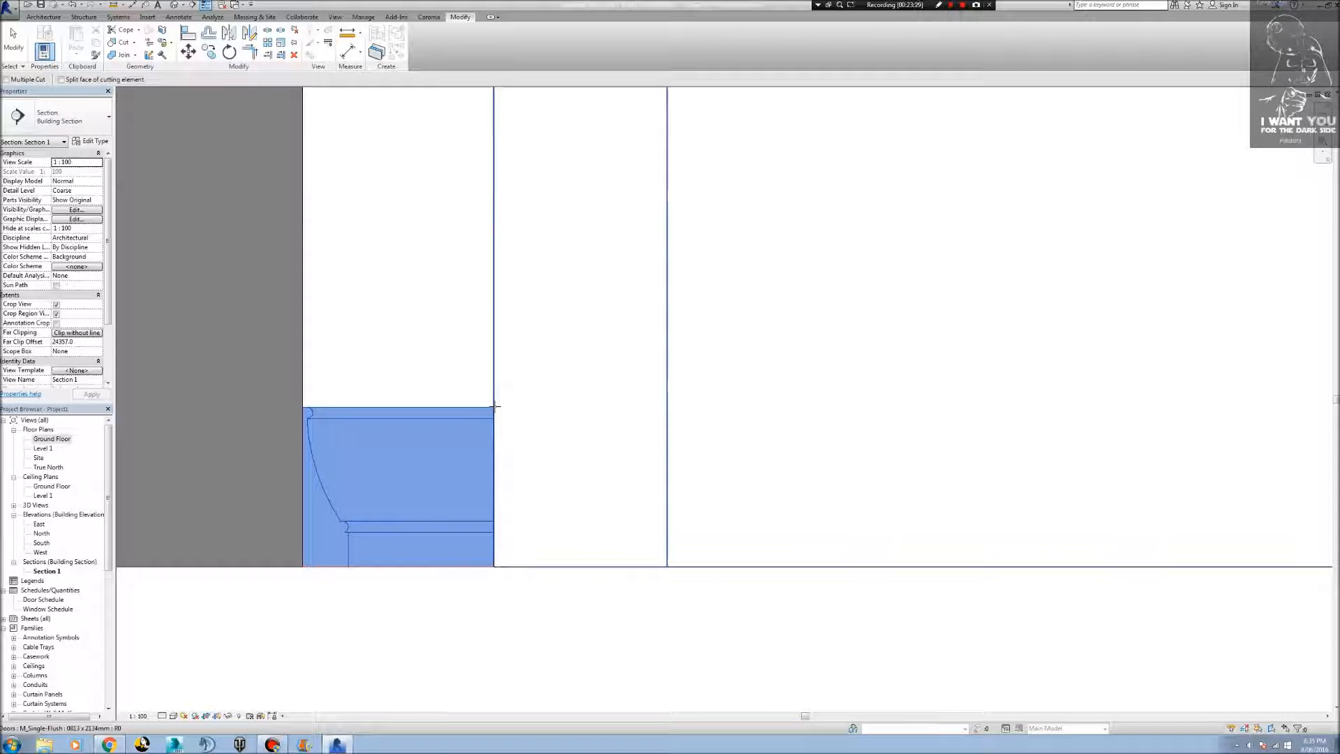
click(494, 410)
scroll(946, 554, down, 5)
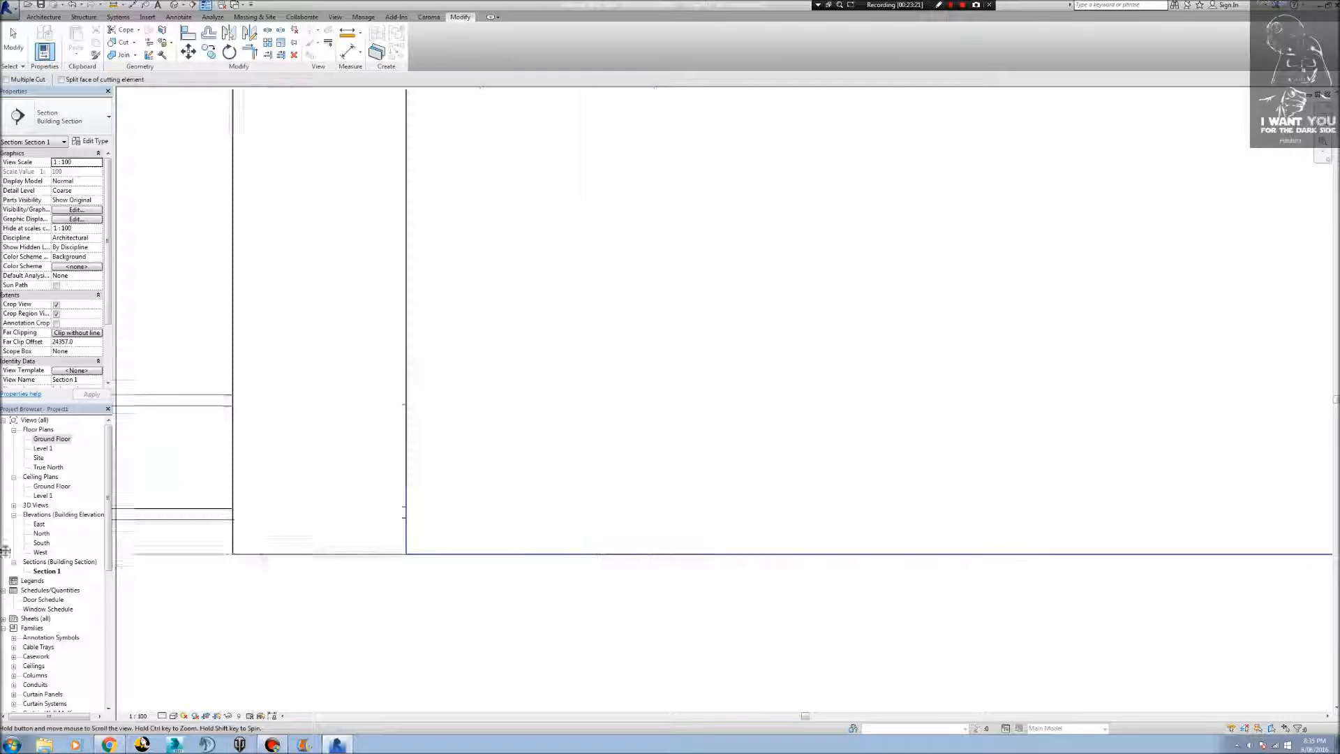
Cut the long architrave run on the opposite side of the doorway with the Entry door.
middle_drag(1280, 575, 440, 577)
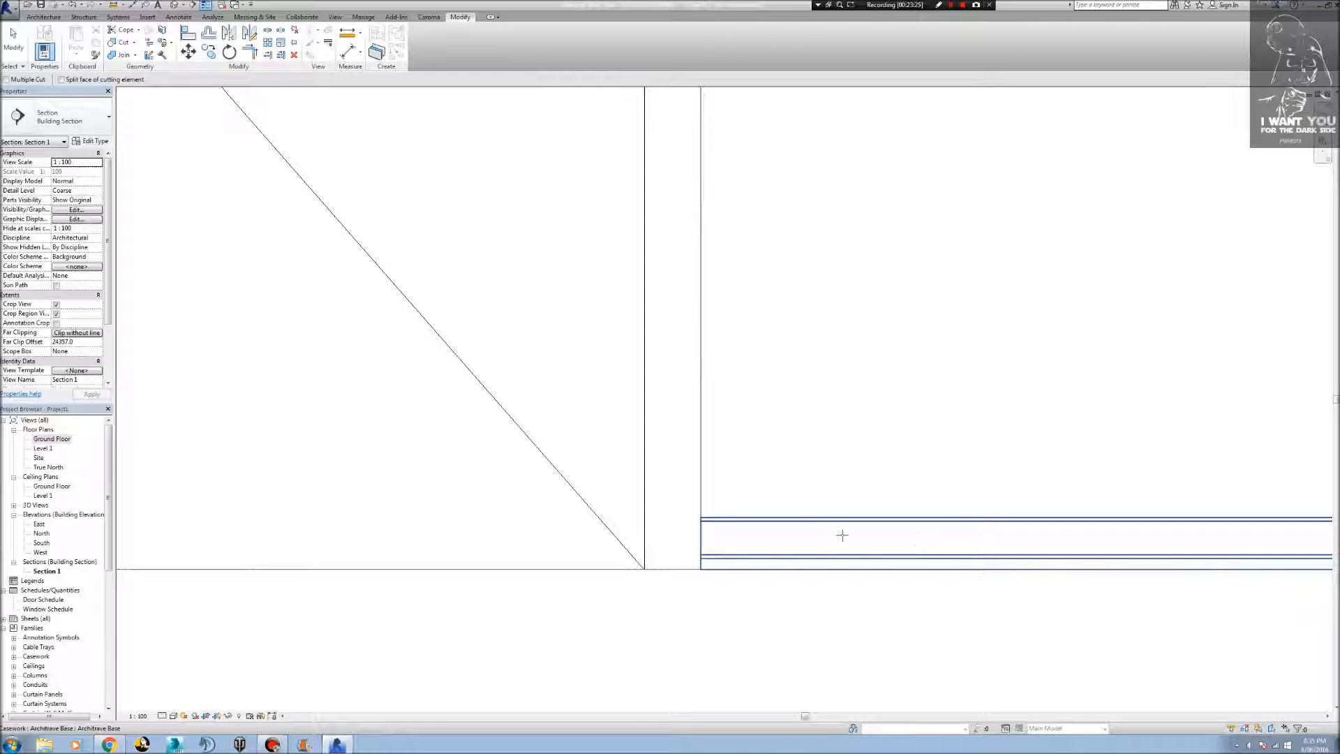
click(768, 525)
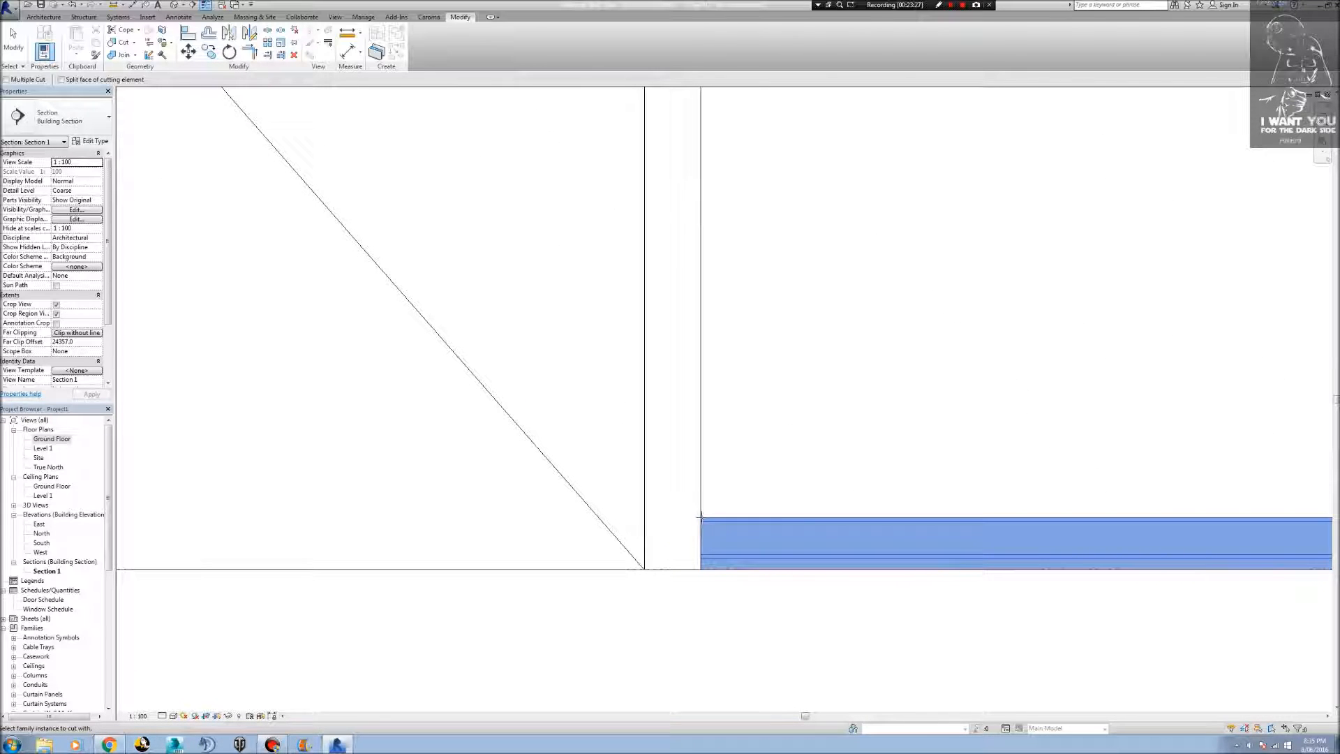
click(129, 42)
click(716, 531)
scroll(700, 514, up, 6)
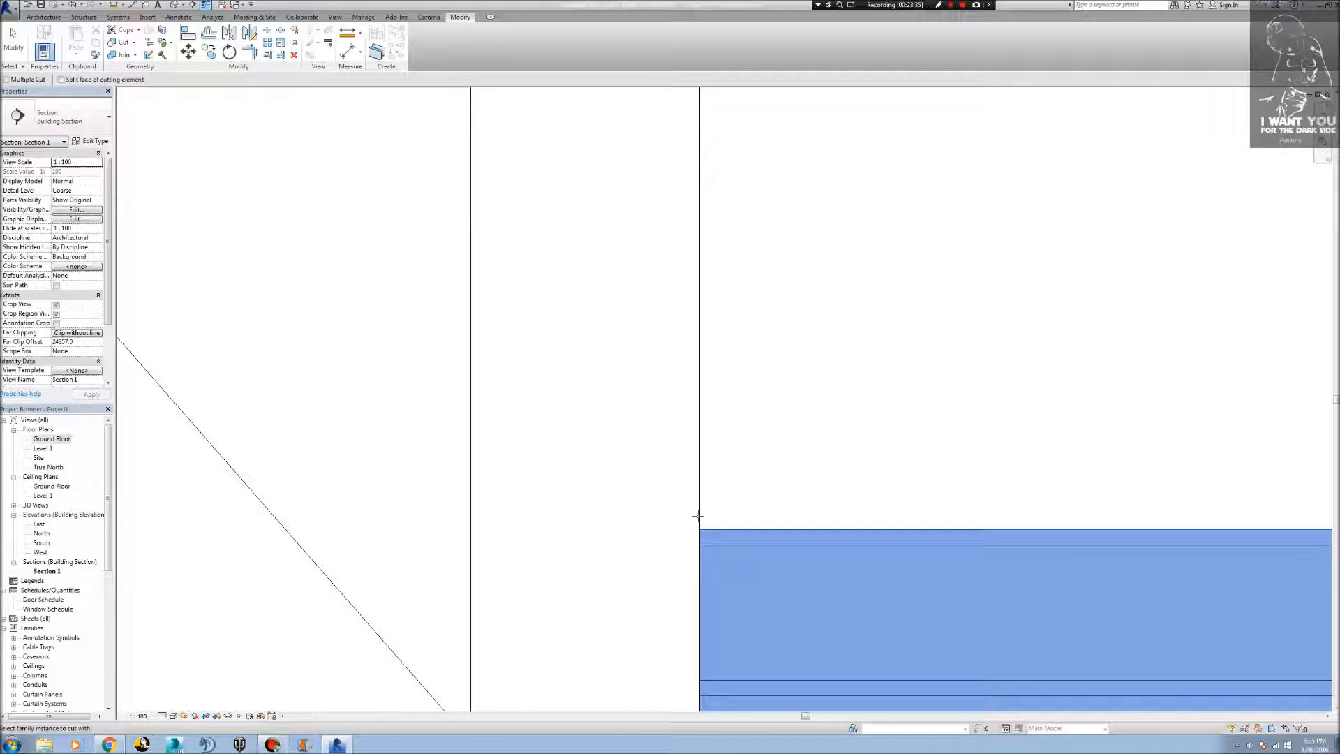
click(698, 515)
scroll(700, 514, down, 5)
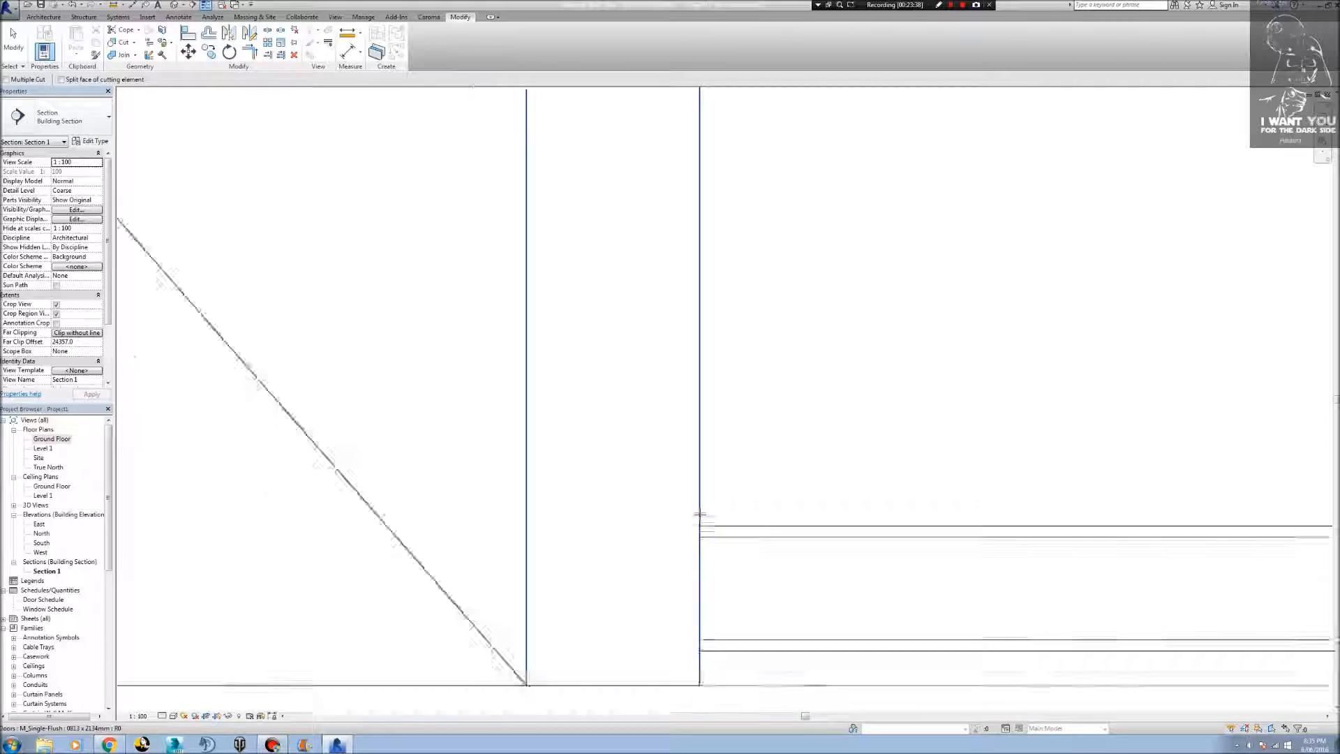
scroll(700, 514, down, 3)
Examine the architrave ends at both sides of the Entry door frame in the 3D view, and return to the Ground Floor plan.
click(172, 5)
shift+middle_drag(697, 427, 629, 495)
scroll(726, 403, up, 8)
scroll(803, 563, up, 3)
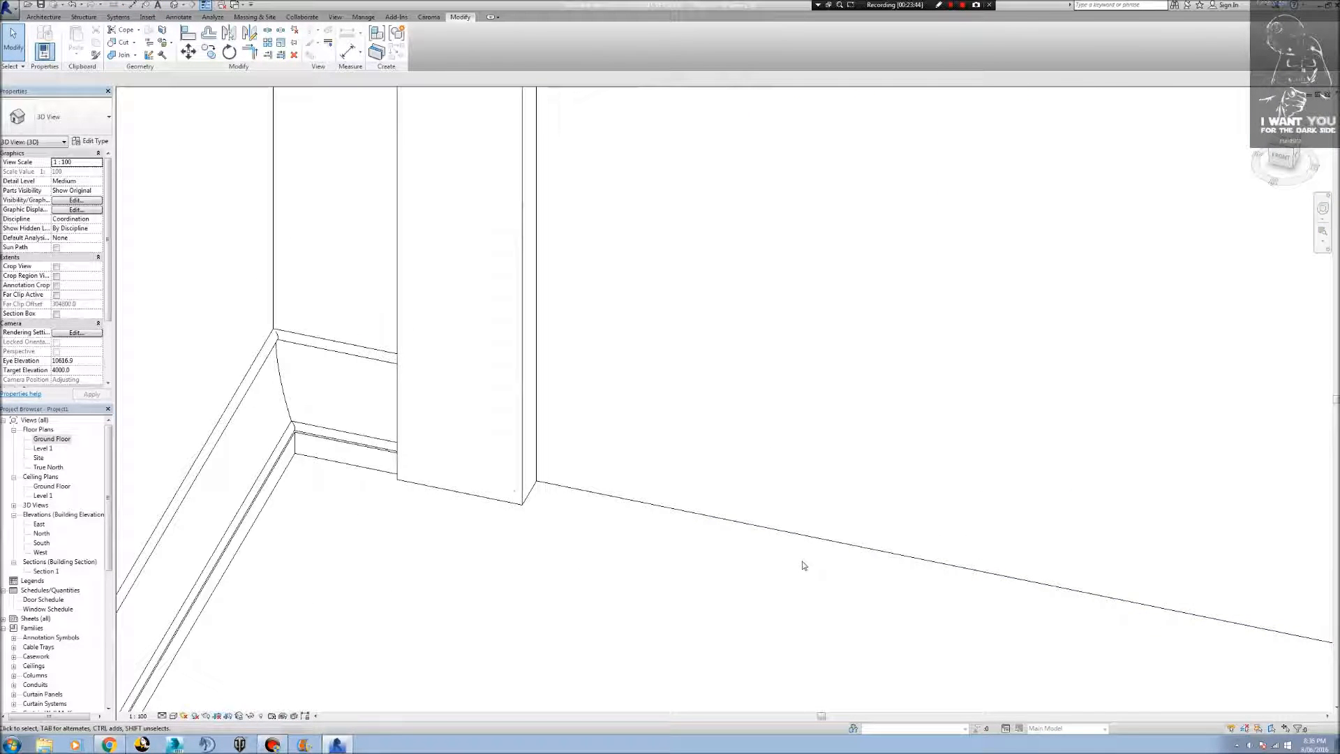
click(395, 365)
scroll(670, 545, down, 4)
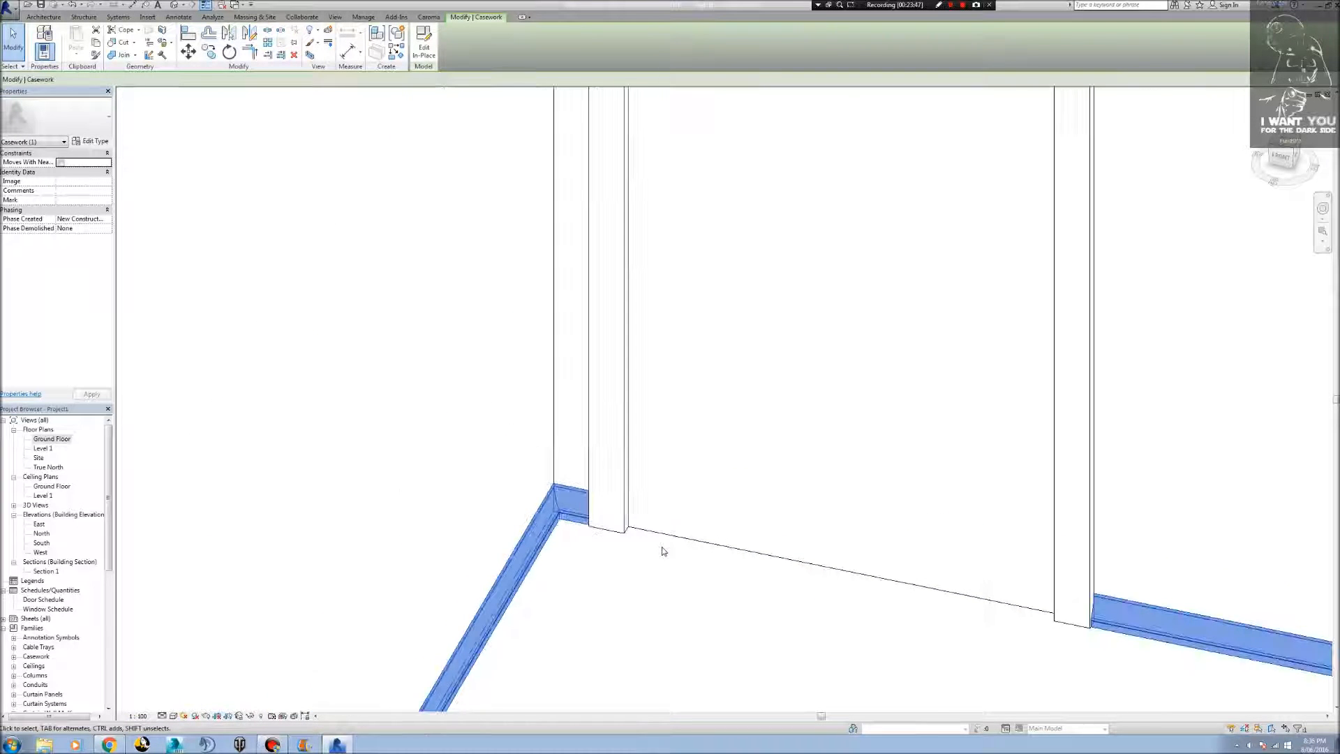
shift+middle_drag(1044, 643, 780, 274)
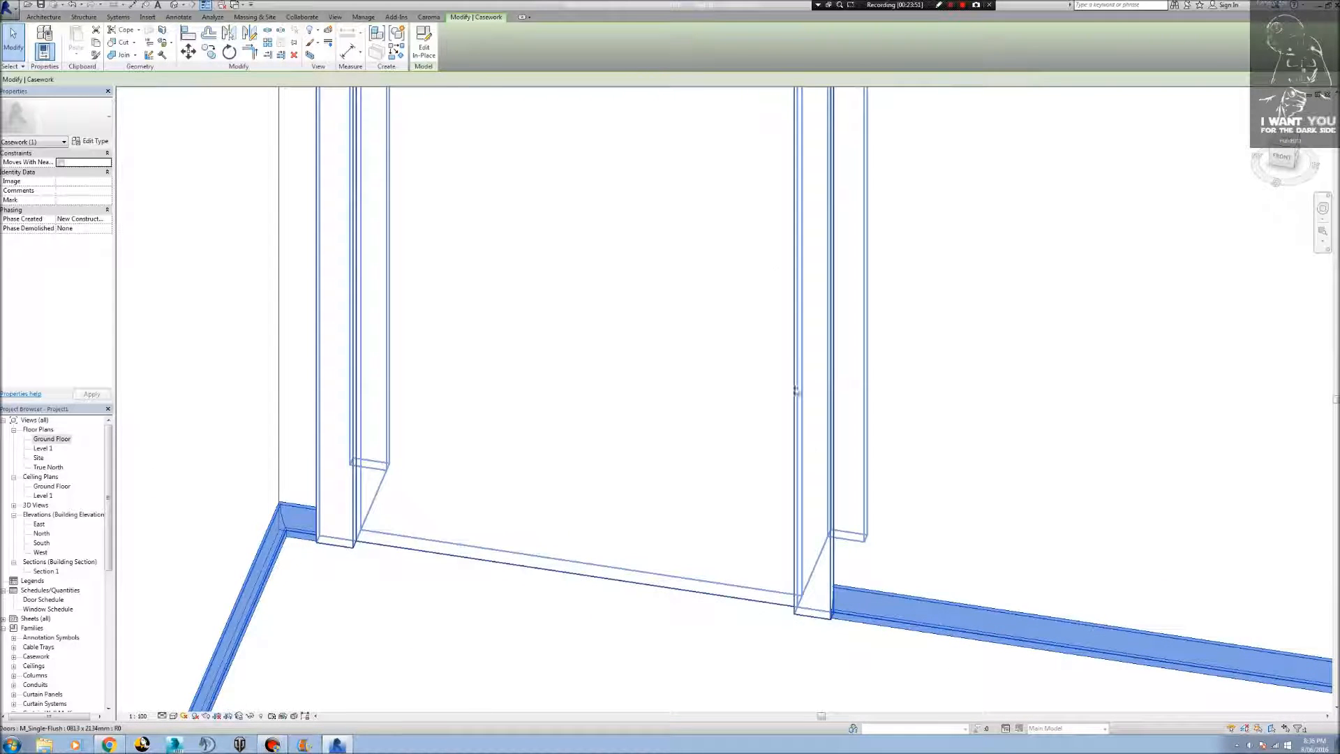
scroll(810, 457, down, 6)
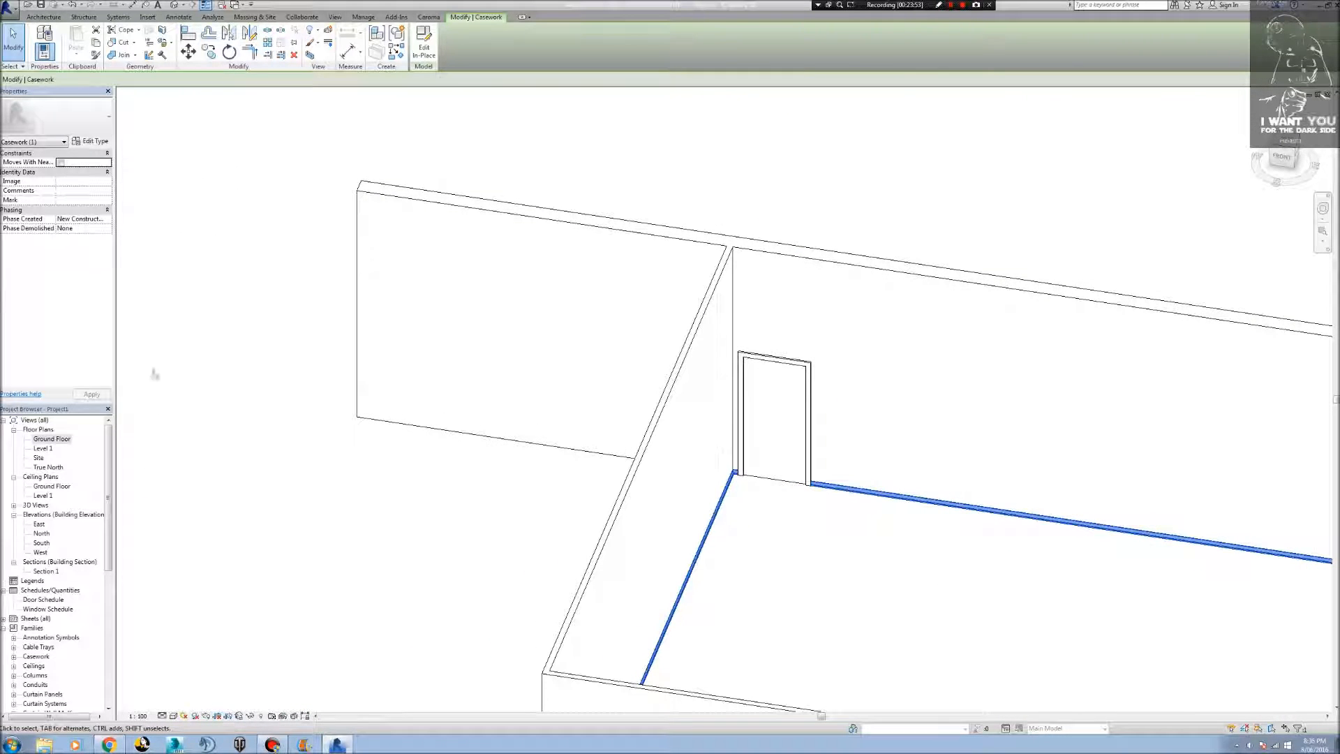
click(444, 535)
scroll(768, 524, up, 8)
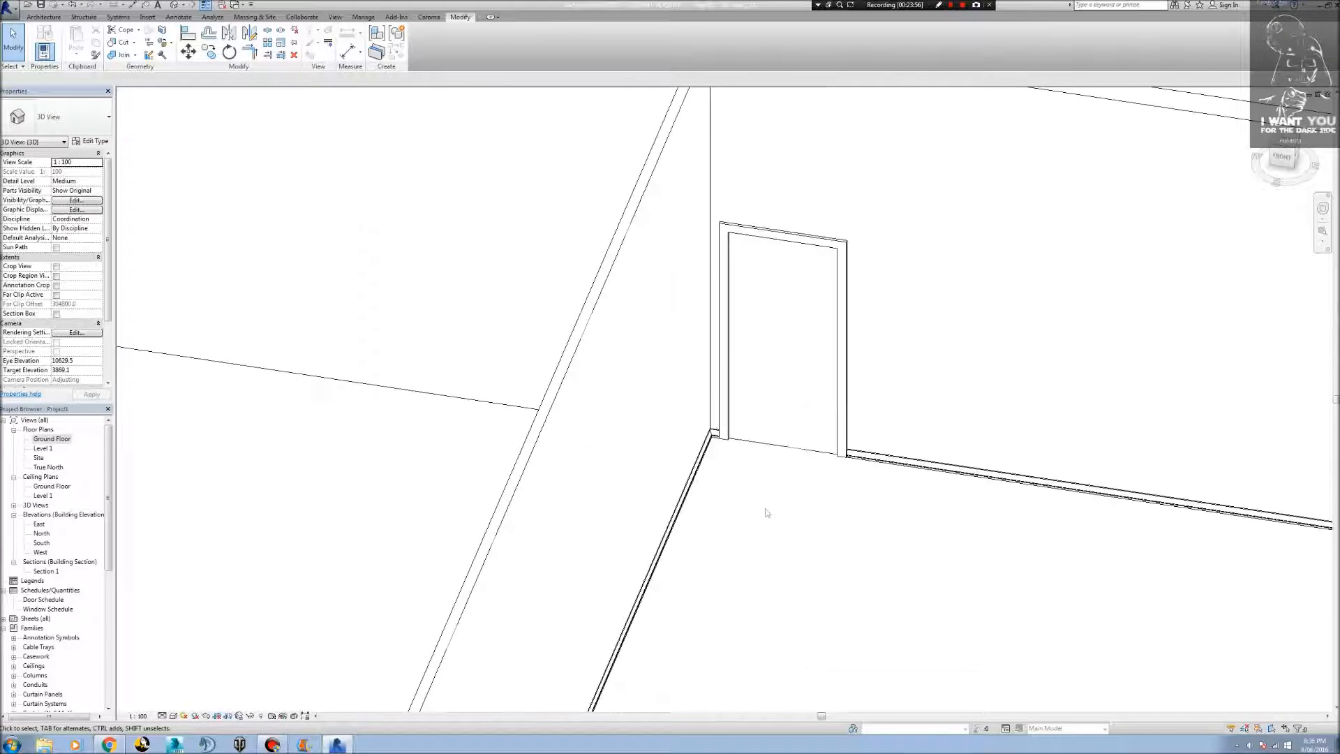
middle_drag(1114, 470, 1012, 658)
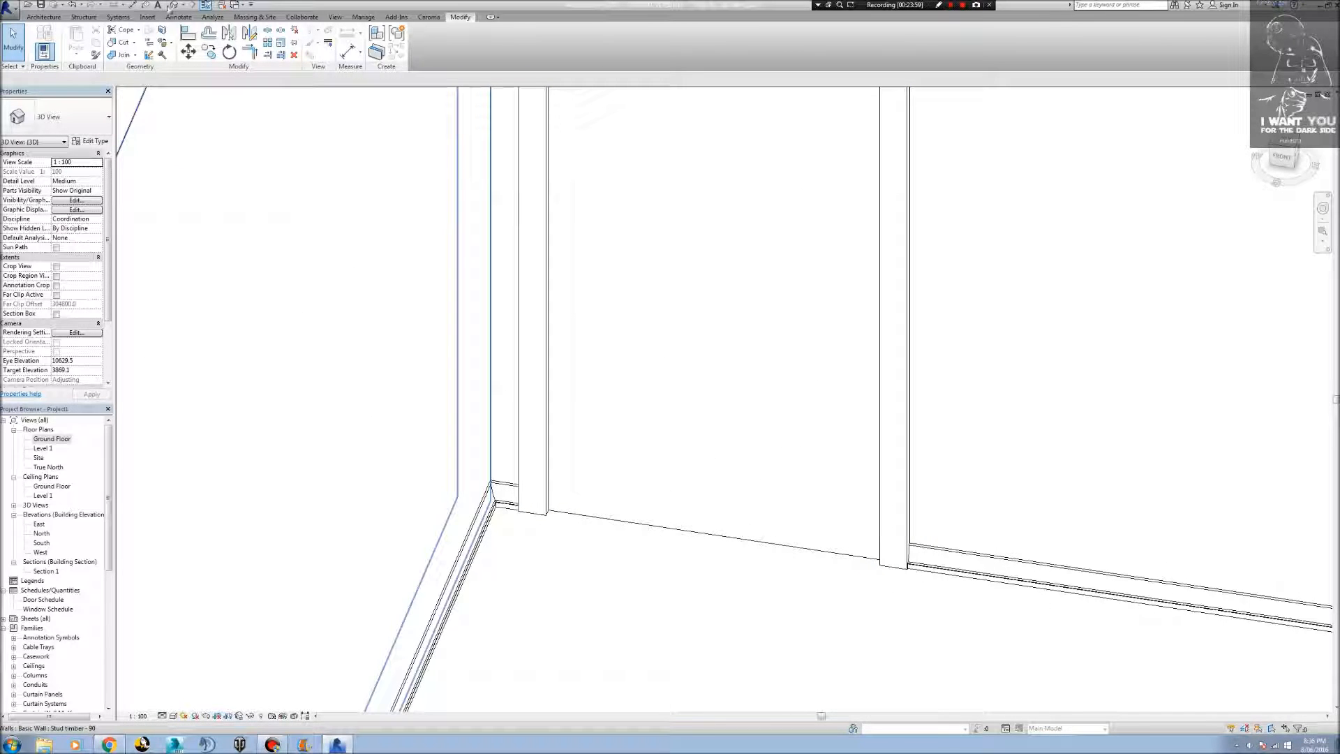
double_click(46, 440)
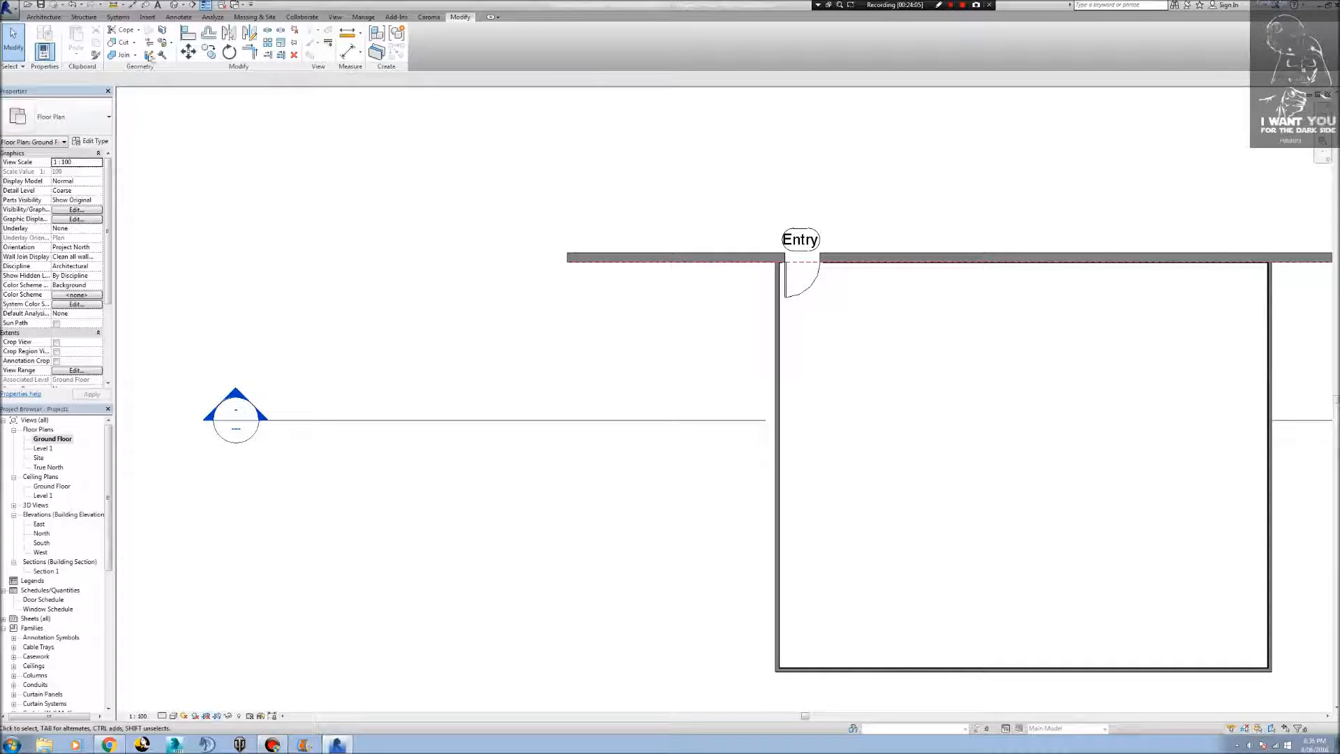
Try to start an architectural floor and a structural floor in the Ground Floor plan.
click(43, 17)
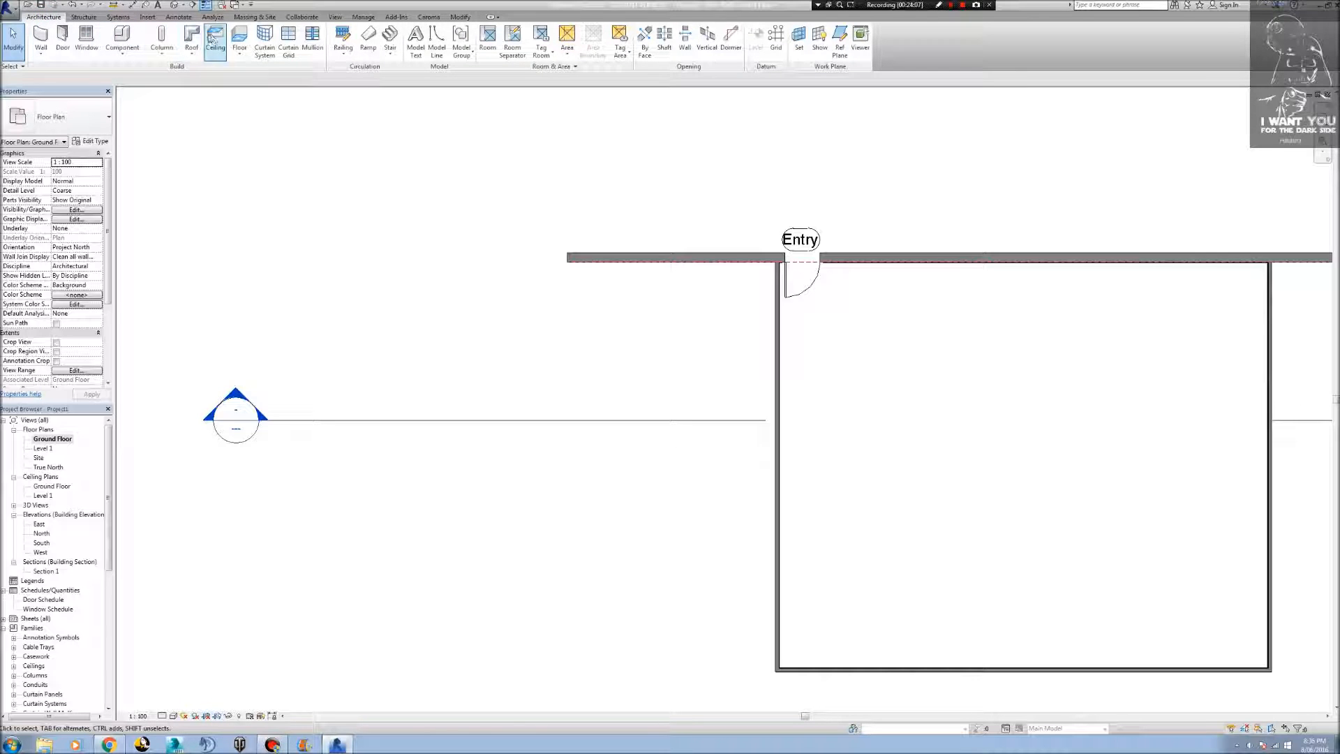
click(240, 53)
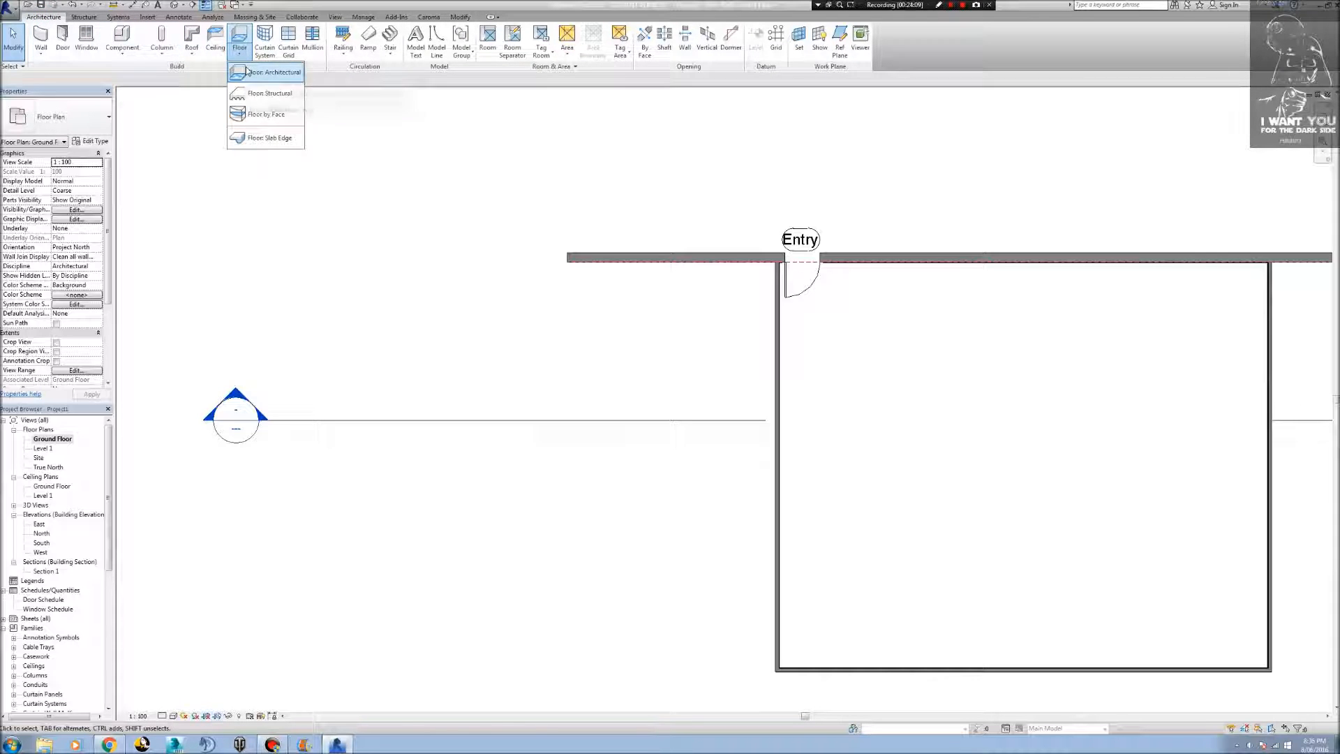
click(246, 71)
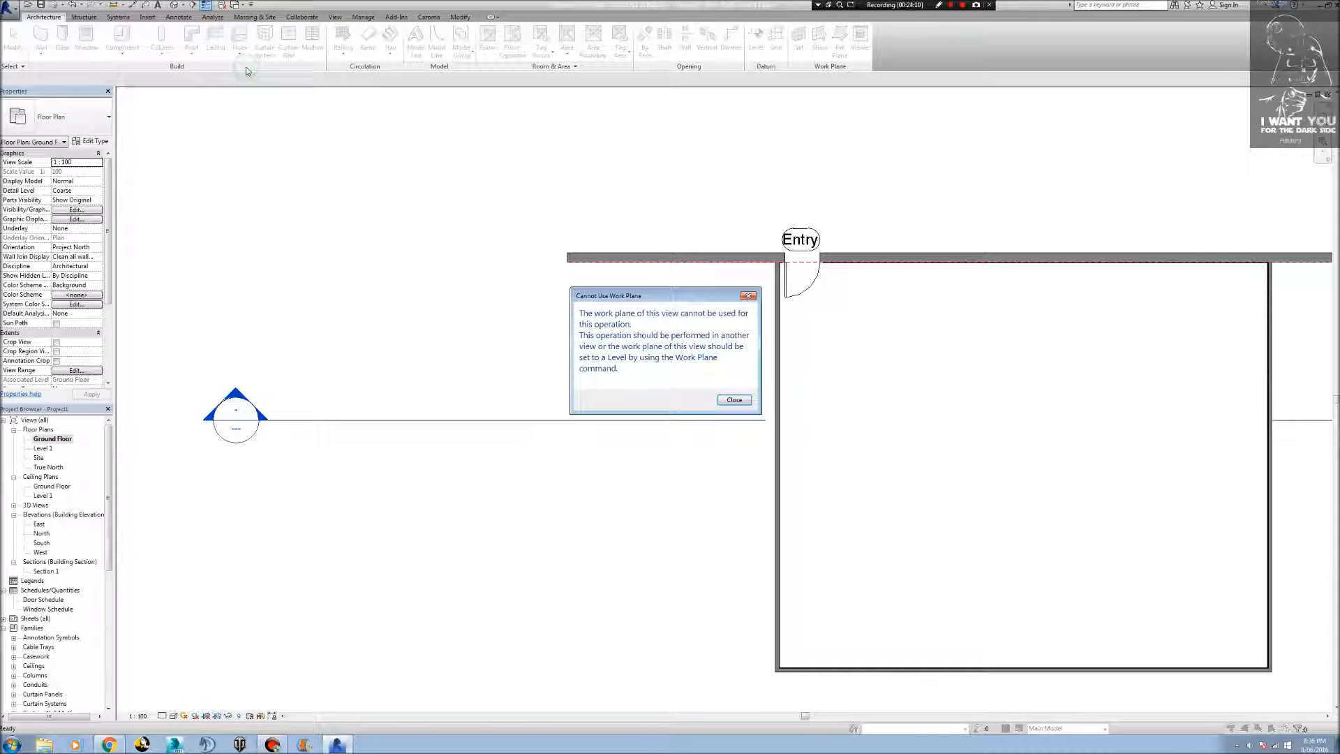
click(730, 405)
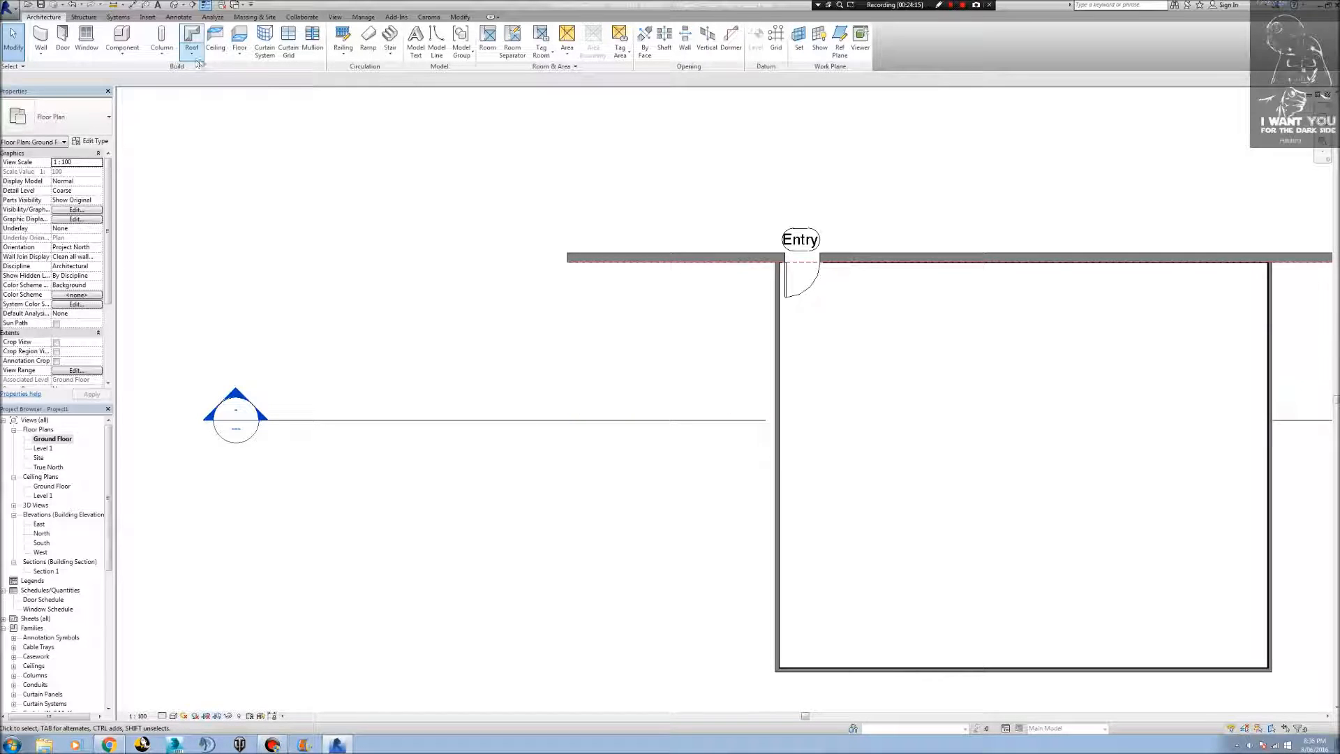
click(240, 53)
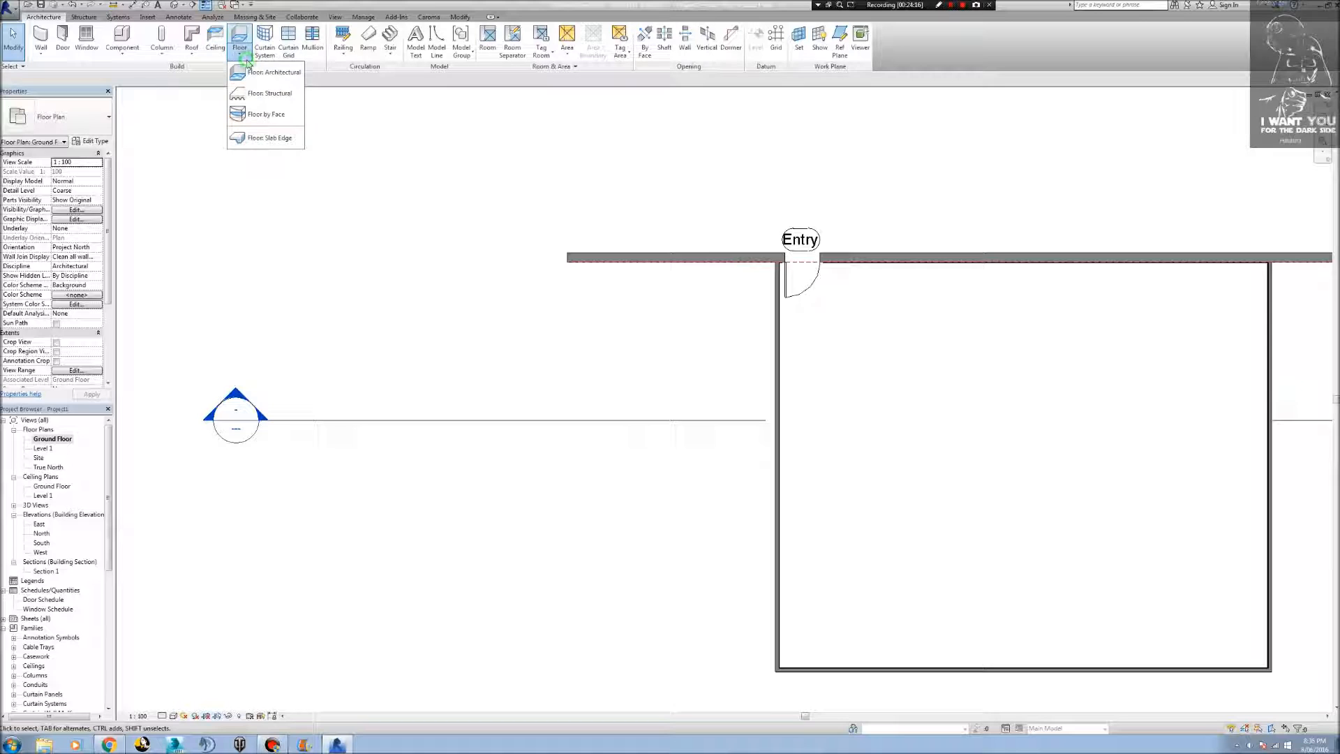
click(273, 92)
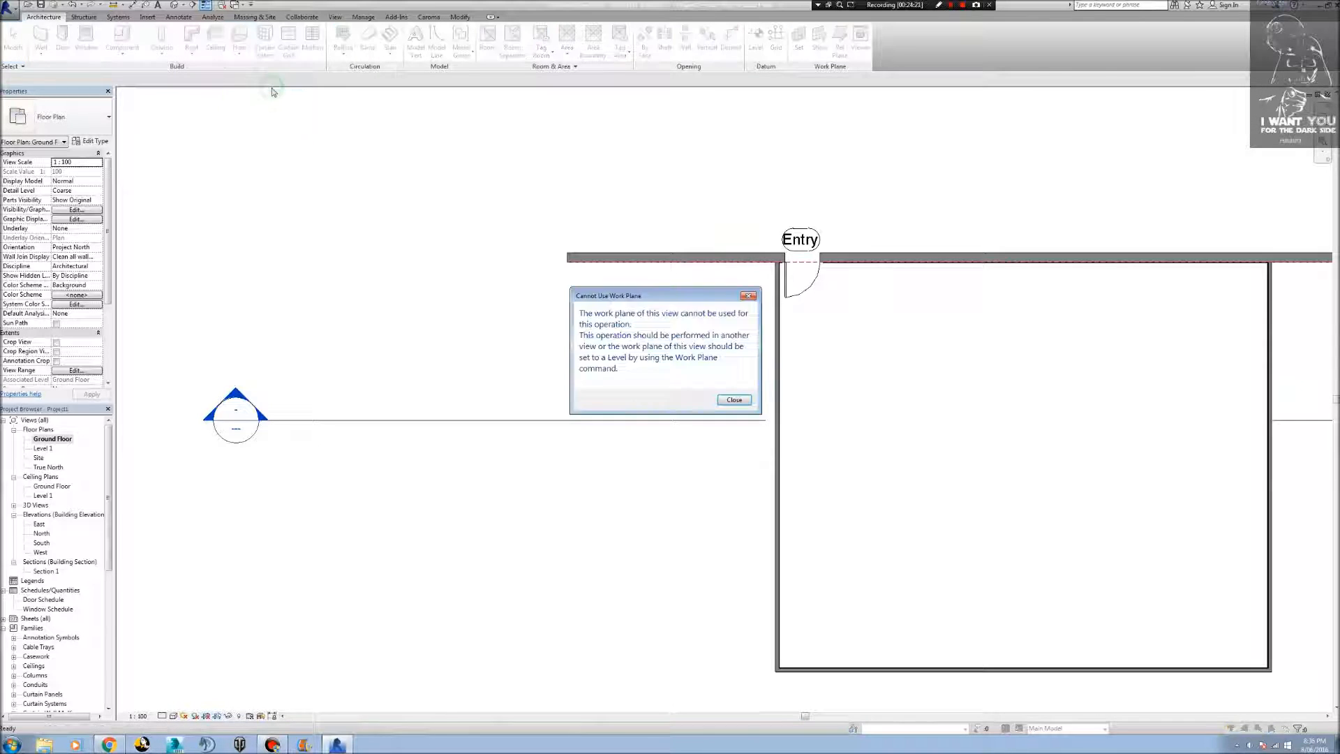
click(734, 400)
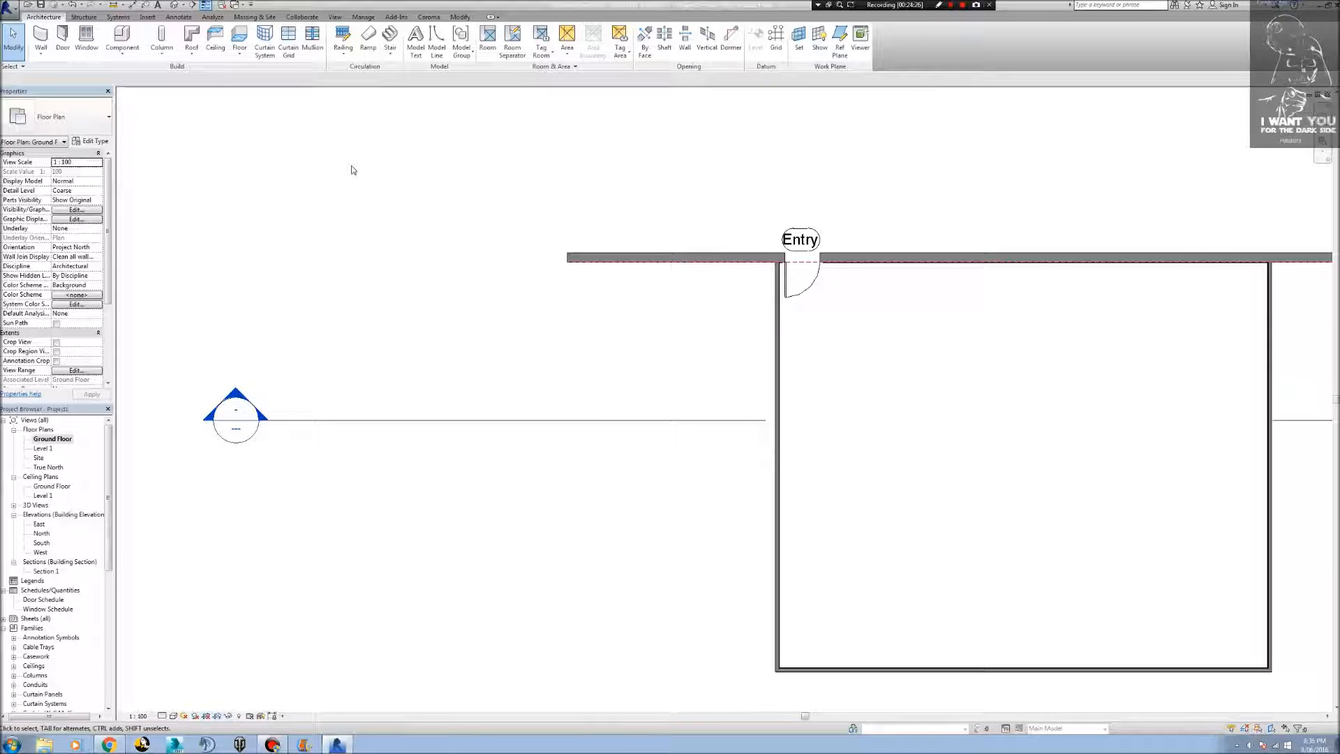
Bring the whole room into view and try to start the architectural floor again, followed by a ceiling.
scroll(801, 347, down, 2)
middle_drag(939, 407, 467, 368)
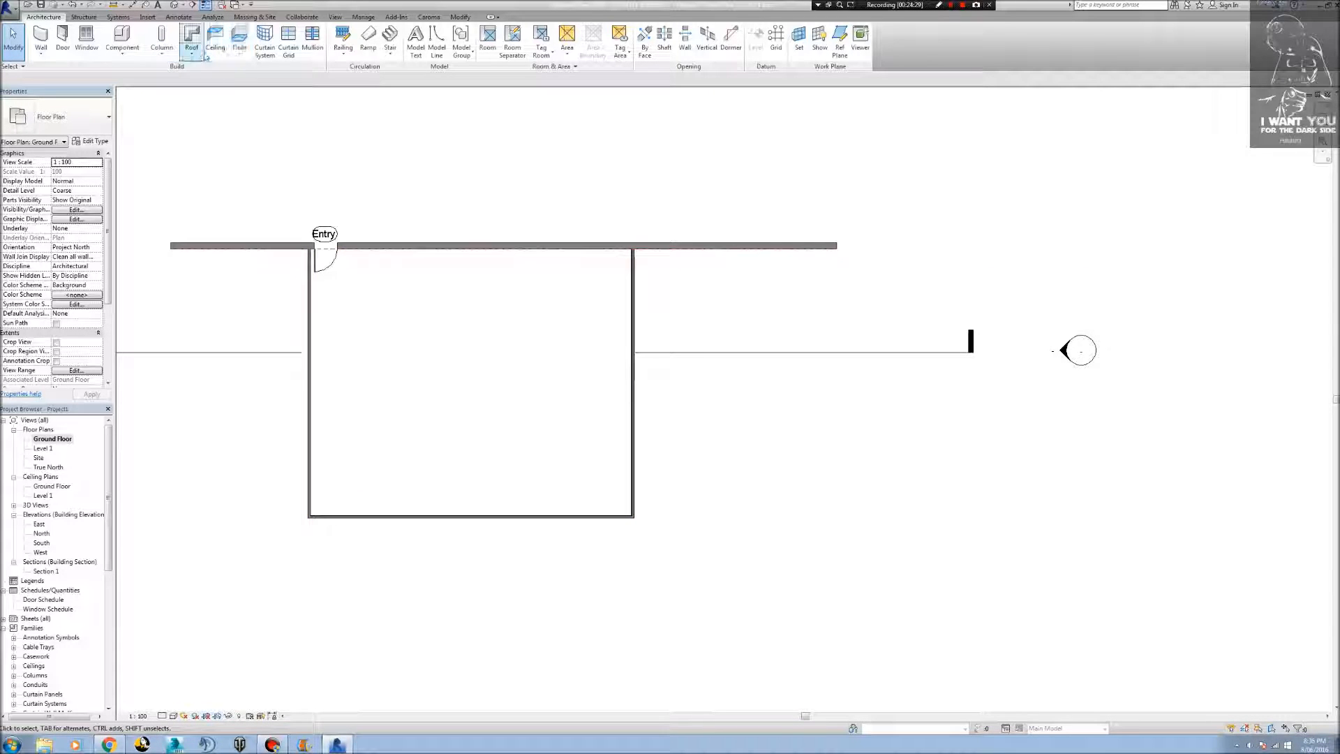
click(240, 54)
click(249, 74)
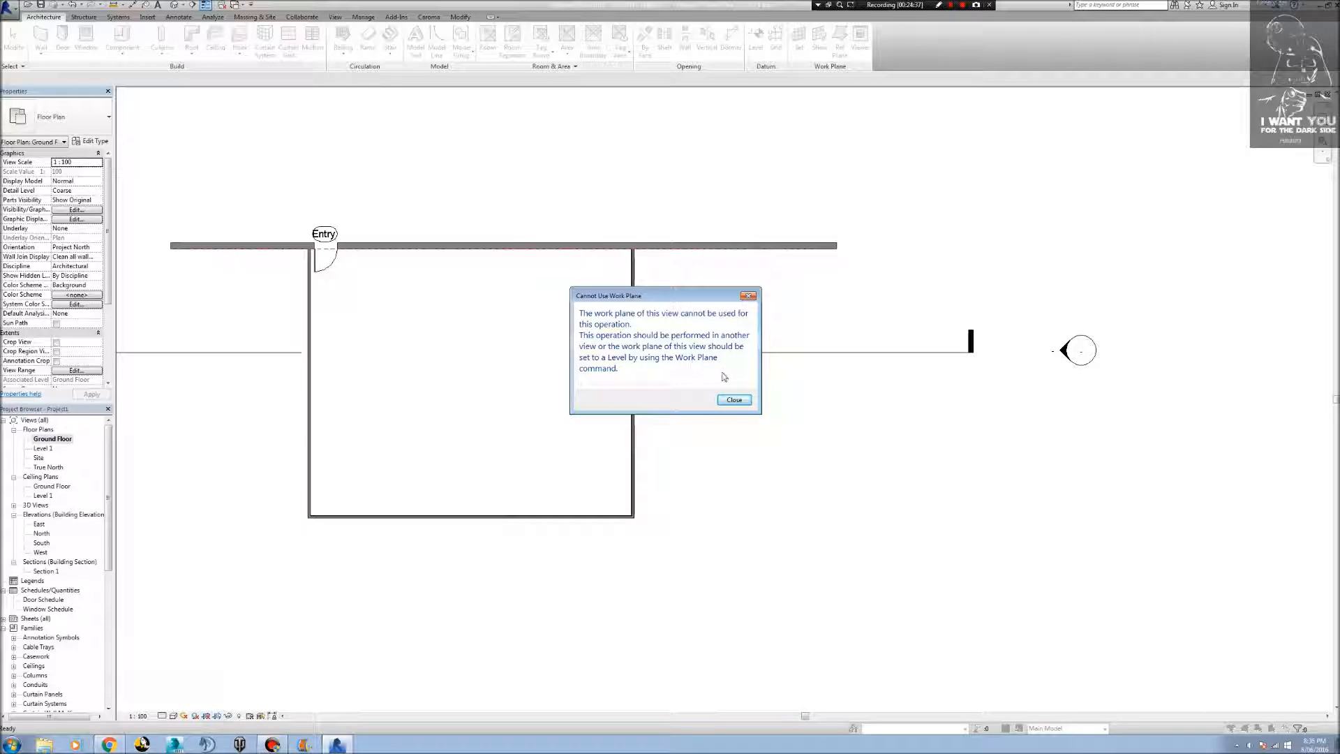
click(736, 399)
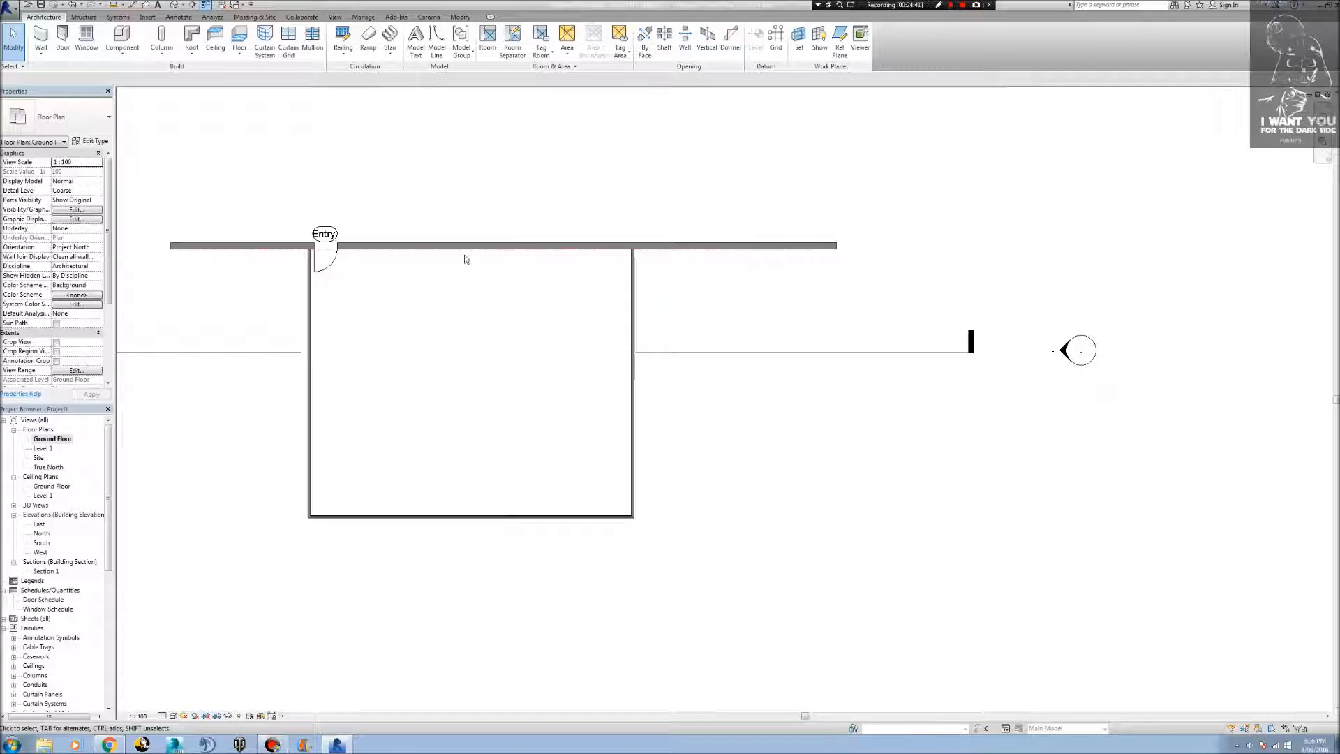
click(213, 58)
click(734, 400)
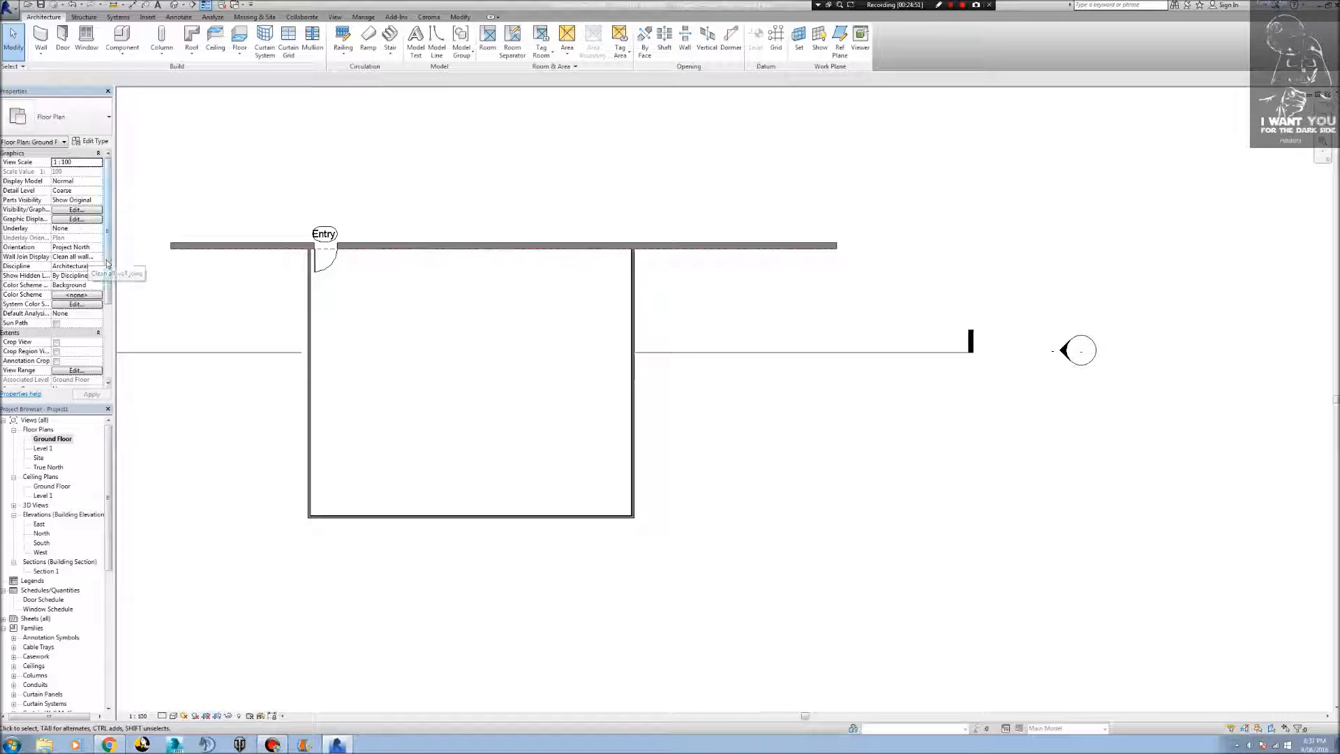
Examine the Ground Floor plan's view properties, from the graphics settings to the phasing settings.
scroll(110, 280, down, 2)
drag(111, 294, 116, 334)
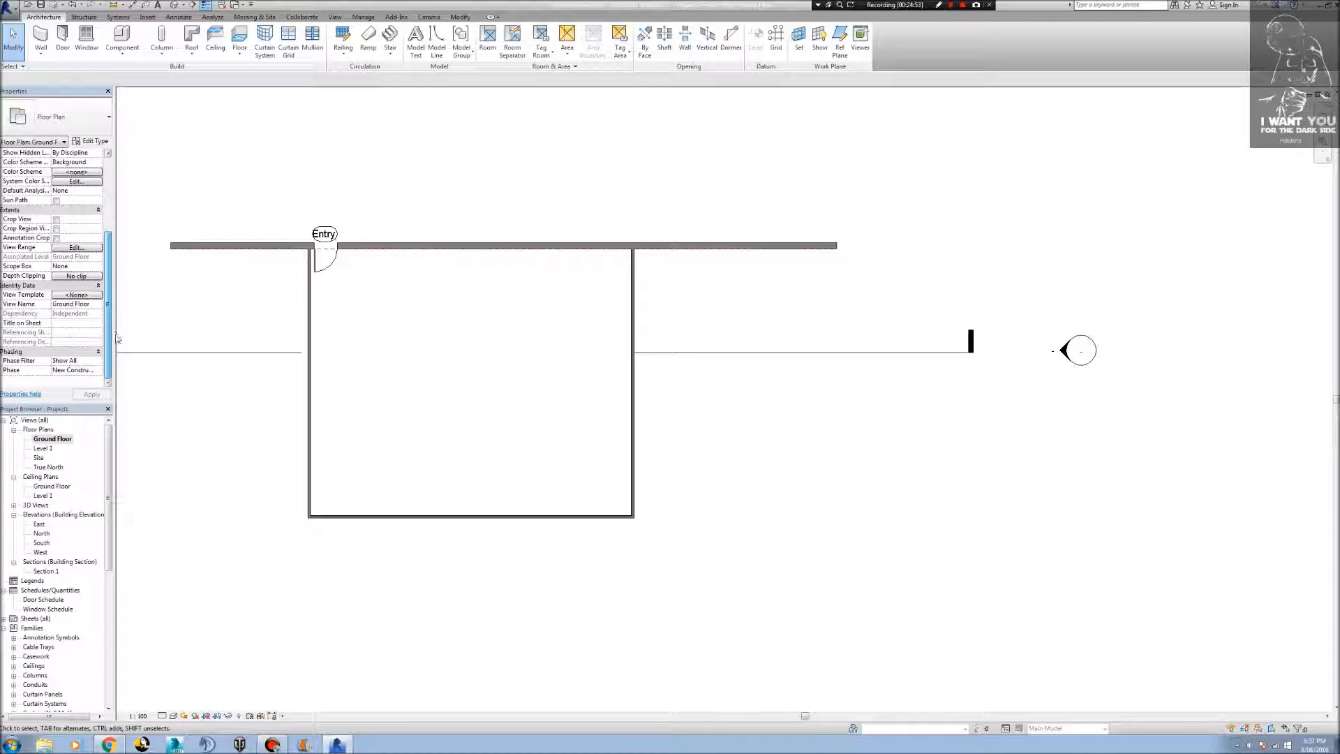
scroll(117, 328, up, 2)
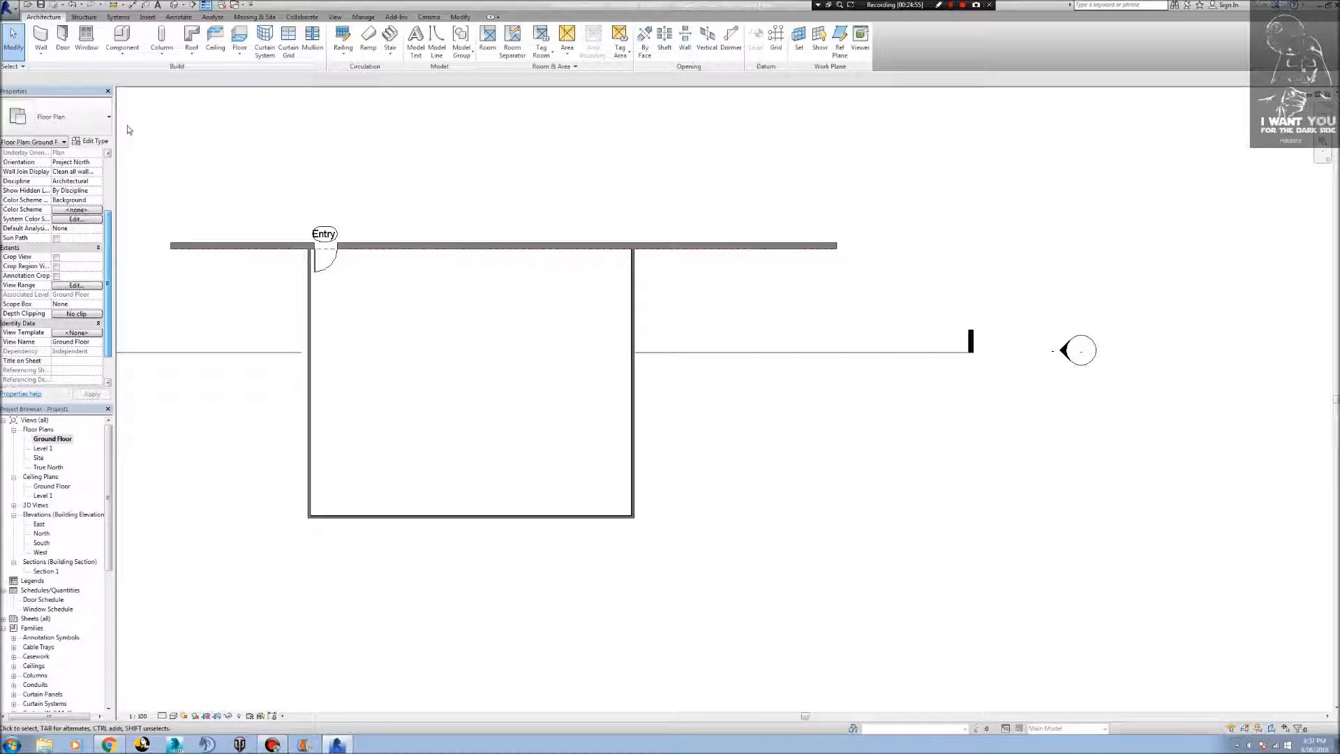
drag(126, 123, 84, 190)
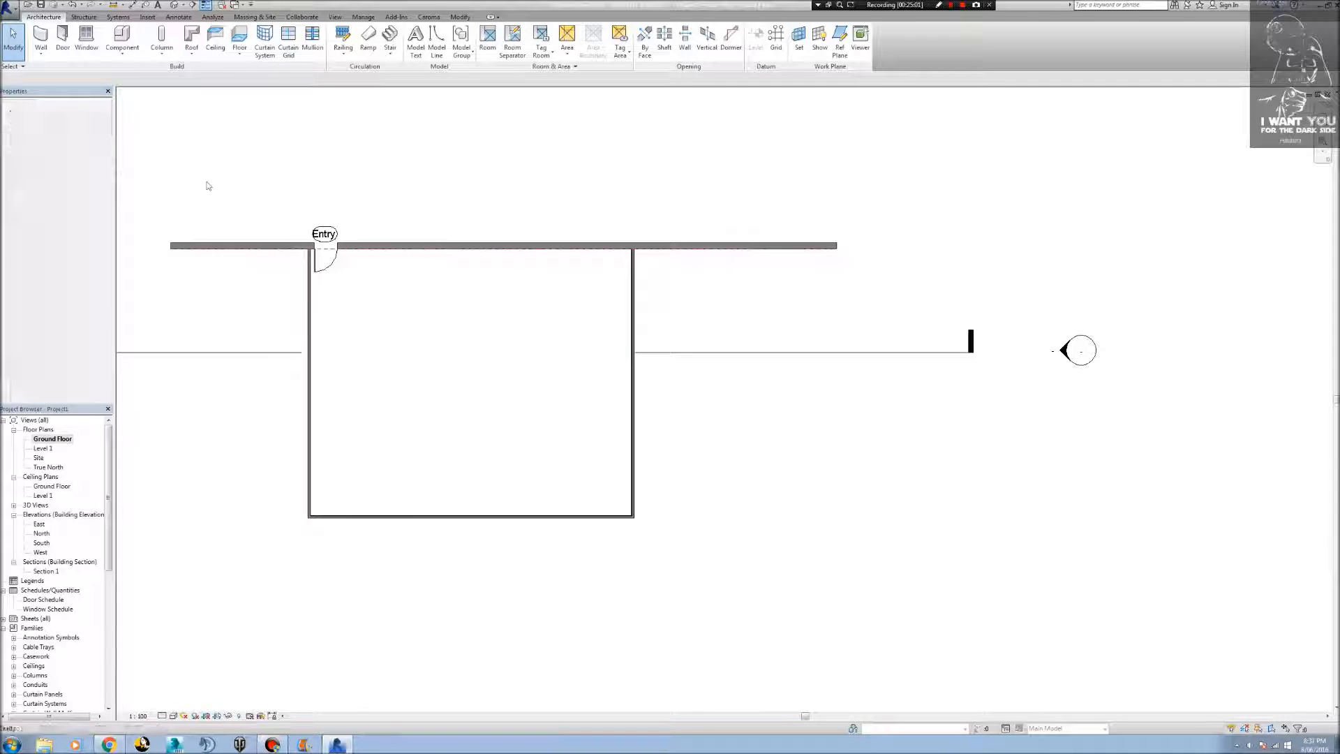
Try once more to start an architectural floor for the room with the Entry door and its section line in view.
middle_drag(210, 189, 454, 216)
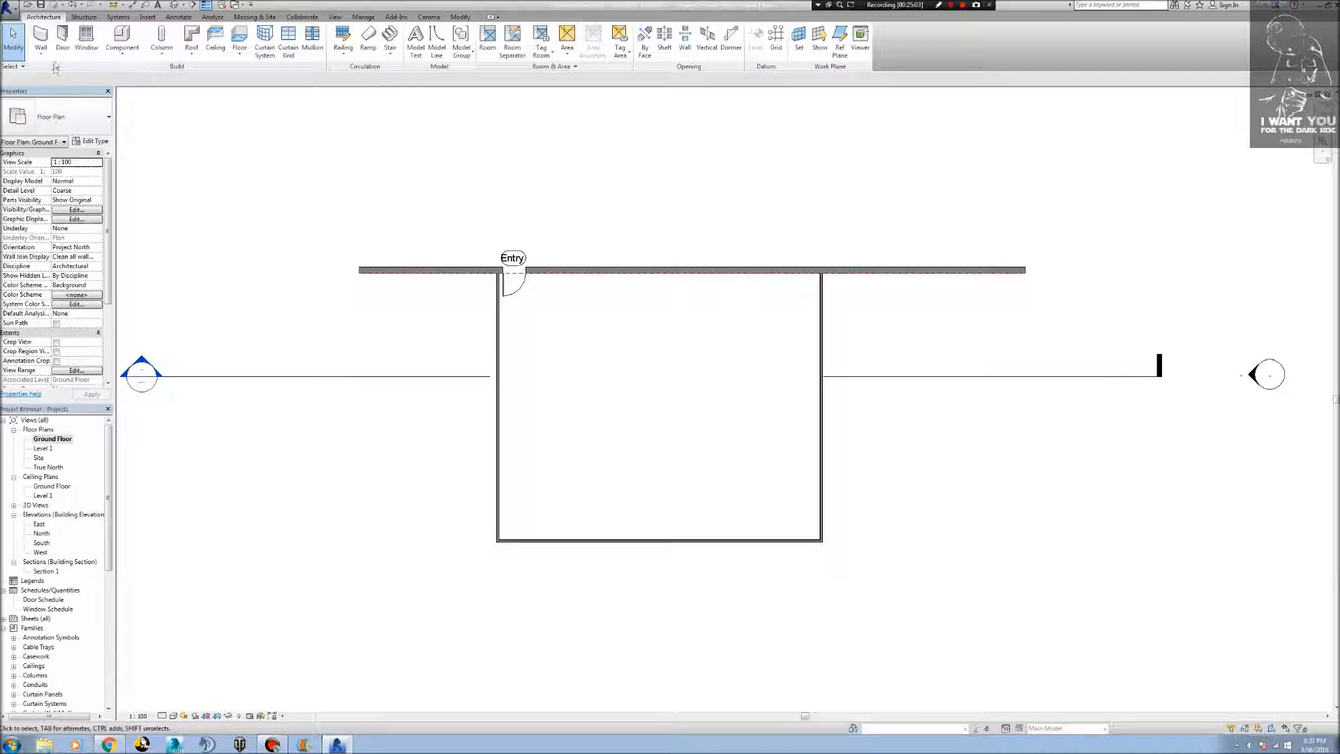
click(244, 51)
click(255, 79)
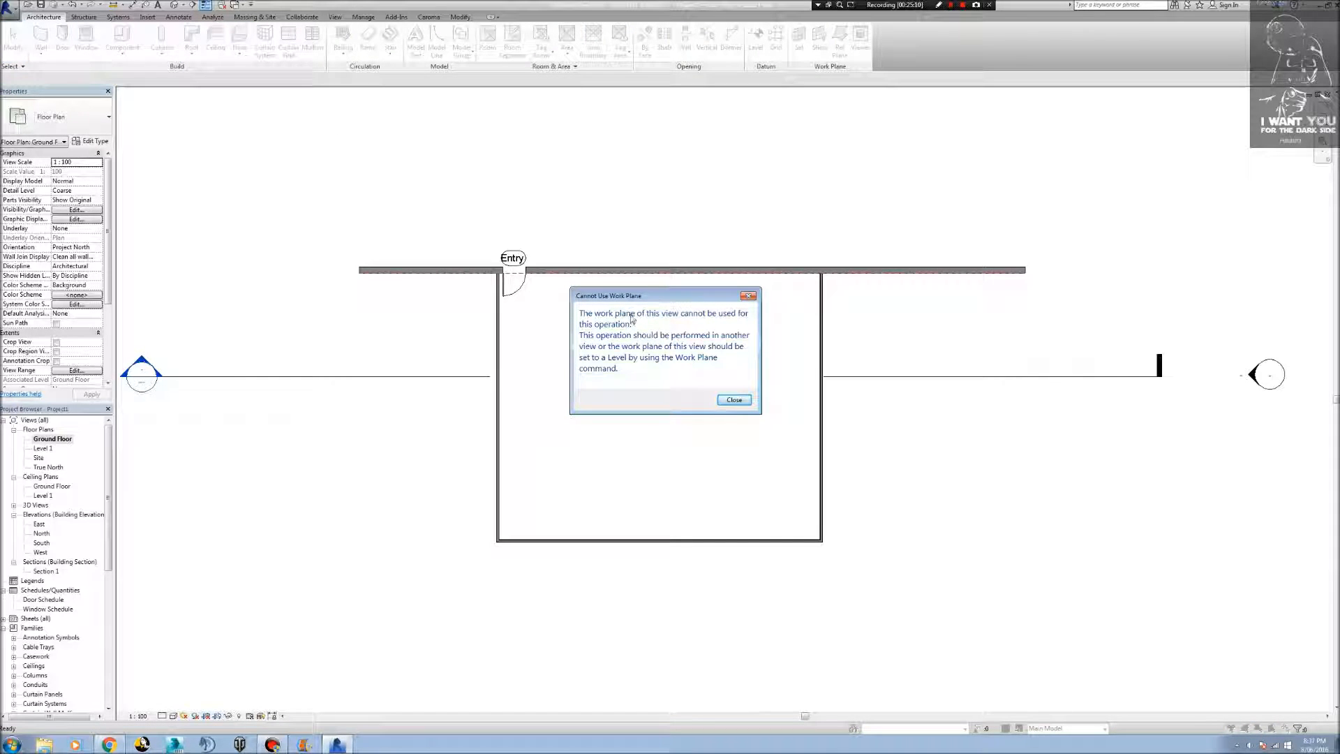
click(750, 298)
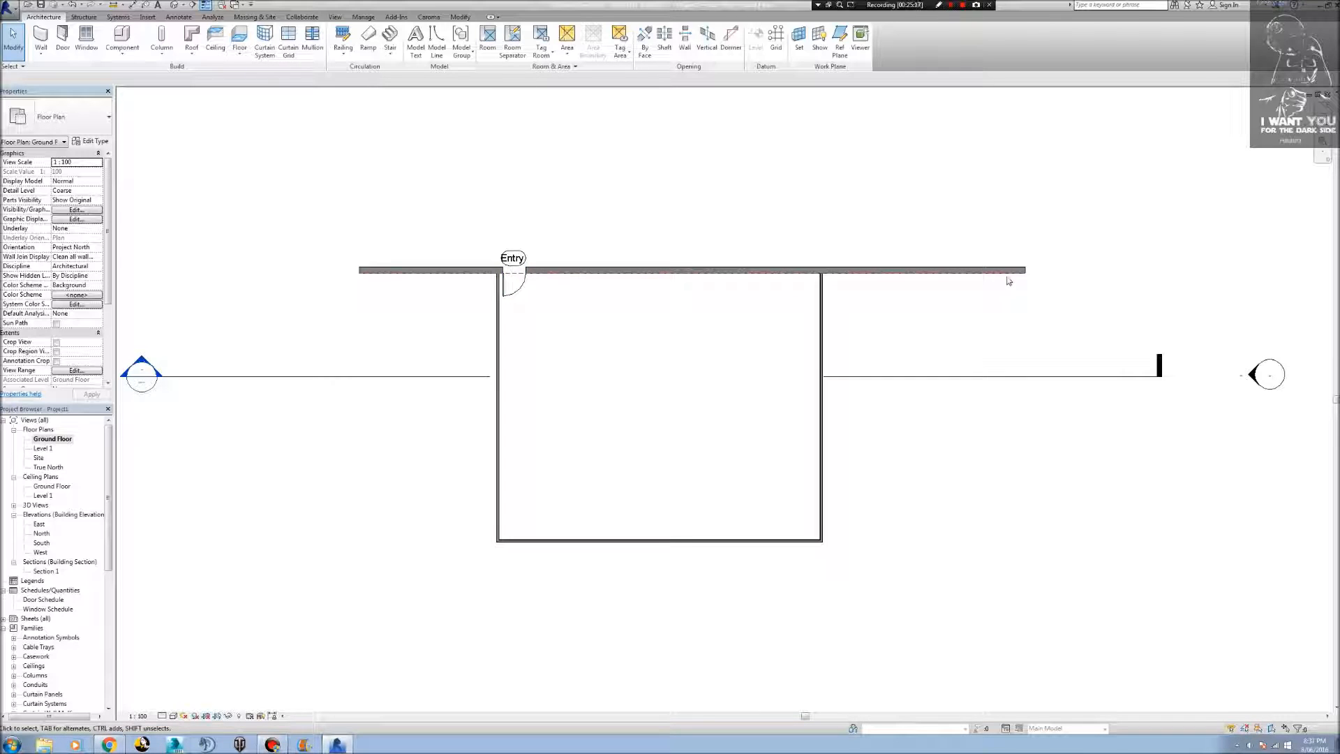
scroll(1008, 281, up, 3)
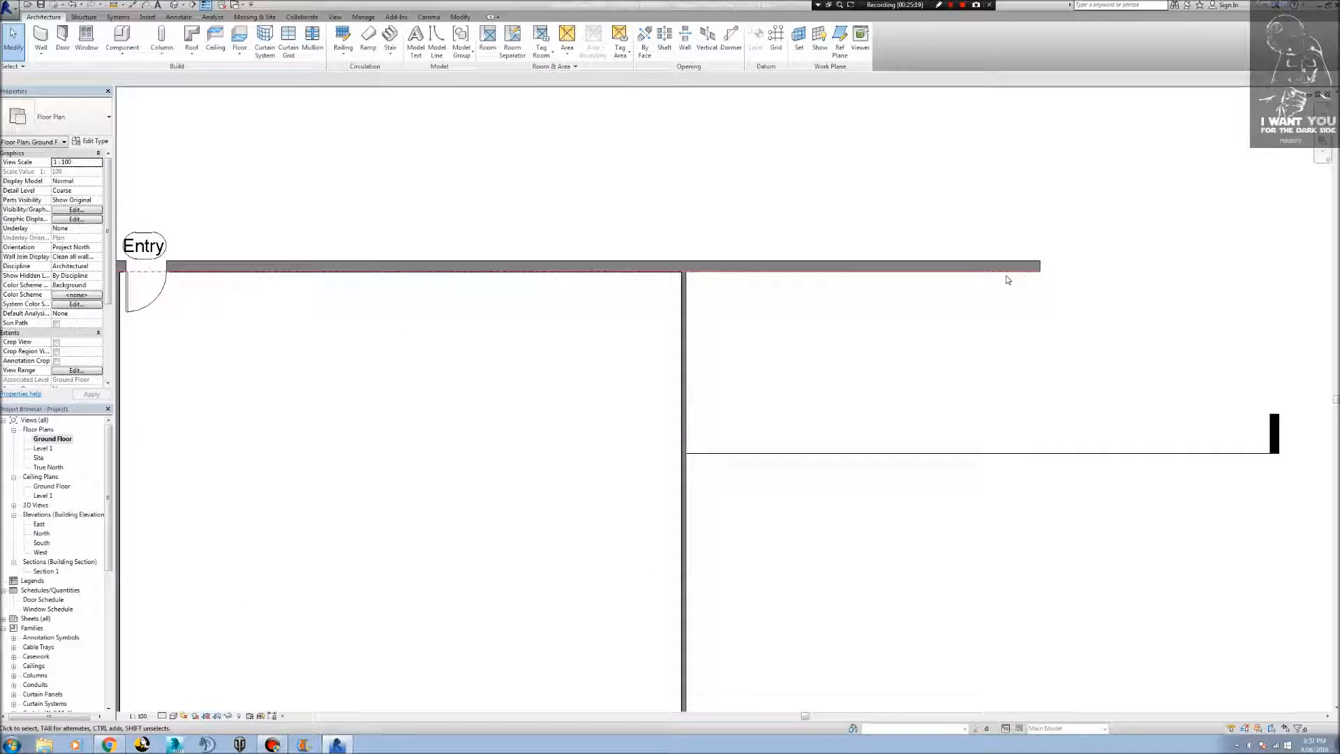
Propagate the extents of the reference plane along the Entry wall to all listed floor plans and reflected ceiling plans.
click(1004, 267)
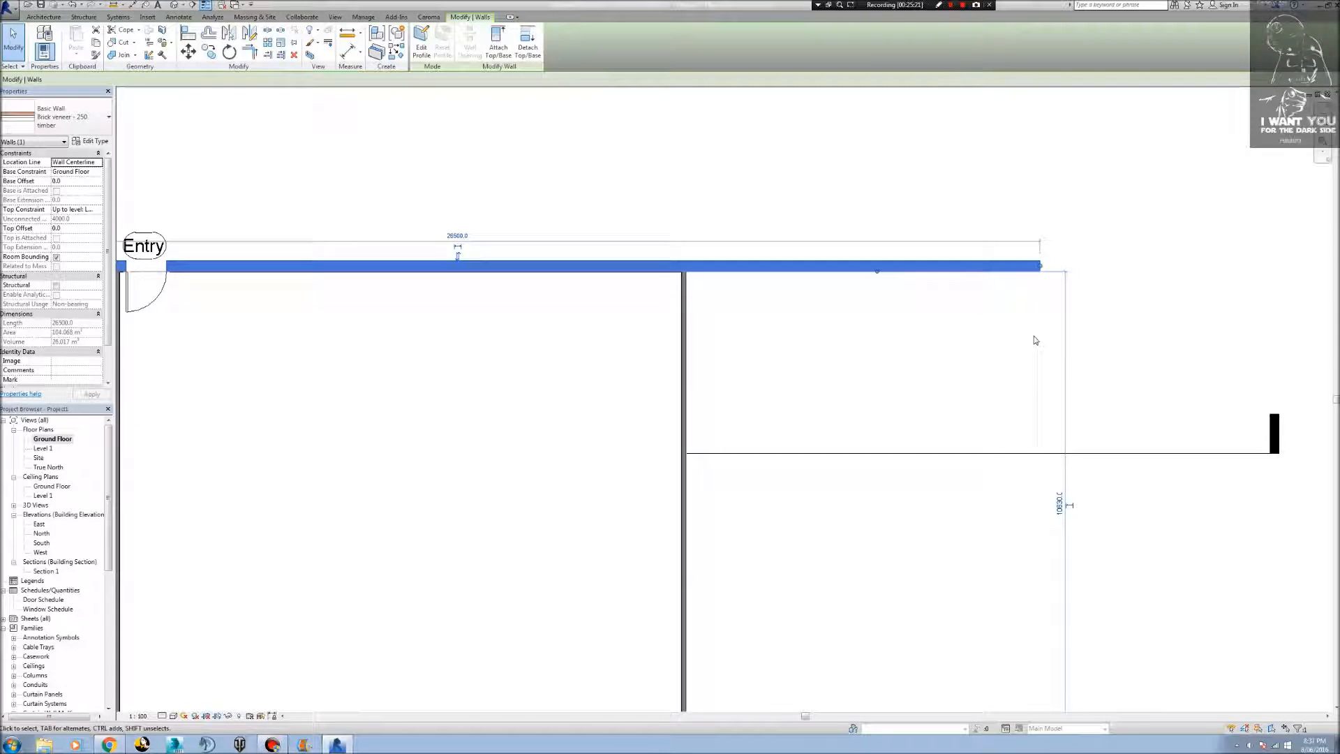
scroll(1114, 331, down, 2)
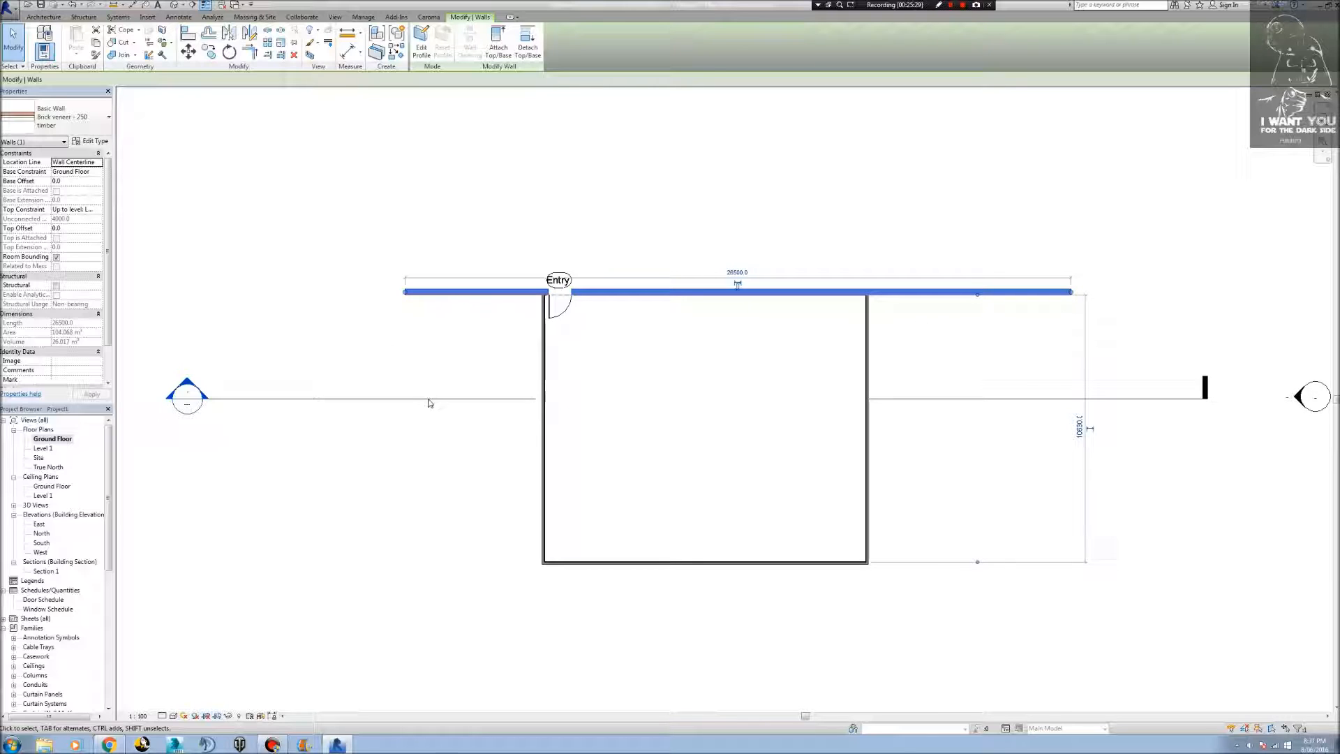
click(421, 298)
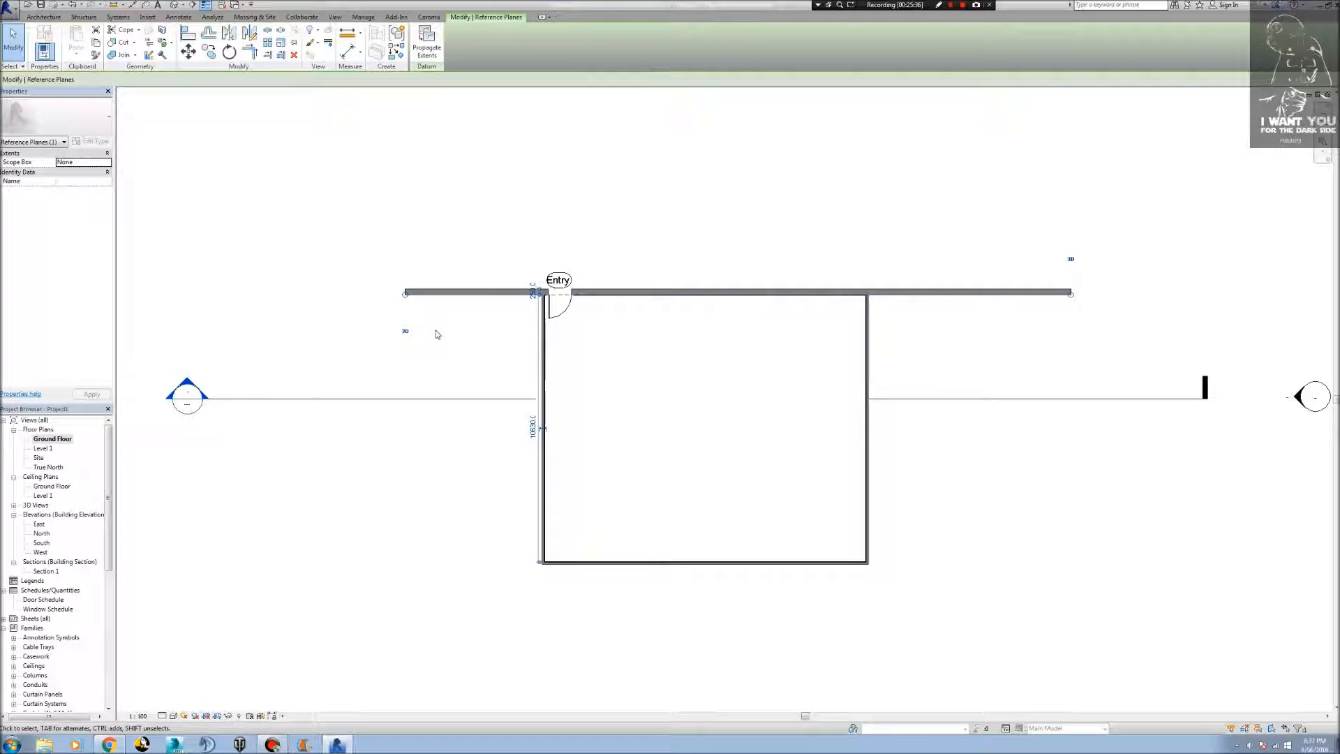
click(424, 54)
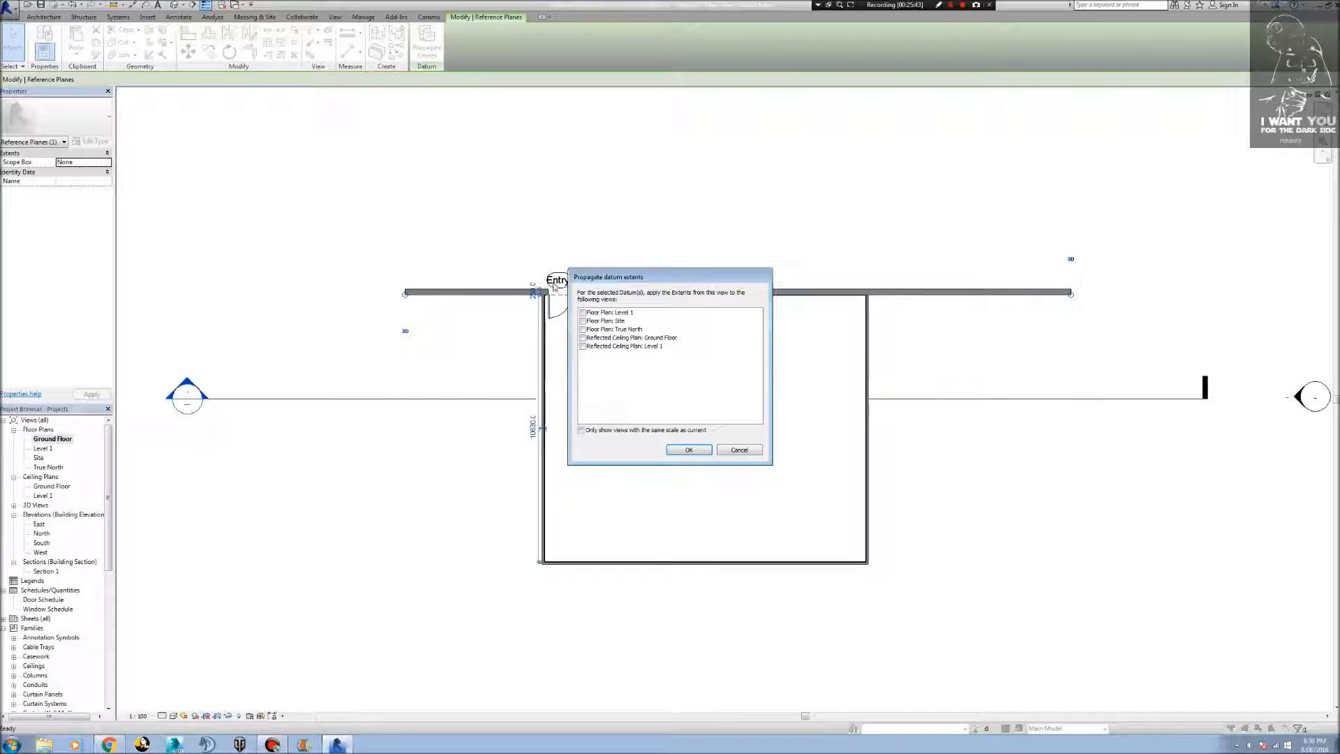
click(584, 313)
click(584, 322)
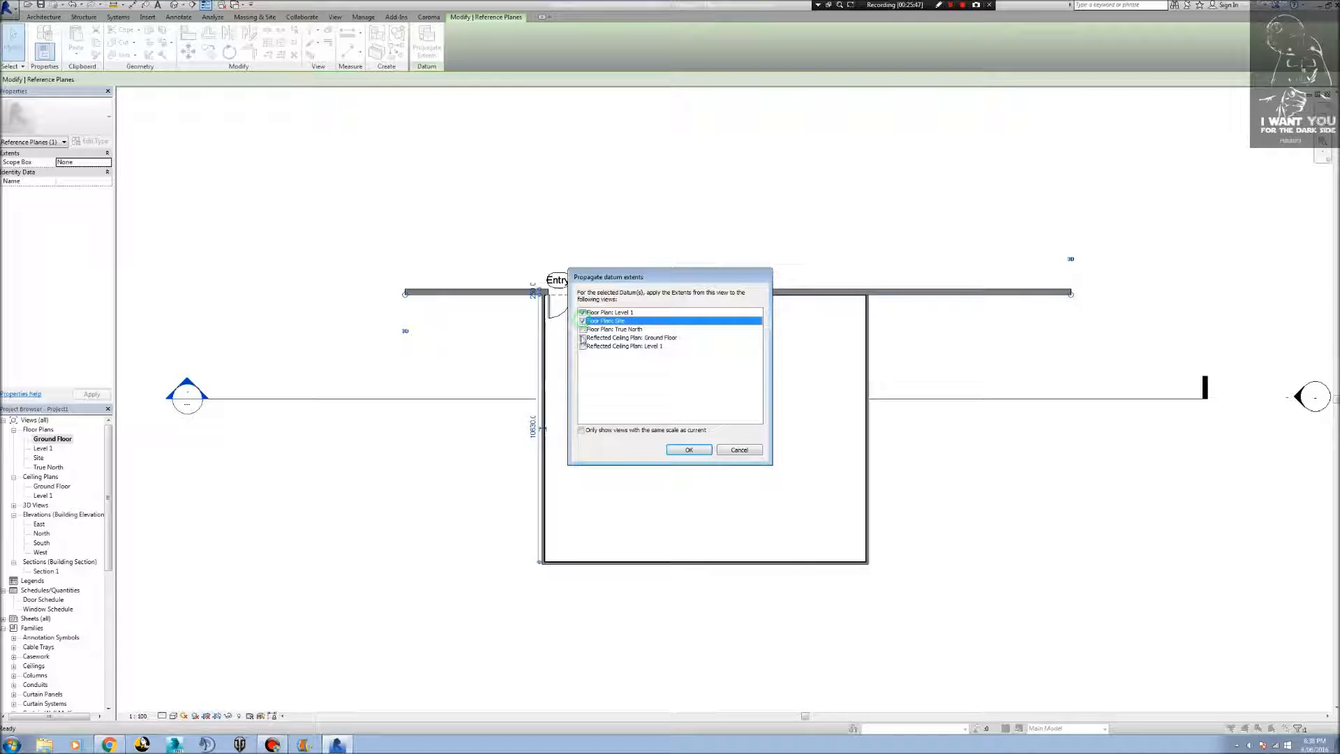
click(583, 329)
click(583, 338)
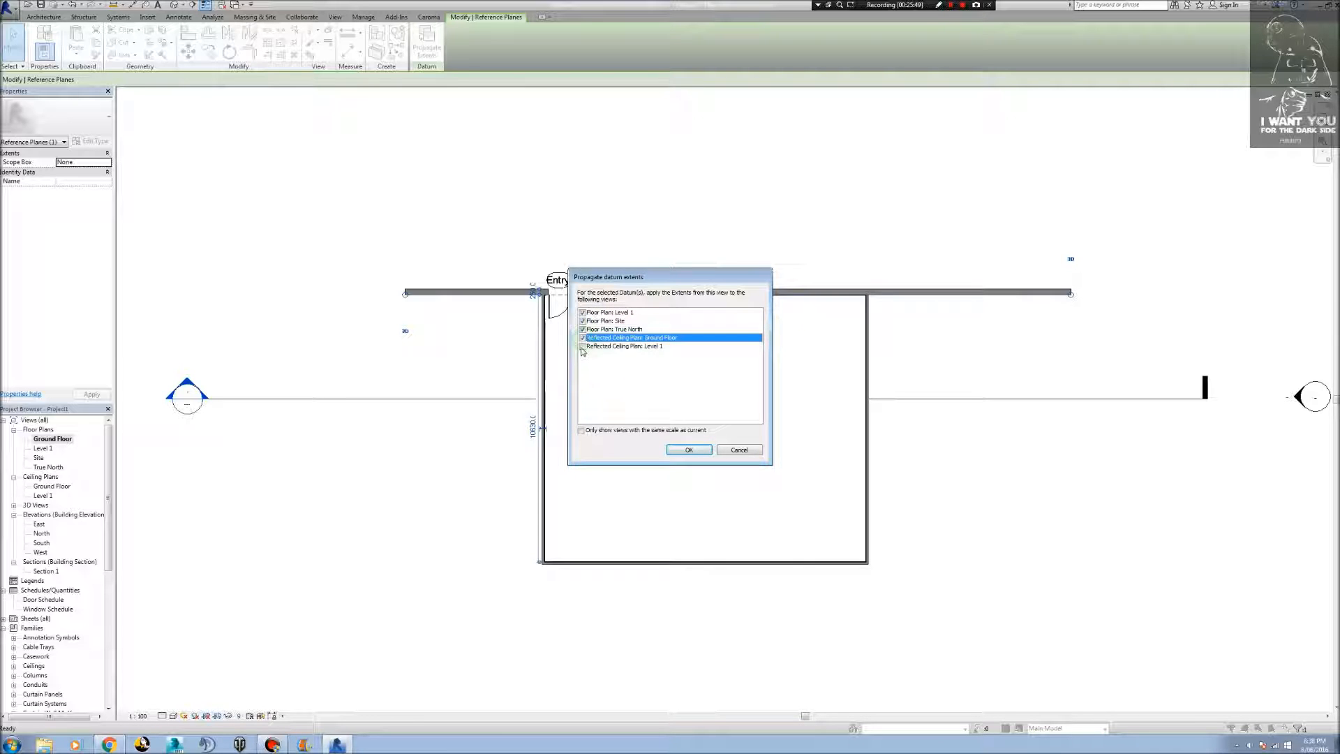
click(583, 346)
click(685, 452)
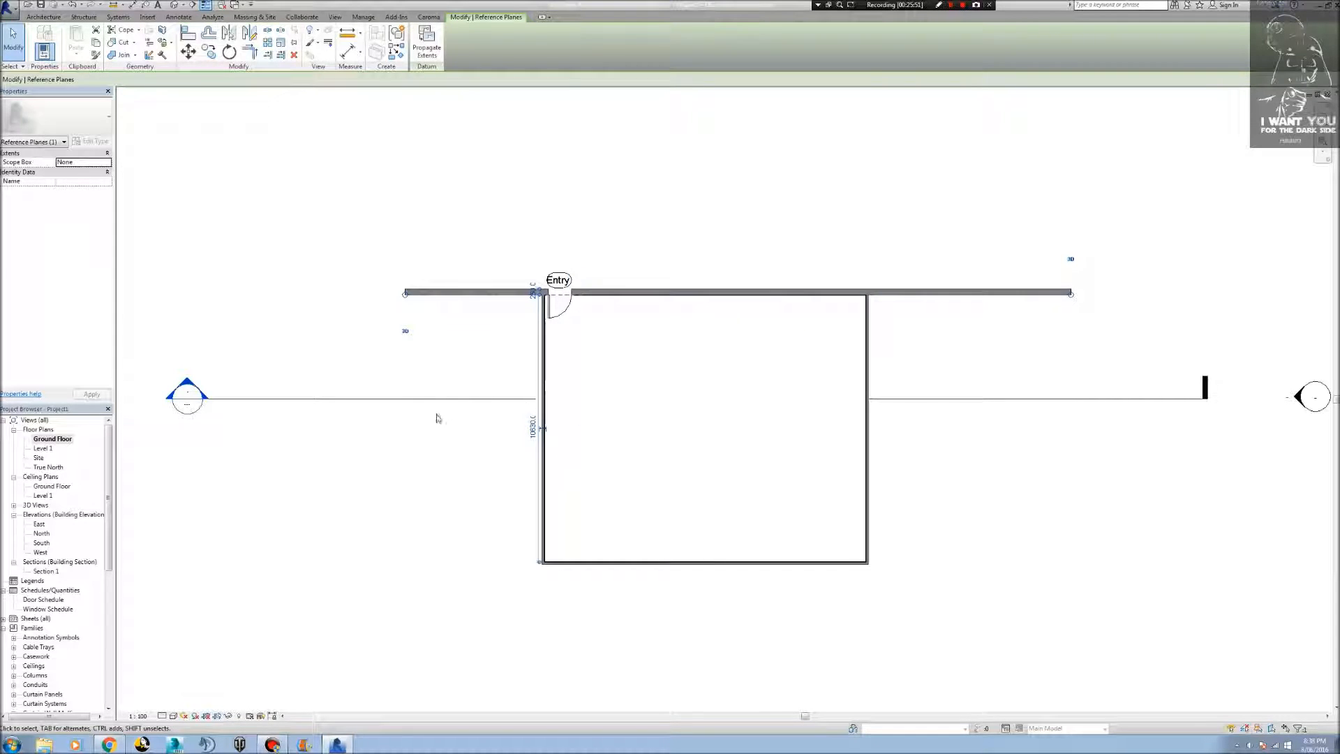
key(Escape)
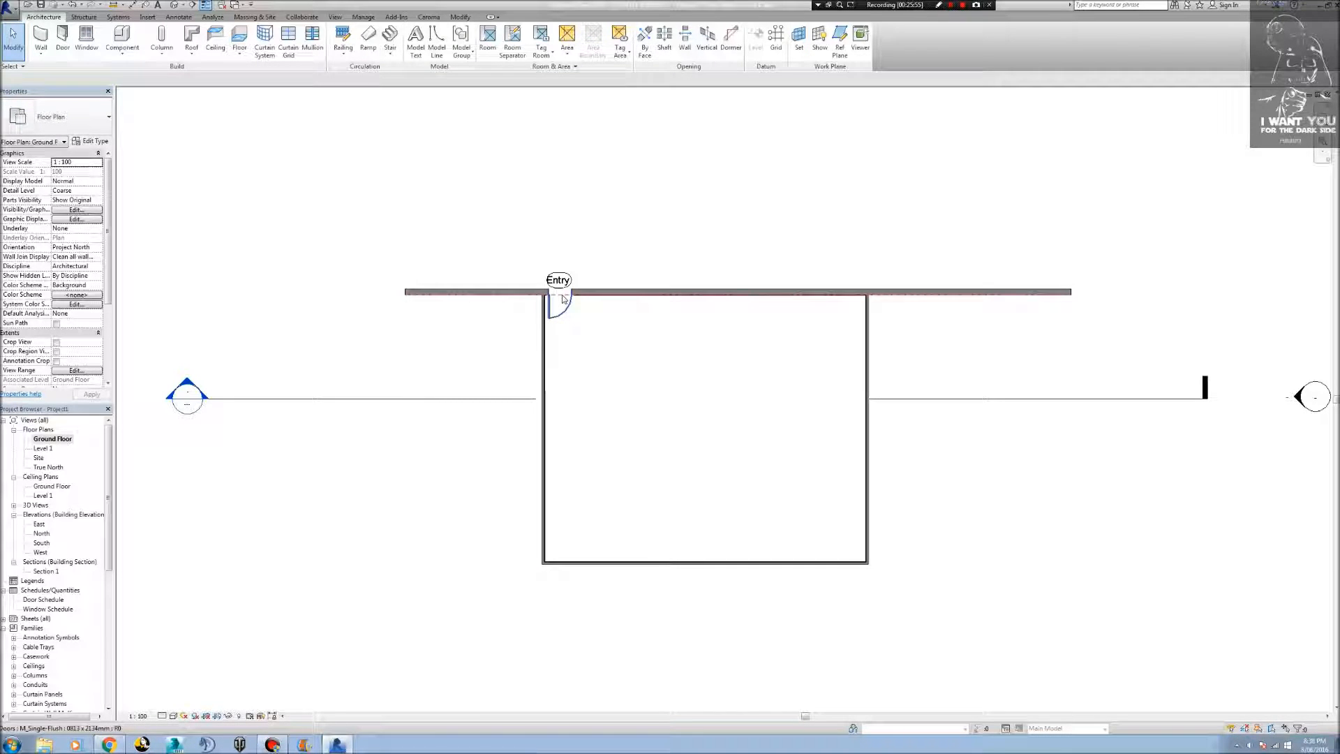
Set the current work plane to Level : Ground Floor.
click(564, 299)
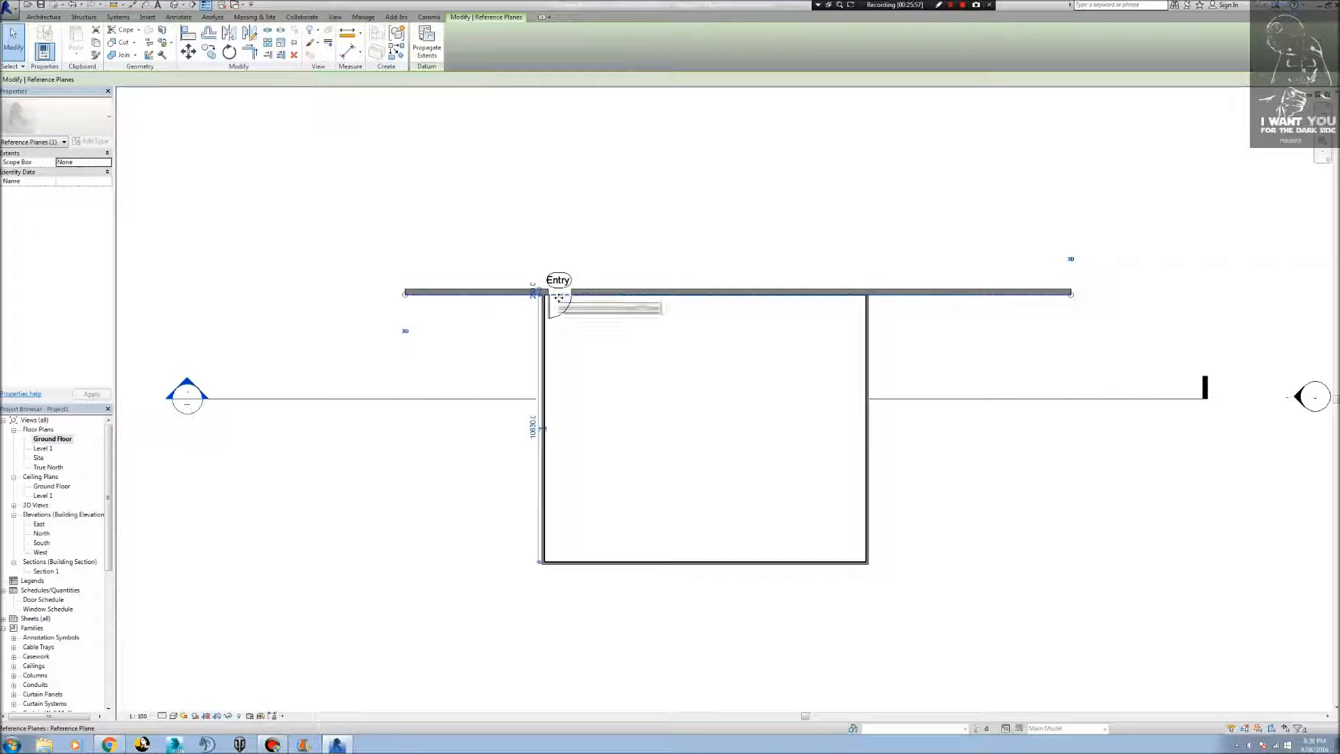
key(Escape)
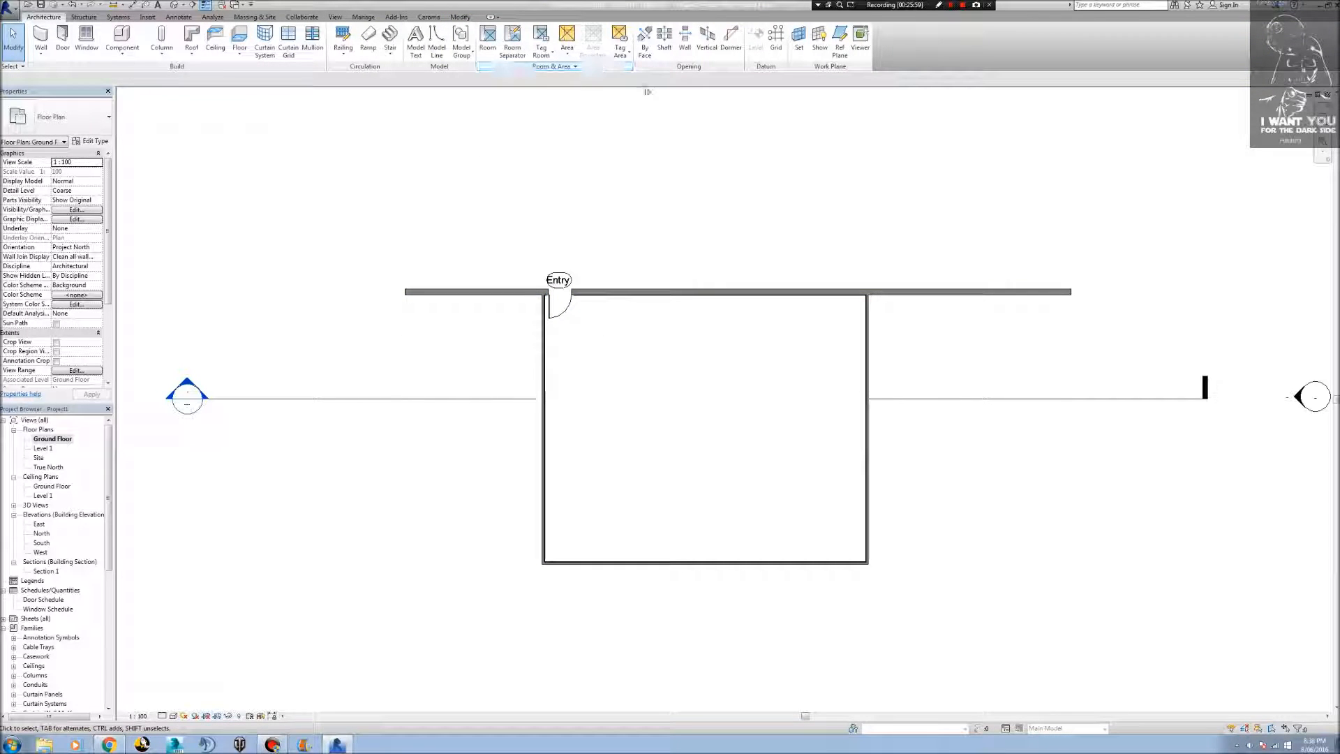
click(800, 36)
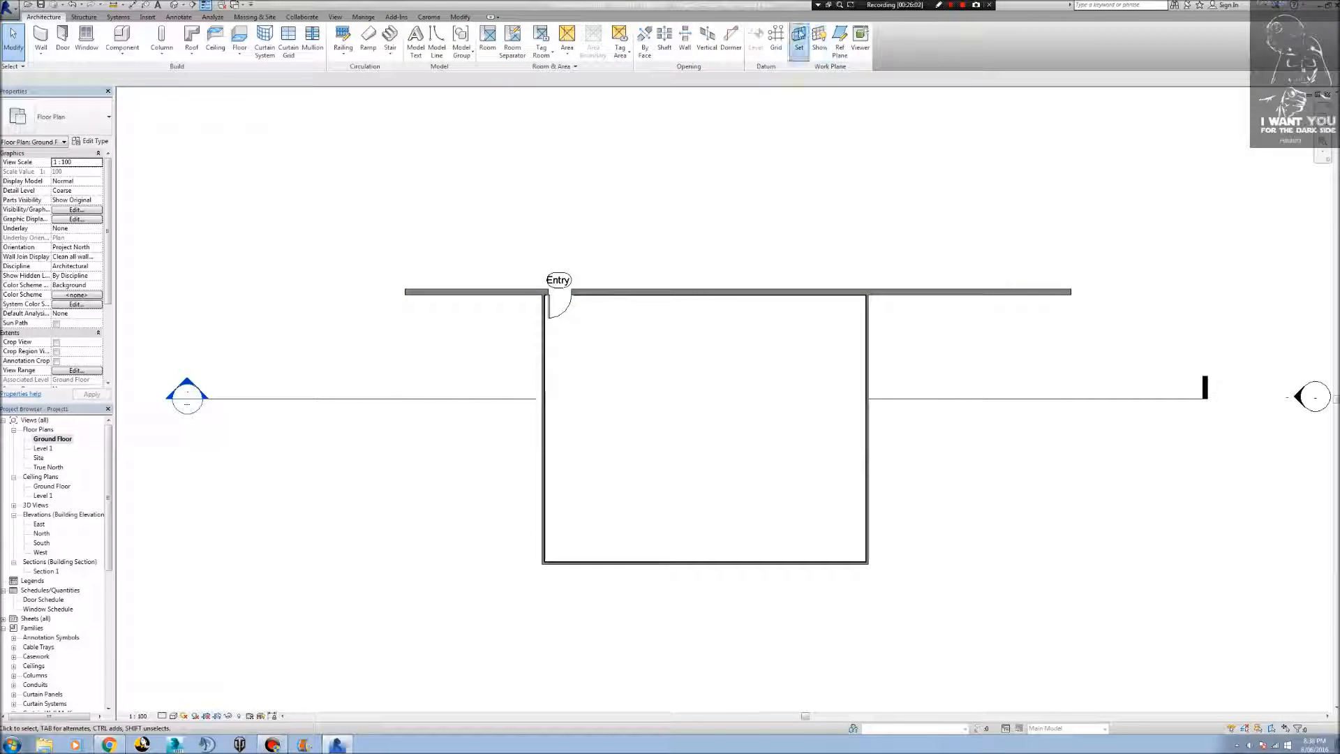
click(756, 371)
click(730, 384)
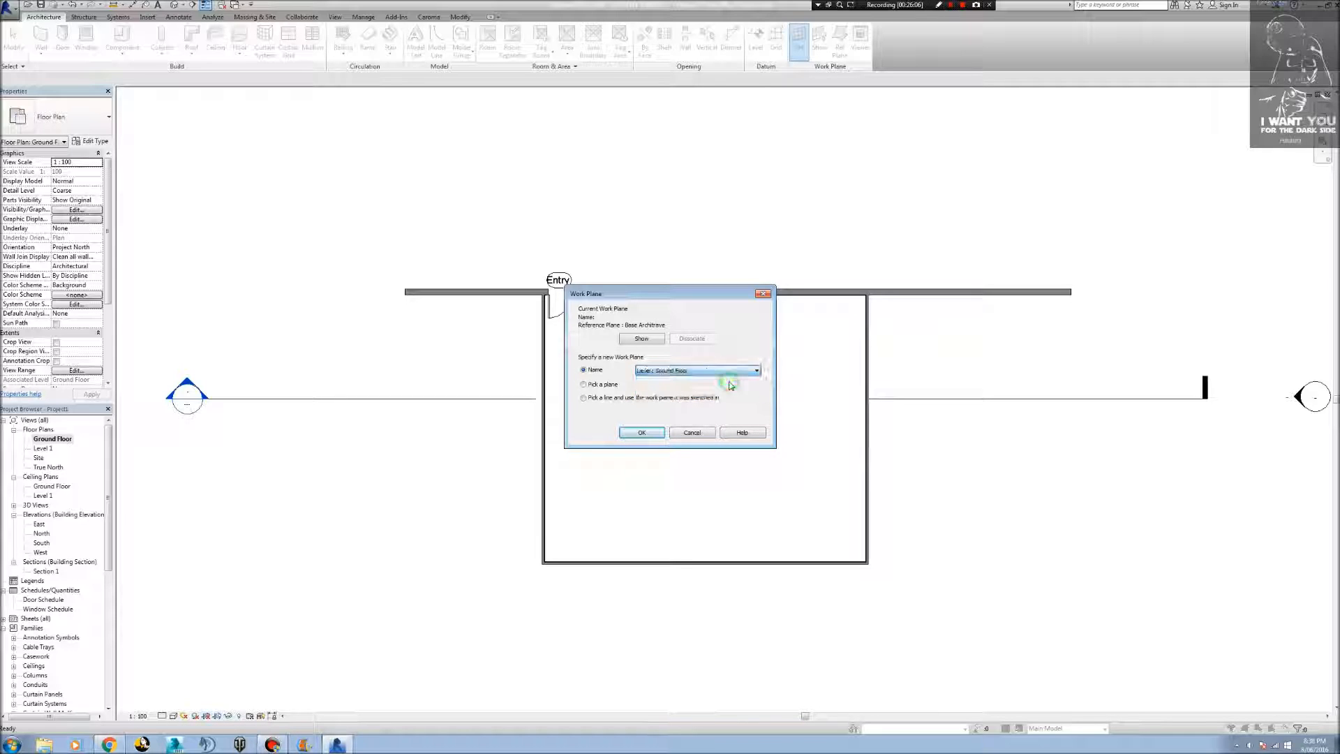
click(647, 432)
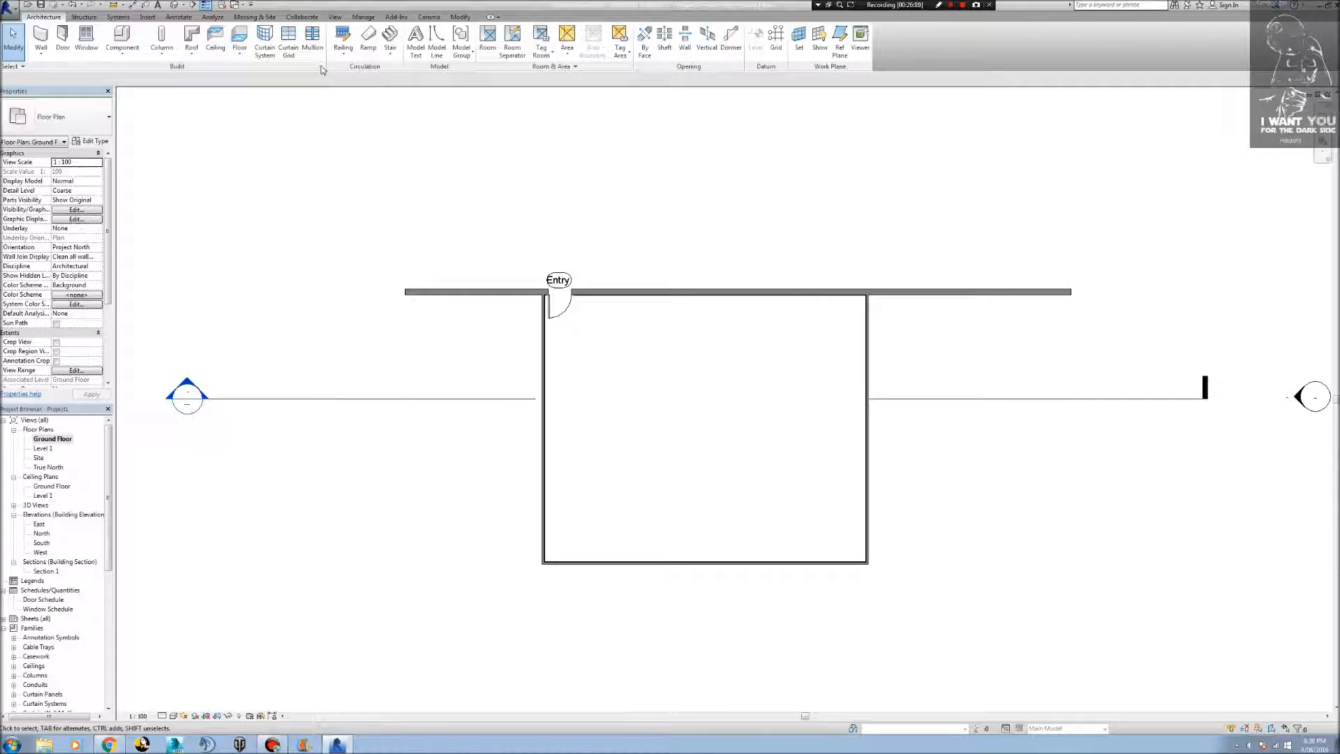
Start an architectural floor and pick boundary lines along the Entry wall and the room's left wall.
click(239, 53)
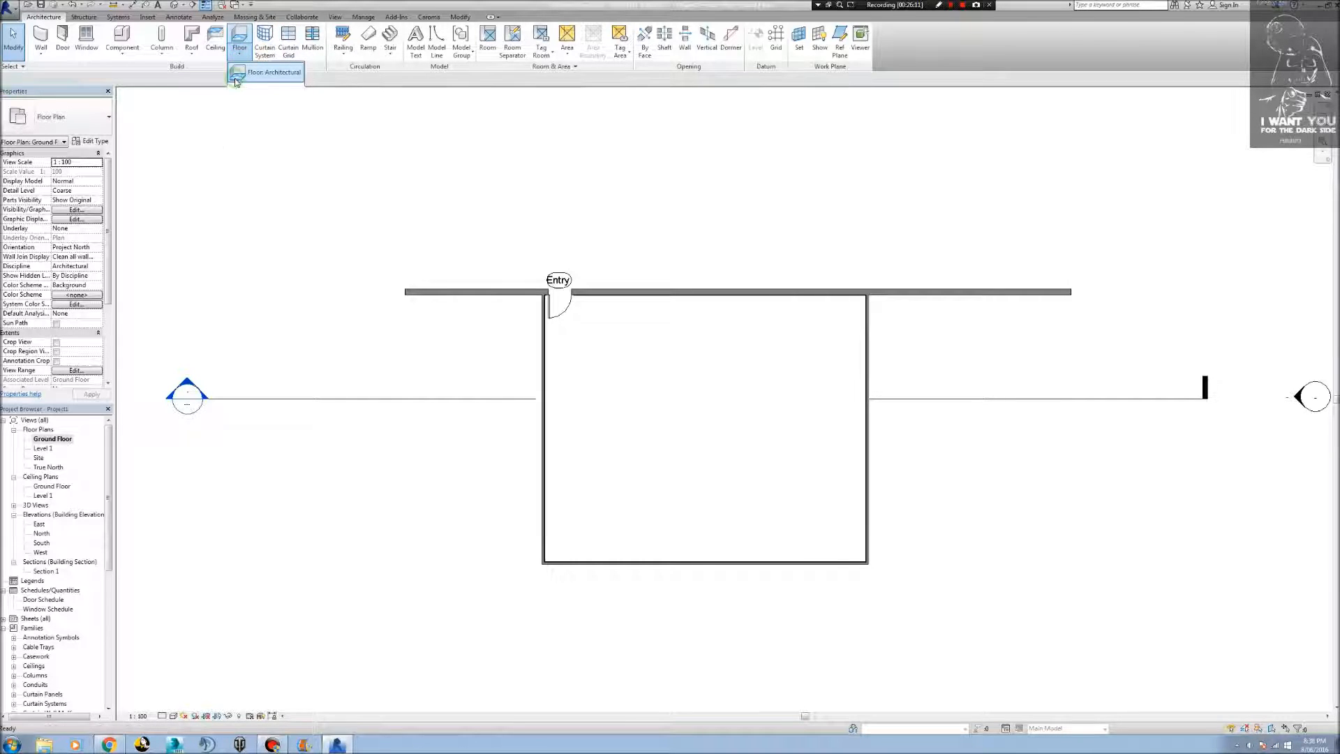
click(236, 80)
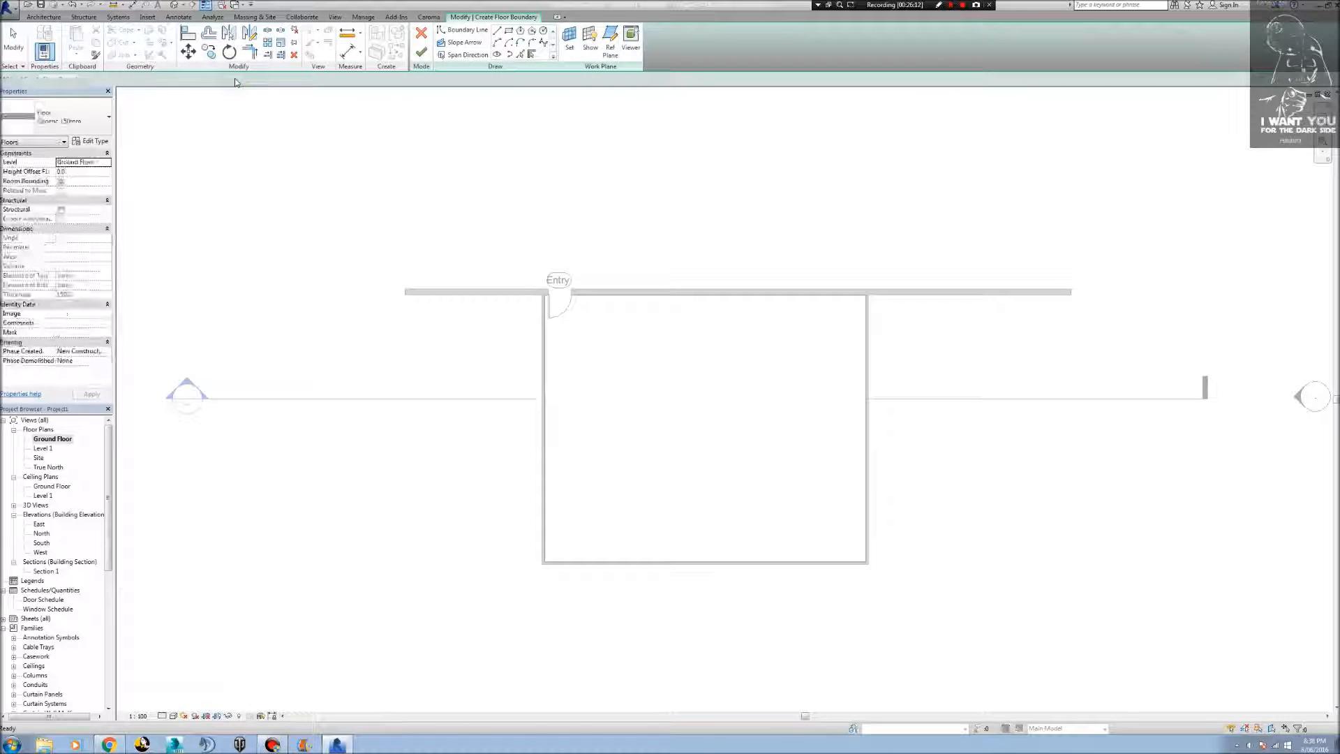
click(521, 55)
scroll(652, 291, up, 5)
click(653, 255)
click(319, 430)
middle_drag(883, 534, 722, 111)
scroll(724, 119, down, 2)
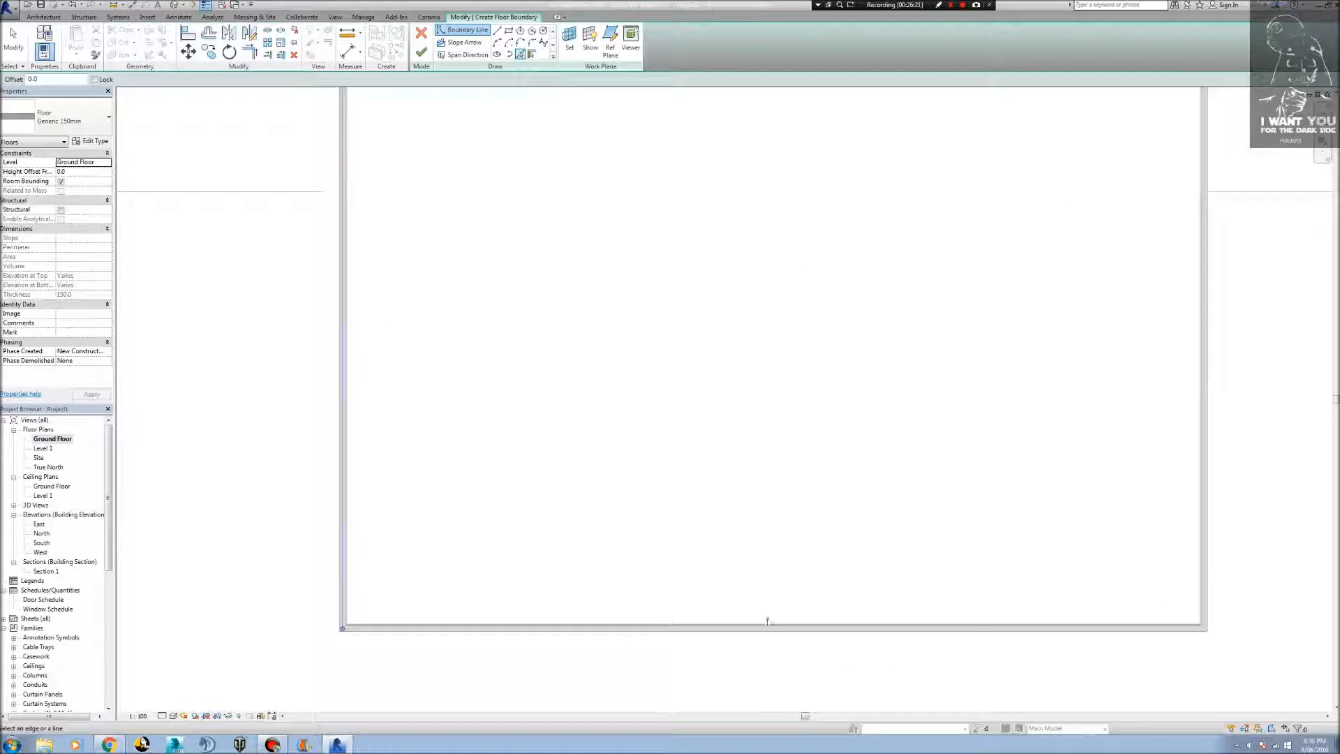
Add floor boundary lines along the room's lower wall and right wall by picking the wall references.
scroll(602, 633, up, 3)
click(603, 632)
scroll(602, 632, down, 3)
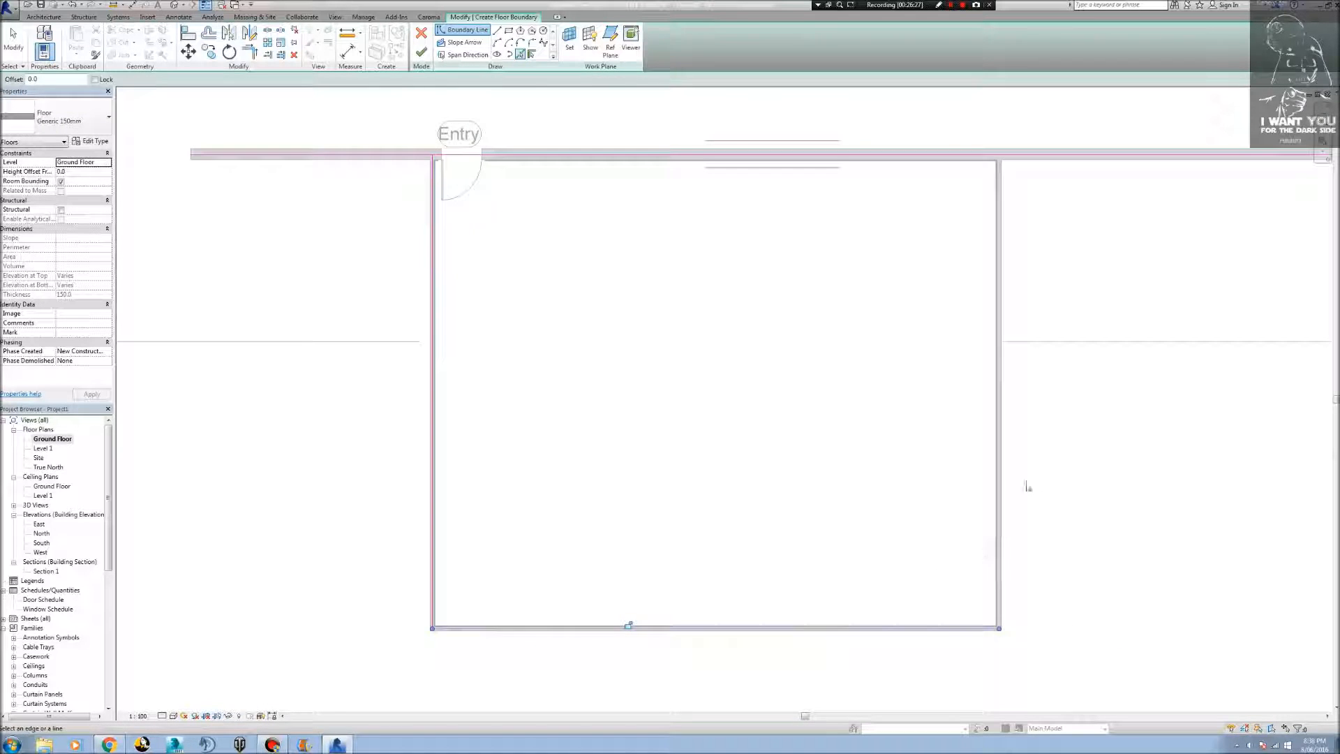
scroll(999, 489, up, 3)
click(999, 484)
middle_drag(745, 450, 643, 694)
middle_drag(818, 172, 683, 498)
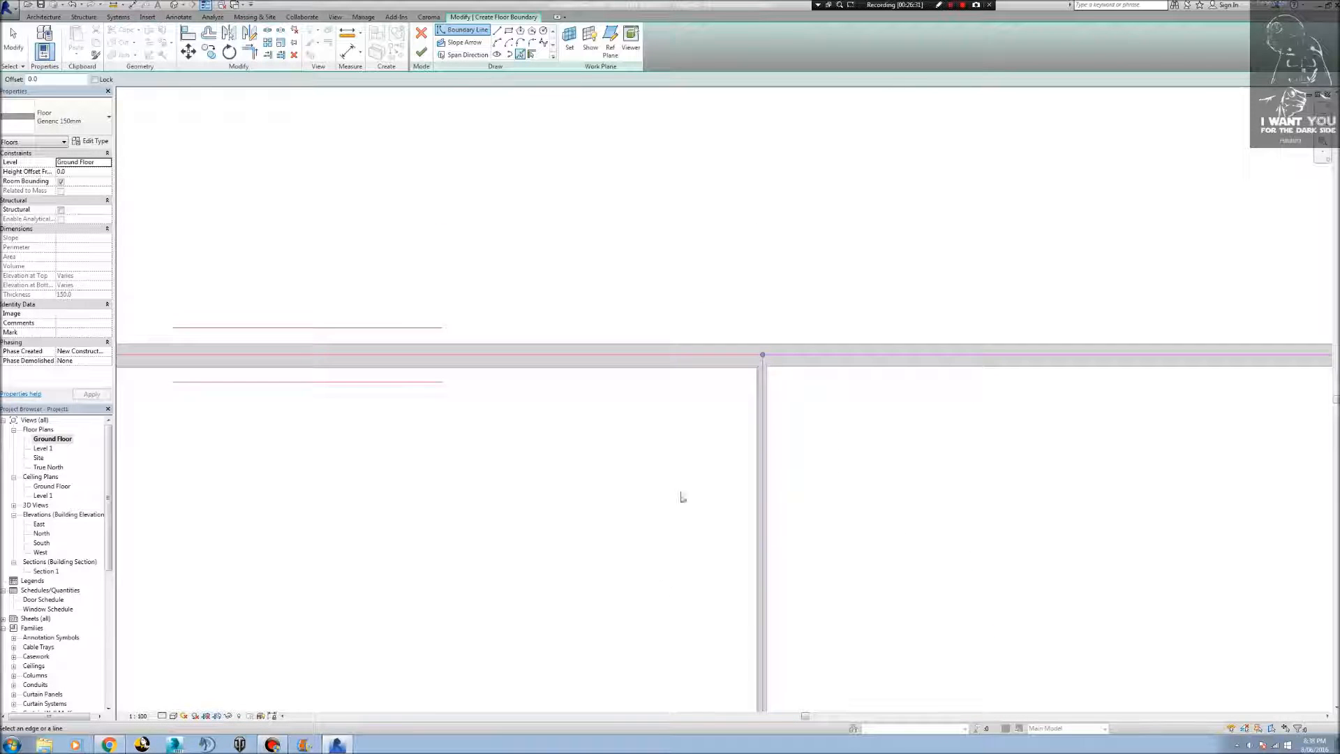
scroll(117, 334, down, 5)
middle_drag(222, 355, 529, 307)
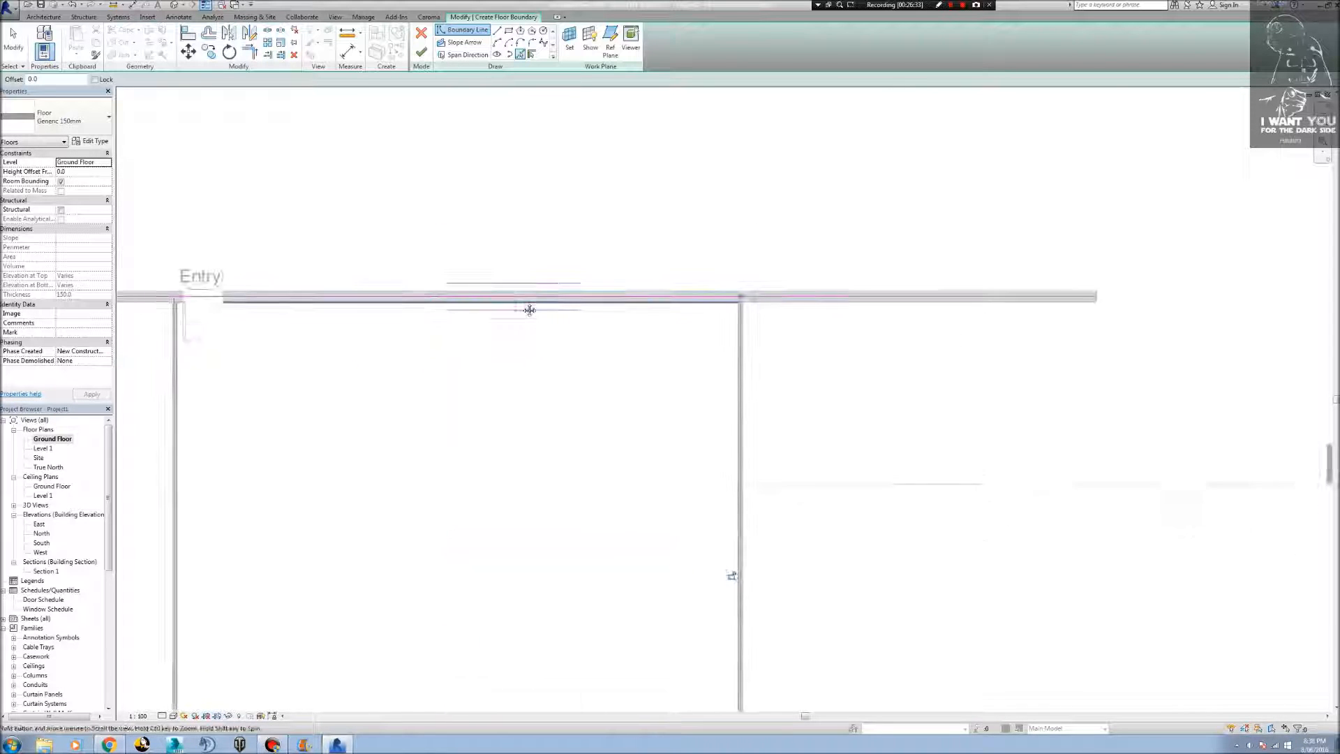
Trim the Entry wall's boundary line to both side walls to close the loop, and finish the floor sketch.
click(523, 306)
key(t)
key(r)
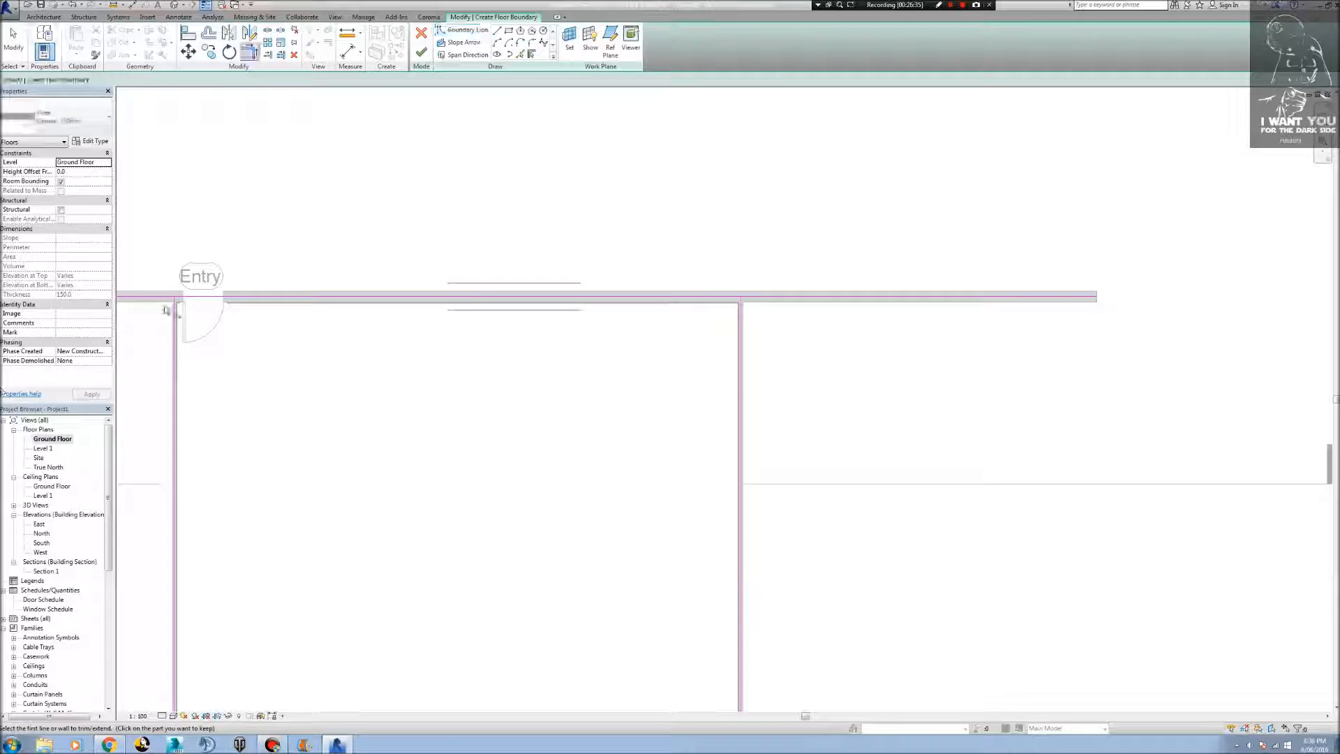
click(183, 299)
click(172, 316)
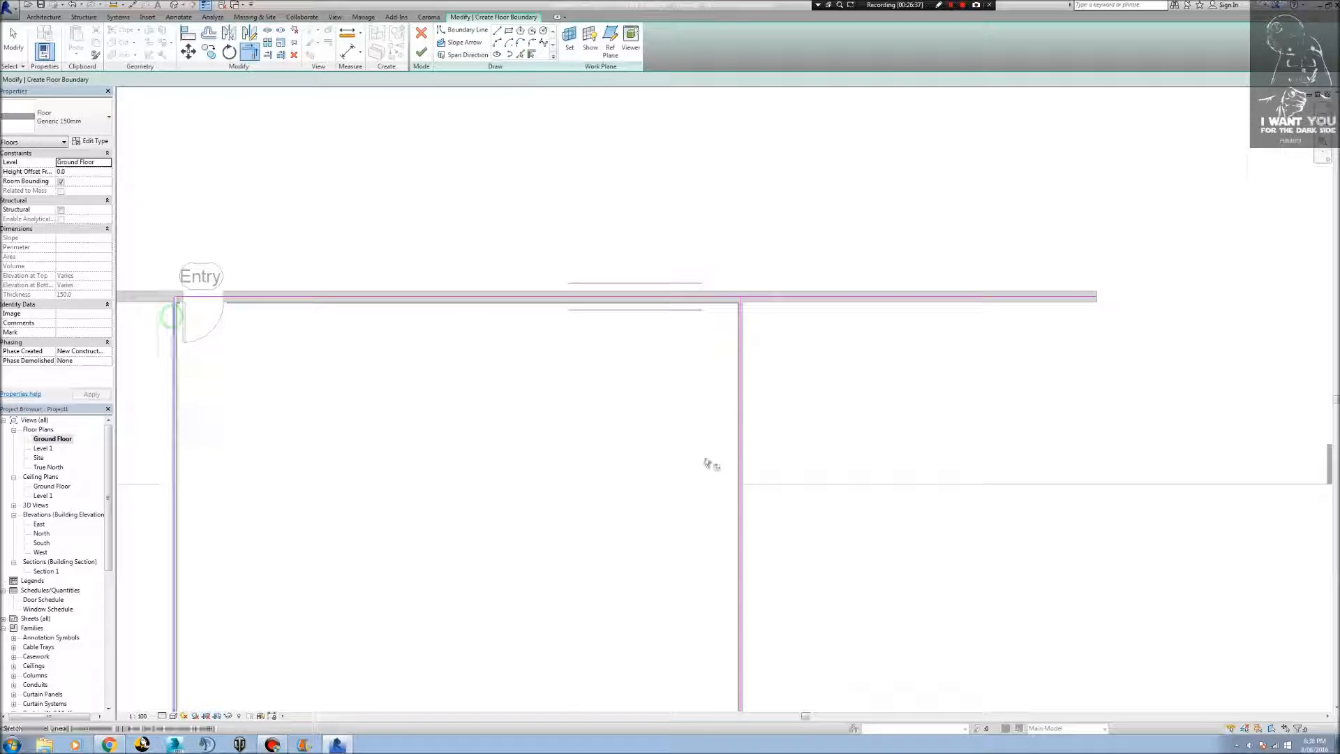
click(726, 296)
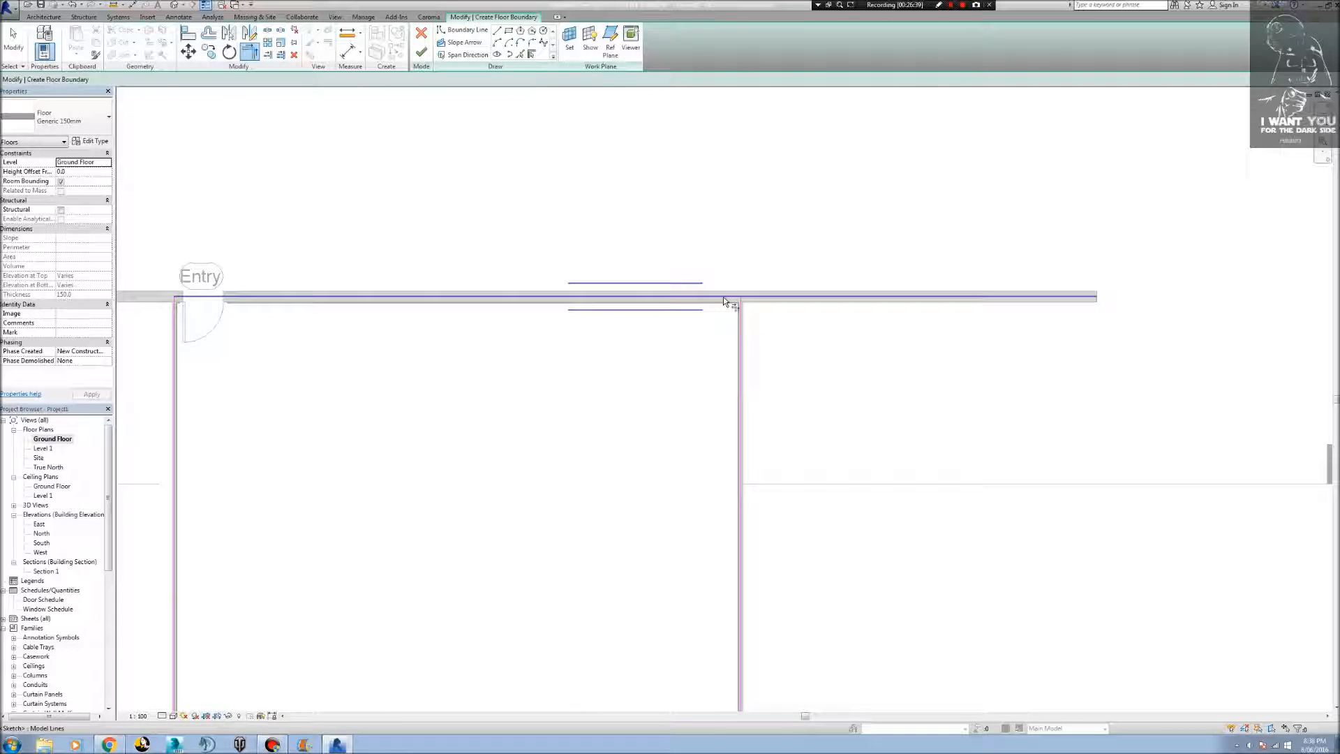
click(740, 359)
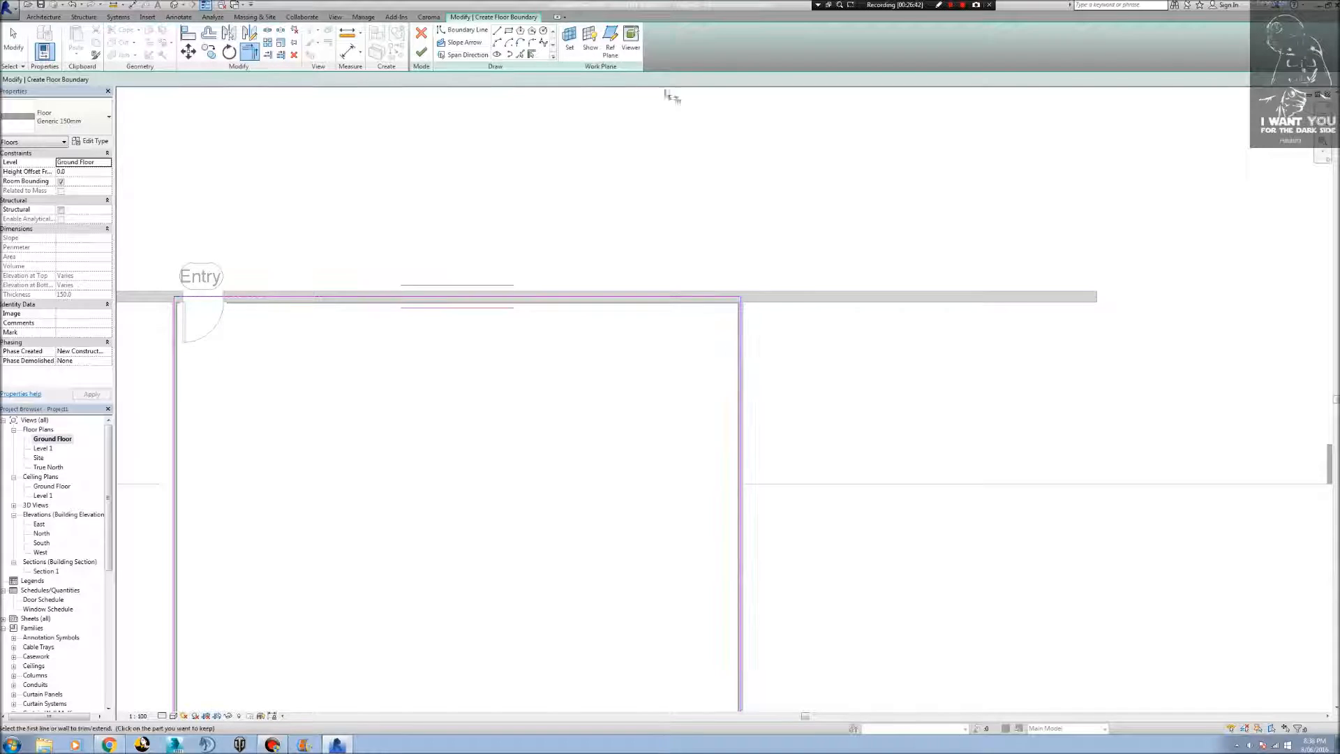
click(421, 52)
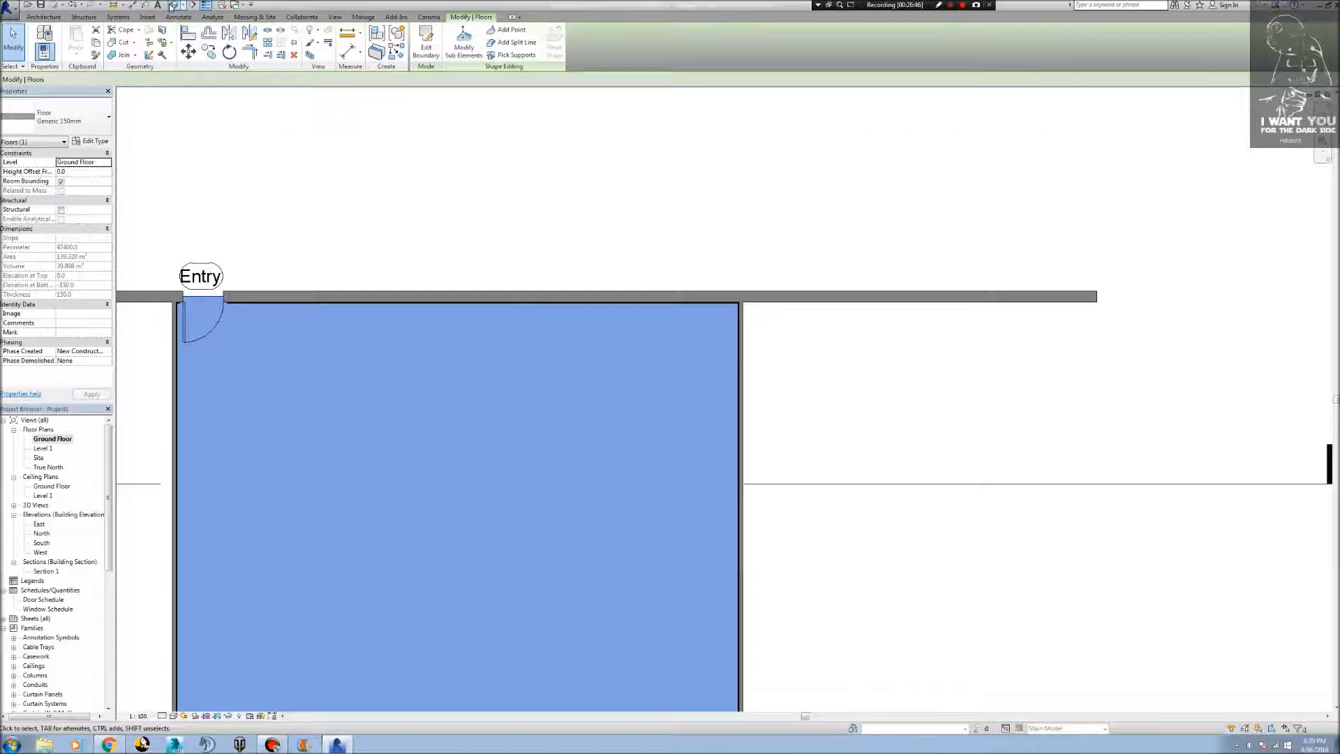
Examine the new floor in the 3D view where it meets the architrave base and the Entry door frame.
click(172, 5)
scroll(684, 589, up, 4)
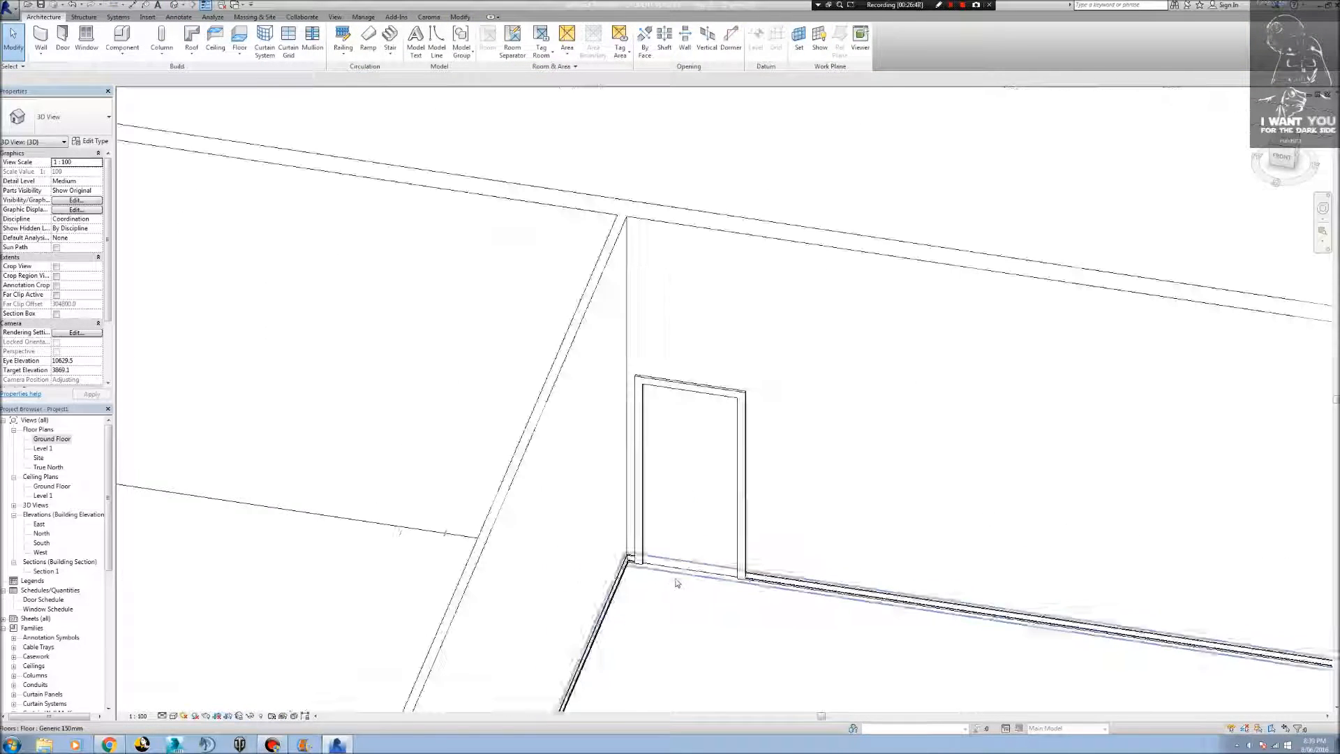
click(719, 618)
shift+middle_drag(744, 628, 592, 230)
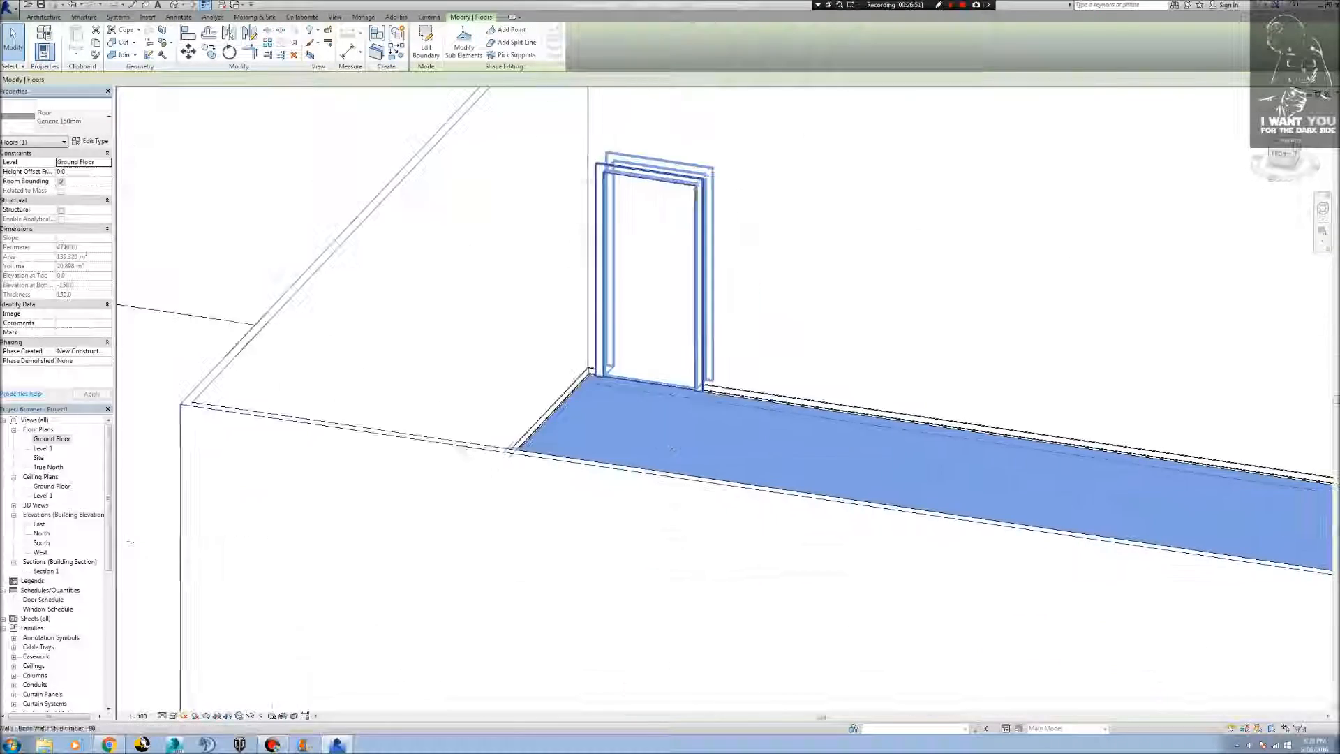
scroll(656, 356, up, 6)
shift+middle_drag(656, 356, 567, 360)
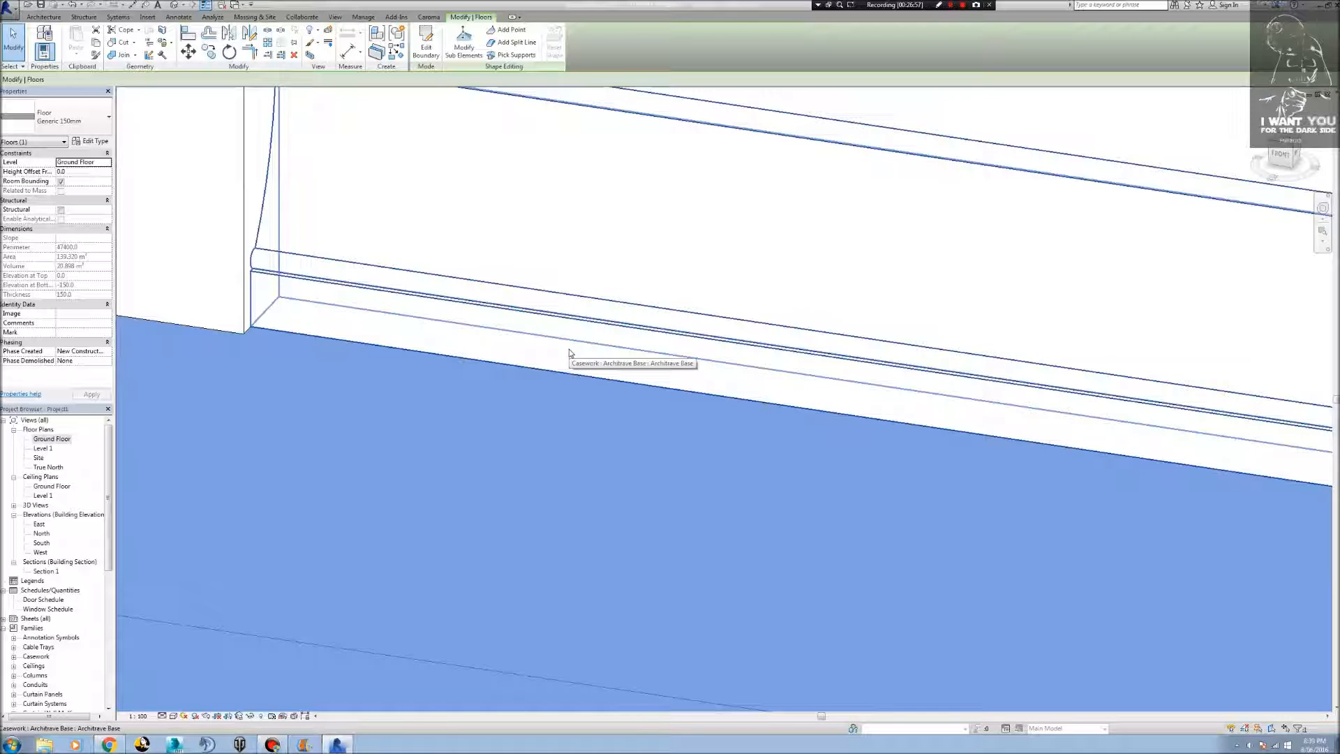
scroll(569, 352, down, 10)
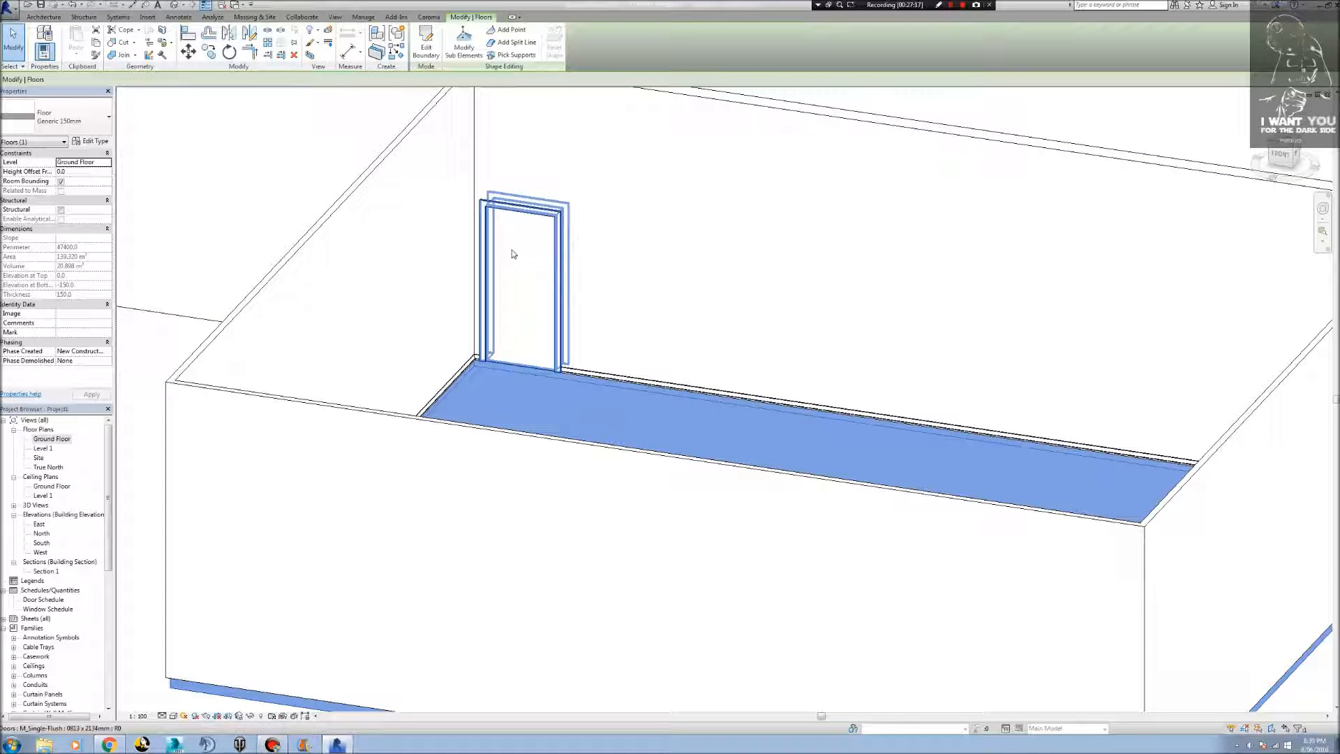
scroll(565, 372, up, 5)
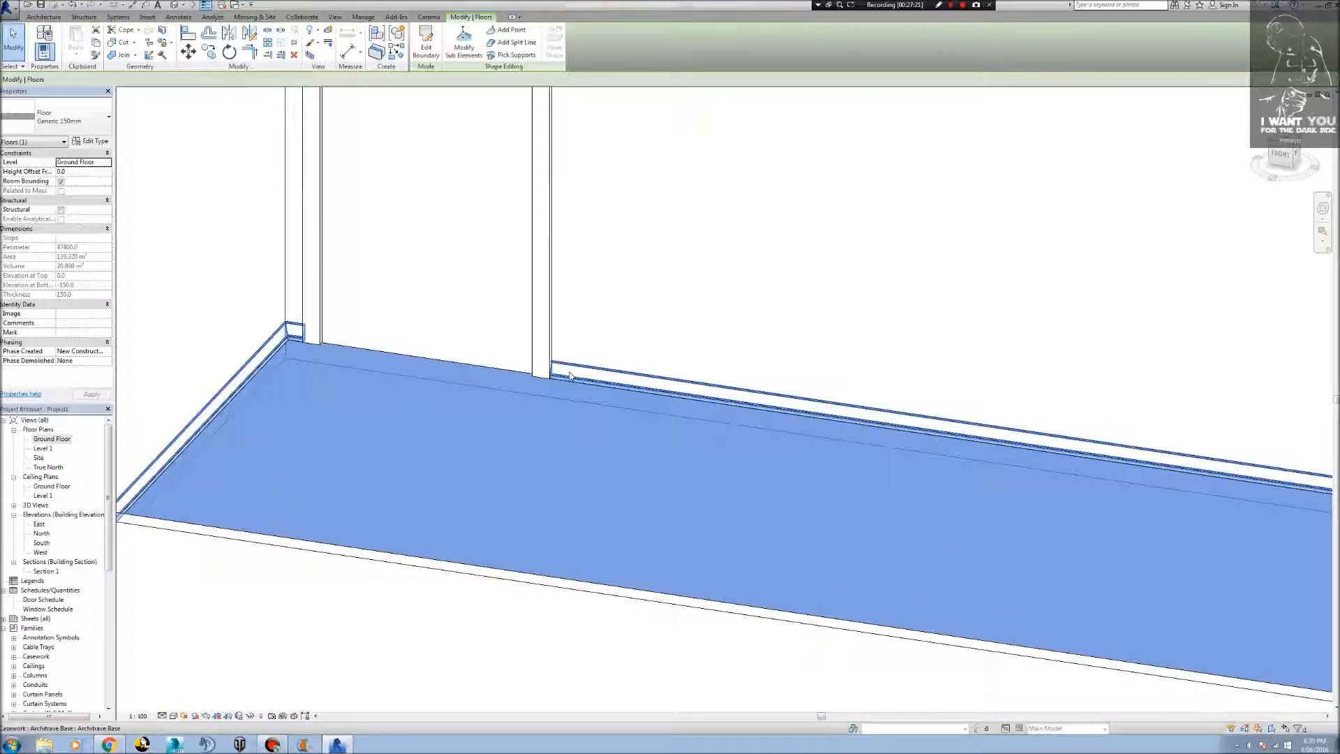
scroll(570, 376, down, 4)
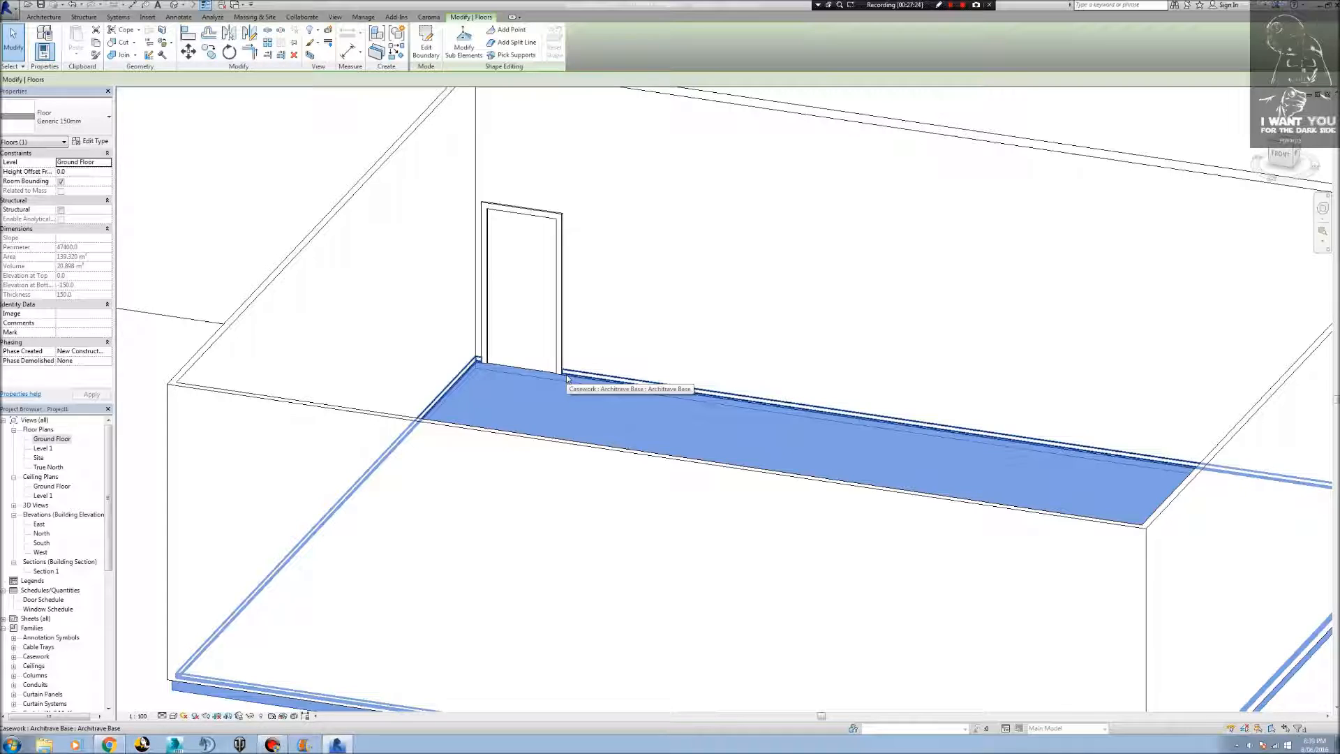